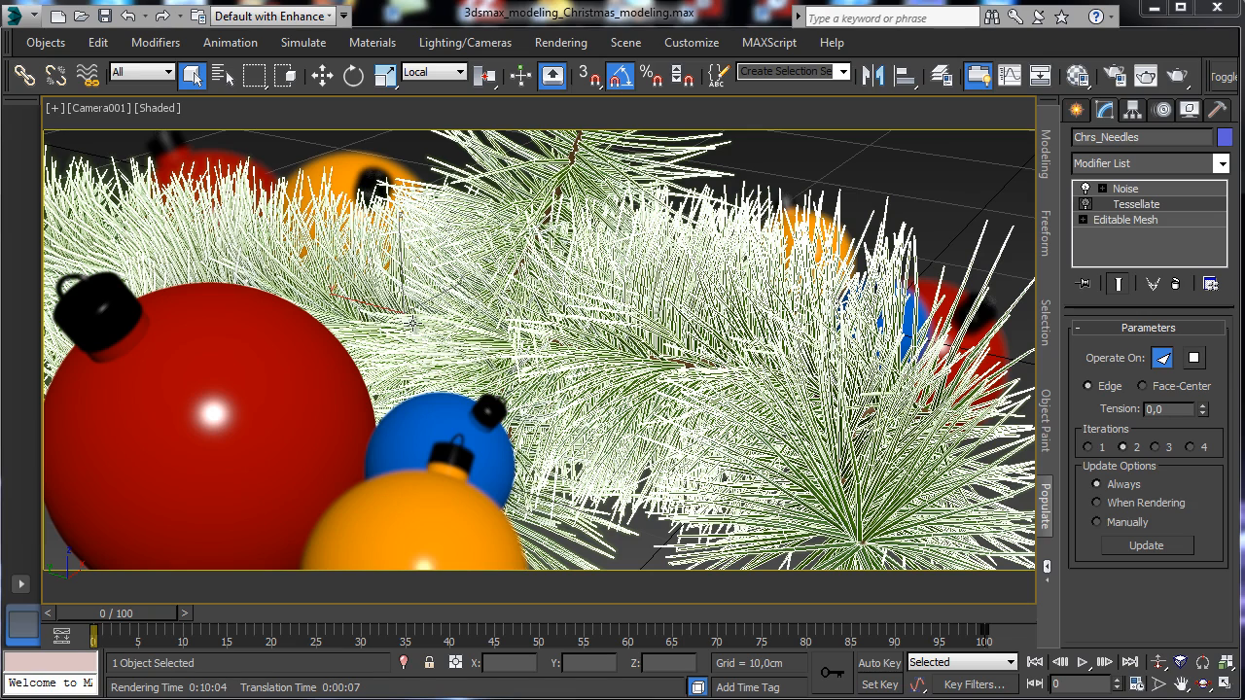
View the finished Christmas scene's mental ray render settings and its rendered frame.
key("F10")
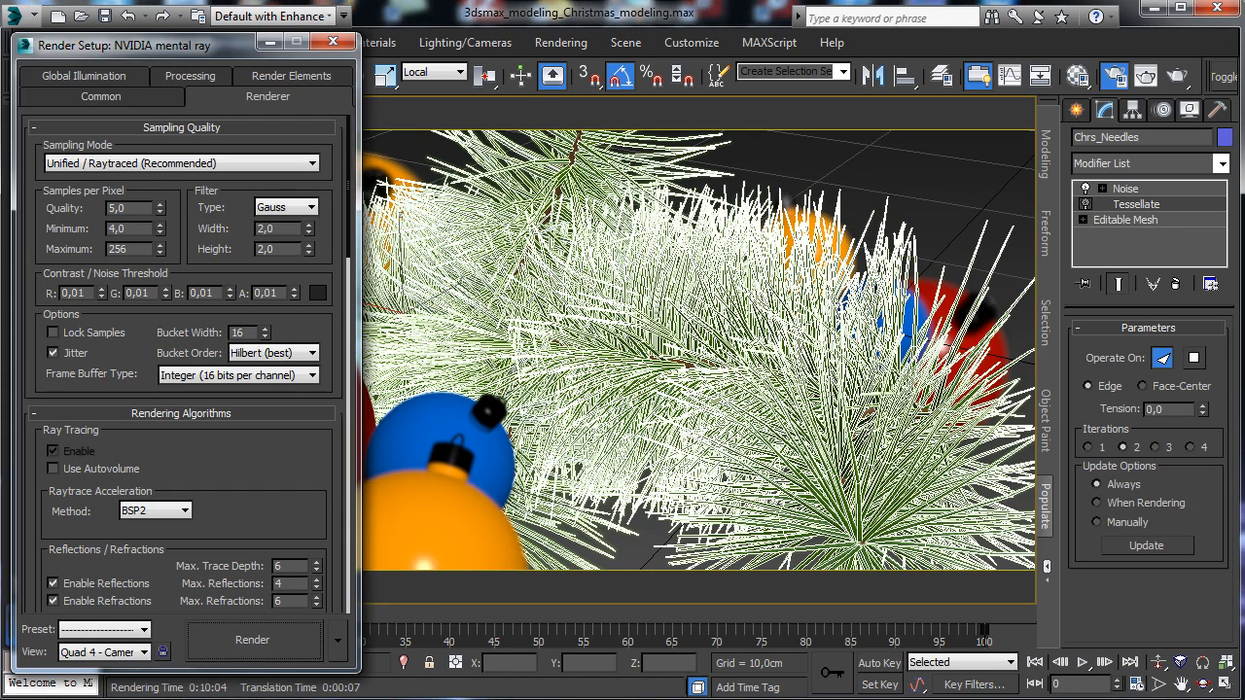
left_click(1146, 76)
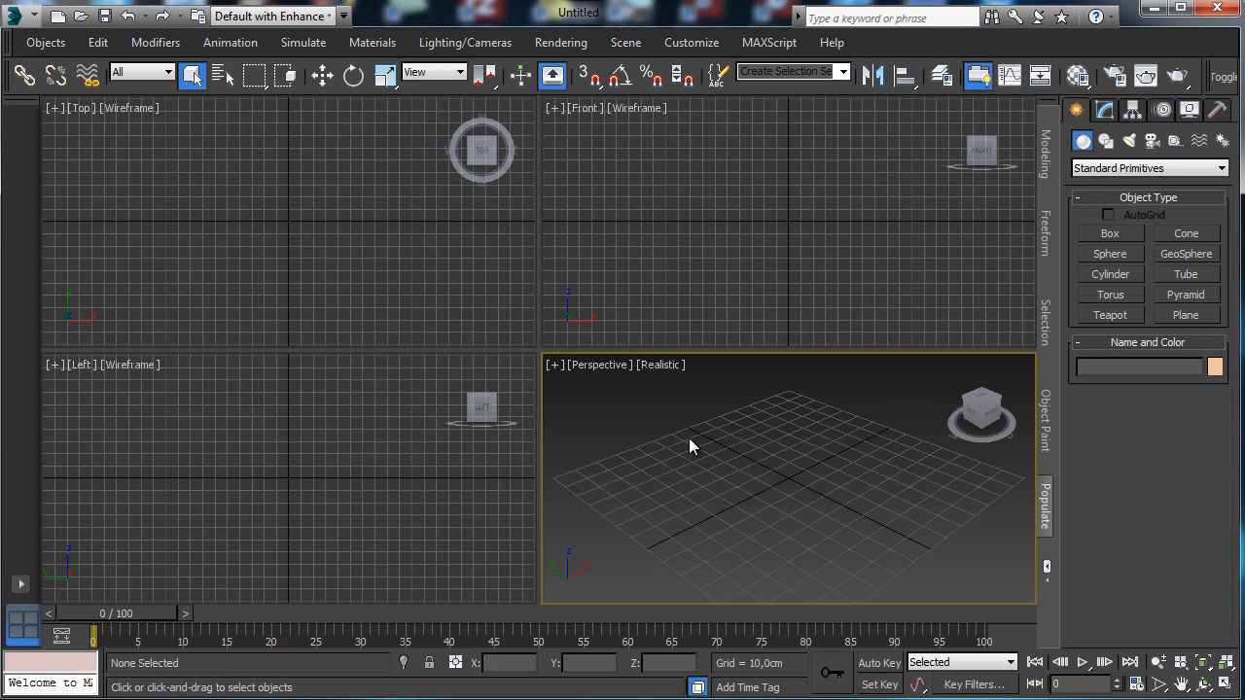
Check the display unit scale and lighting units in Units Setup without changing them.
type("xunit")
left_click(772, 489)
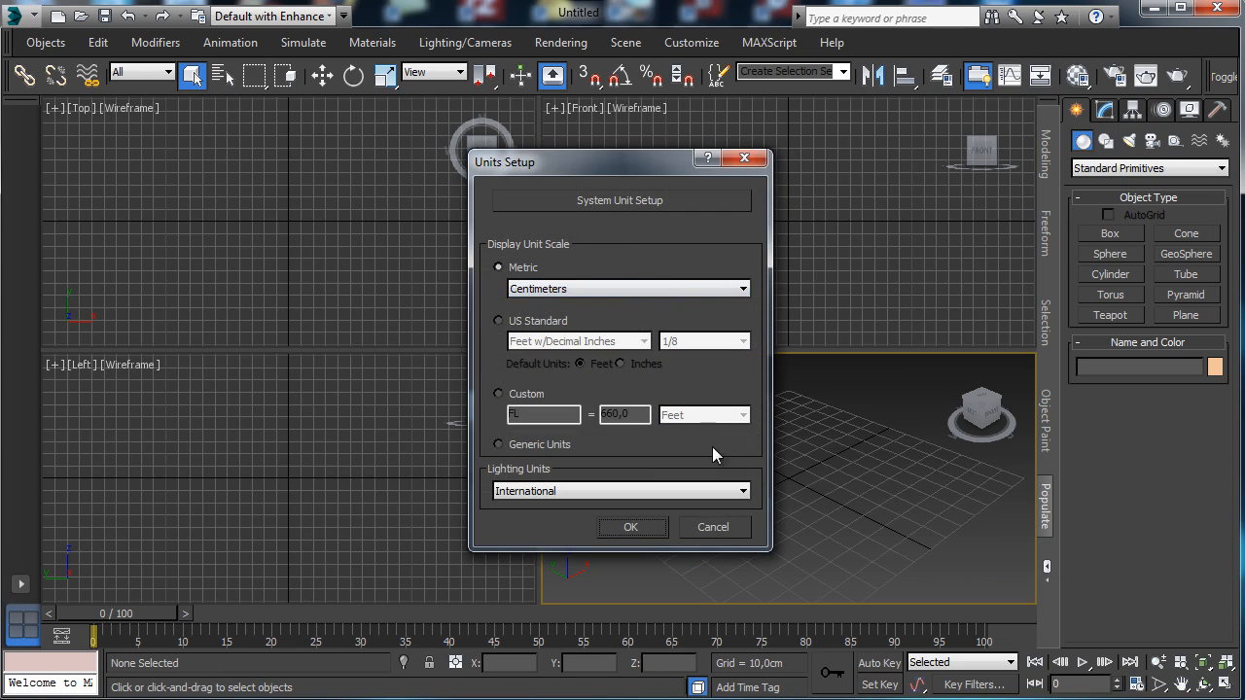
left_click(739, 526)
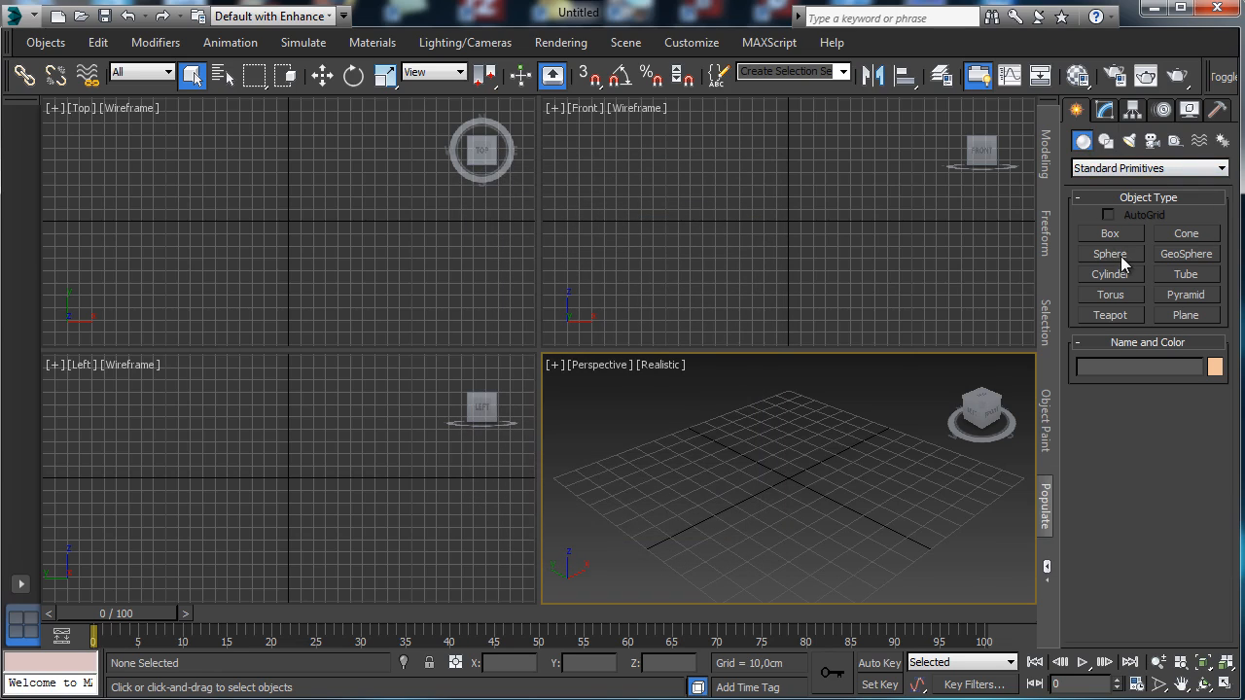
Create a sphere near the centre of the perspective grid and set its radius to 4 cm.
left_click(1109, 254)
left_click_drag(750, 474, 807, 491)
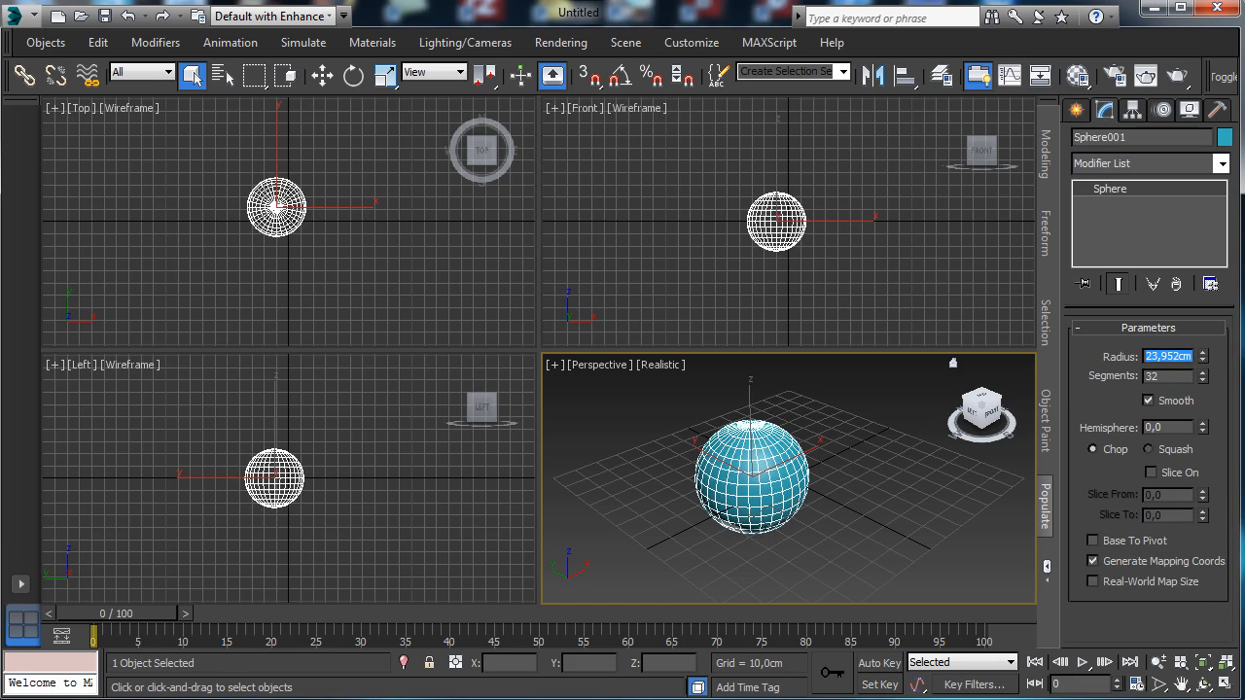
type("4")
key("Return")
type("5")
key("Return")
key("BackSpace")
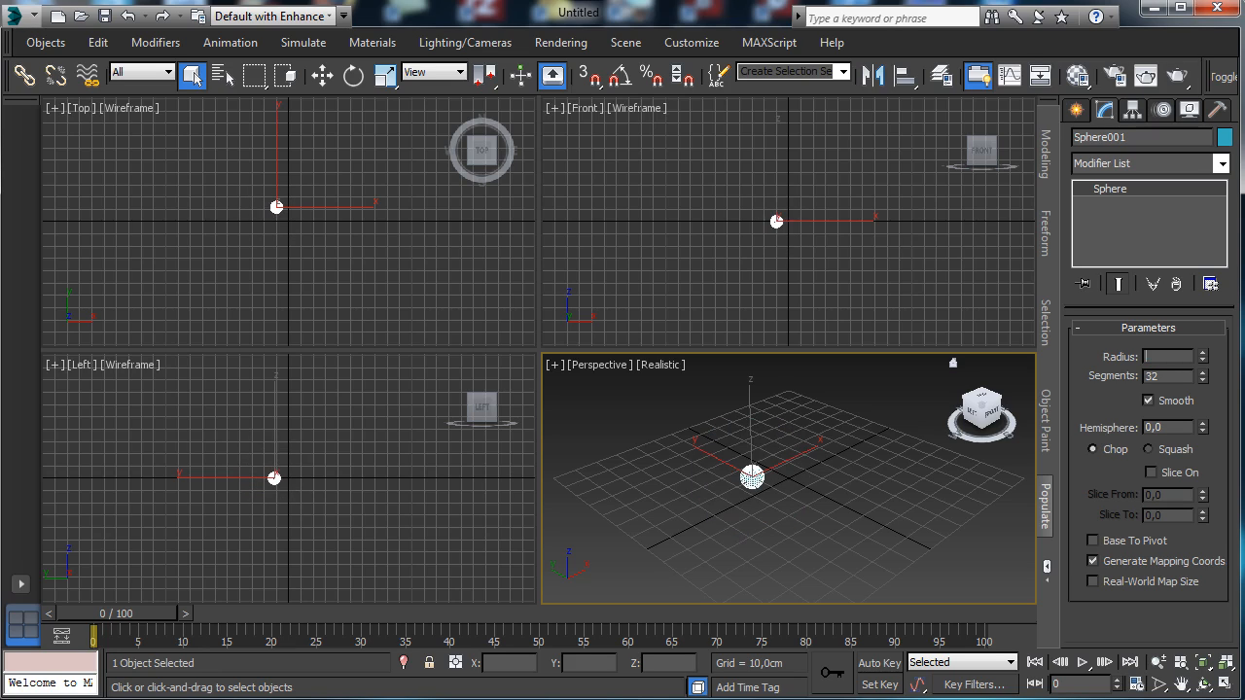
type("4")
key("Return")
Create a slim box of about 0.93 × 0.93 × 9.3 cm beside the sphere and rotate it 180 degrees about the vertical axis.
left_click(1225, 662)
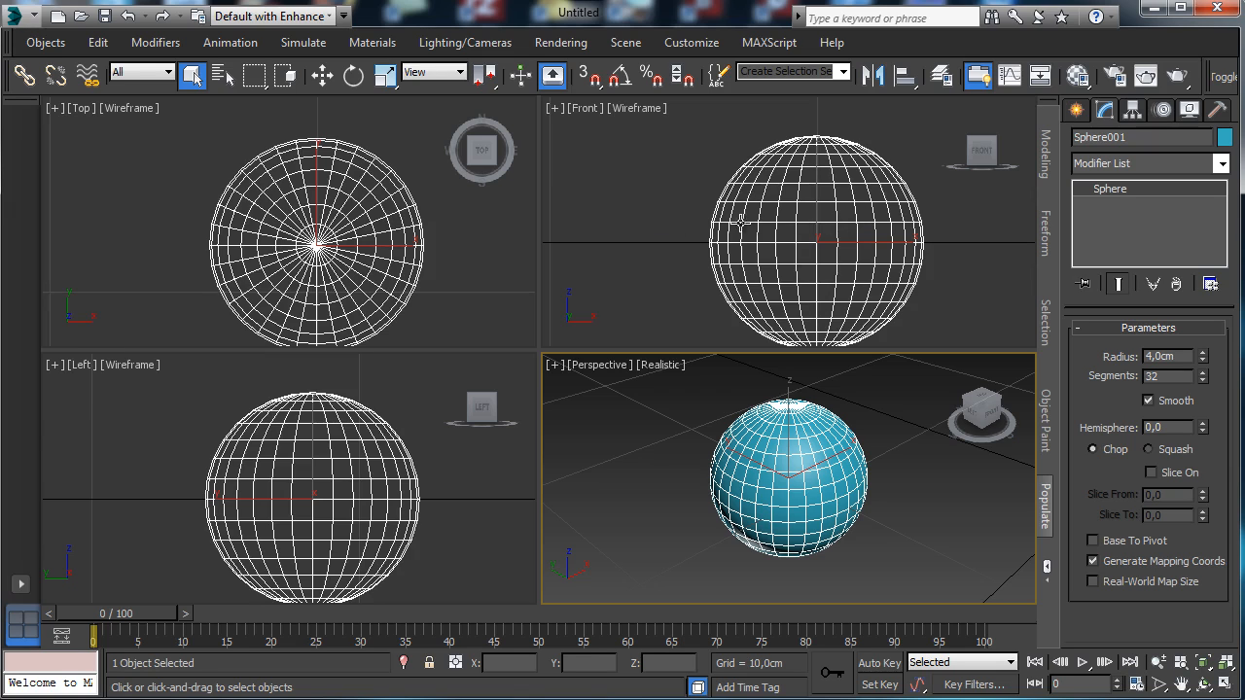
left_click(1157, 662)
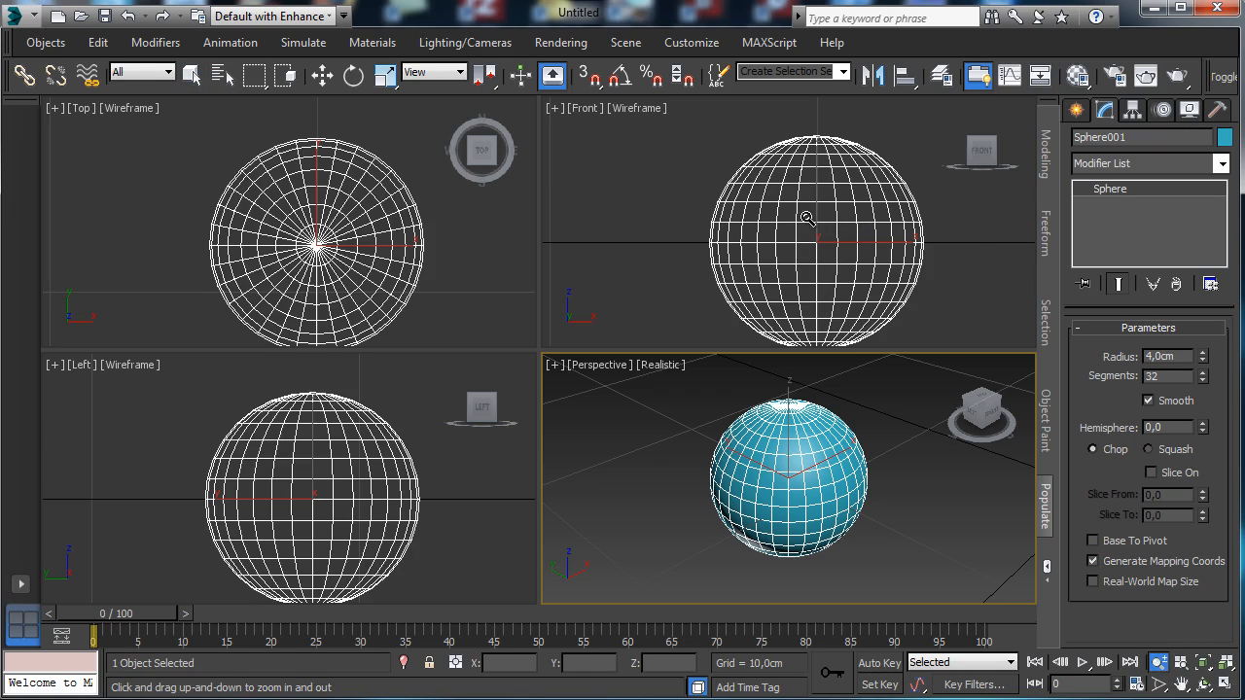
left_click_drag(809, 215, 807, 307)
left_click_drag(756, 481, 748, 550)
left_click_drag(344, 246, 341, 360)
left_click_drag(300, 475, 301, 591)
left_click_drag(868, 213, 868, 262)
left_click_drag(792, 459, 793, 510)
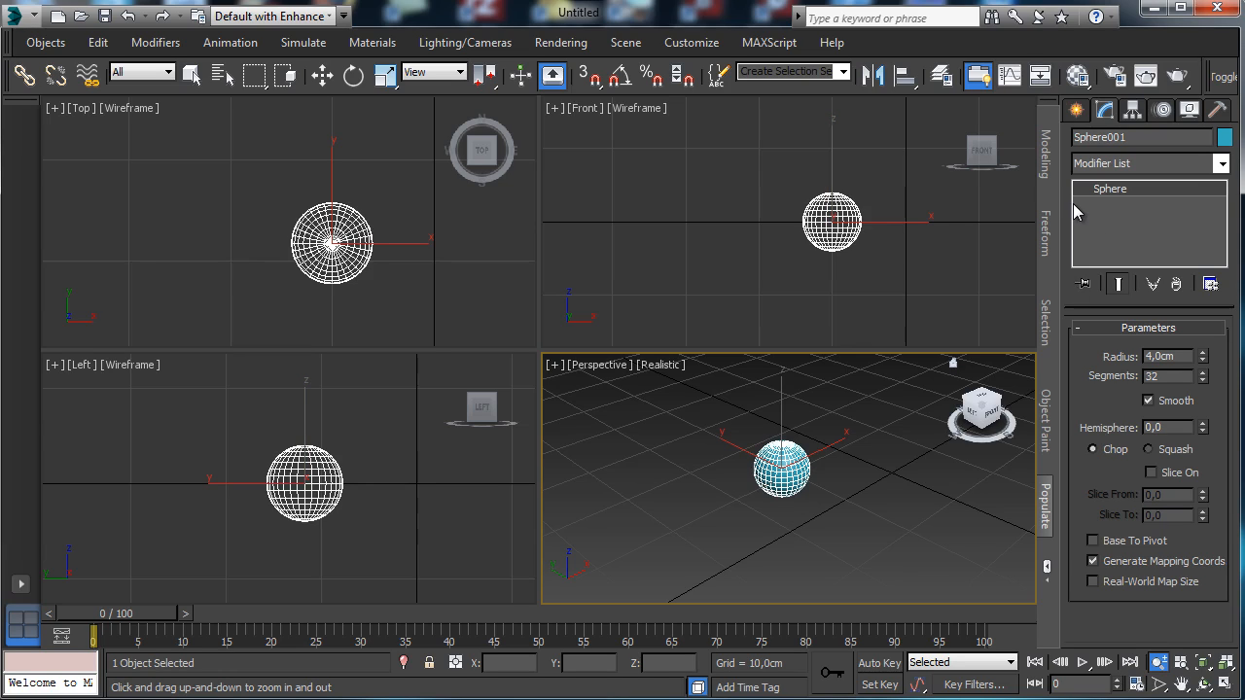
left_click(1075, 110)
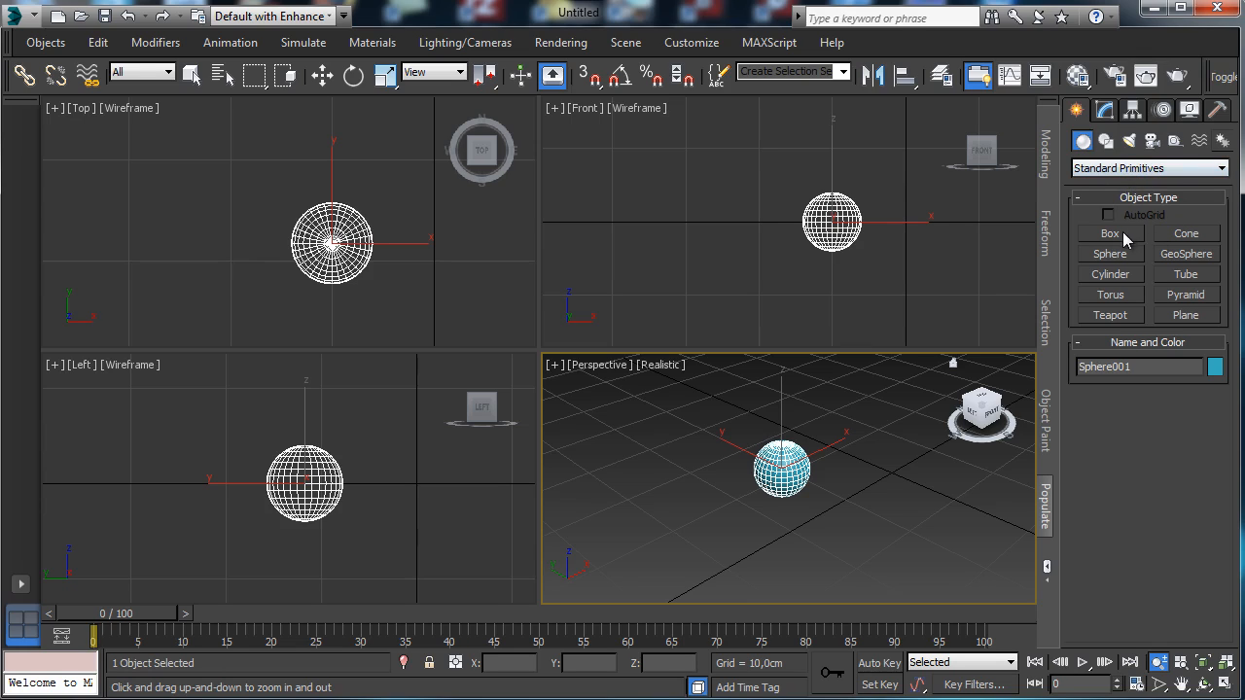
left_click(1109, 274)
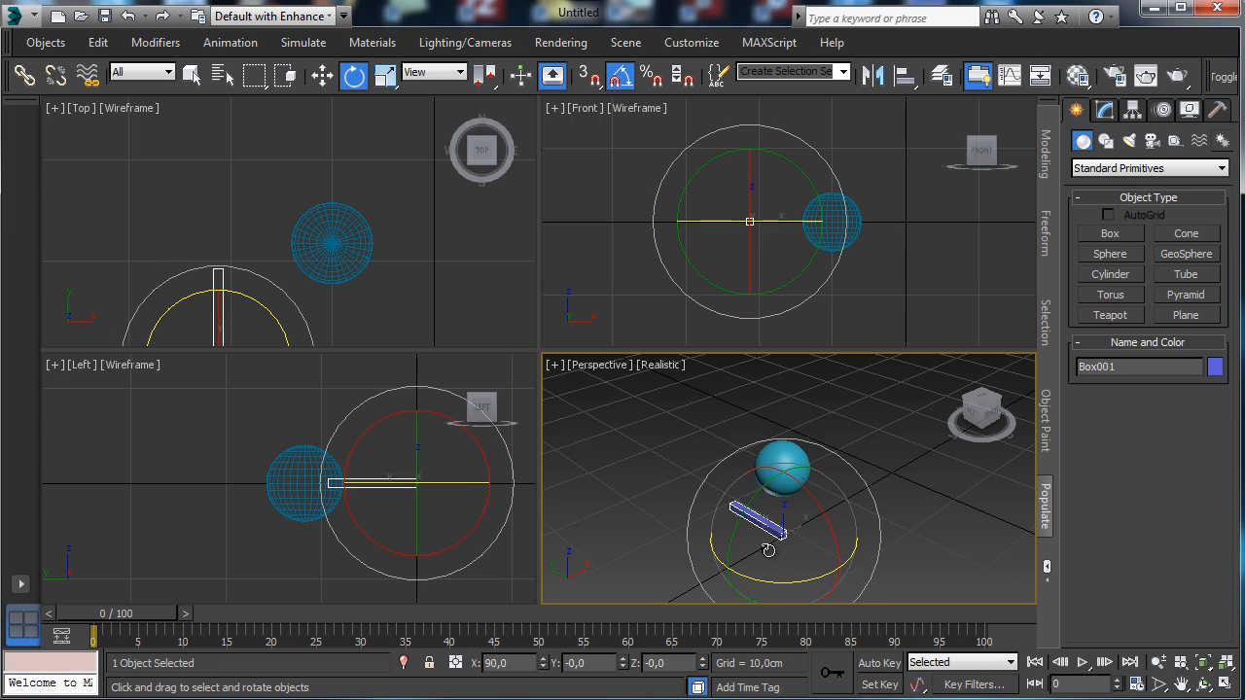
left_click_drag(782, 581, 600, 516)
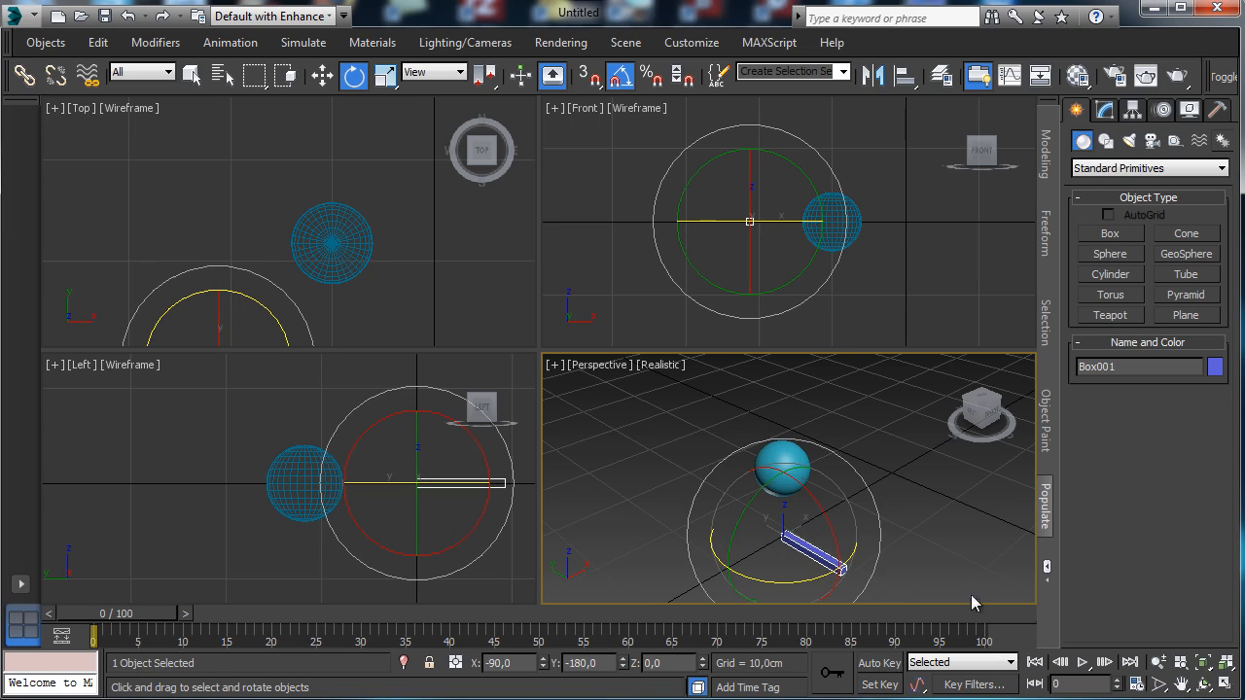
Move the slim box across the grid, away from the sphere, in the enlarged perspective view.
left_click(1221, 683)
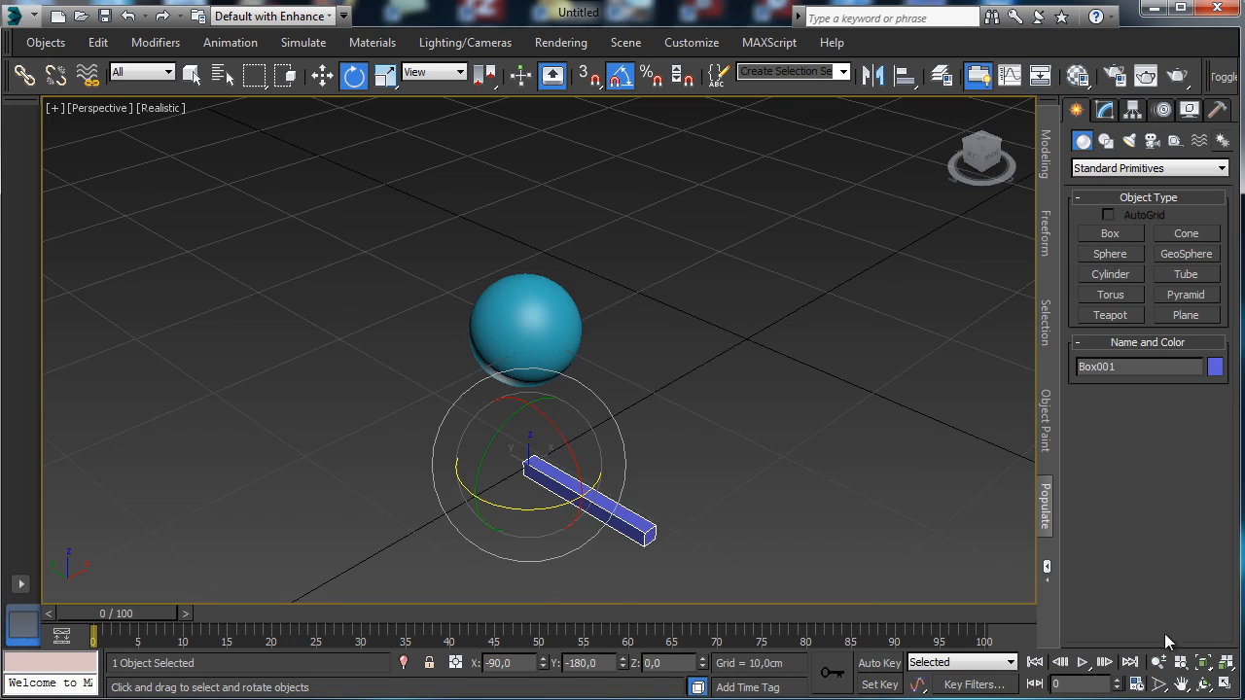
left_click(322, 76)
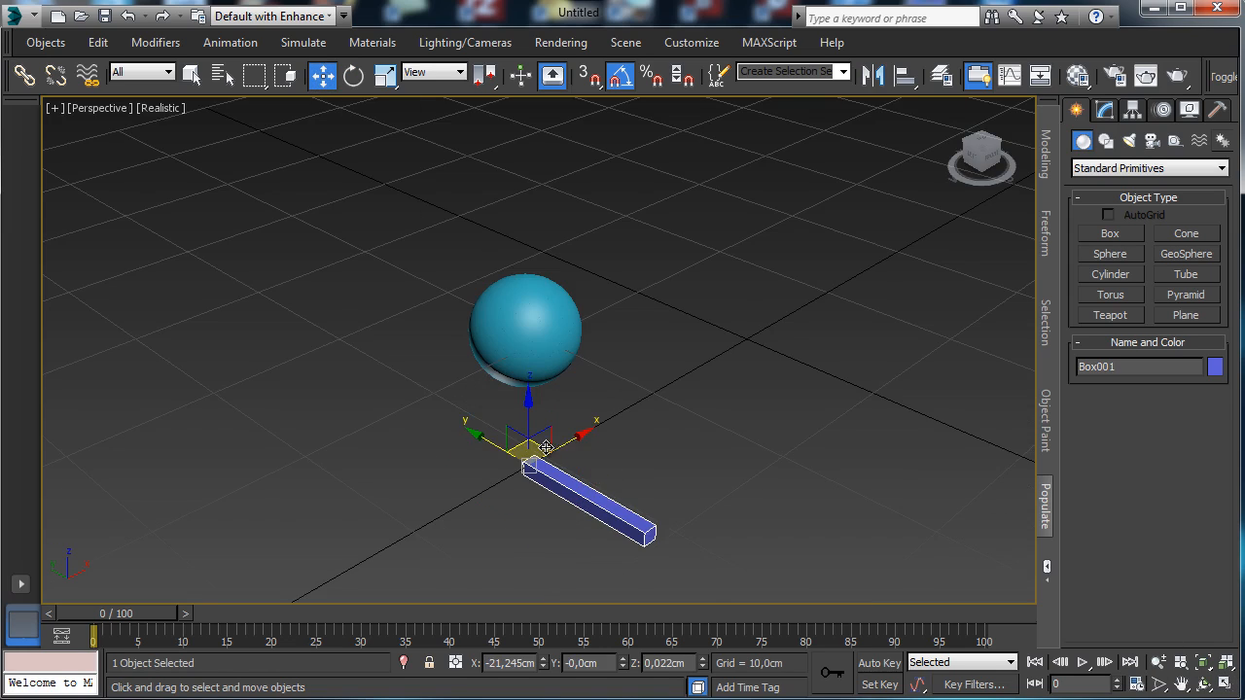
left_click_drag(489, 407, 214, 193)
Slim down the box's cross-section and convert it to an Editable Poly with its near end polygon selected.
left_click(1103, 109)
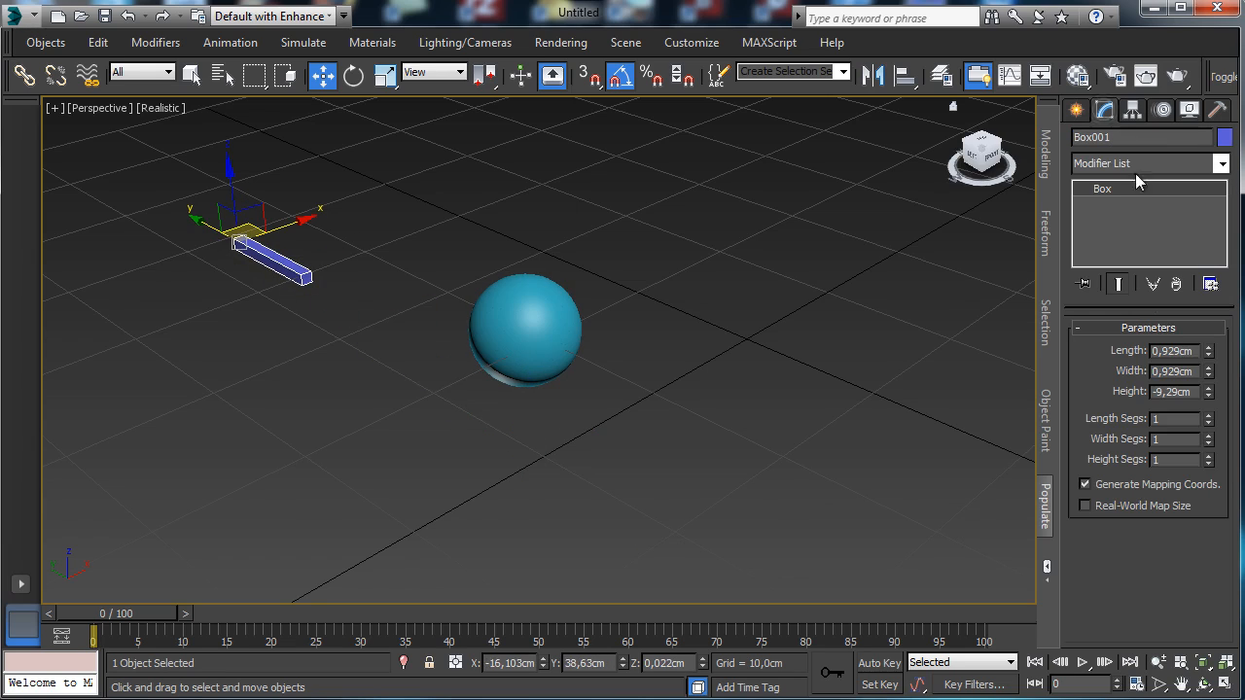
left_click_drag(1207, 354, 1204, 380)
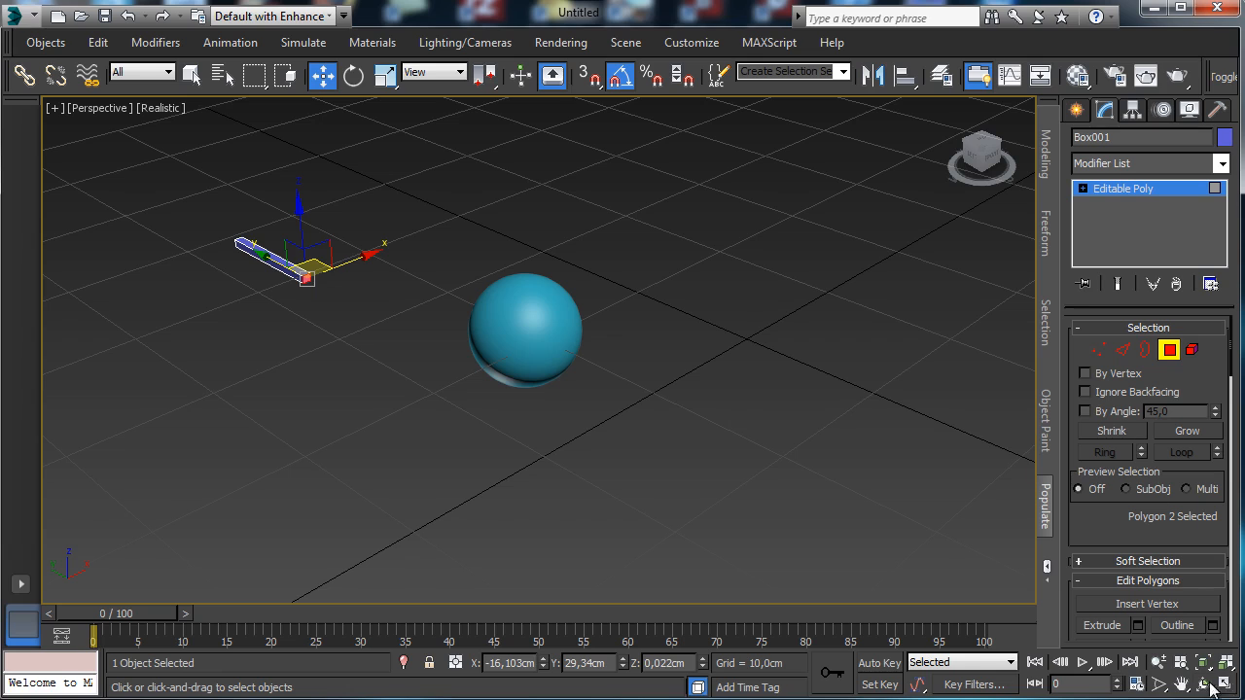
left_click(1158, 662)
left_click_drag(316, 347, 301, 305)
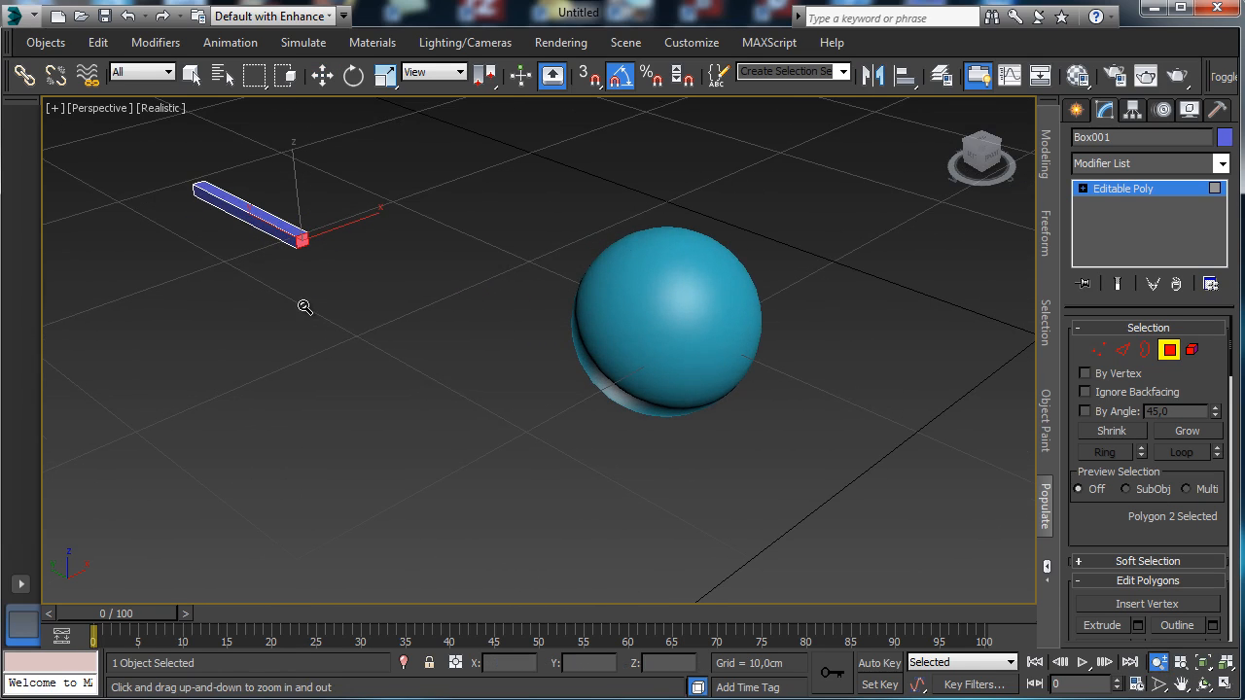
Try to clone the bar's end polygon to a separate element, and undo the clone.
left_click(322, 74)
left_click_drag(319, 228, 408, 268, "shift")
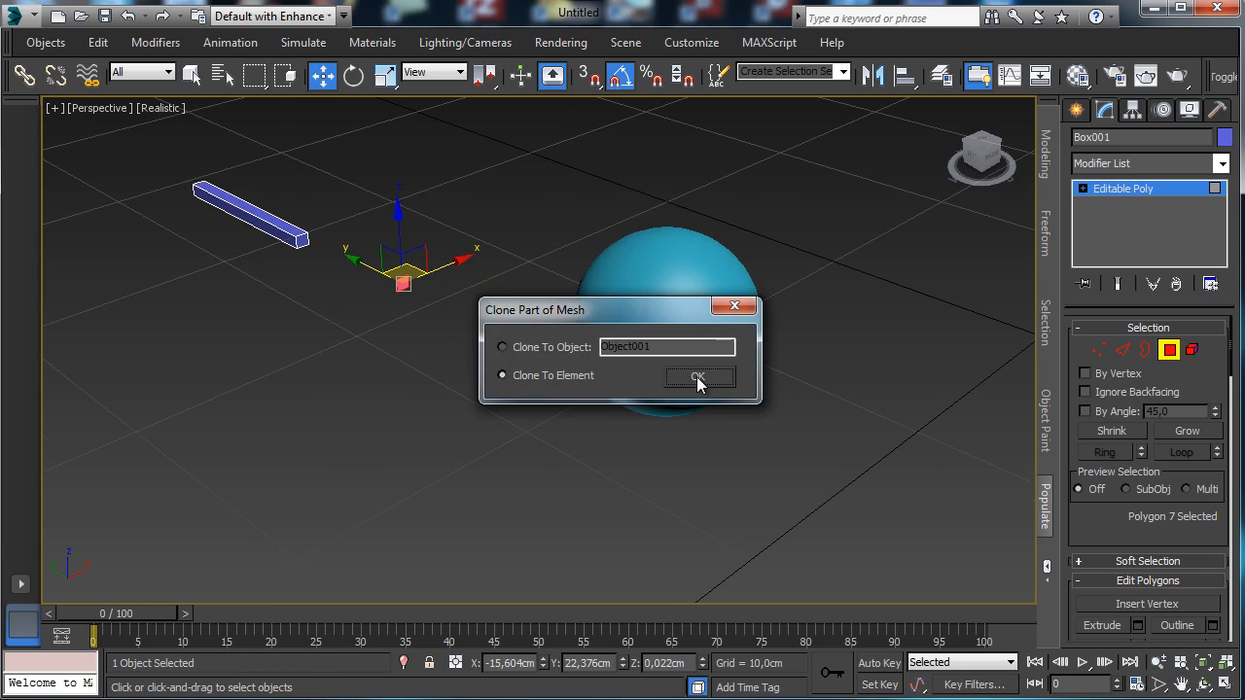
left_click(697, 377)
left_click(127, 16)
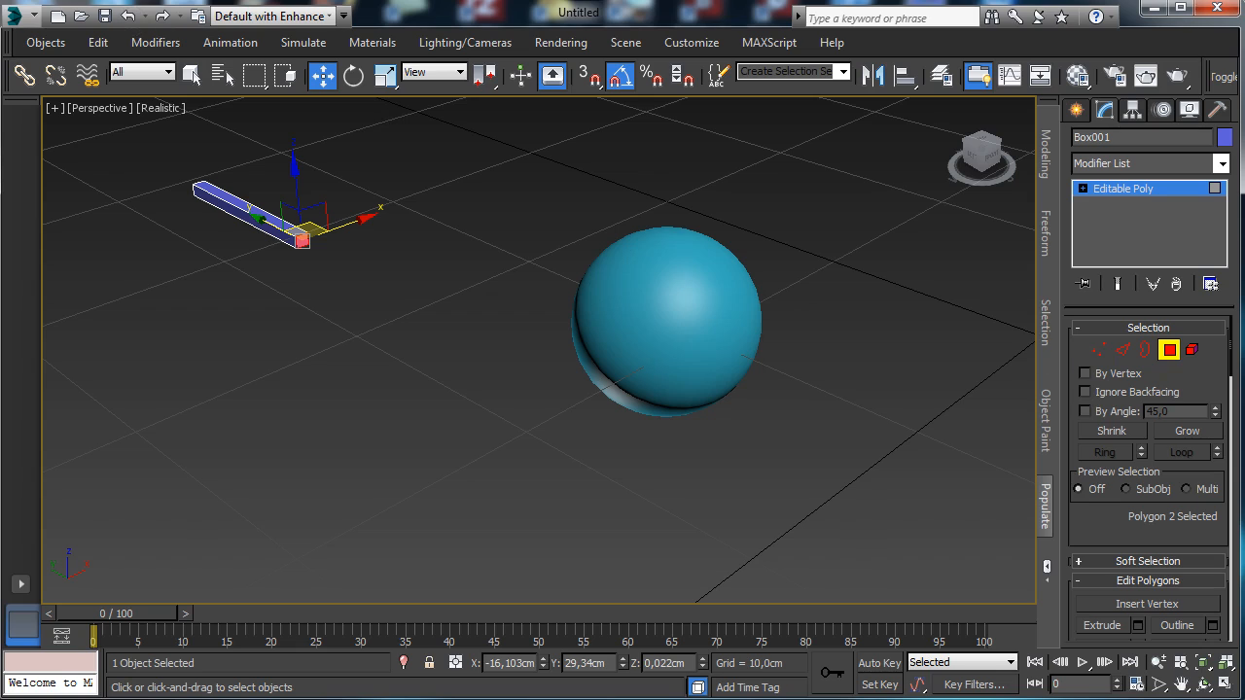
Extrude the bar's end polygon repeatedly past the sphere, alternating long segments with short ones.
left_click_drag(1102, 559, 1095, 355)
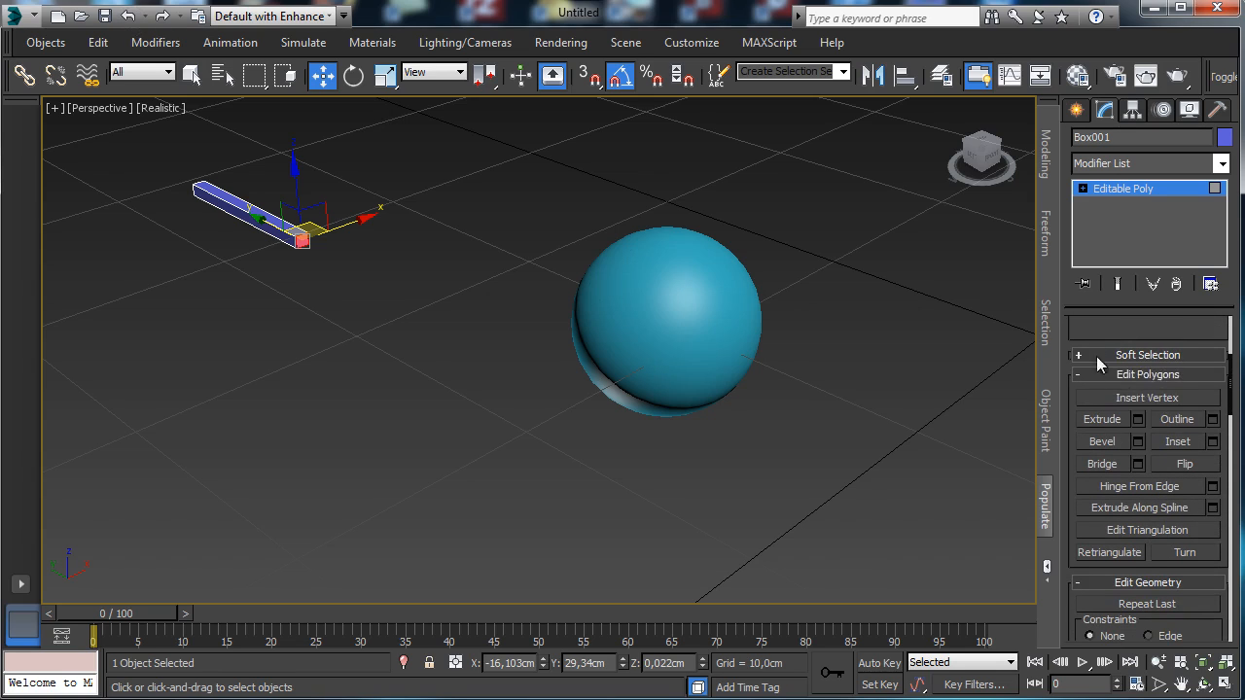
left_click(1103, 419)
left_click_drag(298, 237, 311, 208)
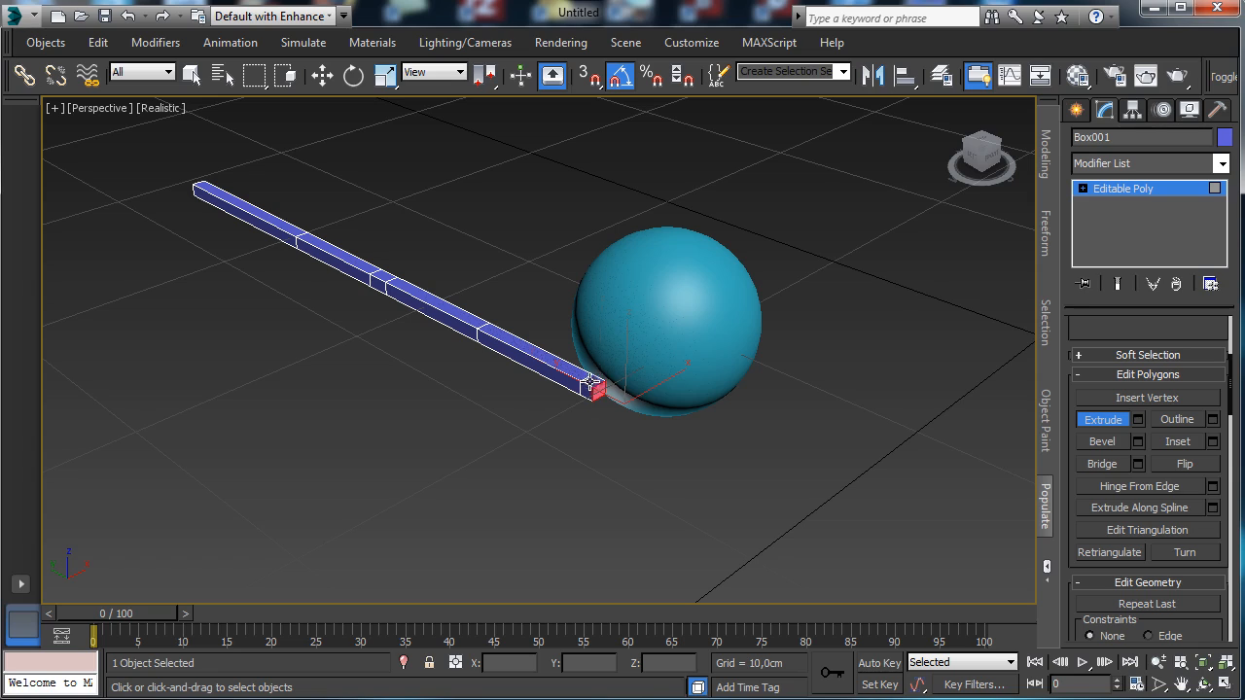
left_click_drag(590, 389, 586, 356)
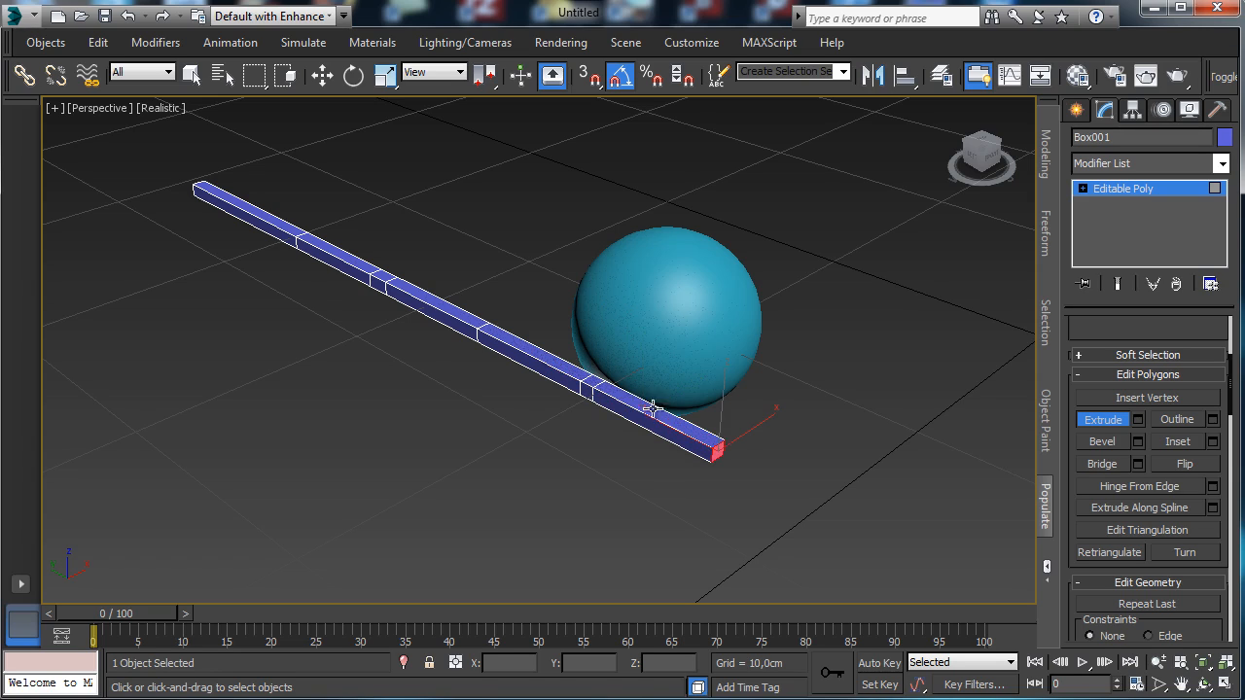
mouse_move(722, 447)
left_mouse_down()
mouse_move(709, 424)
mouse_move(721, 446)
mouse_move(726, 427)
left_mouse_up()
left_click_drag(850, 516, 850, 503)
left_click_drag(937, 557, 937, 554)
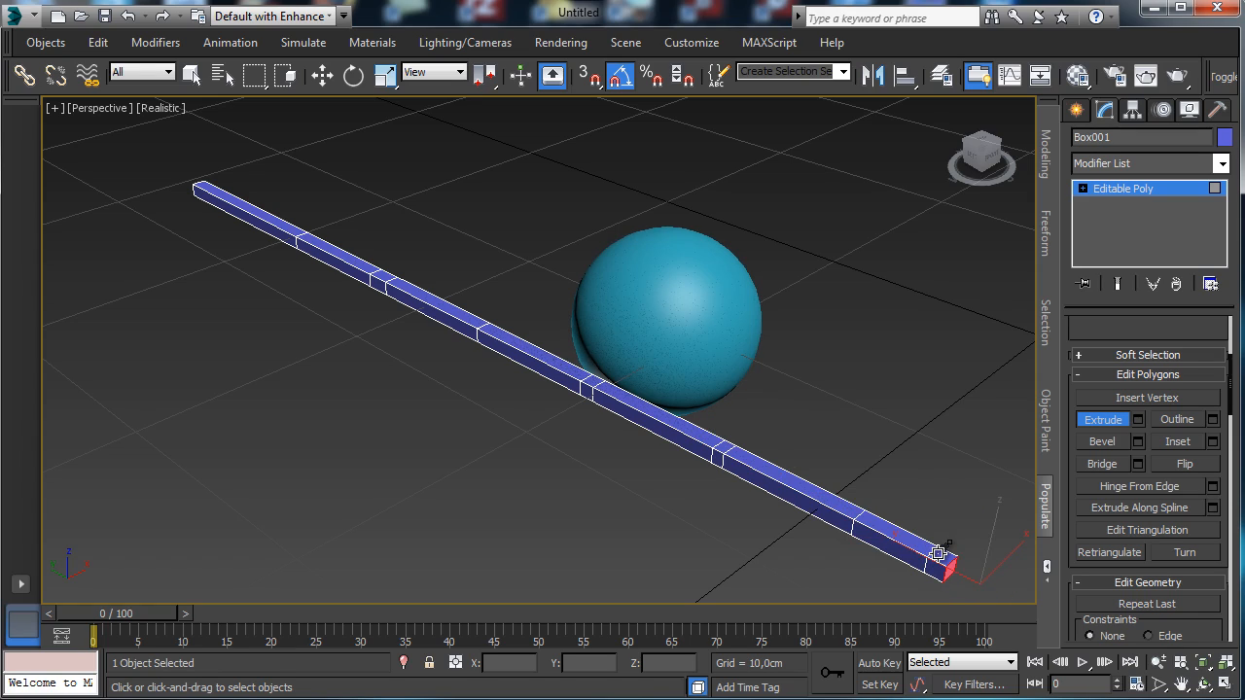
Extrude the bar's end polygon once more by about 2.6 cm and leave polygon editing.
left_click(1181, 685)
left_click_drag(693, 448, 506, 350)
left_click(192, 76)
left_click(1136, 419)
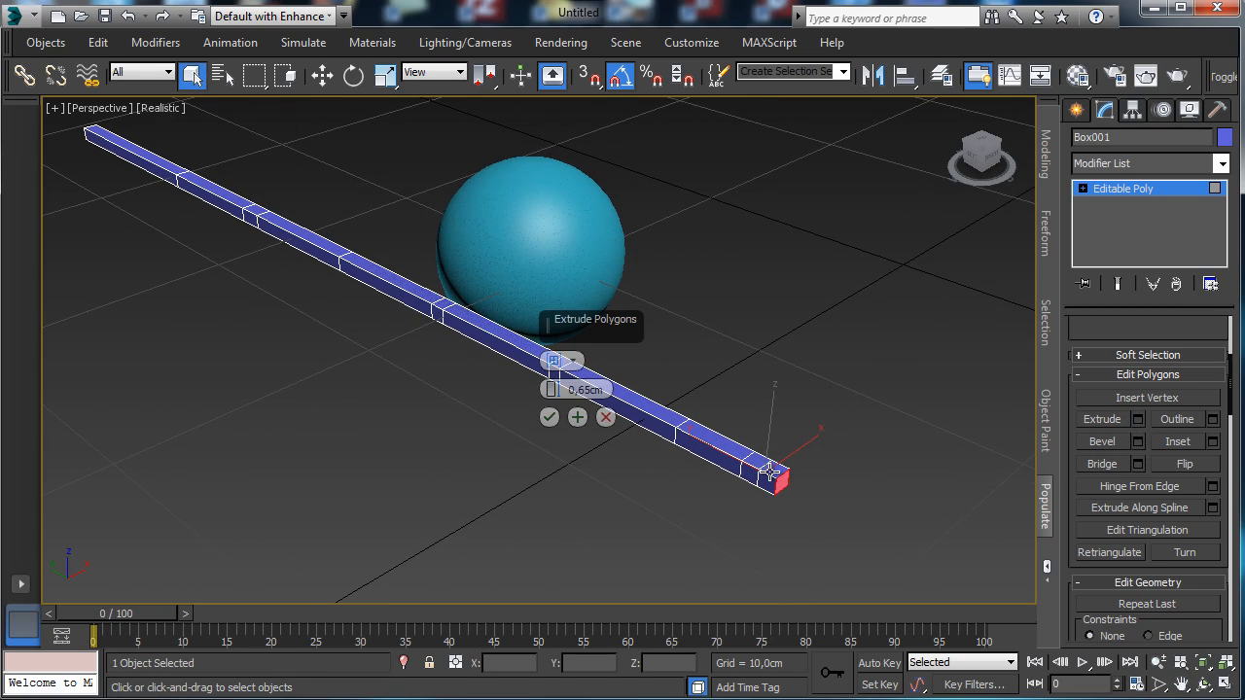
left_click(770, 471)
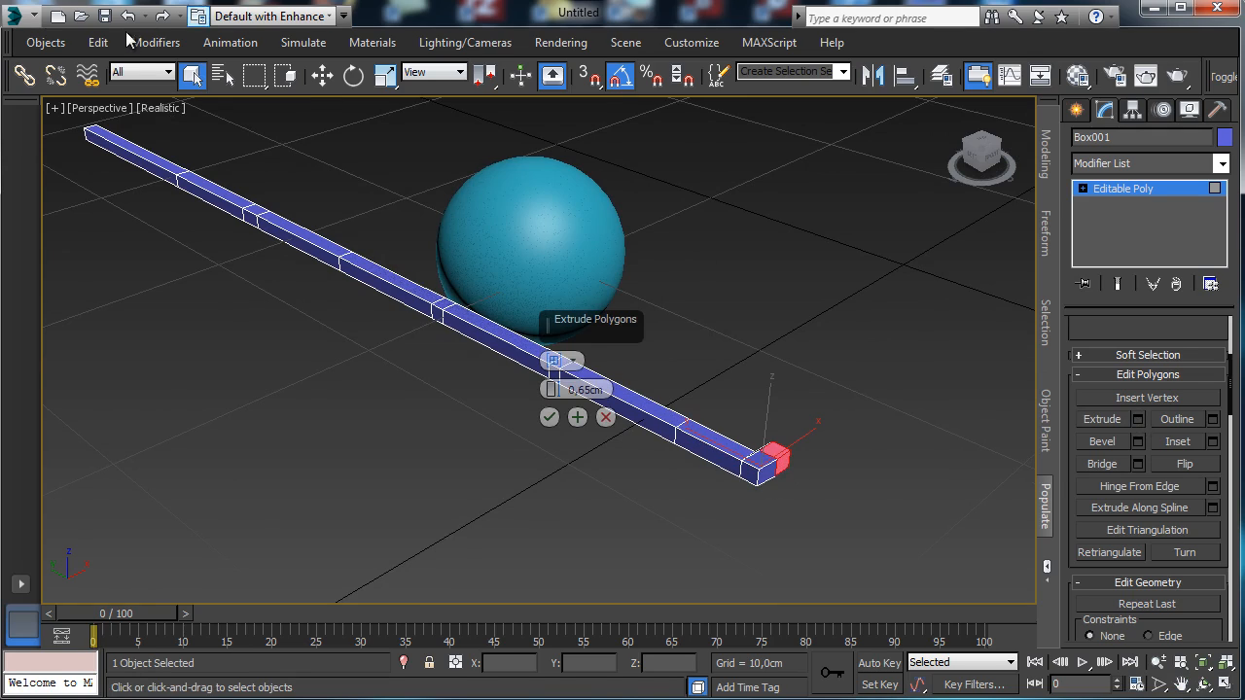
left_click(128, 16)
left_click_drag(551, 390, 551, 359)
left_click(549, 417)
left_click(1133, 189)
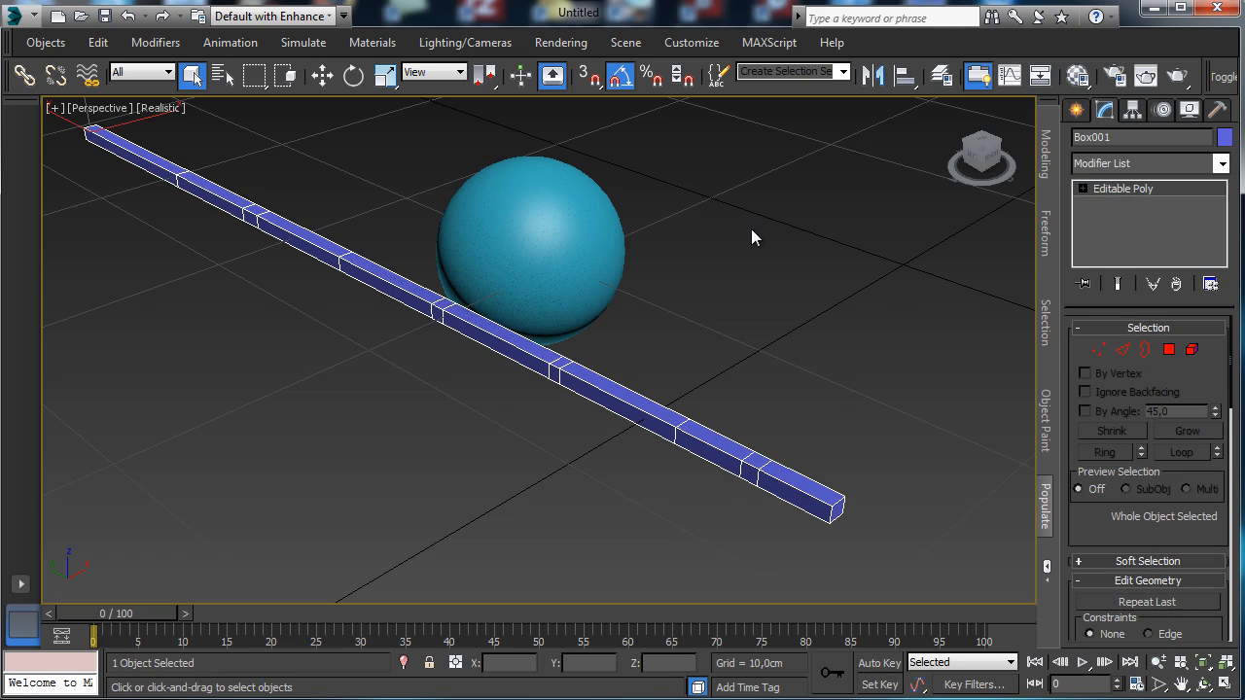
Select individual polygons on the bar's short segments, choosing faces on differing sides and the top.
left_click(1168, 349)
scroll(1147, 437, "down", 3)
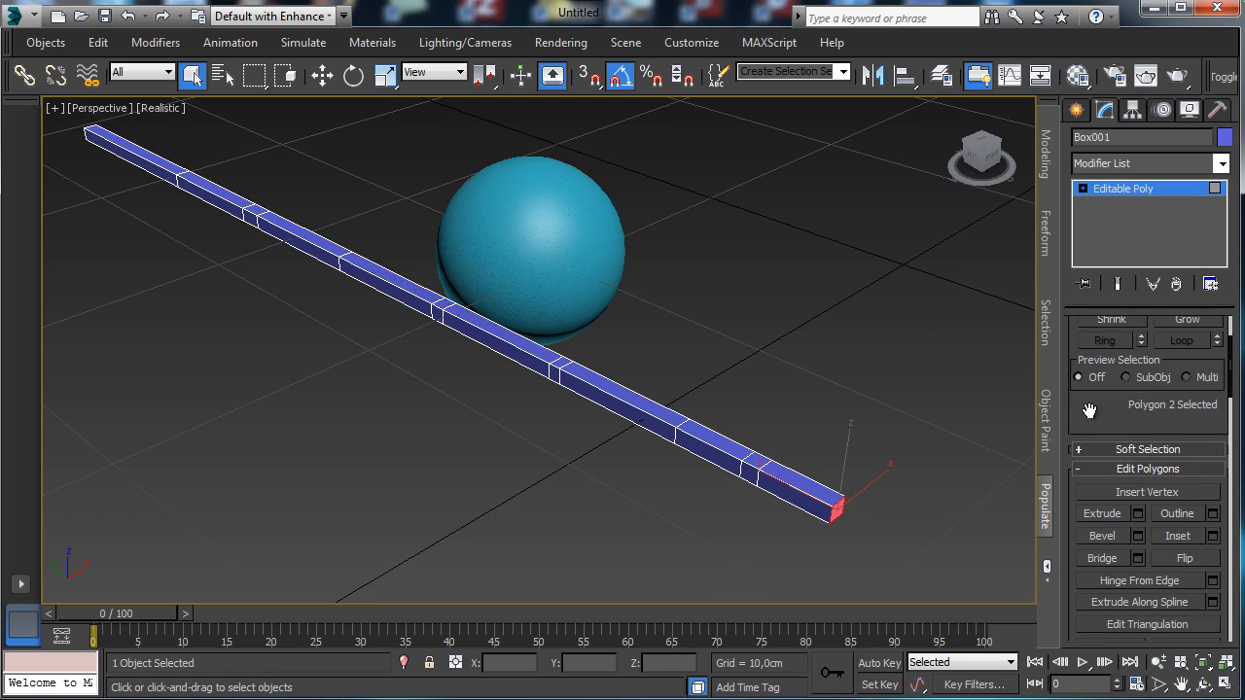
left_click_drag(254, 222, 262, 256)
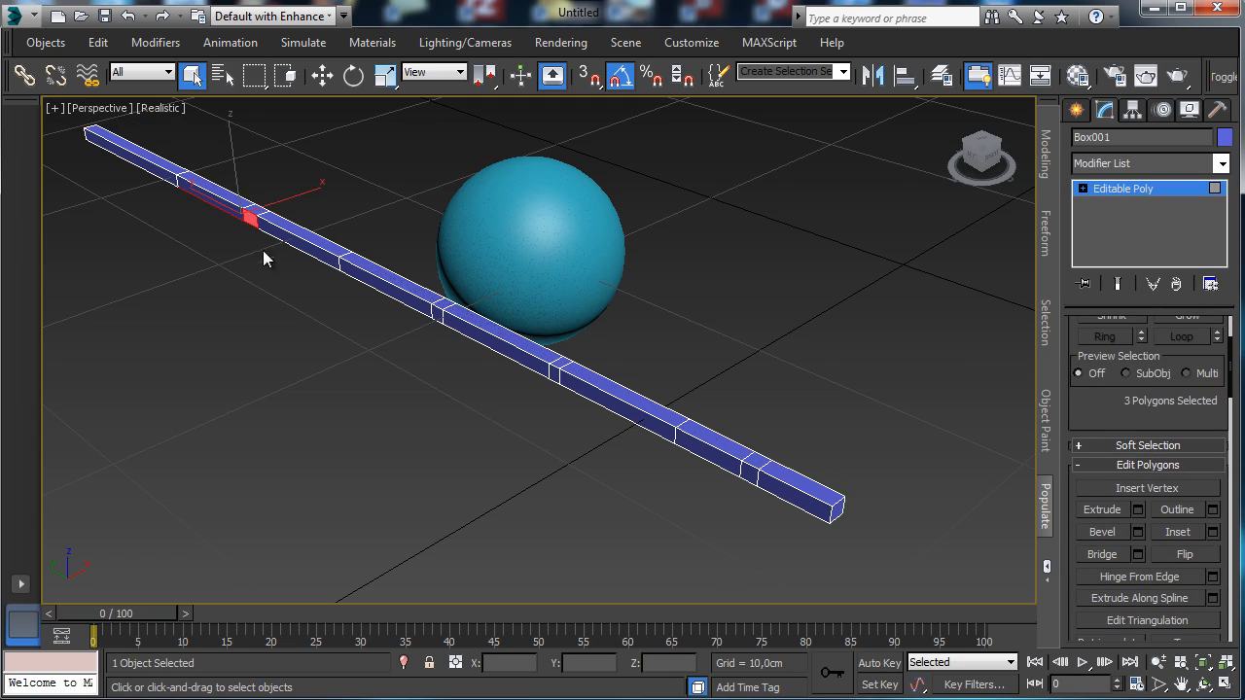
left_click(443, 303, "ctrl")
left_click(746, 470, "ctrl")
left_click(1199, 683)
left_click_drag(481, 372, 307, 348)
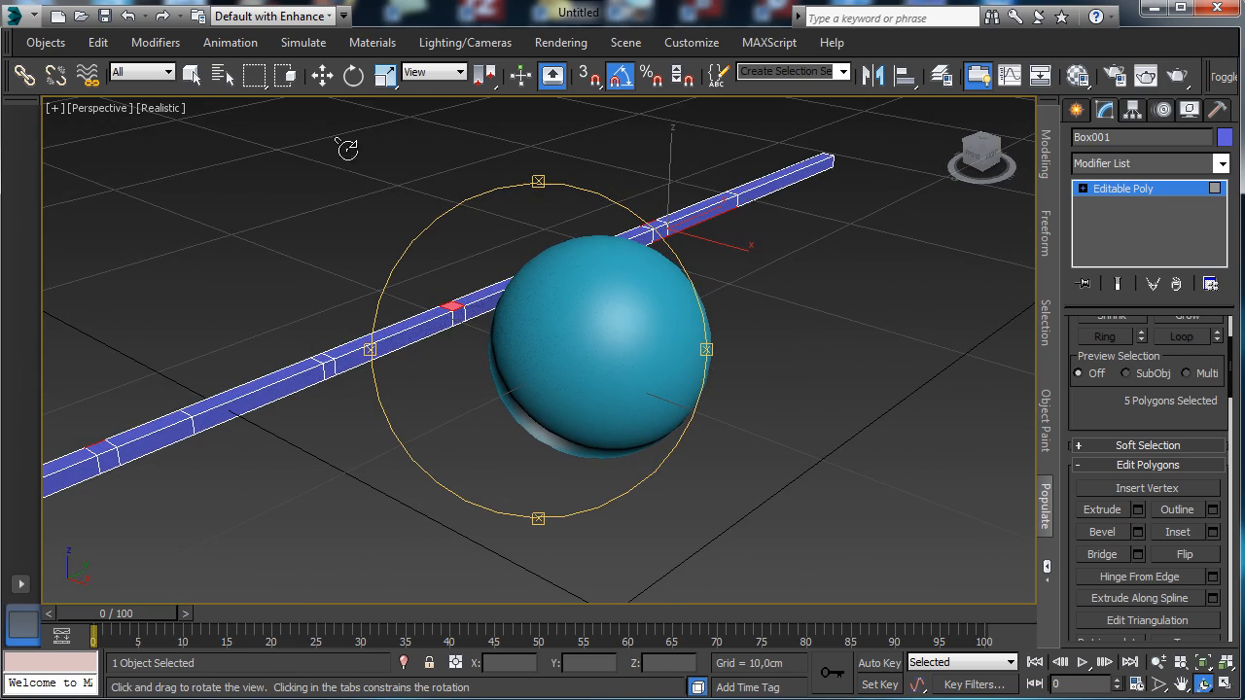
left_click(322, 75)
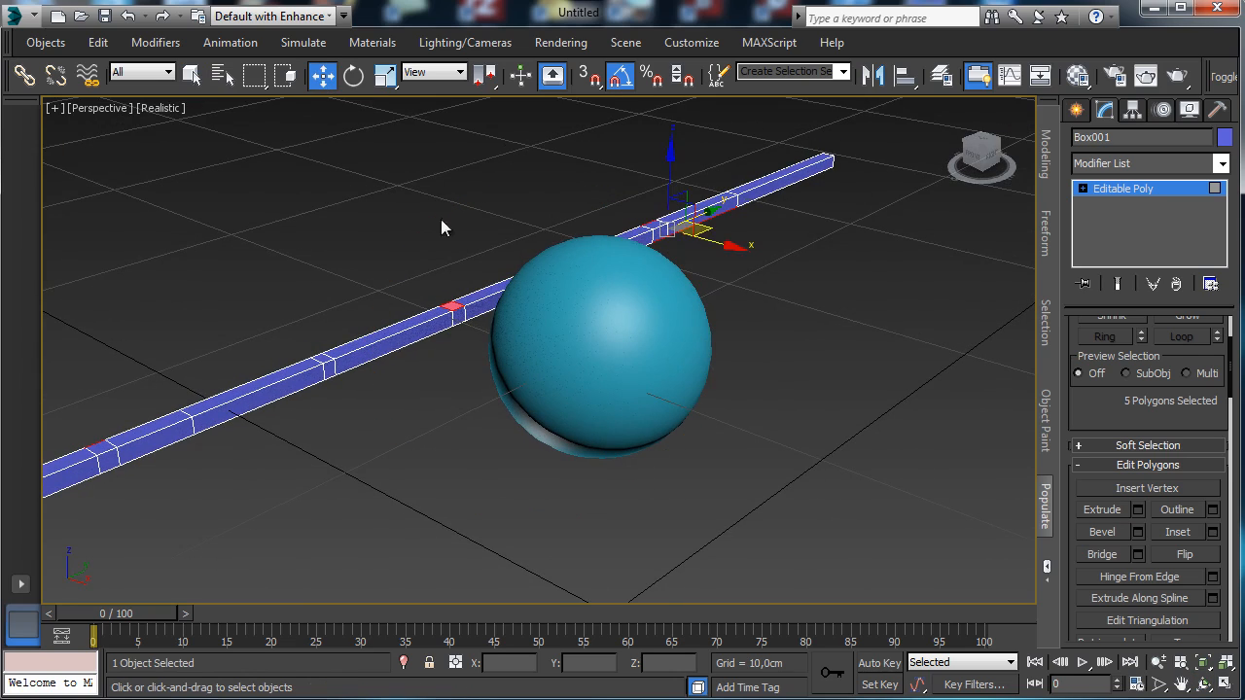
left_click(329, 370, "ctrl")
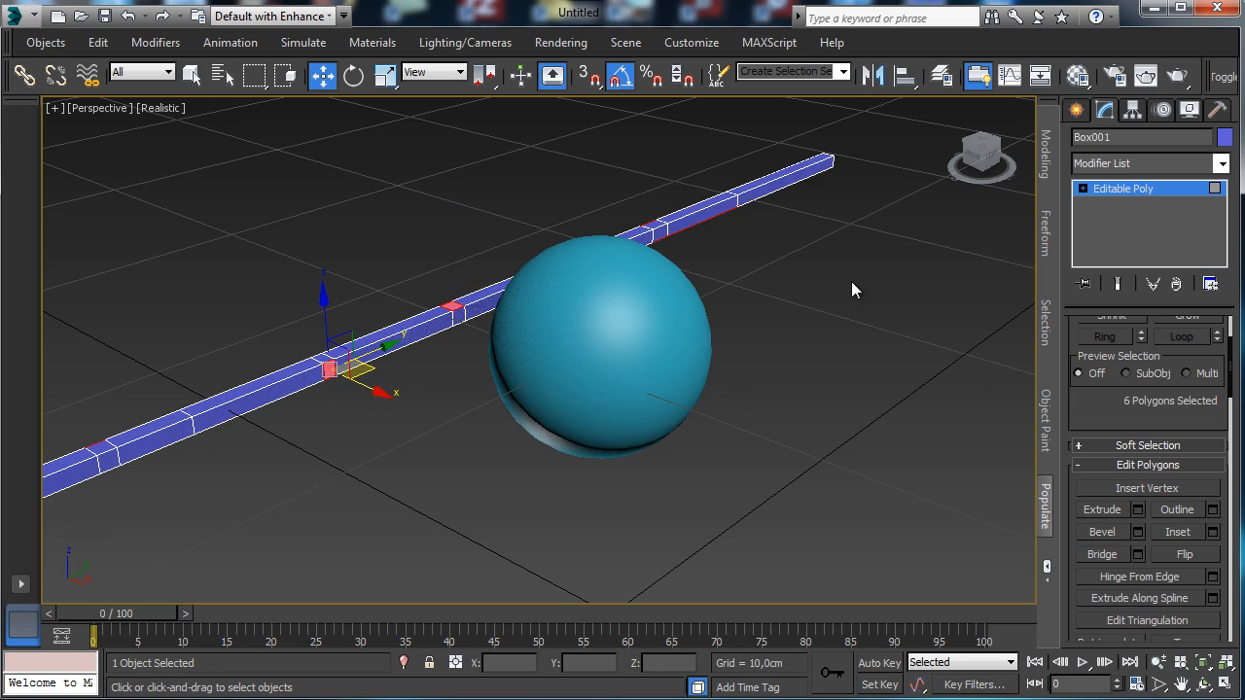
Remove the two unwanted underside polygons from the selection and add the short segment's underside polygon beneath the sphere.
left_click(1203, 685)
left_click_drag(485, 381, 492, 179)
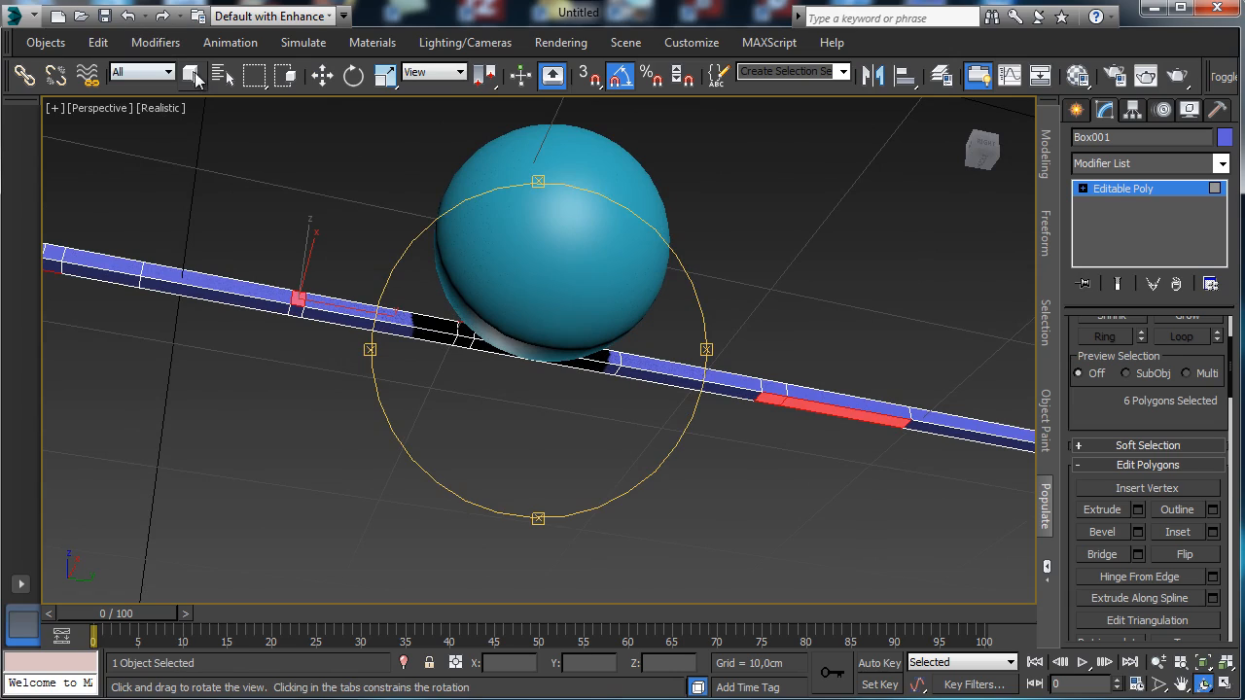
left_click(192, 75)
left_click(775, 399, "alt")
left_click(823, 414, "alt")
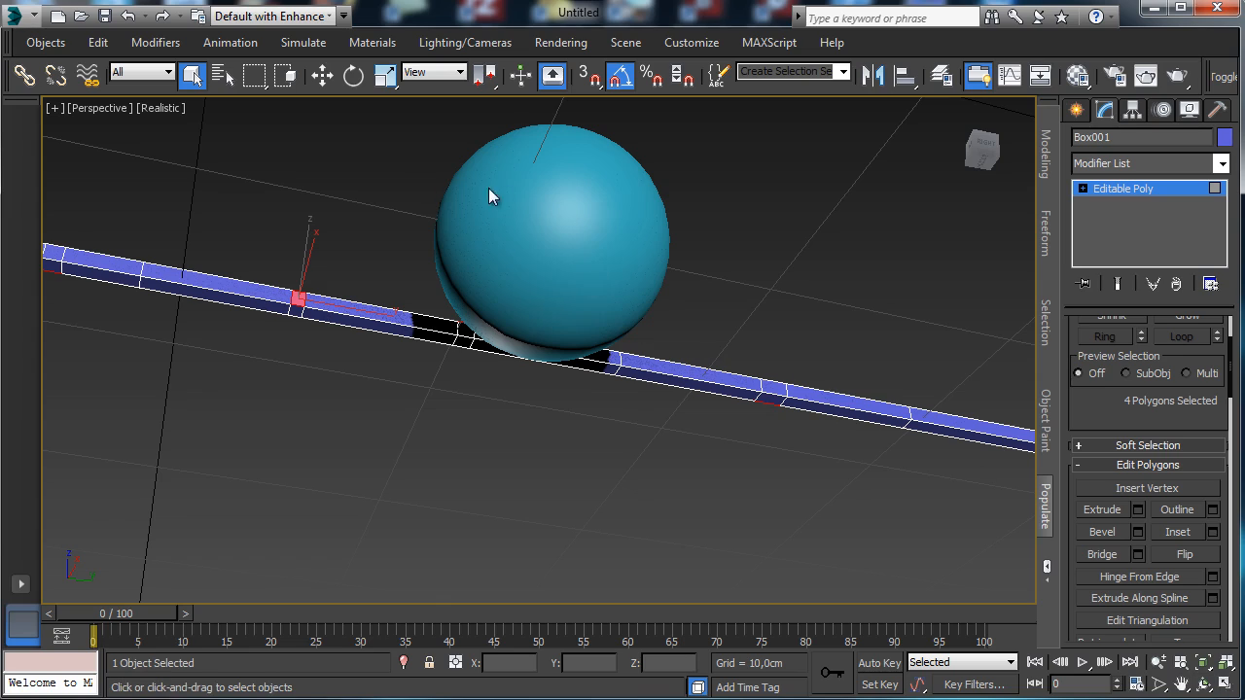
left_click(463, 340, "ctrl")
left_click(1203, 683)
left_click_drag(506, 393, 744, 525)
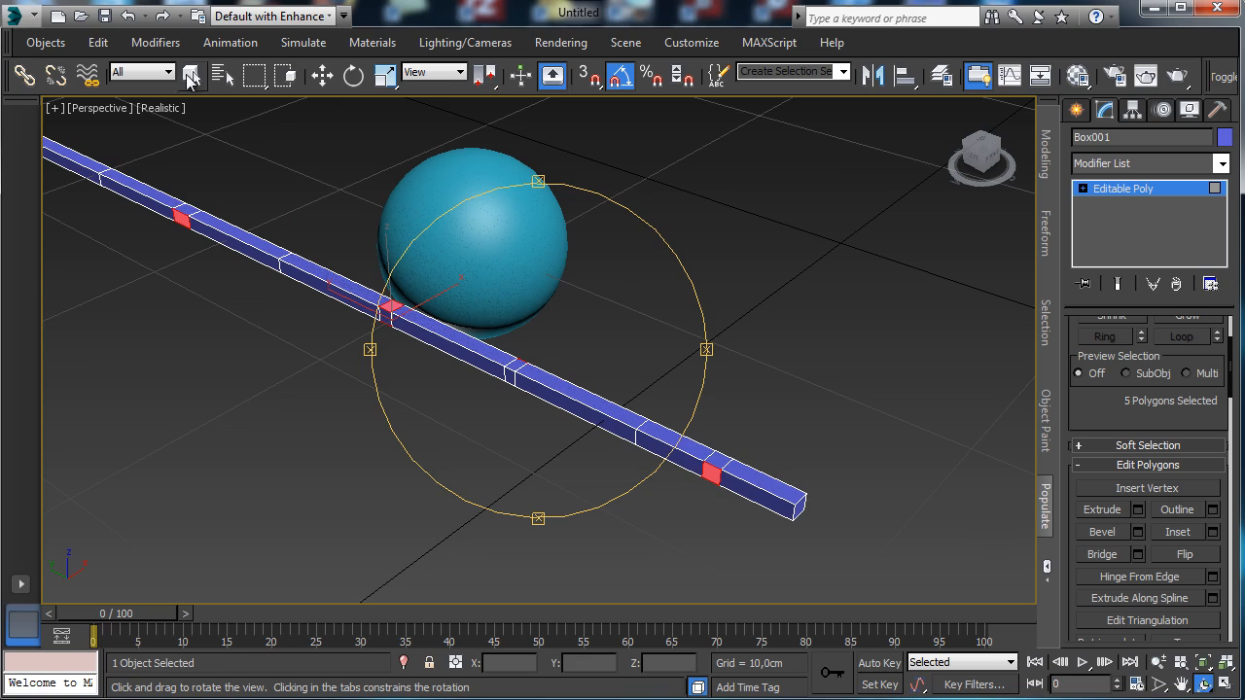
left_click(192, 76)
left_click(1136, 510)
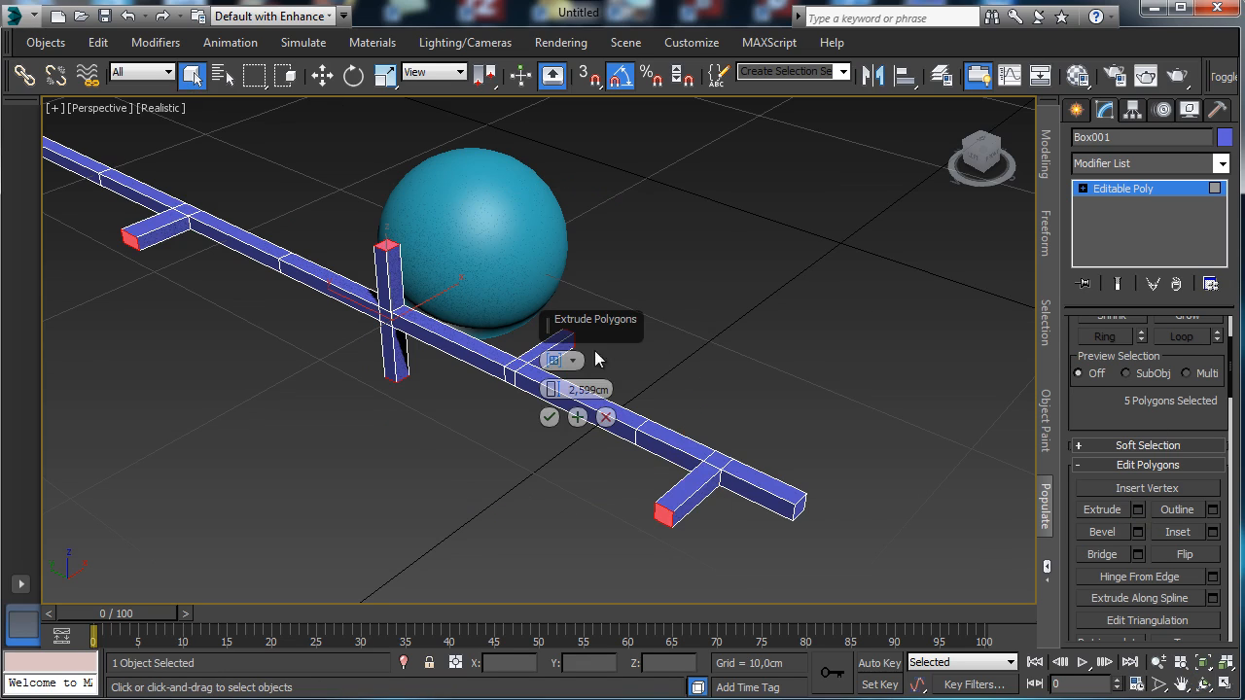
left_click_drag(552, 324, 729, 202)
left_click(754, 242)
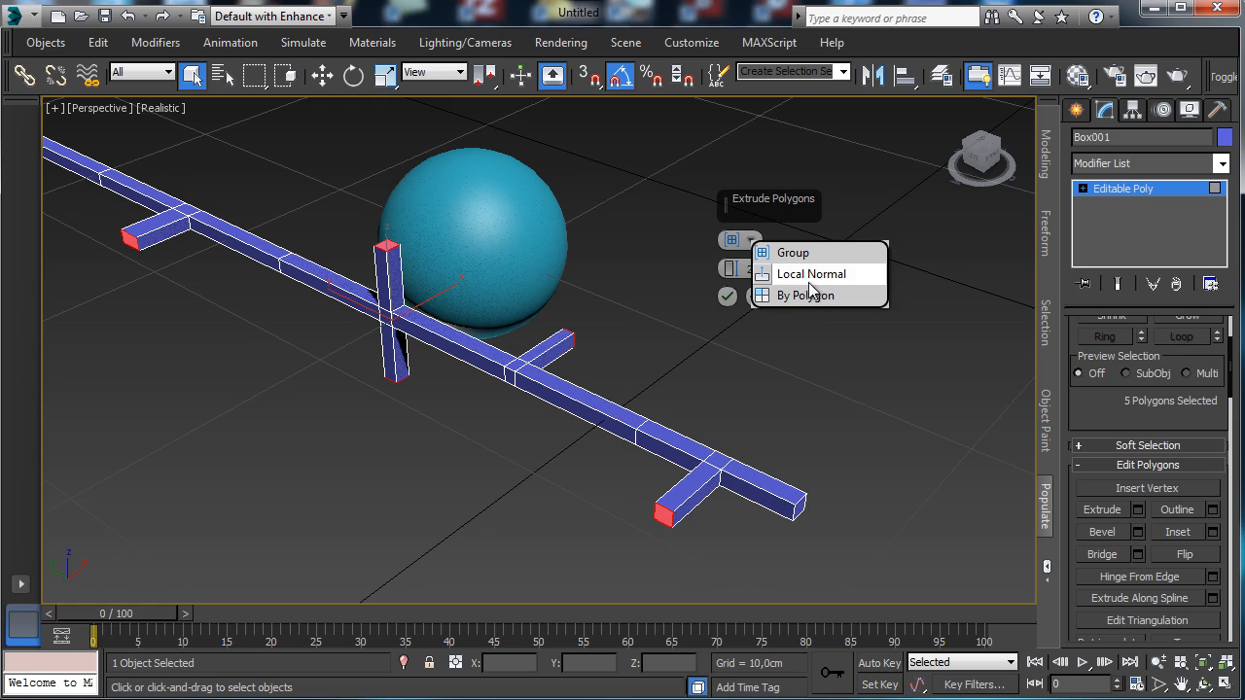
left_click(805, 295)
left_click_drag(734, 273, 730, 277)
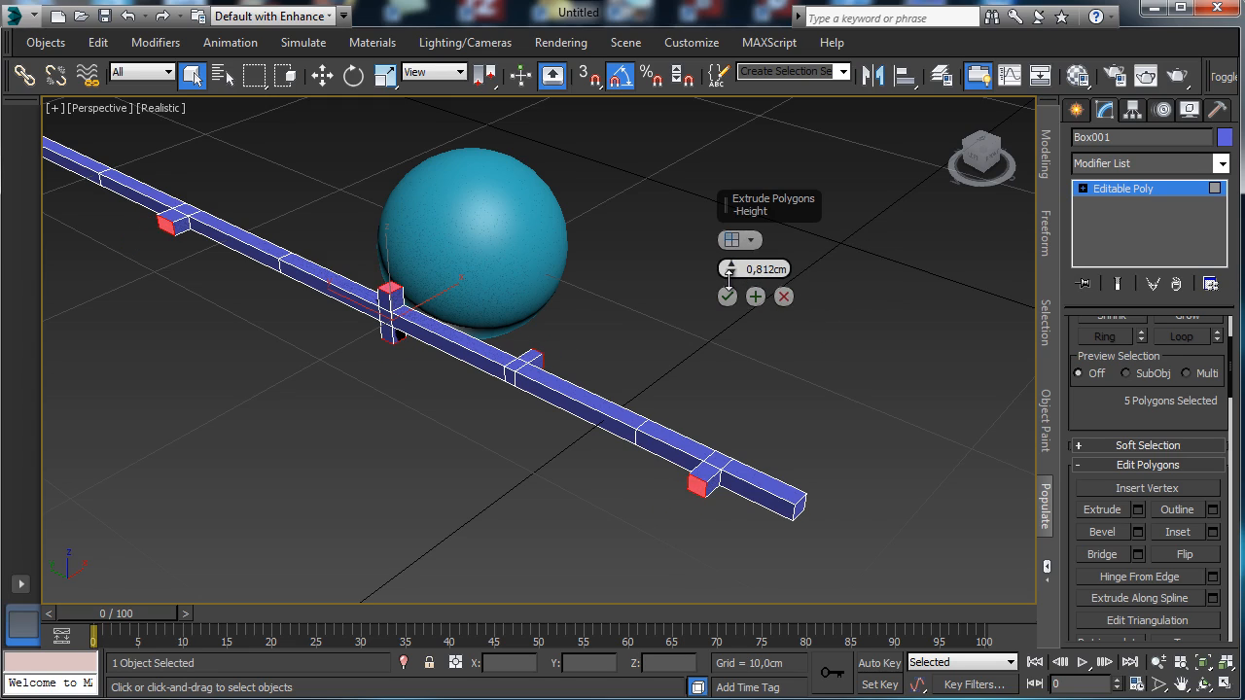
left_click(784, 296)
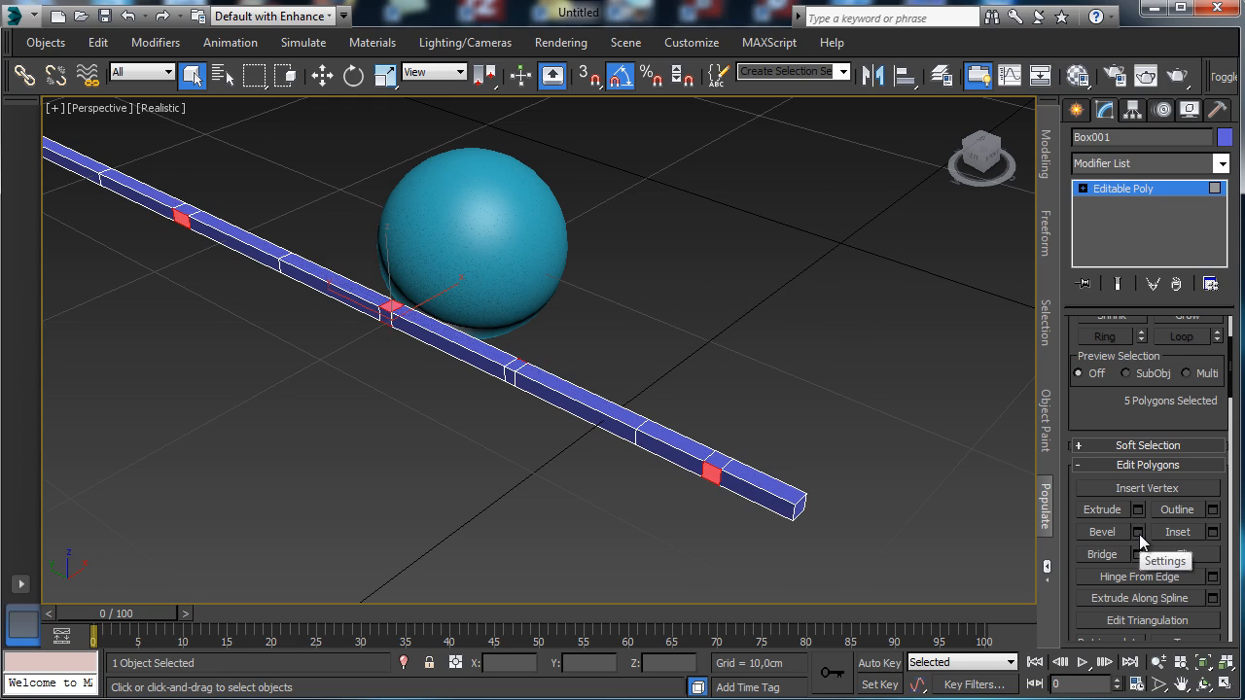
Bevel the five selected polygons outward by 2.041 cm and again by 4.315 cm, using a -0.035 cm outline both times.
left_click(1138, 533)
left_click_drag(732, 269, 726, 297)
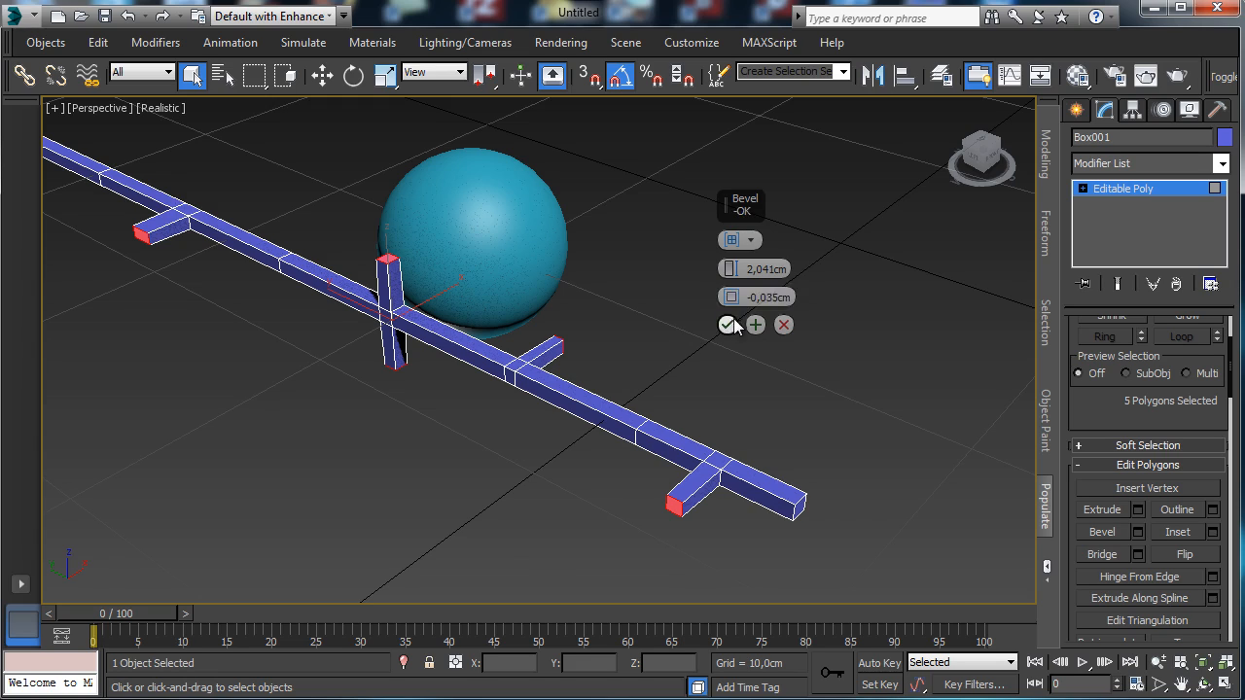
left_click(755, 325)
left_click_drag(731, 269, 731, 245)
left_click_drag(731, 303, 730, 296)
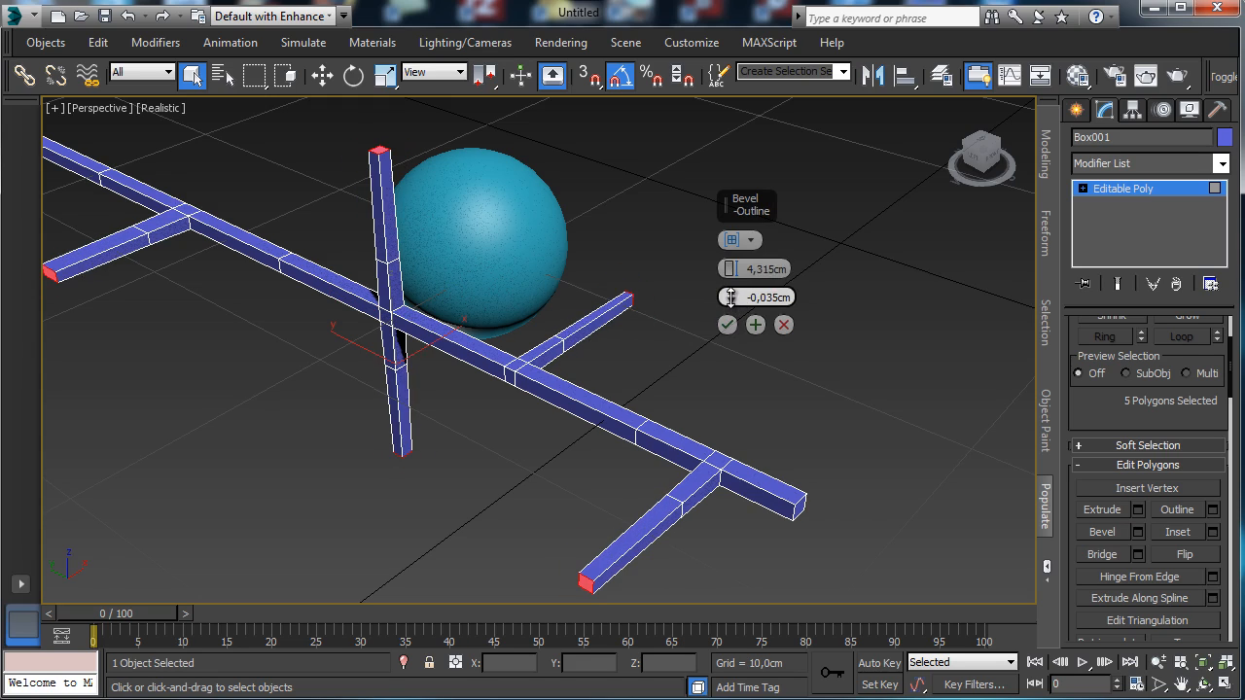
left_click(755, 325)
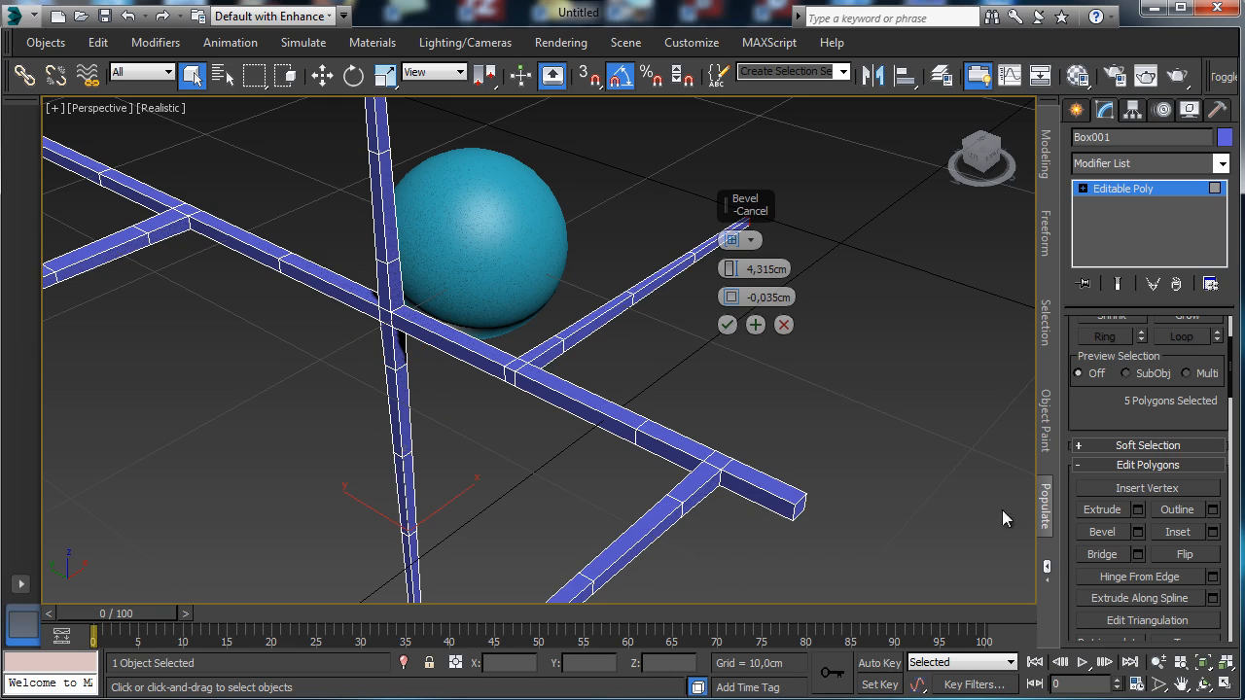
Taper the five side branches' tips with a 1.554 cm bevel and a -0.16 cm outline, and leave polygon editing.
left_click(1159, 661)
left_click_drag(677, 422, 675, 457)
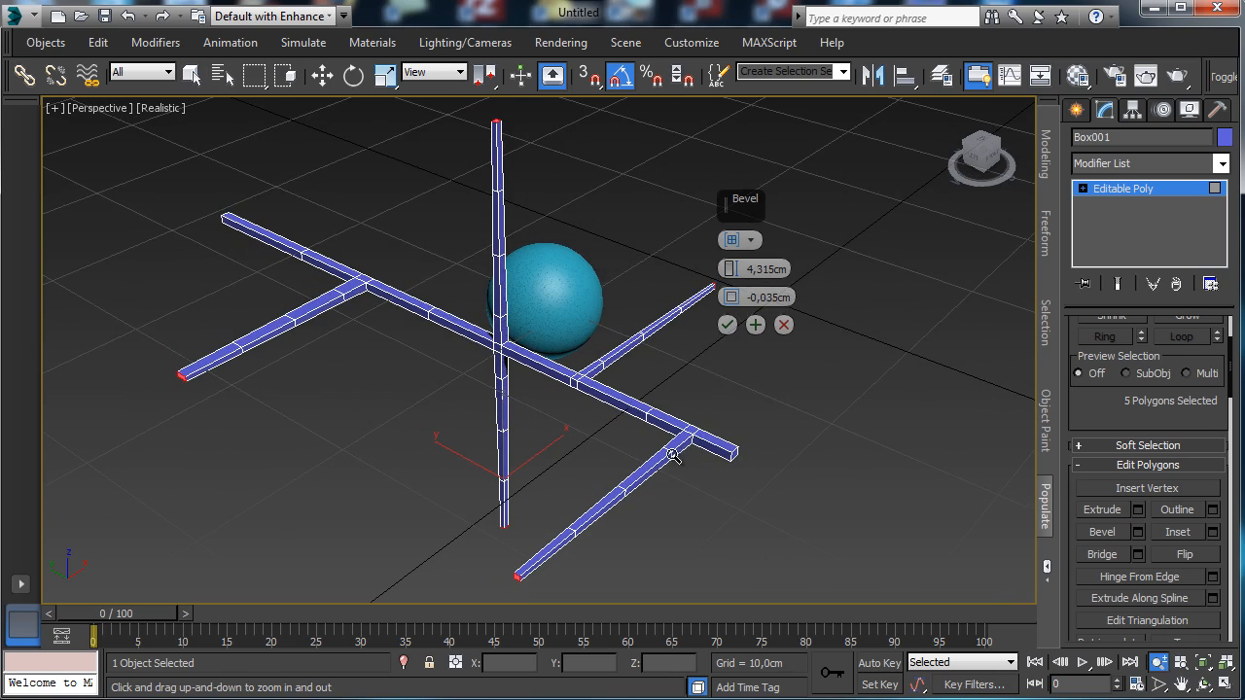
left_click_drag(730, 269, 864, 249)
type("2")
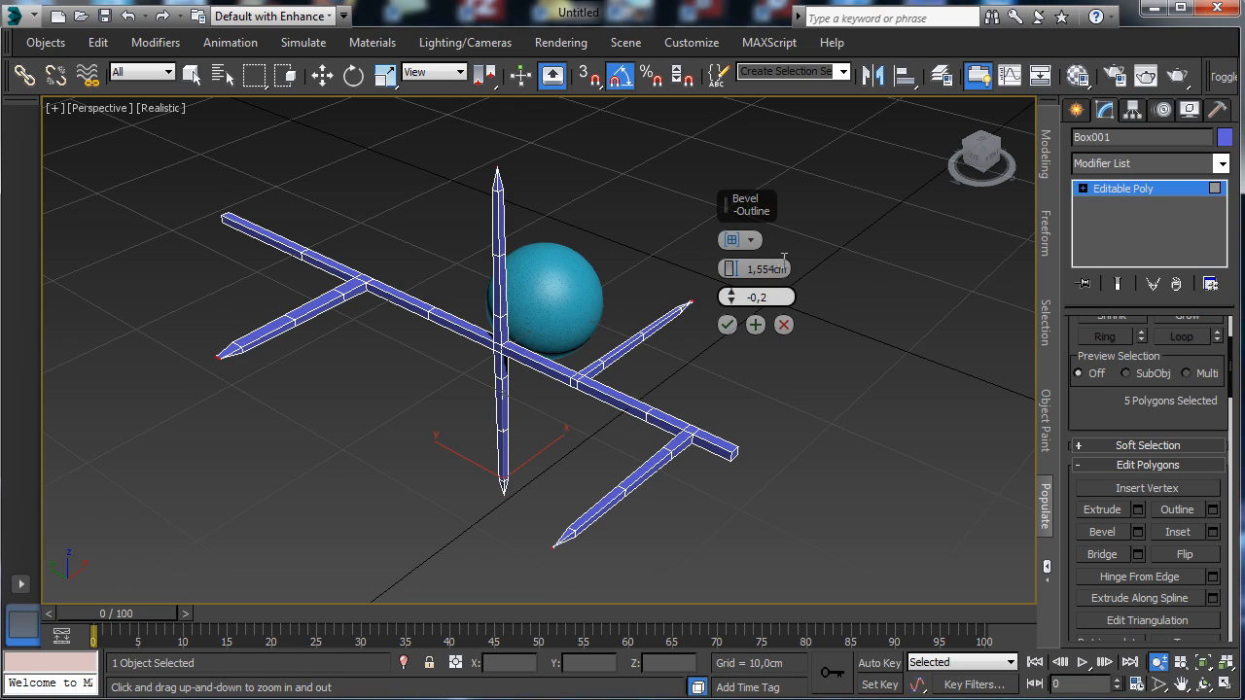
key("Return")
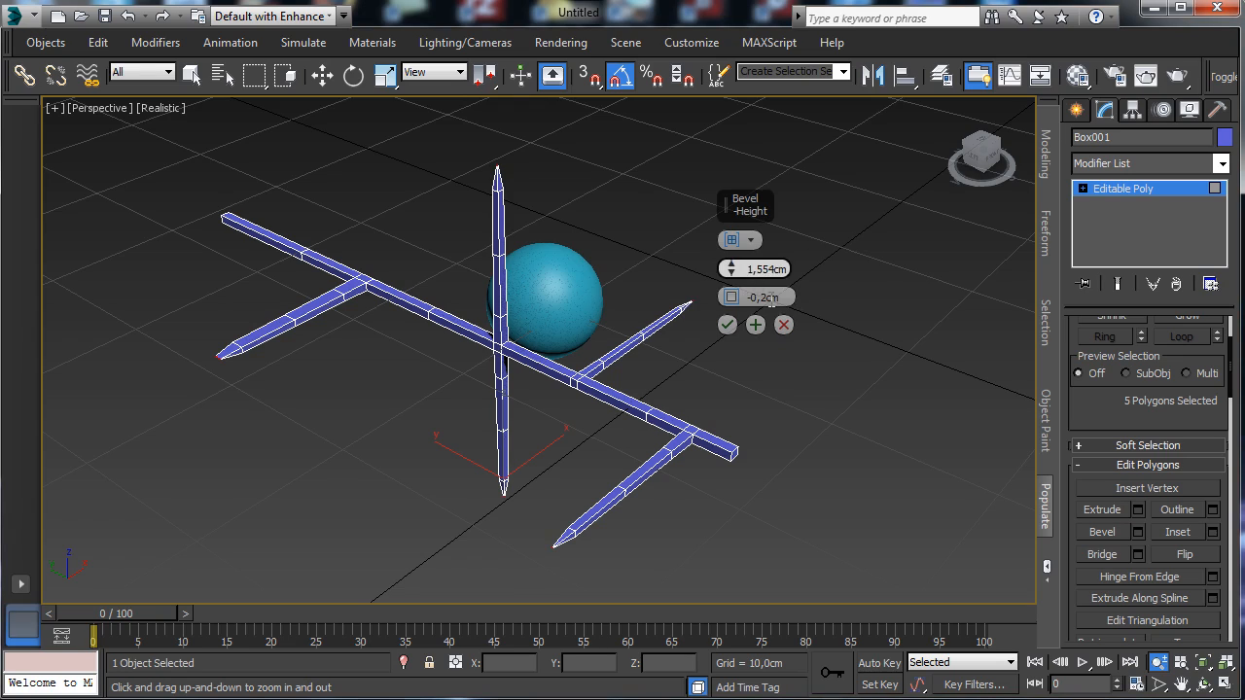
left_click_drag(763, 297, 877, 255)
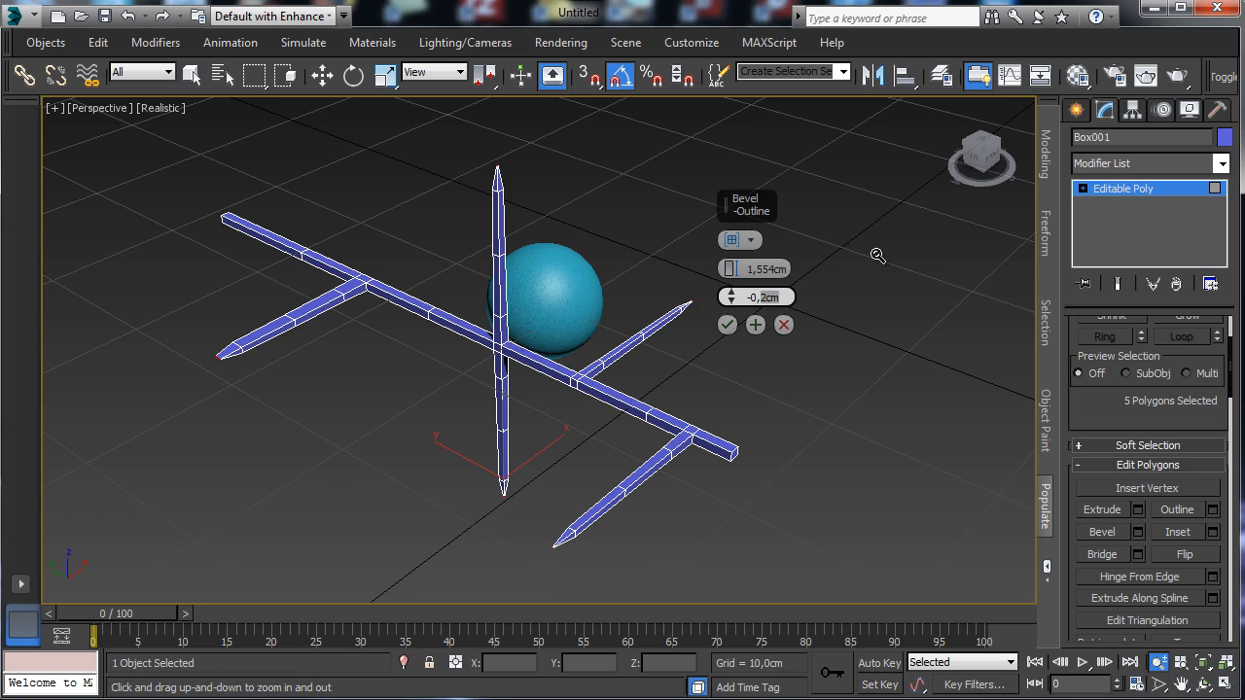
type("16")
key("Return")
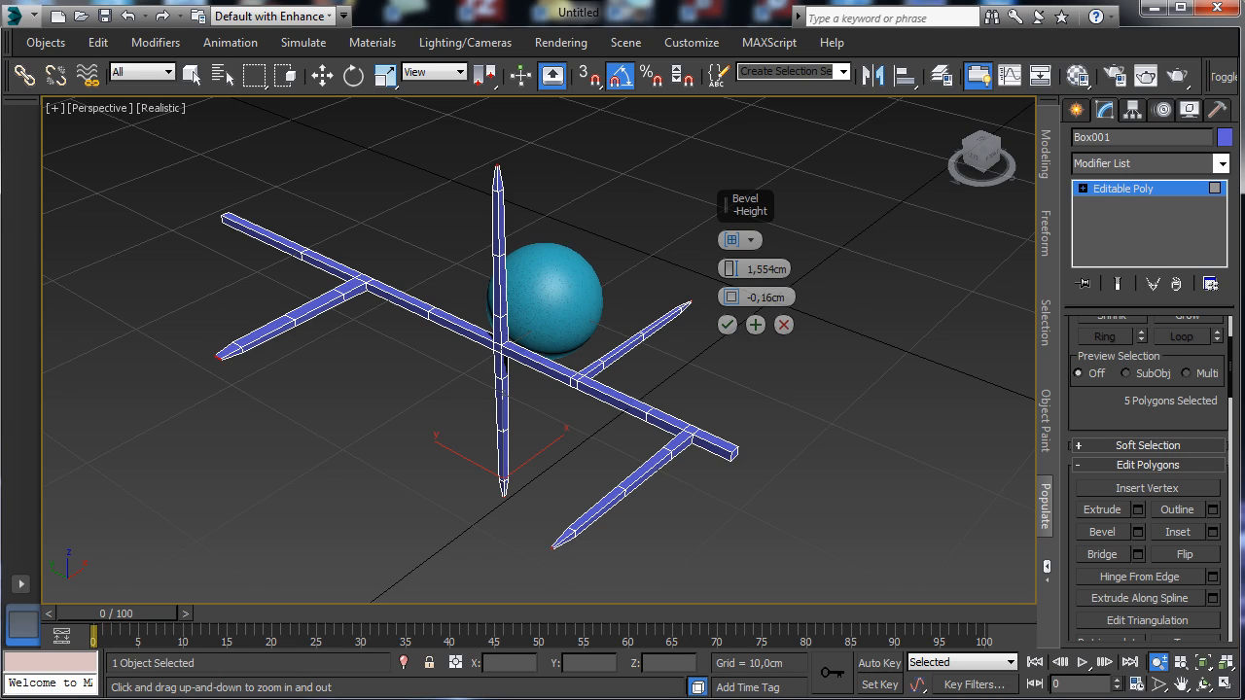
left_click(784, 325)
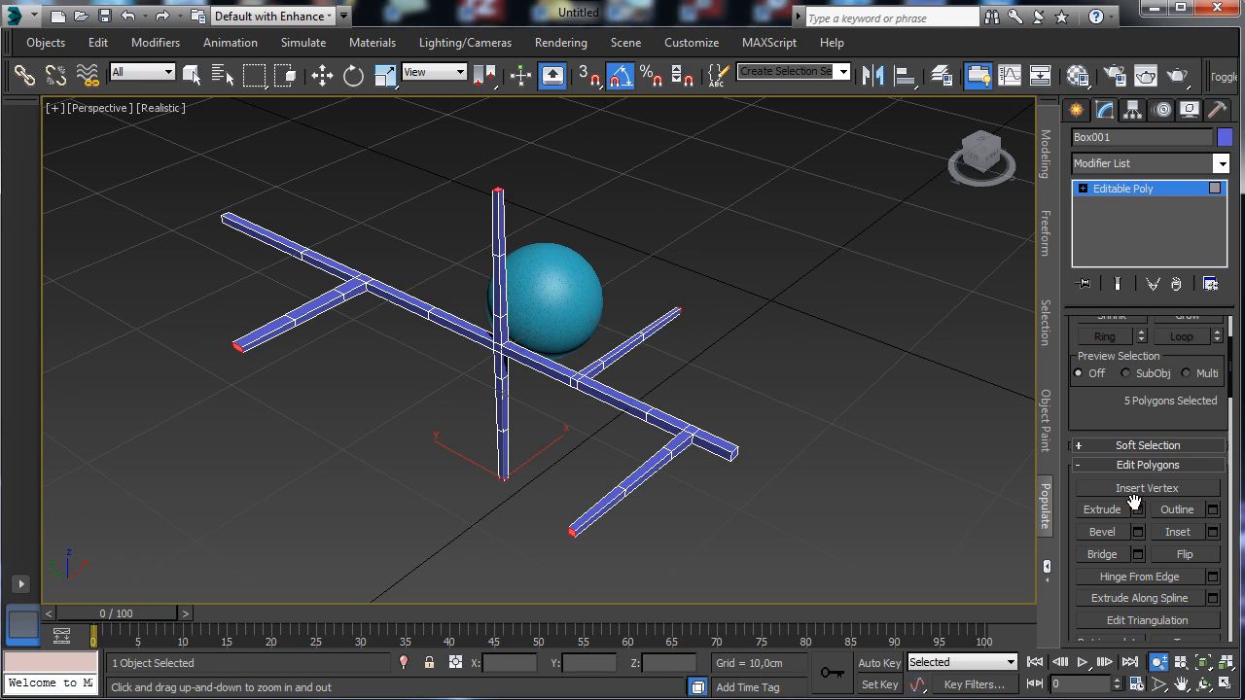
left_click(1137, 532)
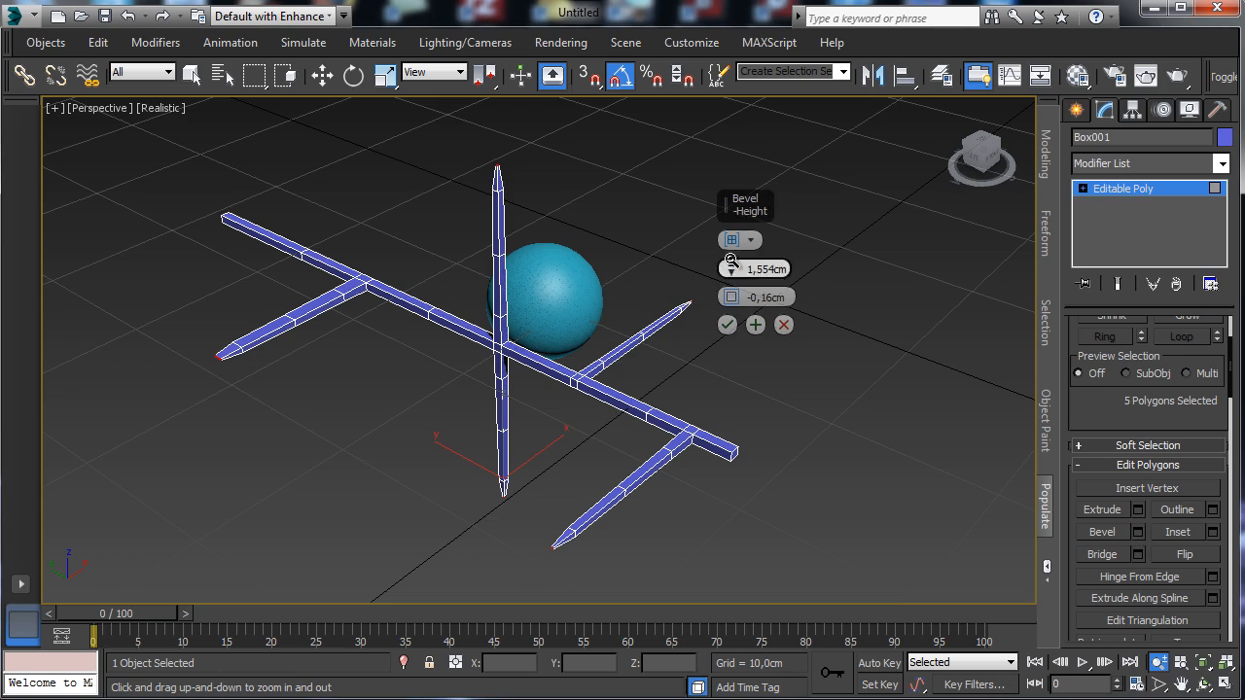
left_click(727, 326)
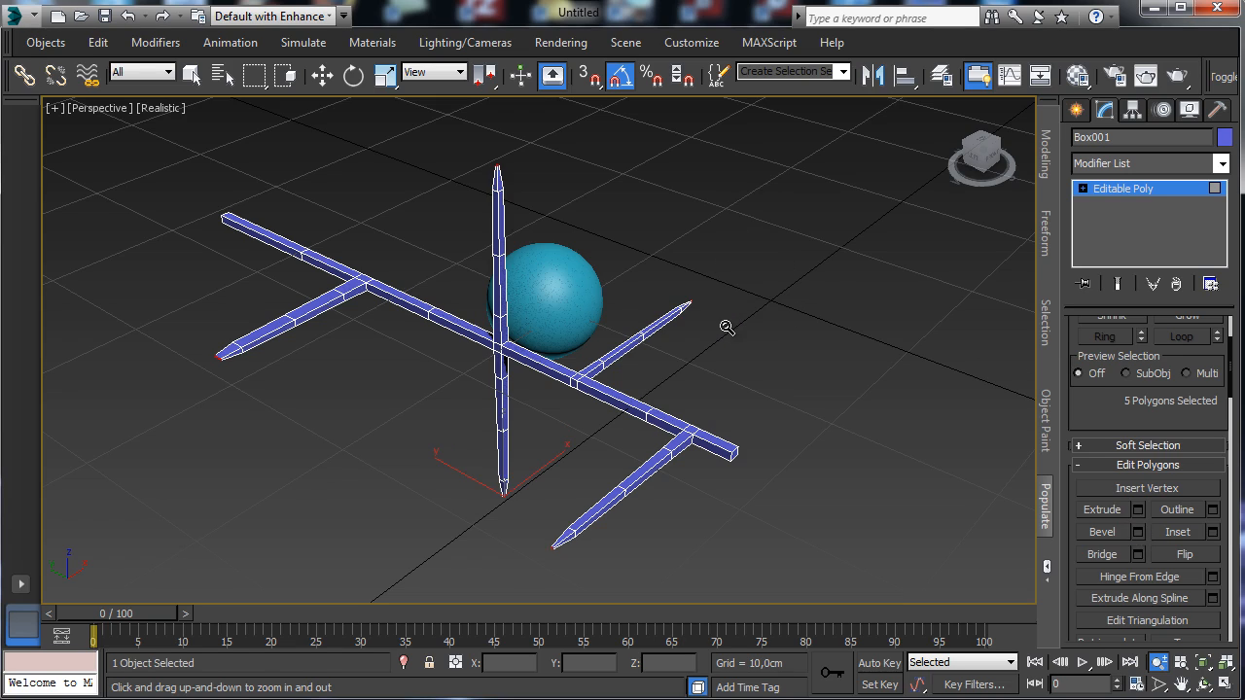
left_click(1153, 189)
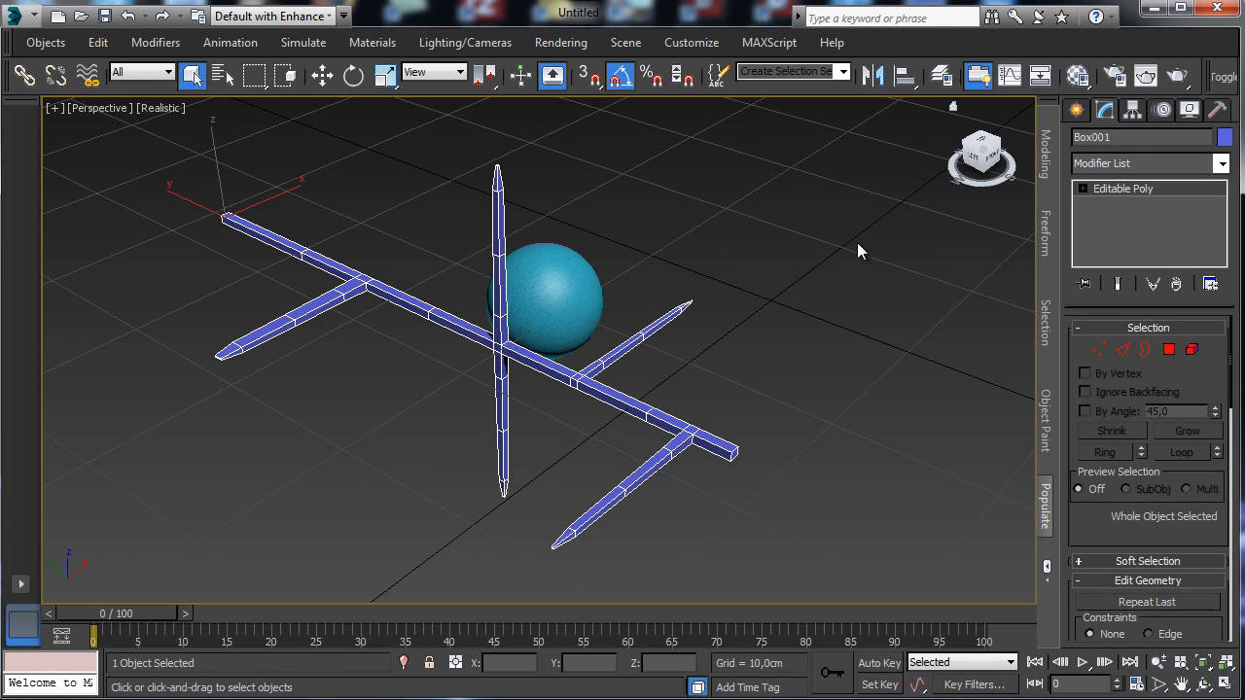
Scale the four vertices at the main stem's near end down to a point.
left_click(1098, 349)
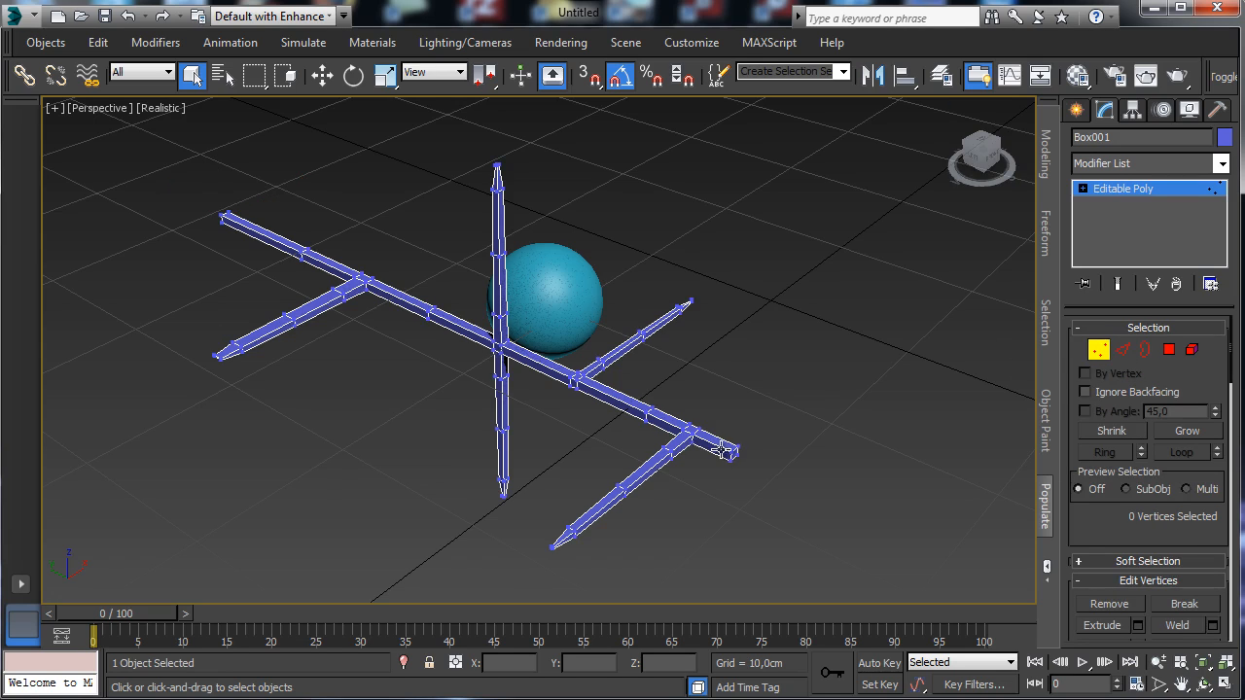
left_click(384, 75)
left_click_drag(736, 479, 713, 562)
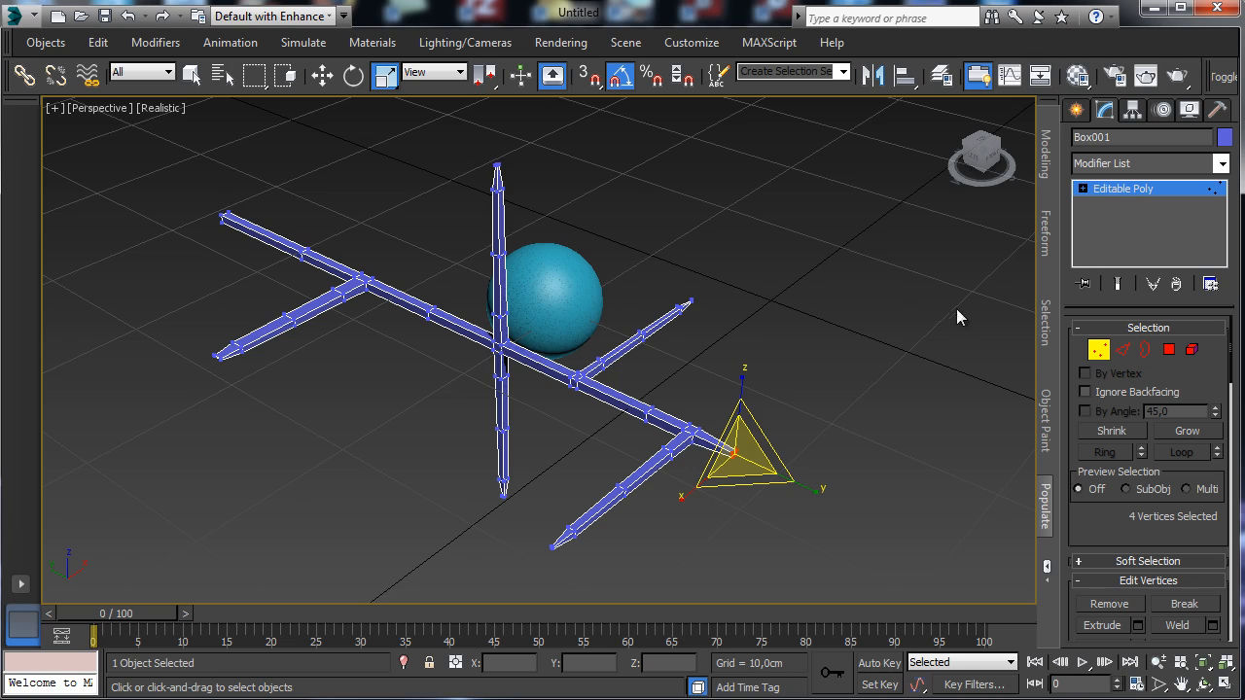
Shorten the upright branch by lowering its outer twelve vertices to a Z position of about 7.3 cm.
left_click(1204, 685)
left_click_drag(494, 374, 515, 356)
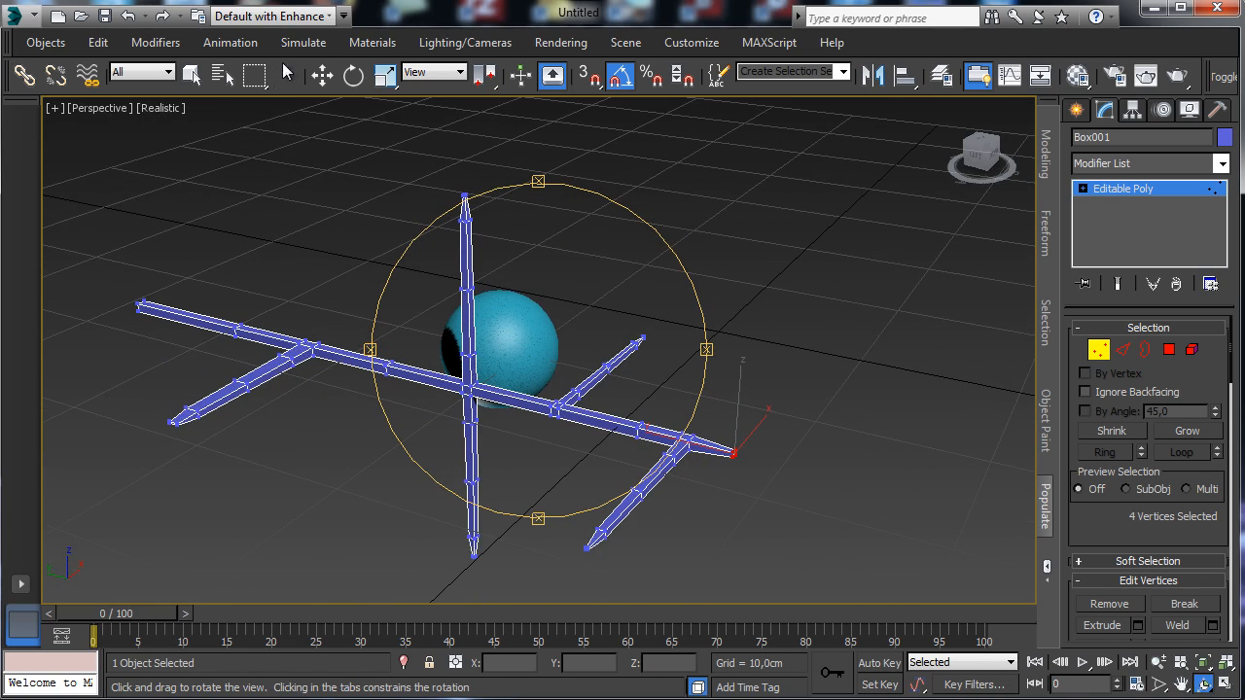
left_click(325, 80)
left_click_drag(386, 155, 517, 373)
left_click_drag(464, 196, 502, 330)
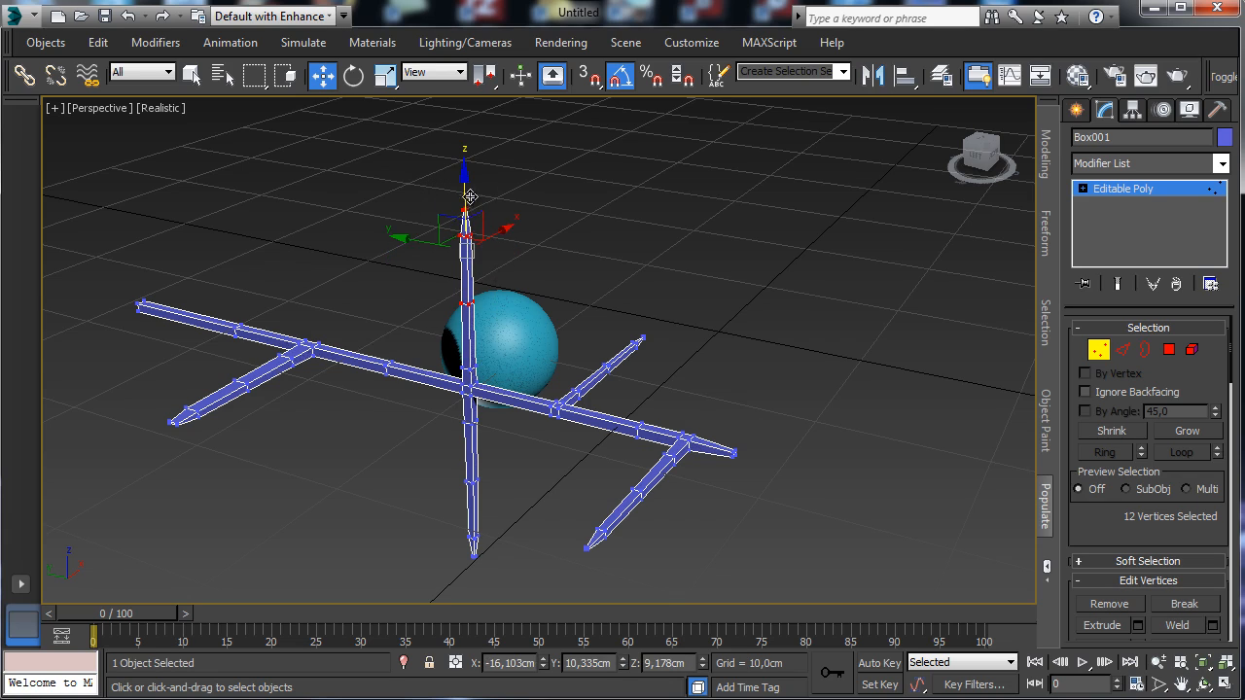
left_click_drag(466, 210, 439, 233)
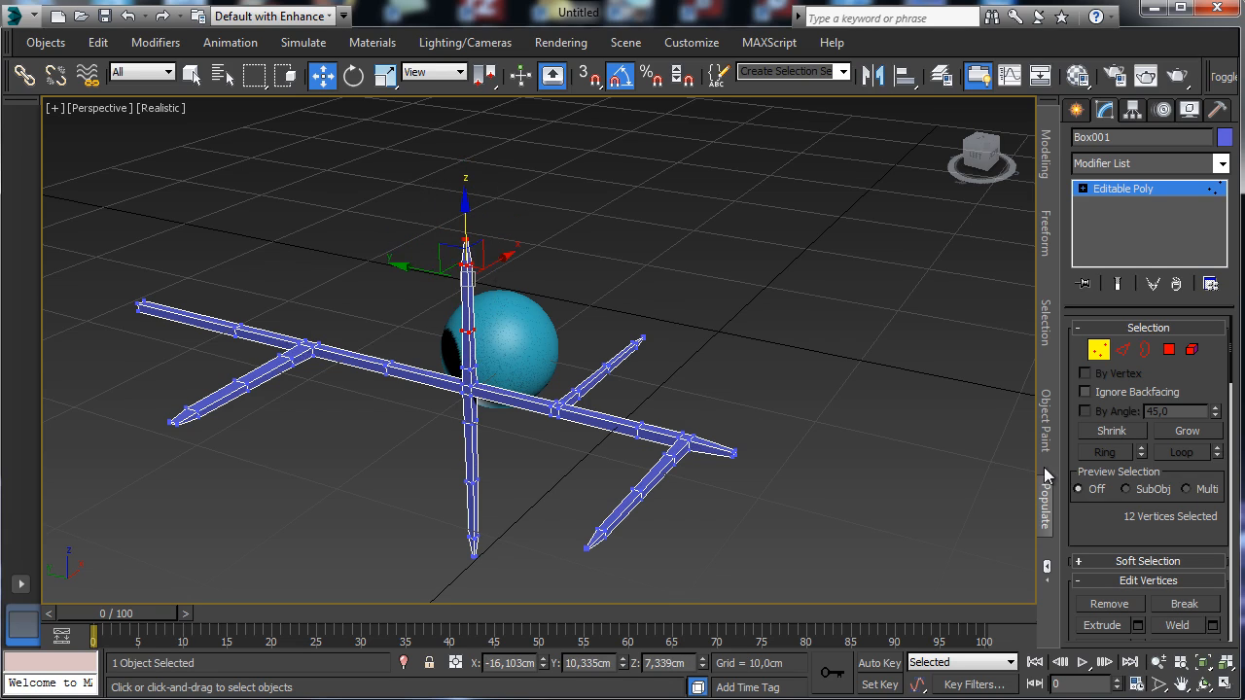
Bend the upright branch sideways toward the stem's tapered end by shifting its vertices, moving the outer groups progressively farther.
left_click(1203, 684)
left_click_drag(564, 380, 591, 389)
left_click(322, 75)
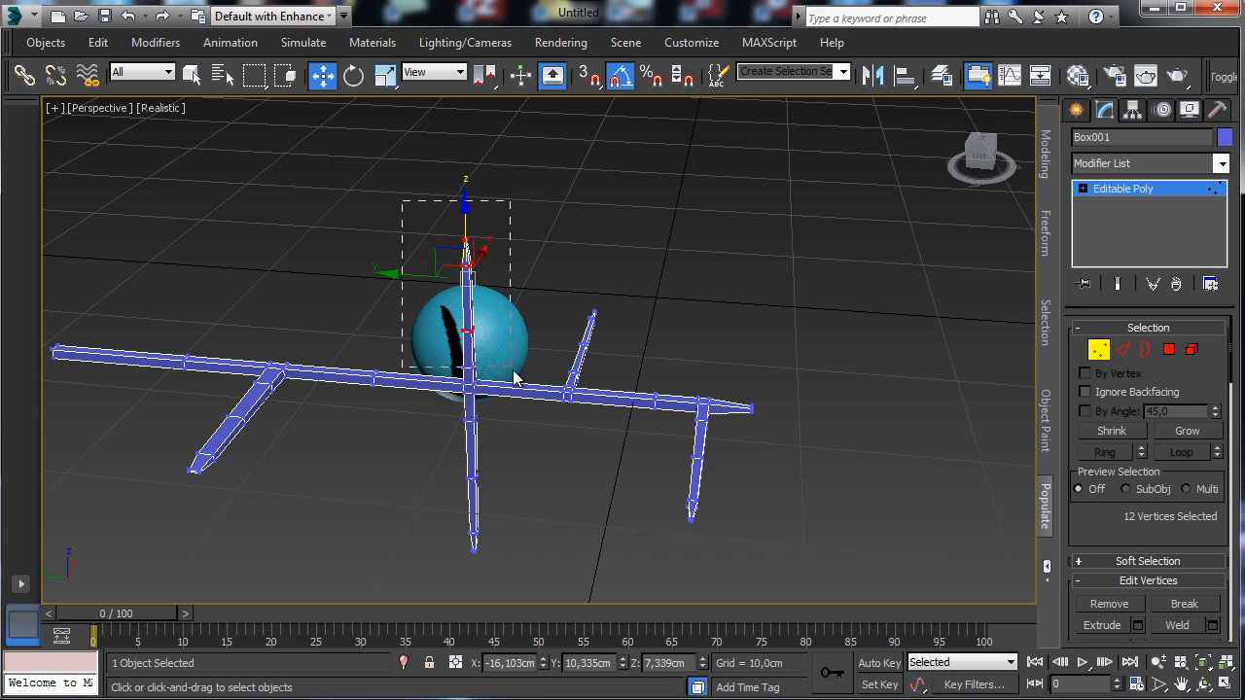
left_click_drag(420, 296, 427, 298)
left_click_drag(430, 238, 508, 348)
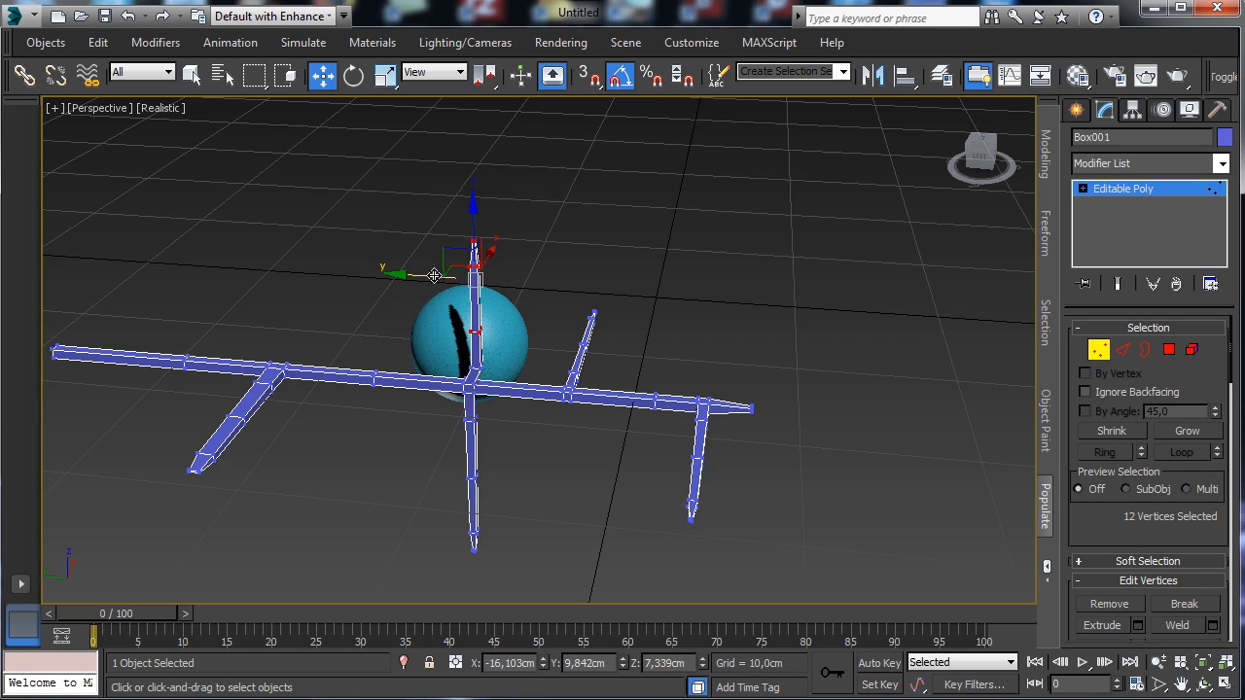
left_click_drag(421, 276, 430, 277)
left_click_drag(444, 216, 518, 293)
left_click_drag(472, 224, 518, 256)
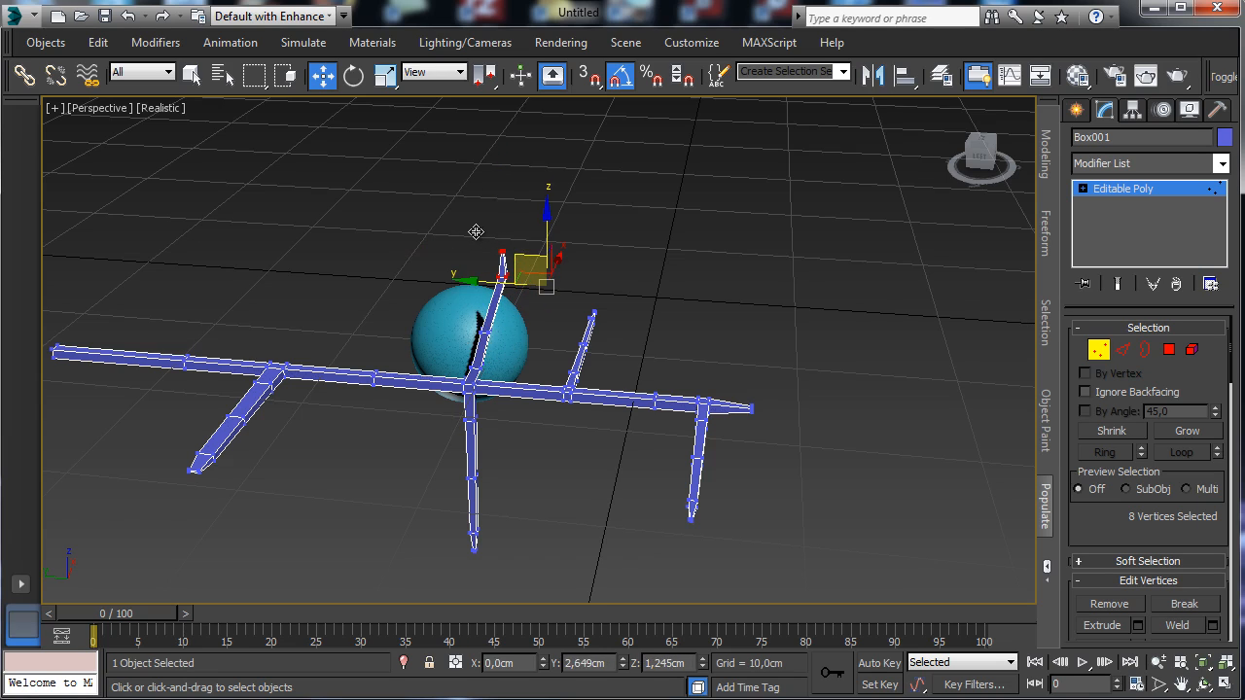
left_click(472, 219)
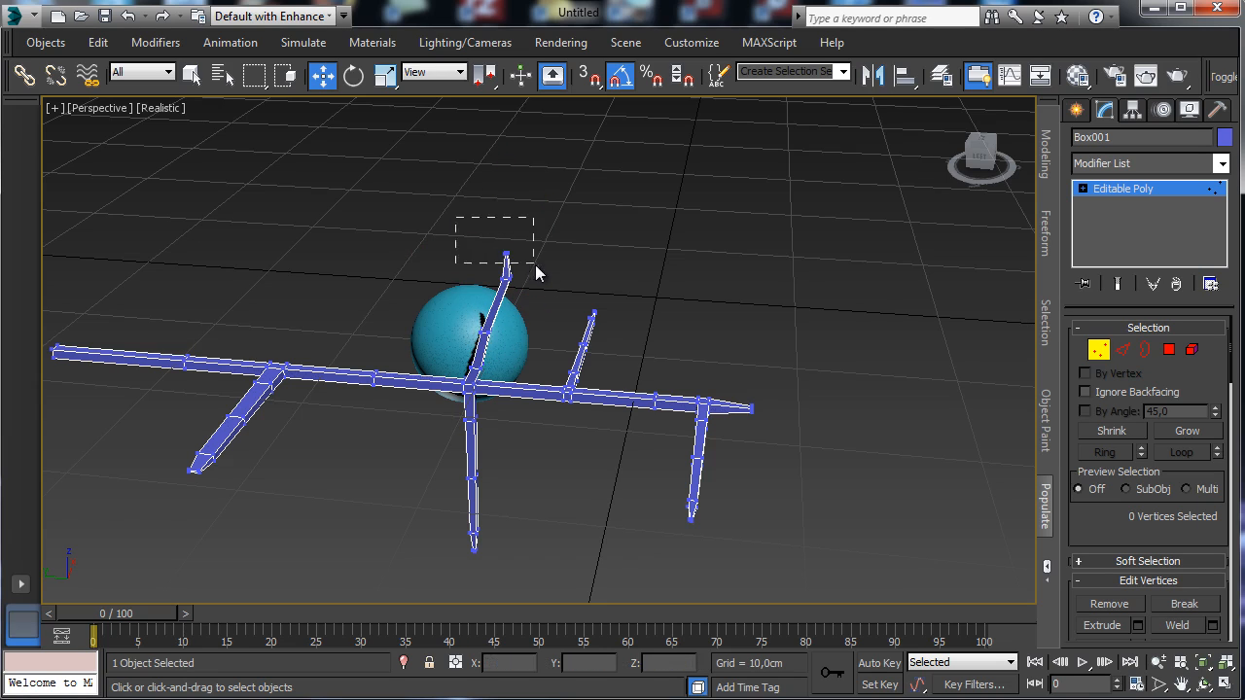
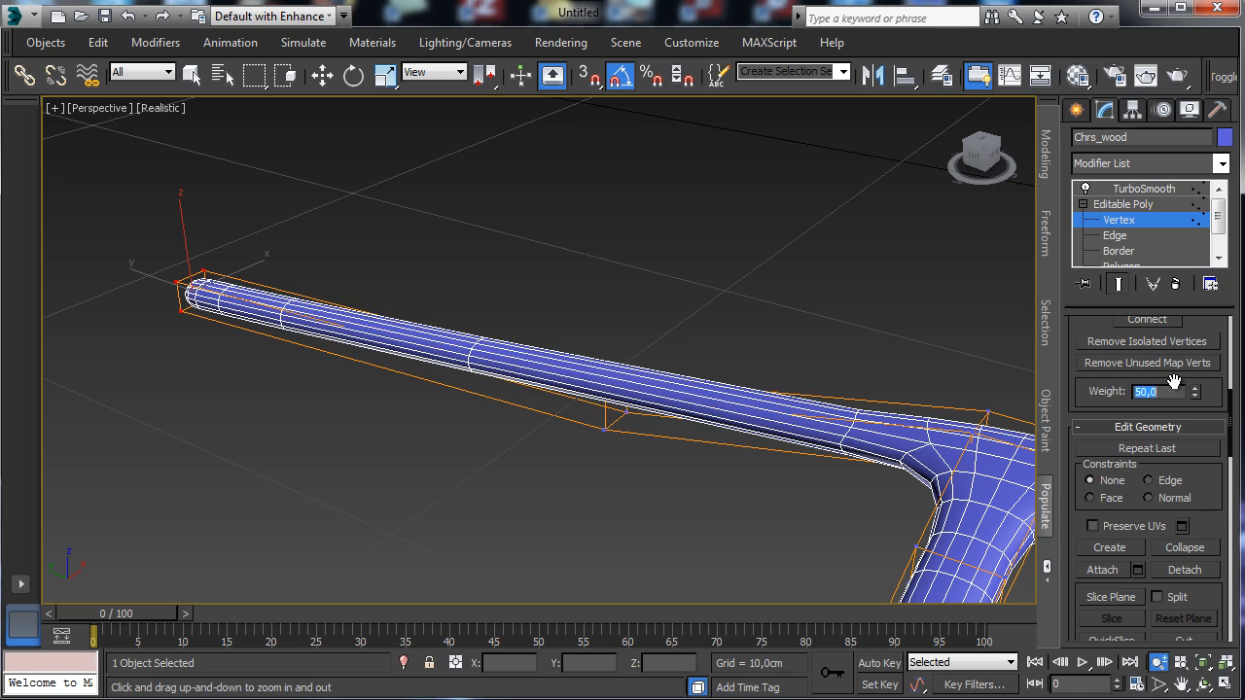
Return to the branch's TurboSmooth level and examine the whole smoothed branch beside the sphere.
left_click(1148, 193)
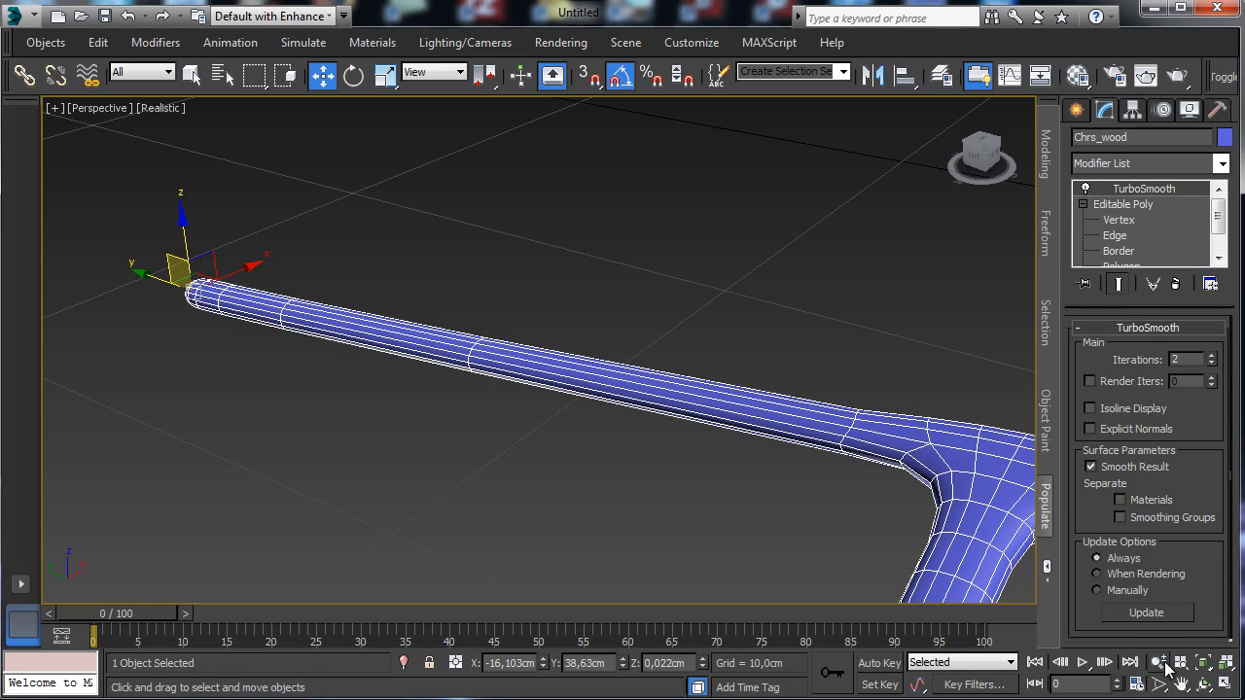
key("alt+z")
left_click_drag(795, 388, 795, 467)
right_click(795, 467)
left_click(1159, 667)
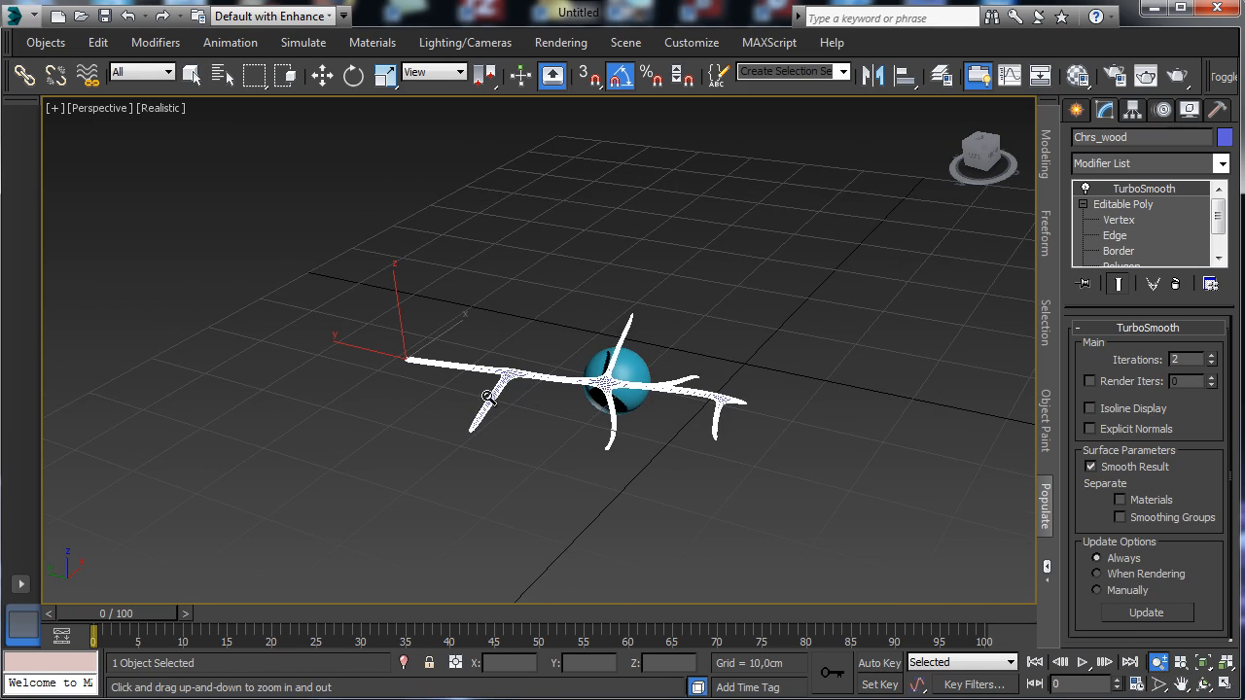
left_click_drag(503, 387, 496, 334)
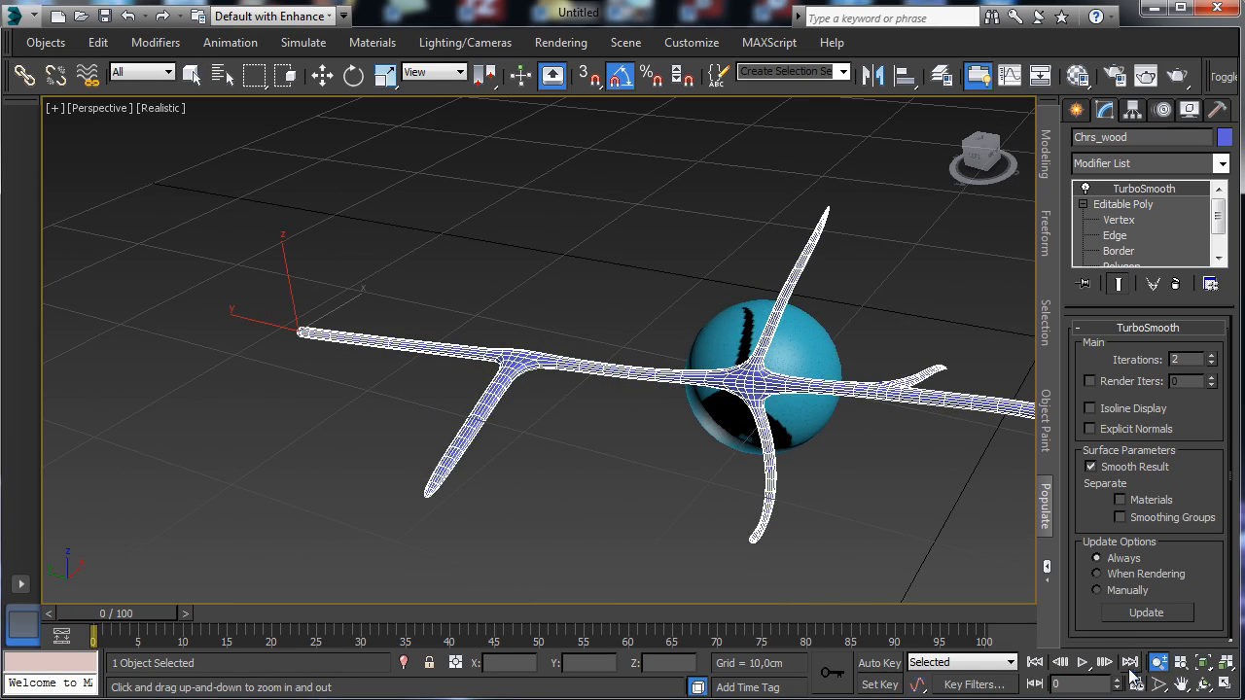
left_click(1182, 687)
left_click_drag(776, 471, 636, 431)
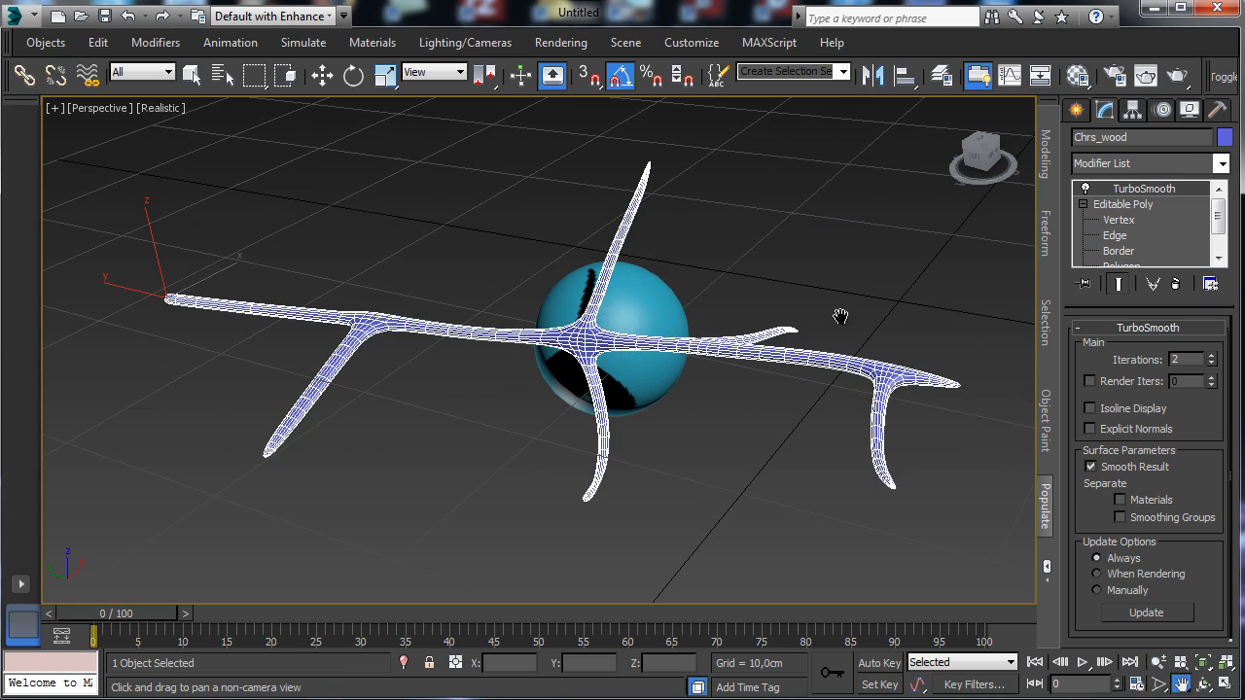
left_click(191, 75)
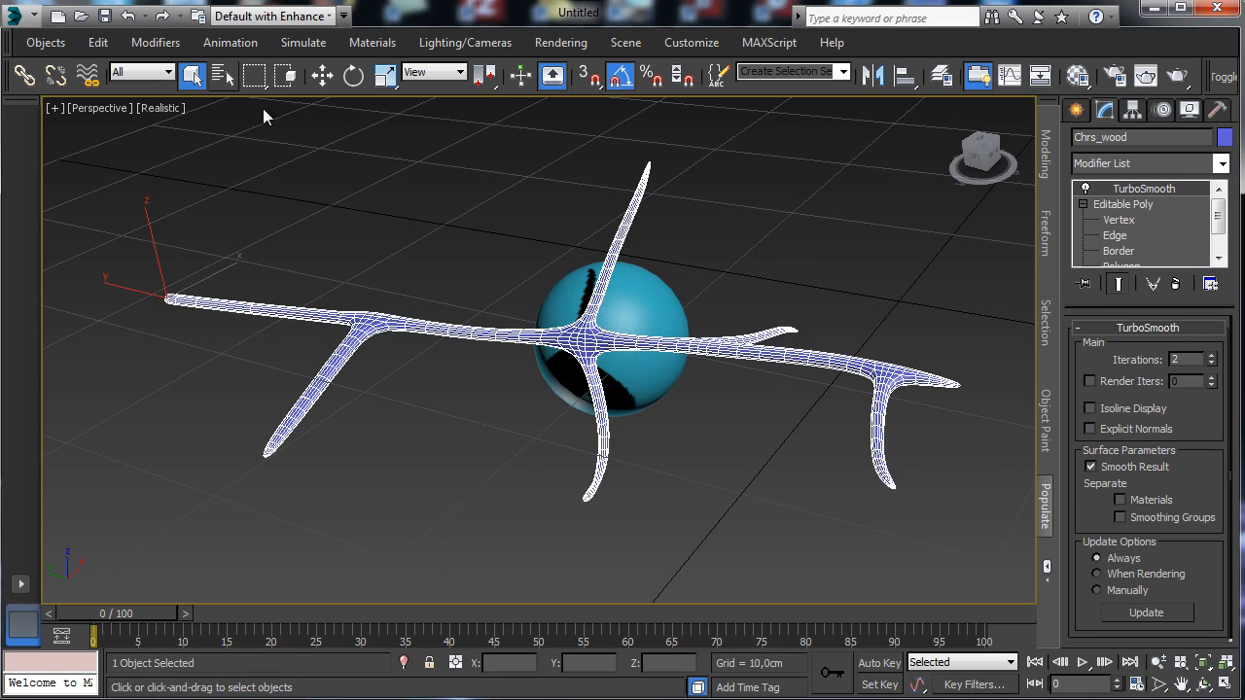
Name the first sample material Wood and assign it to the branch.
left_click(1076, 75)
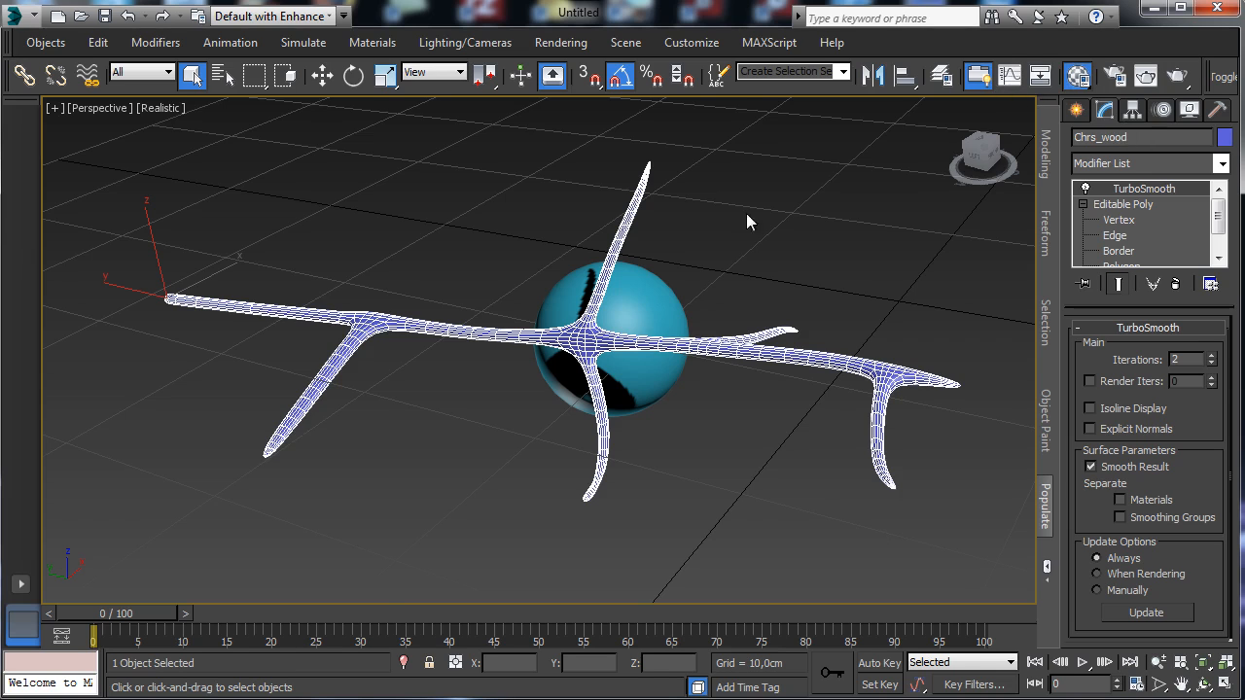
left_click(198, 362)
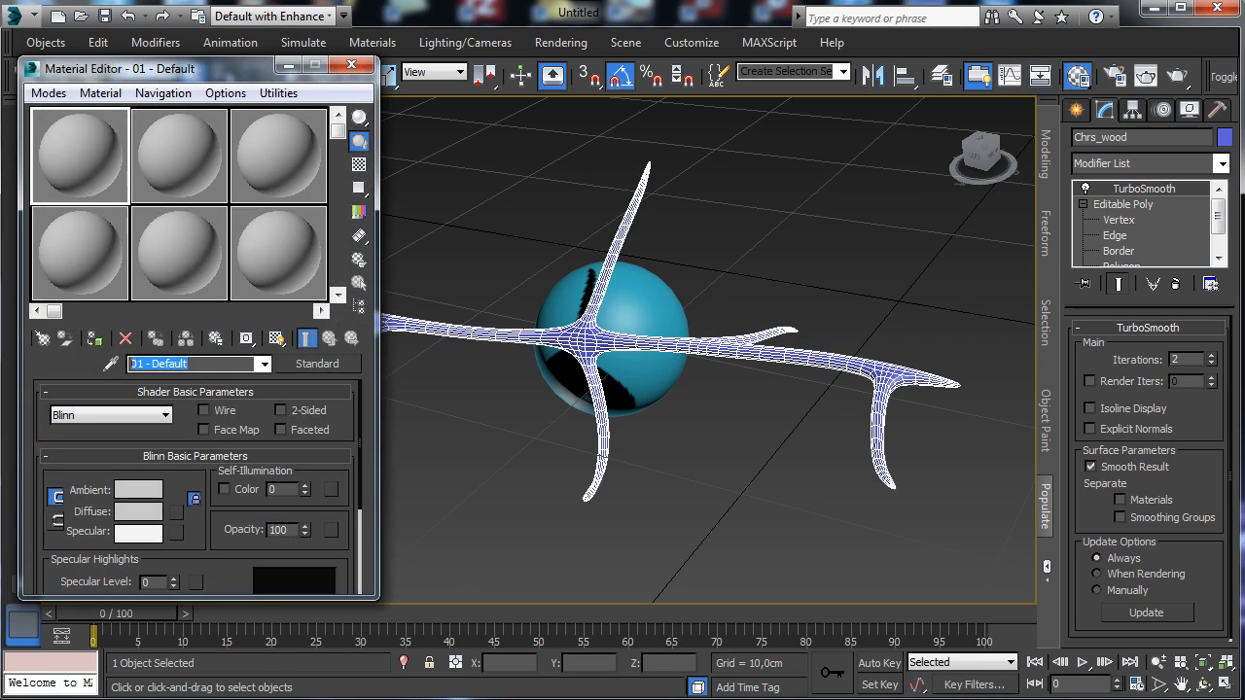
type("Wood")
left_click(94, 338)
Set the Wood material's diffuse color to brown with red 64, green 33 and blue 18, and close the Material Editor.
left_click(138, 511)
left_click(328, 210)
left_click_drag(499, 178, 494, 101)
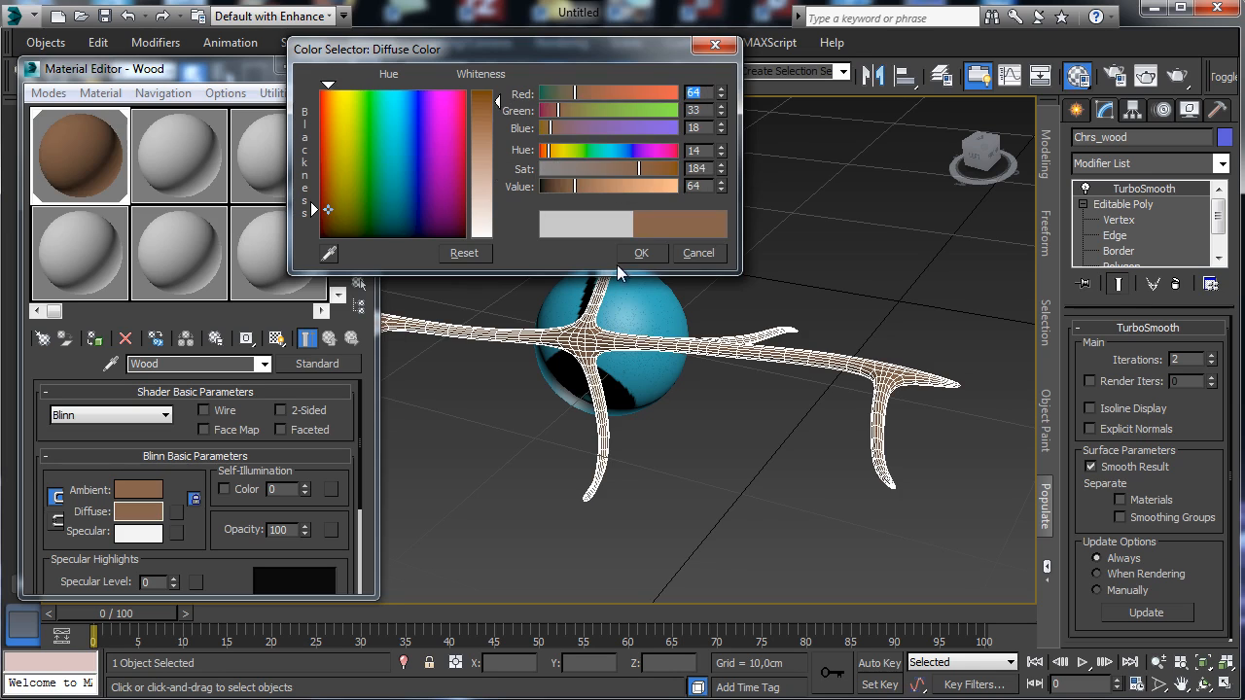
left_click(638, 252)
left_click(351, 64)
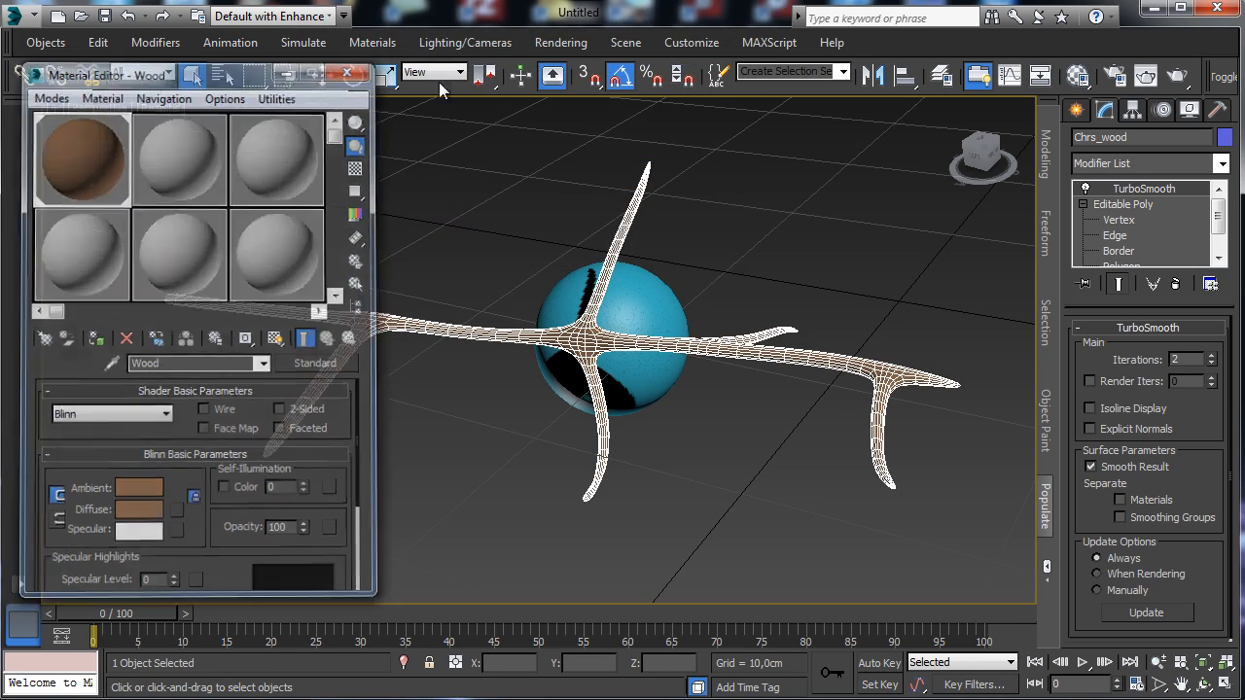
Apply the Hair and Fur (WSM) modifier to the wooden branch.
left_click(766, 200)
left_click(627, 239)
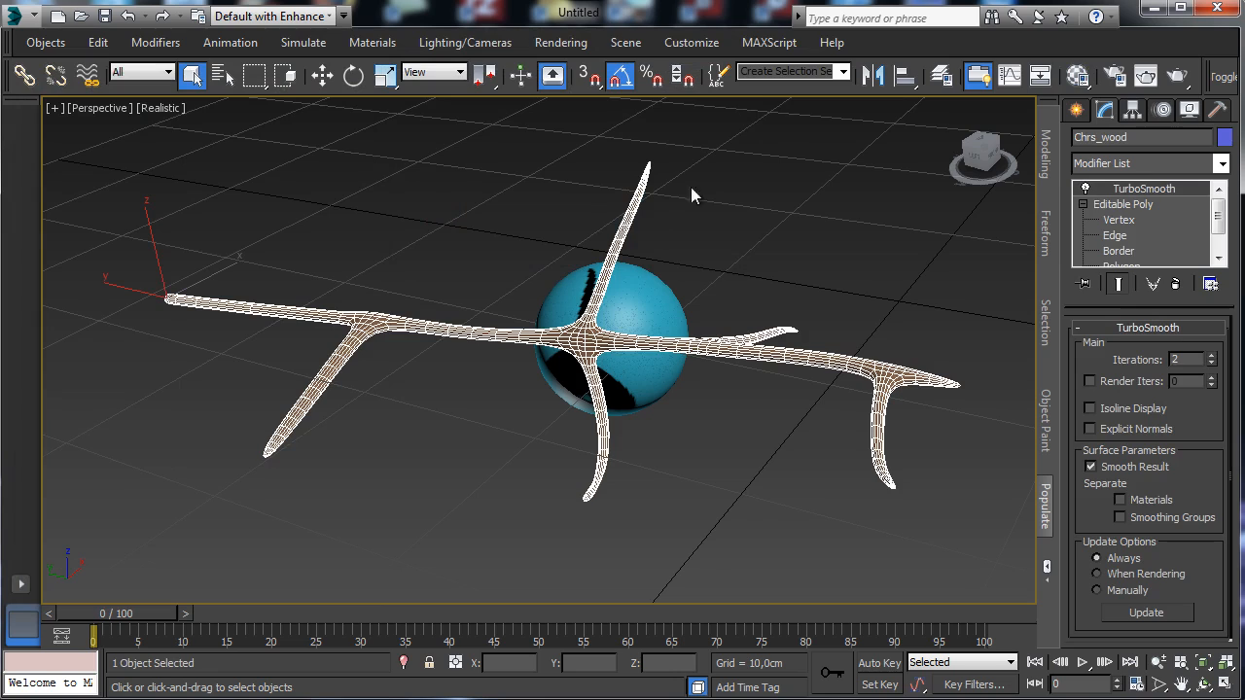
left_click(1221, 164)
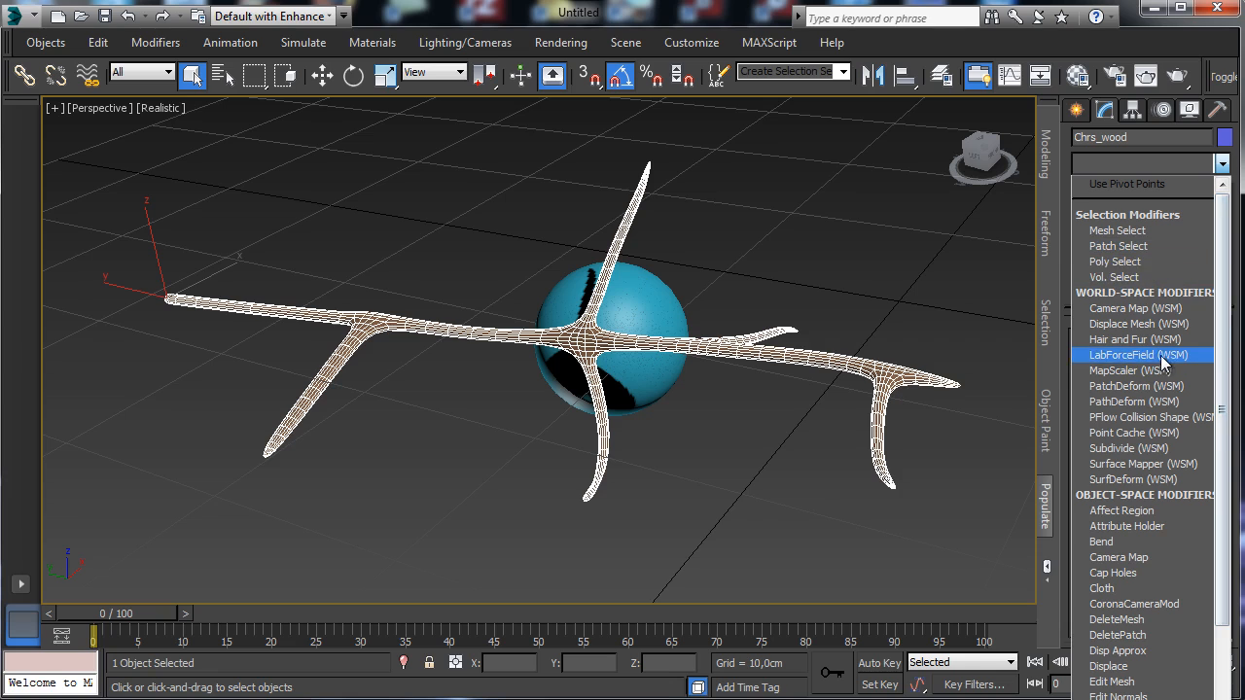
left_click(1157, 339)
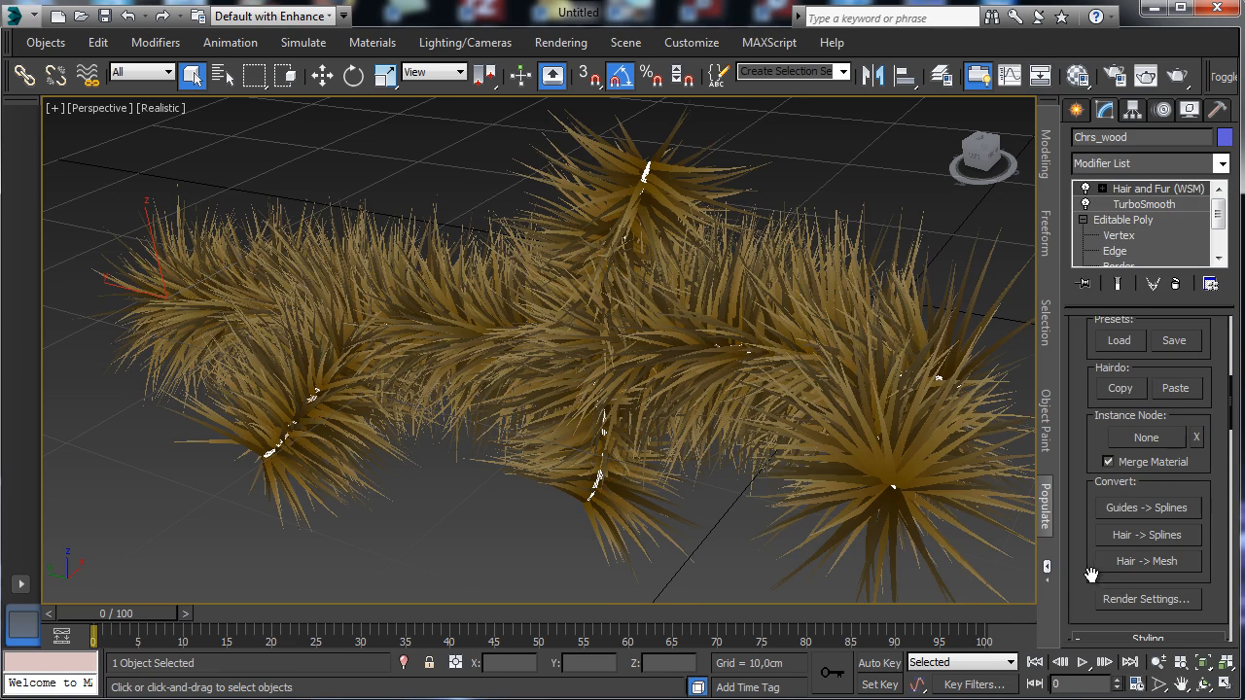
Set the branch's hair count to 1000 in the general hair parameters.
left_click(1157, 662)
left_click_drag(645, 354, 645, 418)
left_click_drag(1212, 588, 1212, 376)
left_click_drag(1213, 467, 1133, 259)
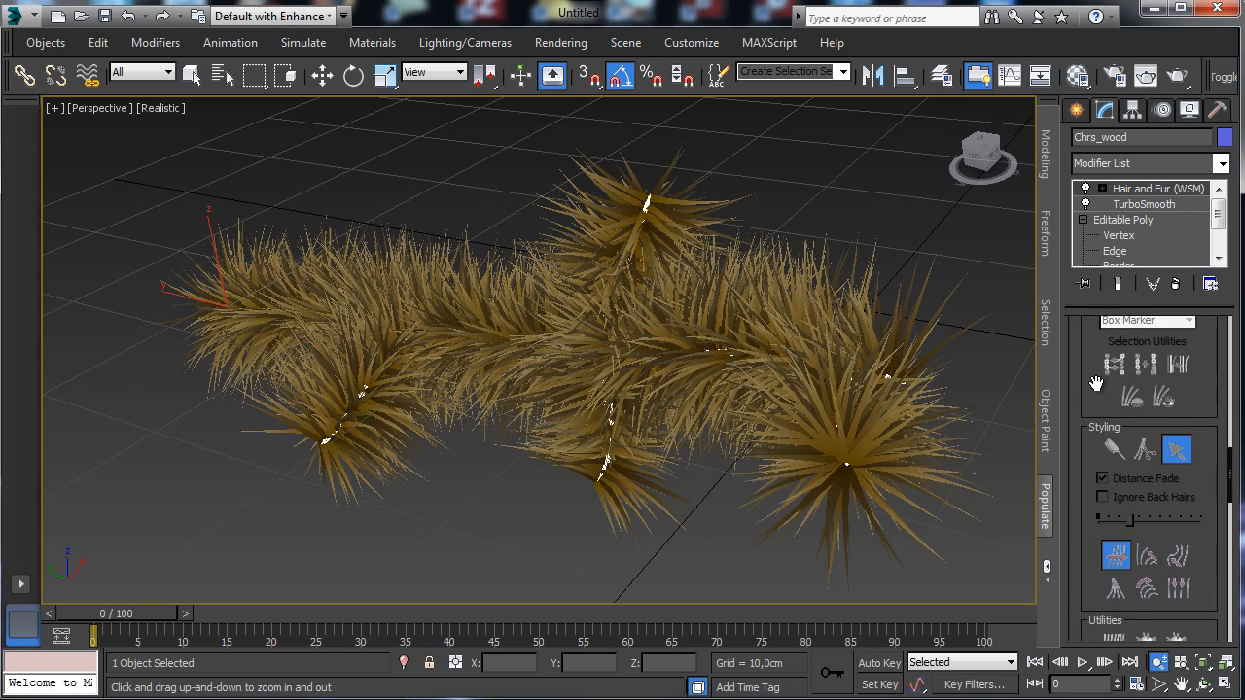
left_click_drag(1209, 477, 1191, 212)
left_click_drag(1212, 515, 1201, 340)
left_click_drag(1211, 554, 1170, 501)
left_click(1177, 407)
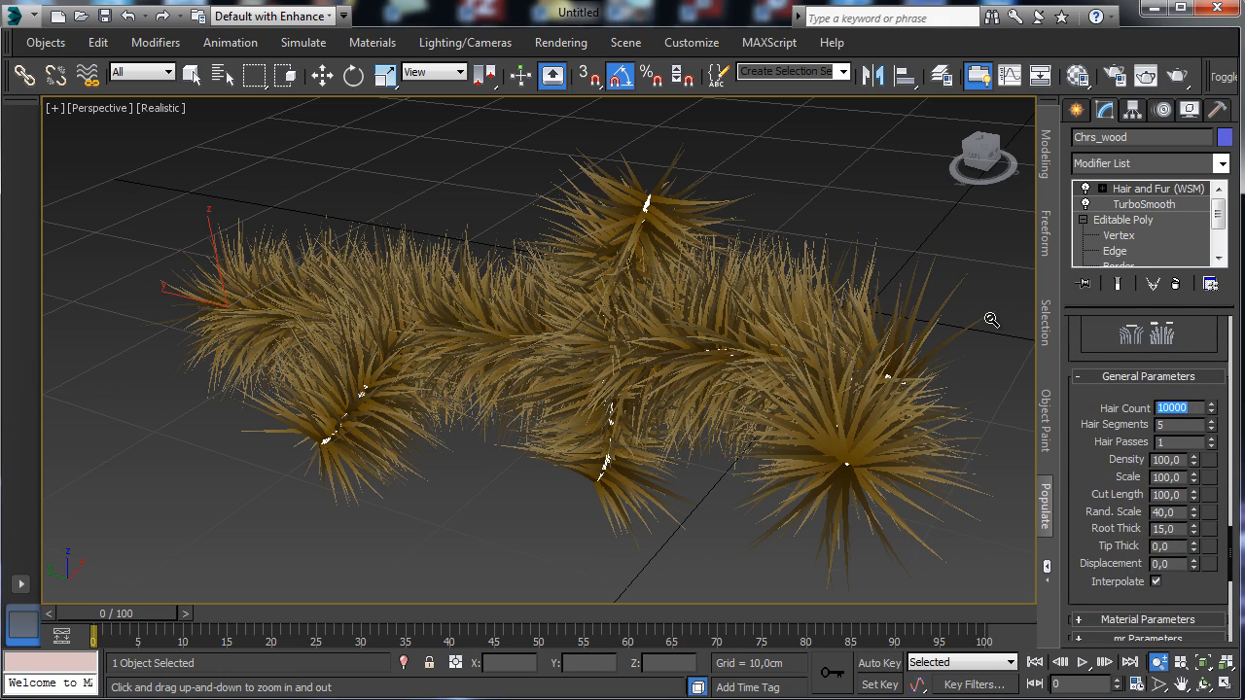
type("1000")
key("Return")
Set the viewport hair display percentage to 100 and edit the maximum number of displayed hairs.
left_click_drag(1104, 498, 1164, 220)
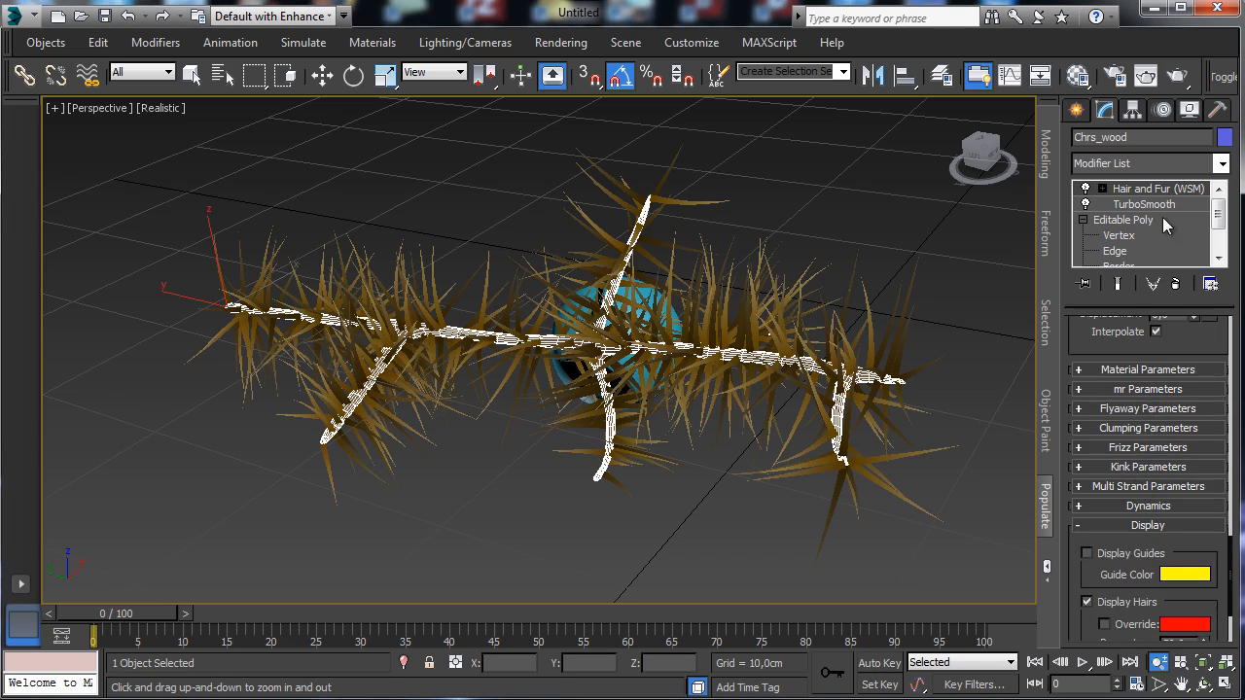
scroll(1201, 530, "down", 3)
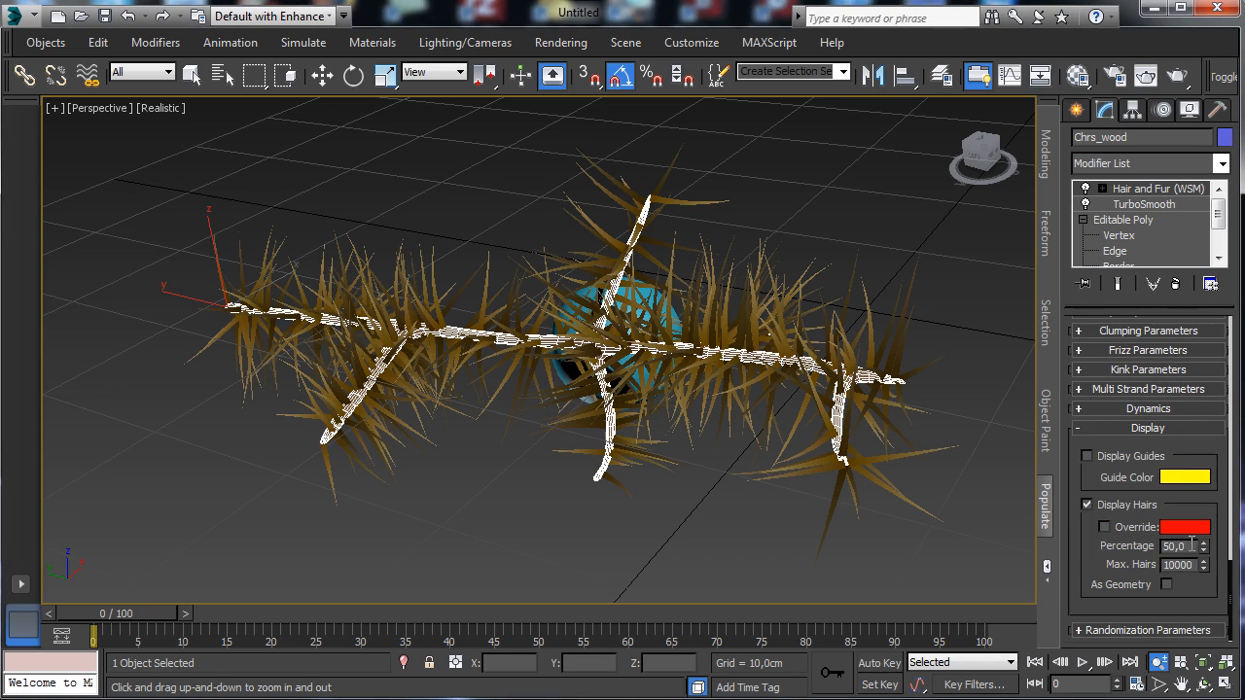
double_click(1191, 546)
type("100")
key("Return")
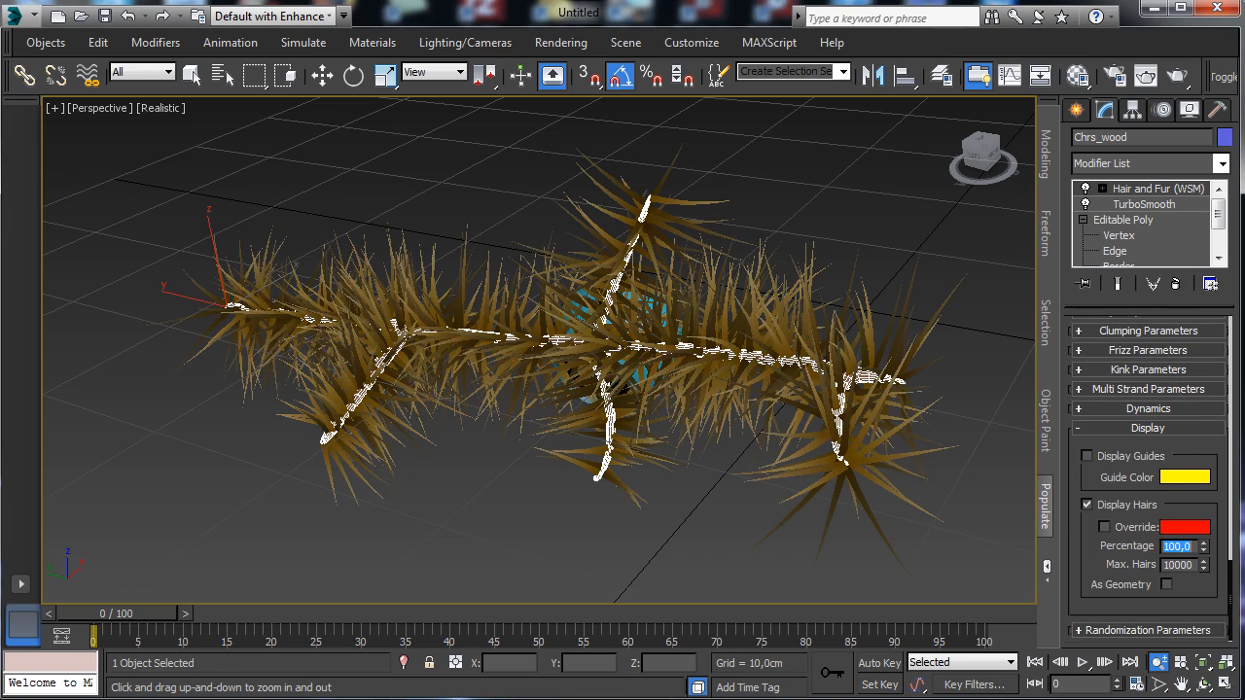
left_click(1192, 564)
type("0")
key("Return")
Set the branch's hair count to 2500.
left_click_drag(1080, 464, 1081, 668)
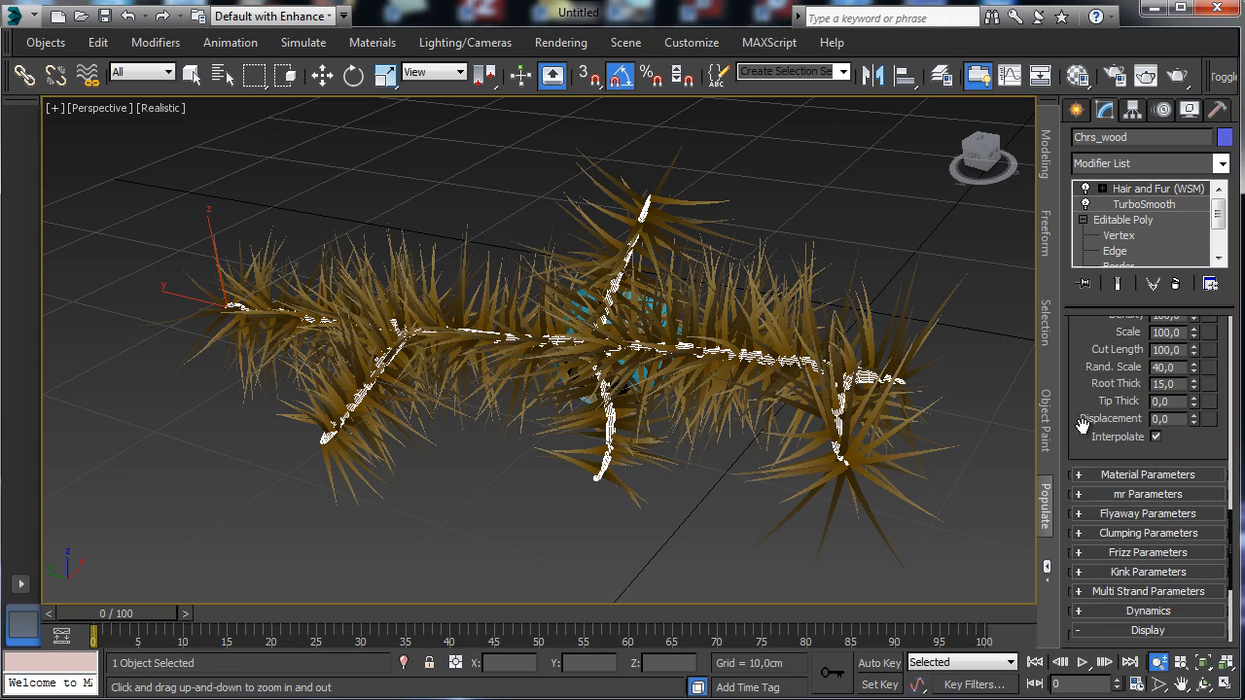
left_click_drag(1083, 425, 1104, 611)
double_click(1172, 448)
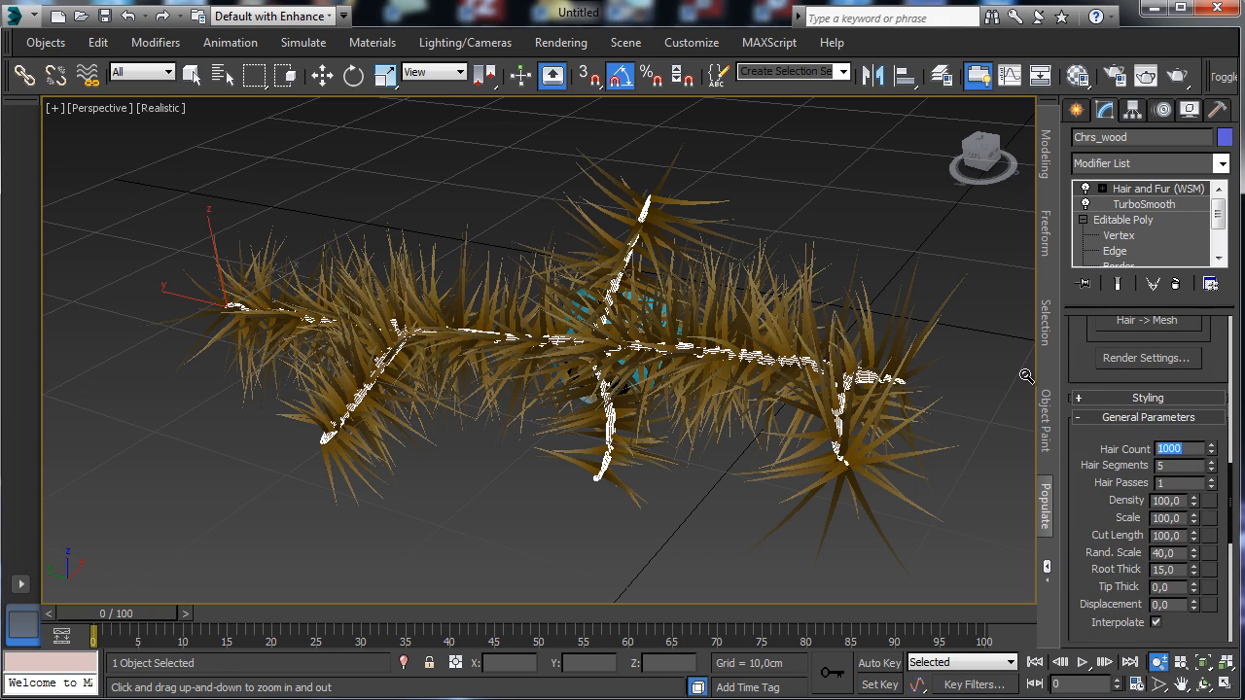
type("5")
type("2500")
key("Return")
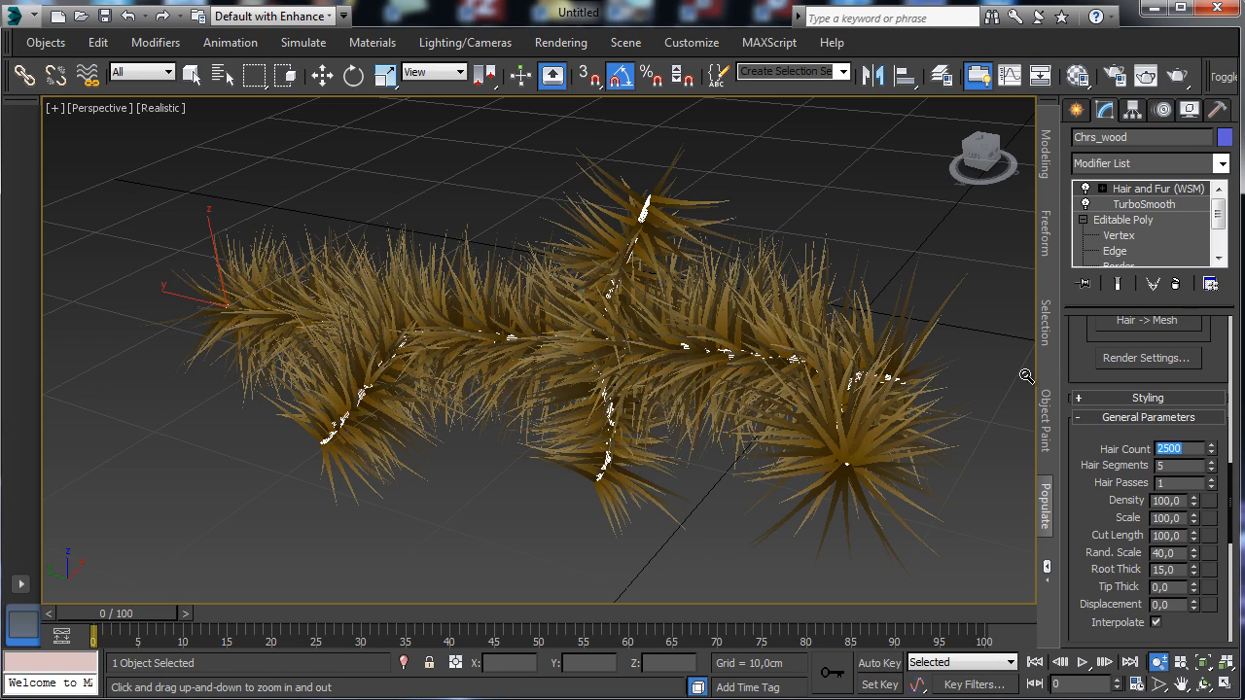
Set the hair segments to 3 and reduce the hair scale to 95.
left_click(1210, 470)
left_click(1211, 470)
left_click(1211, 469)
left_click(1211, 469)
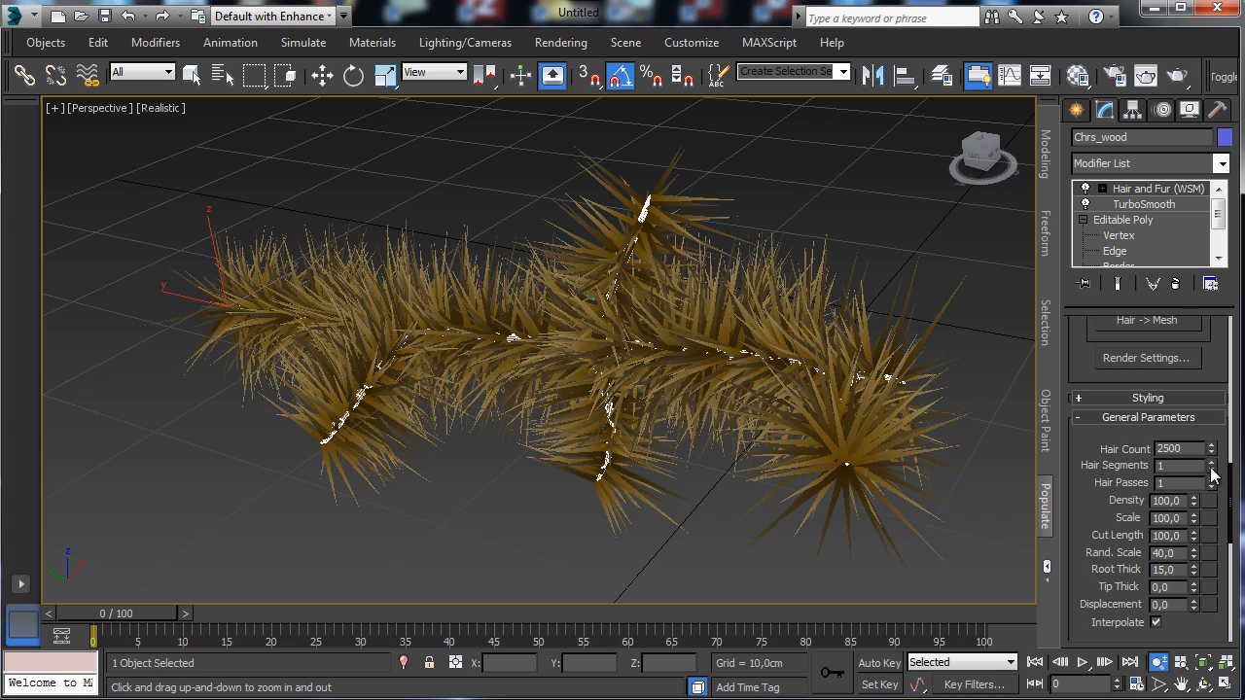
left_click(1210, 462)
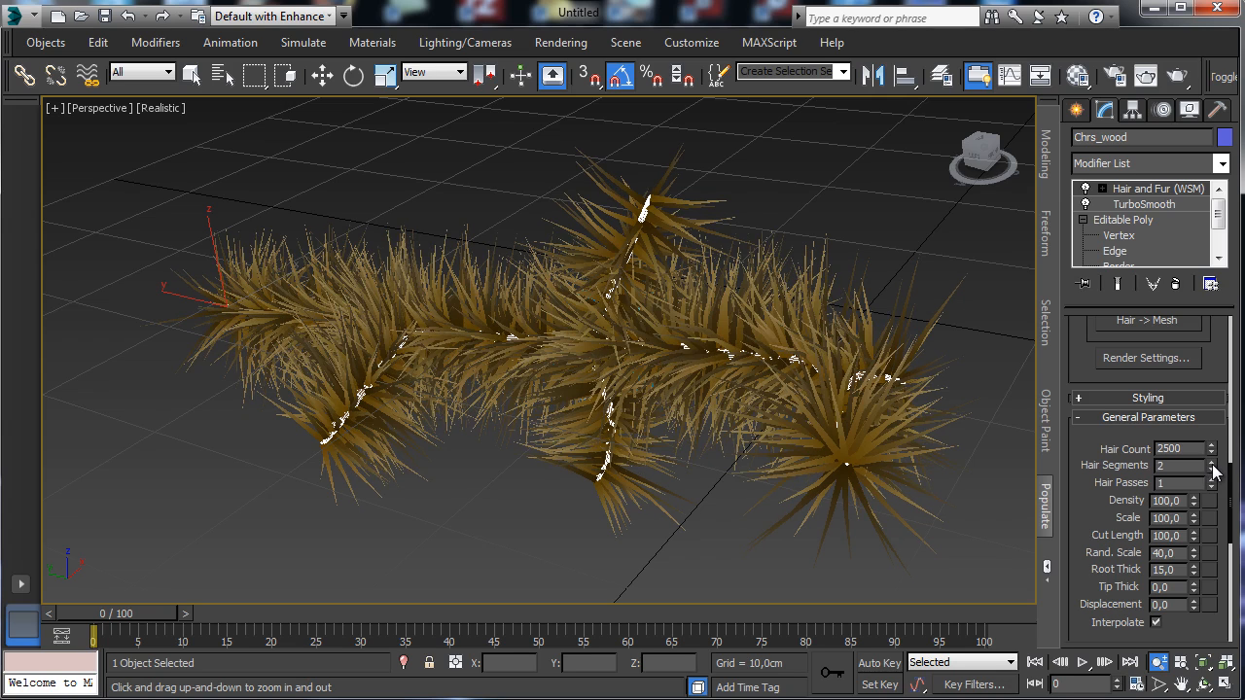
left_click(1211, 462)
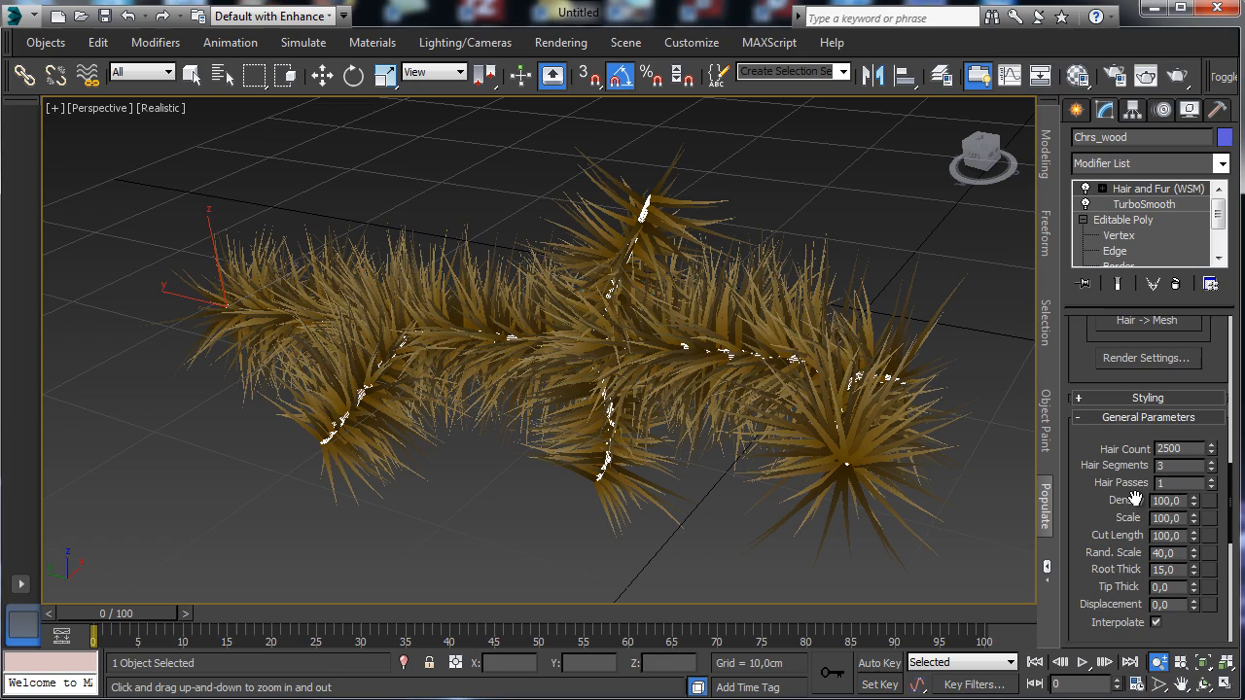
scroll(1104, 513, "down", 1)
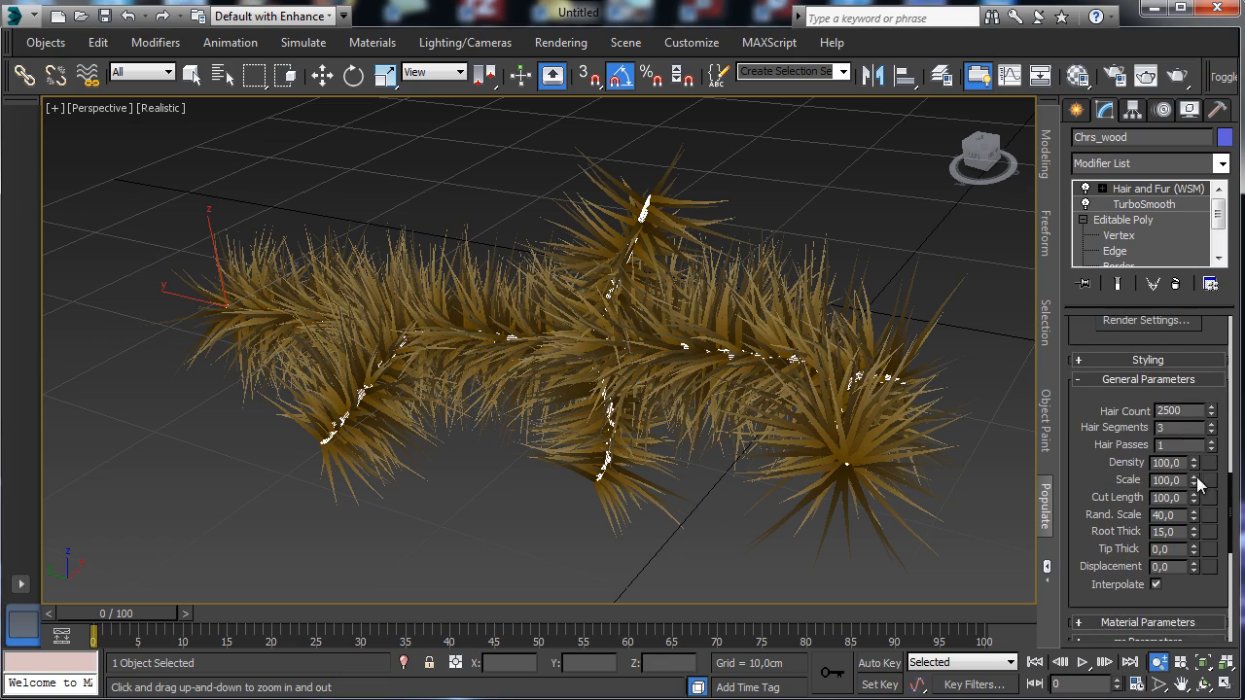
mouse_move(1198, 483)
left_mouse_down()
mouse_move(1190, 544)
mouse_move(1186, 498)
left_mouse_up()
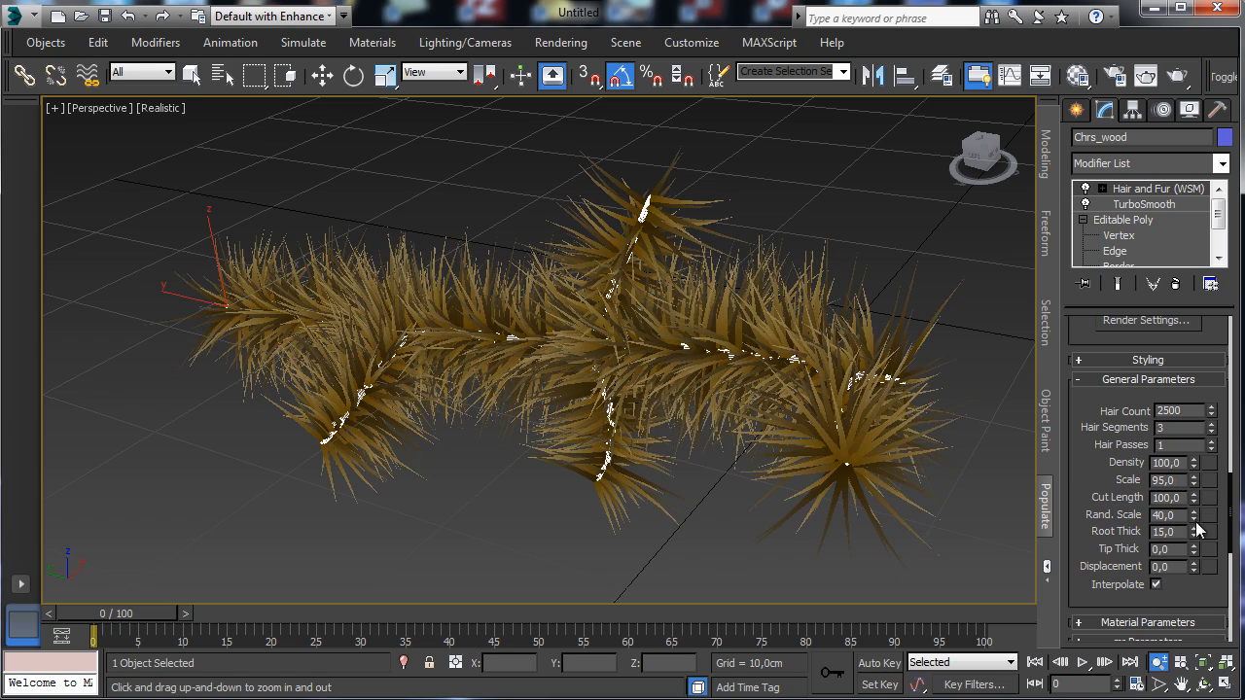
Try root thickness values of 0, 2, 10 and 0,01 on the branch hair, and undo these changes.
double_click(1179, 531)
type("0")
key("Return")
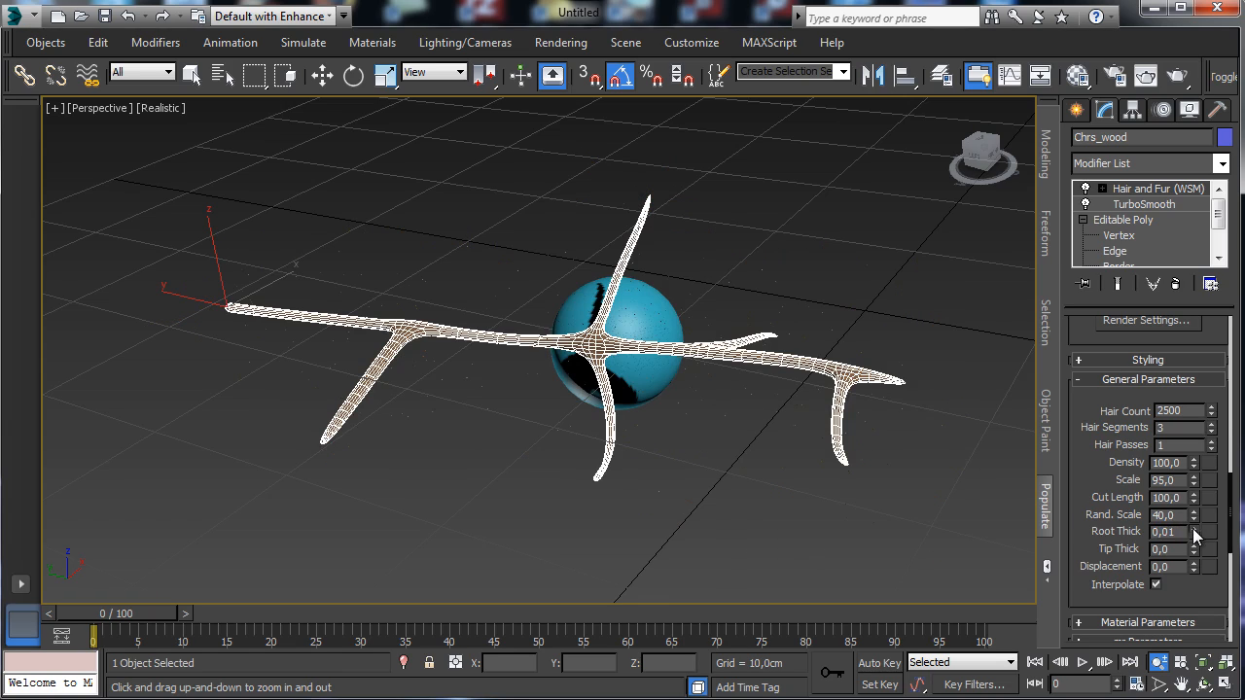
left_click_drag(1194, 533, 1201, 432)
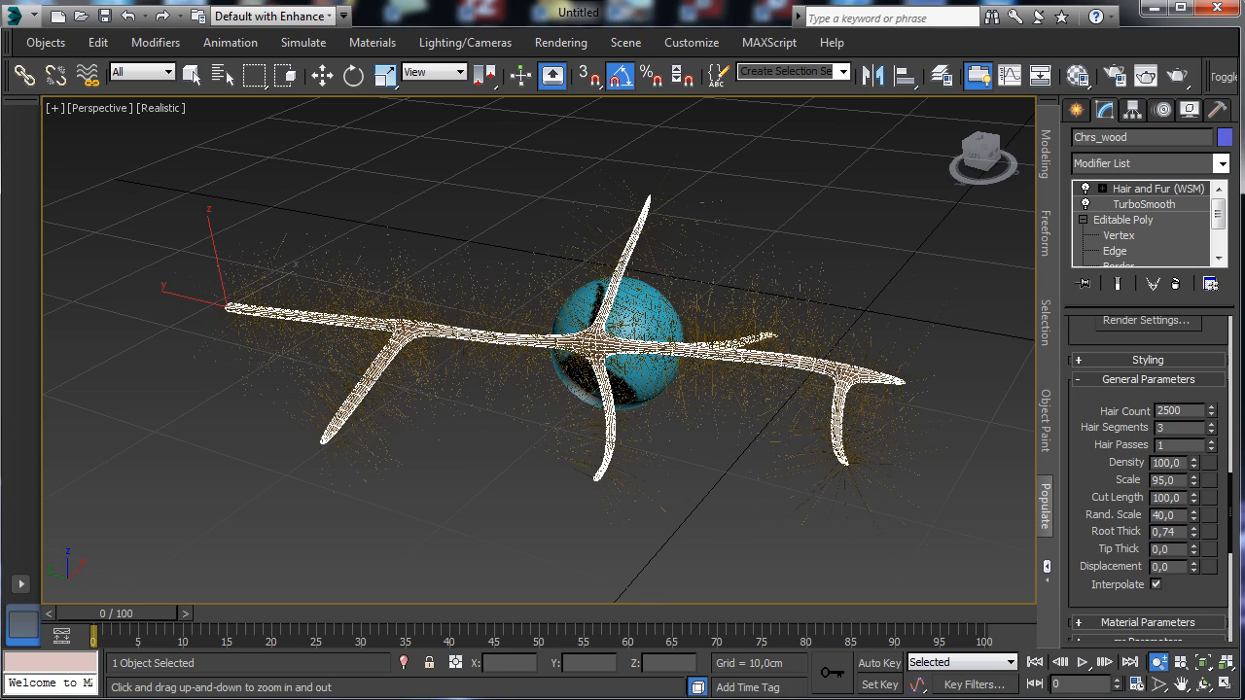
double_click(1173, 533)
type("2")
key("Return")
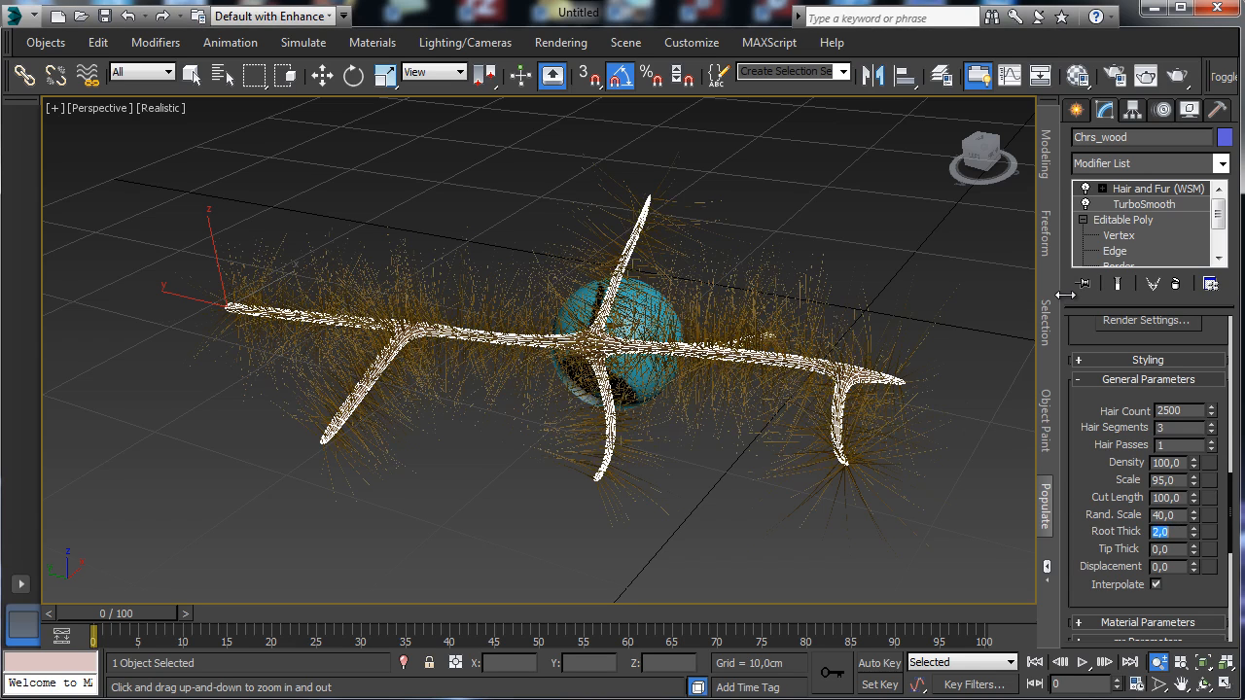
type("10")
key("Return")
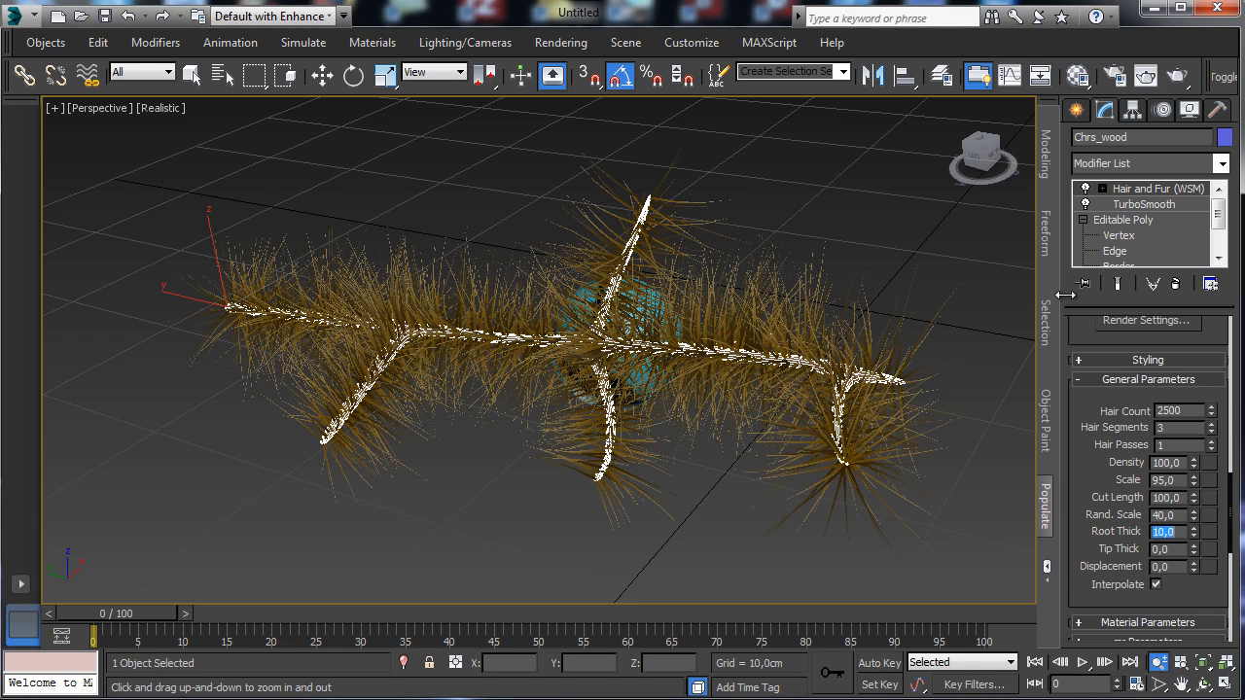
type("0,01")
key("Return")
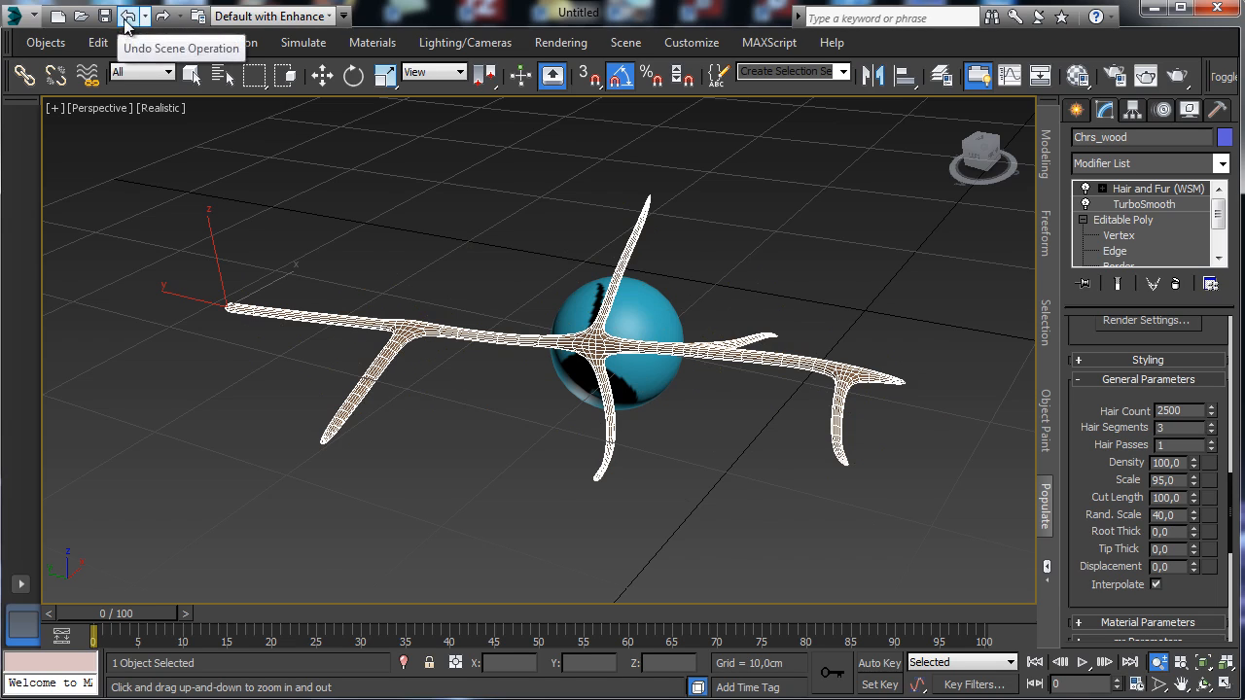
left_click(124, 16)
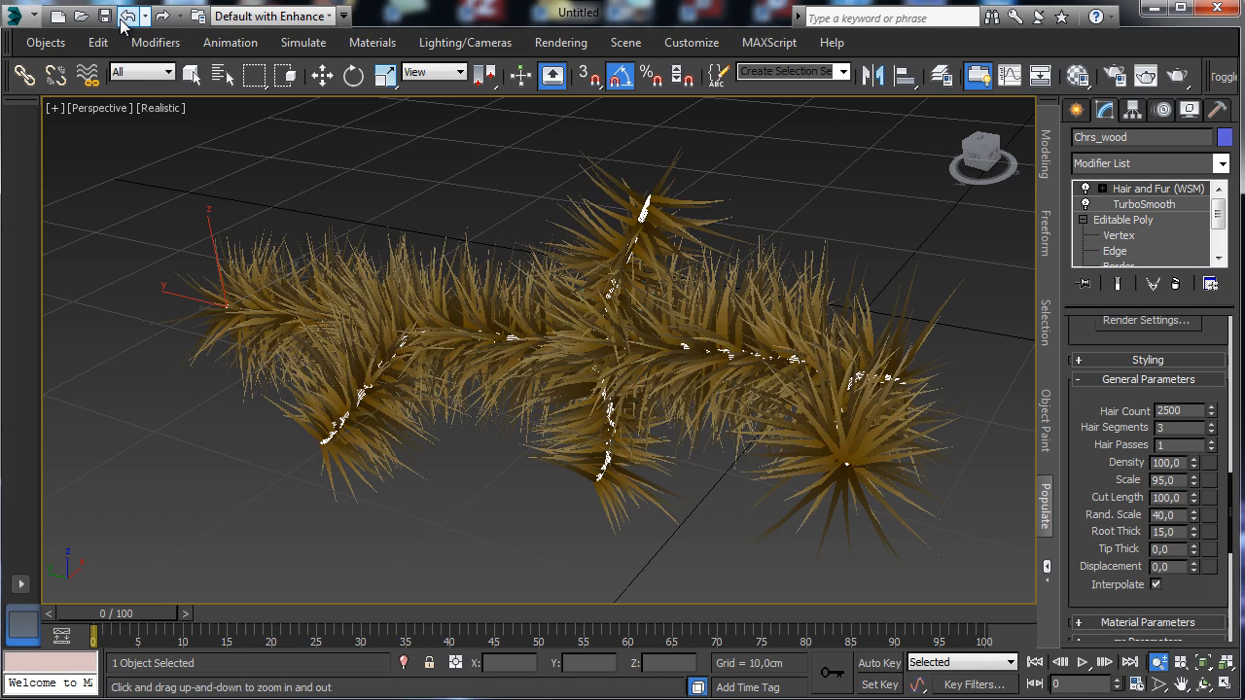
Set the hair's random scale to 30 and its root thickness to 10.
double_click(1167, 515)
type("30")
key("Return")
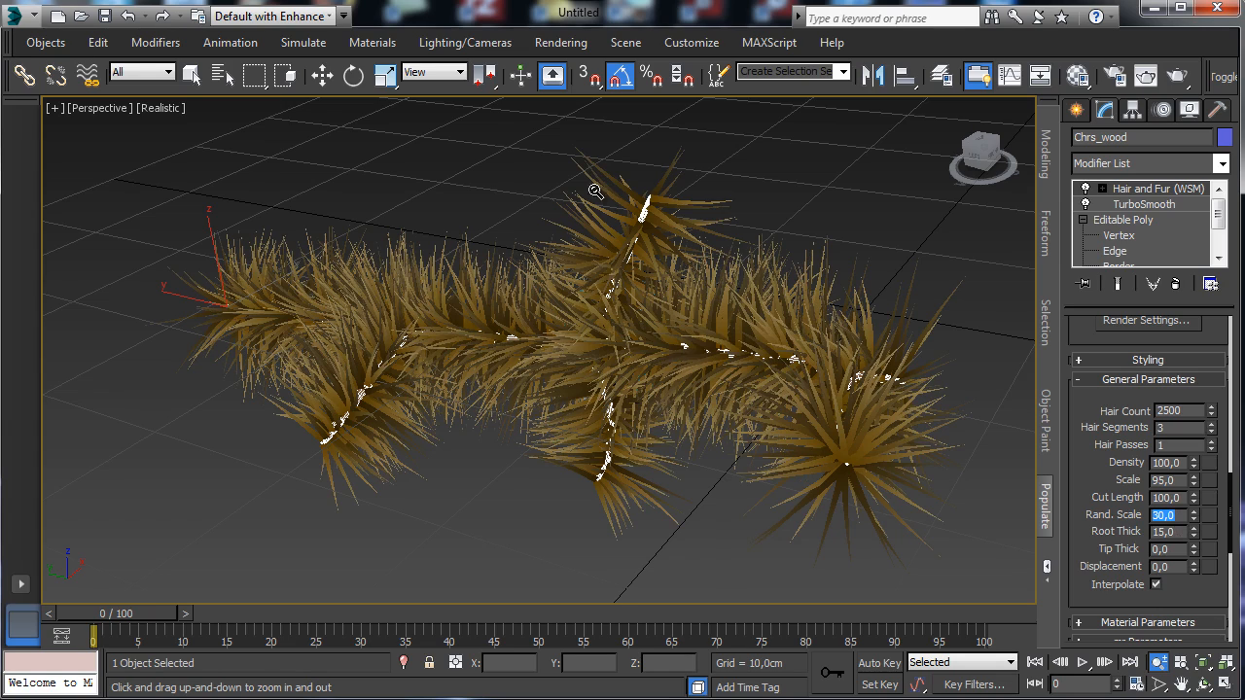
double_click(1172, 532)
type("10")
key("Return")
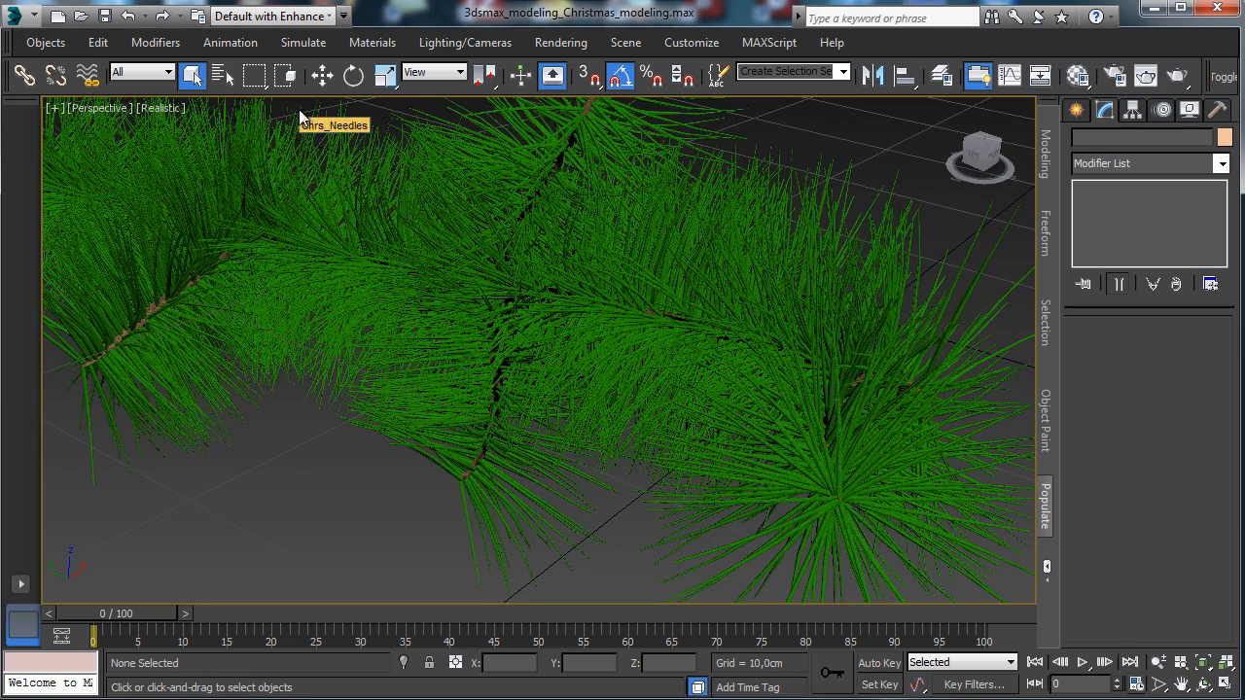
Show safe frames in the perspective view of the needle branch and set the render output size to 900 by 400.
left_click(102, 107)
left_click(216, 440)
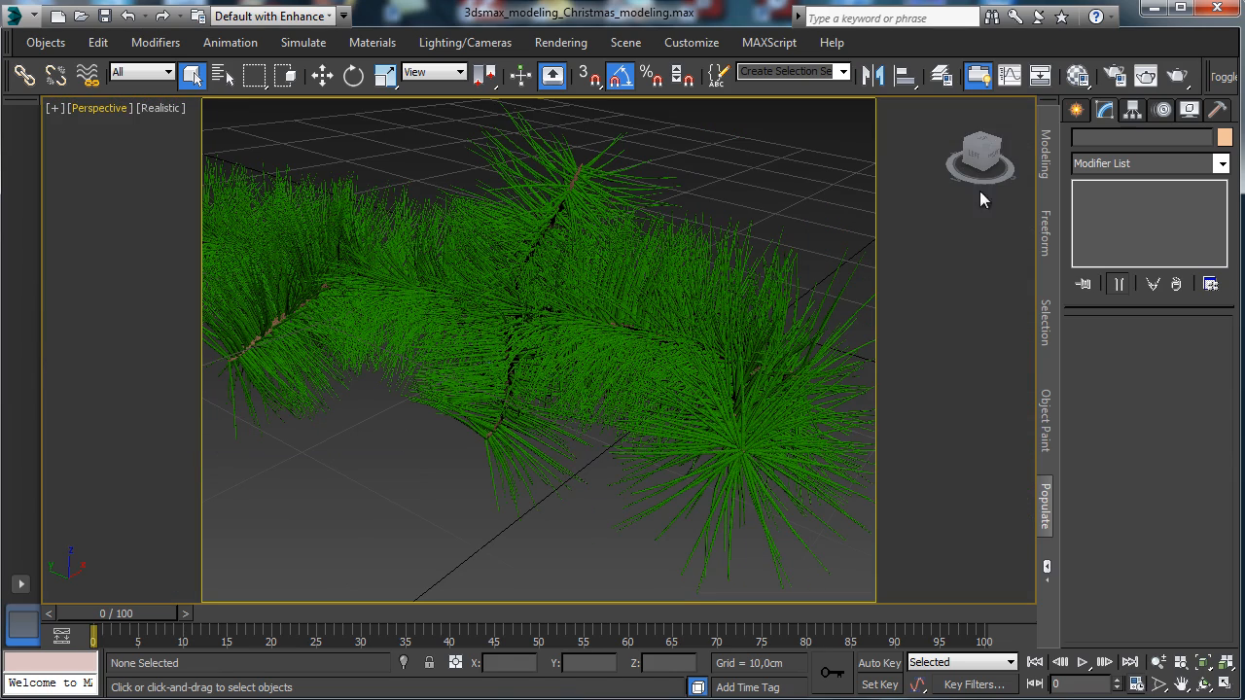
left_click(1114, 76)
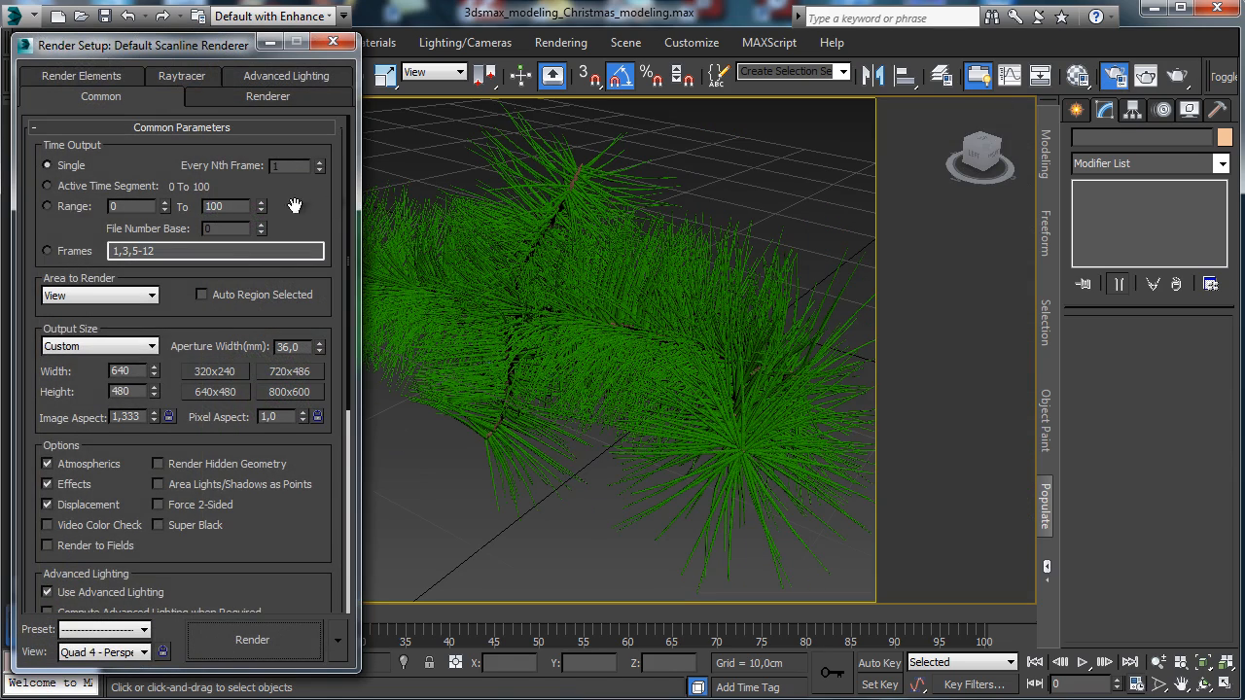
left_click_drag(134, 372, 113, 372)
type("900")
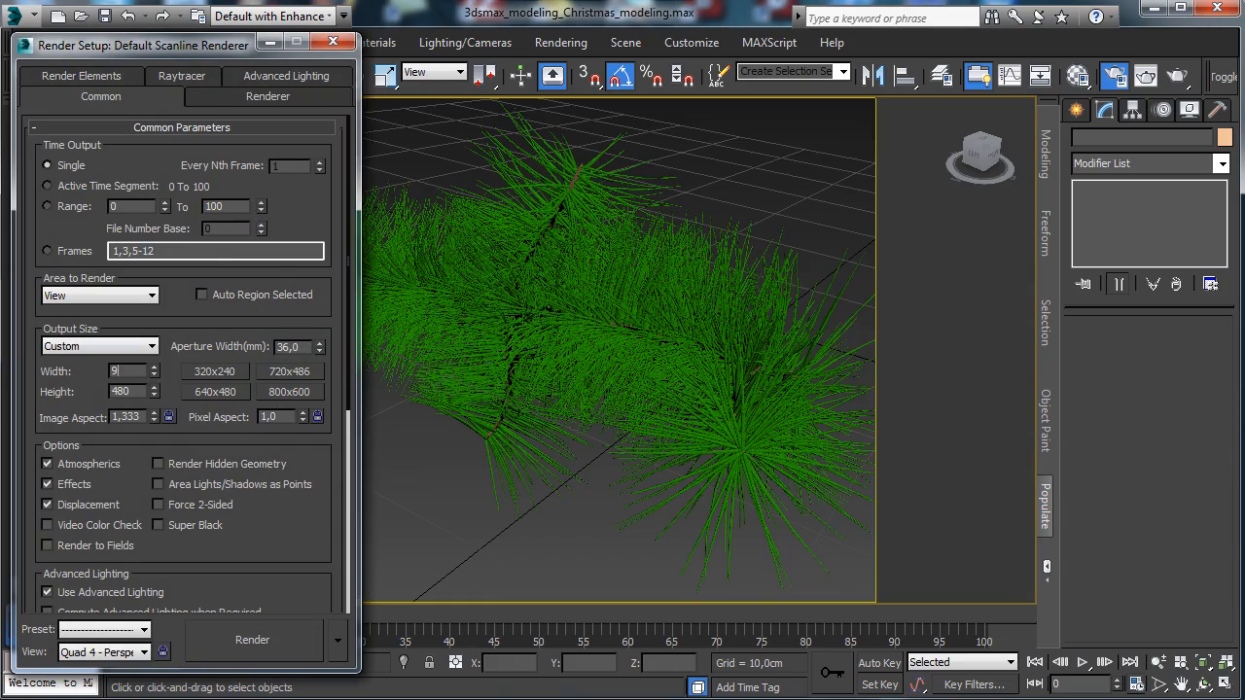
key("Tab")
type("400")
key("Return")
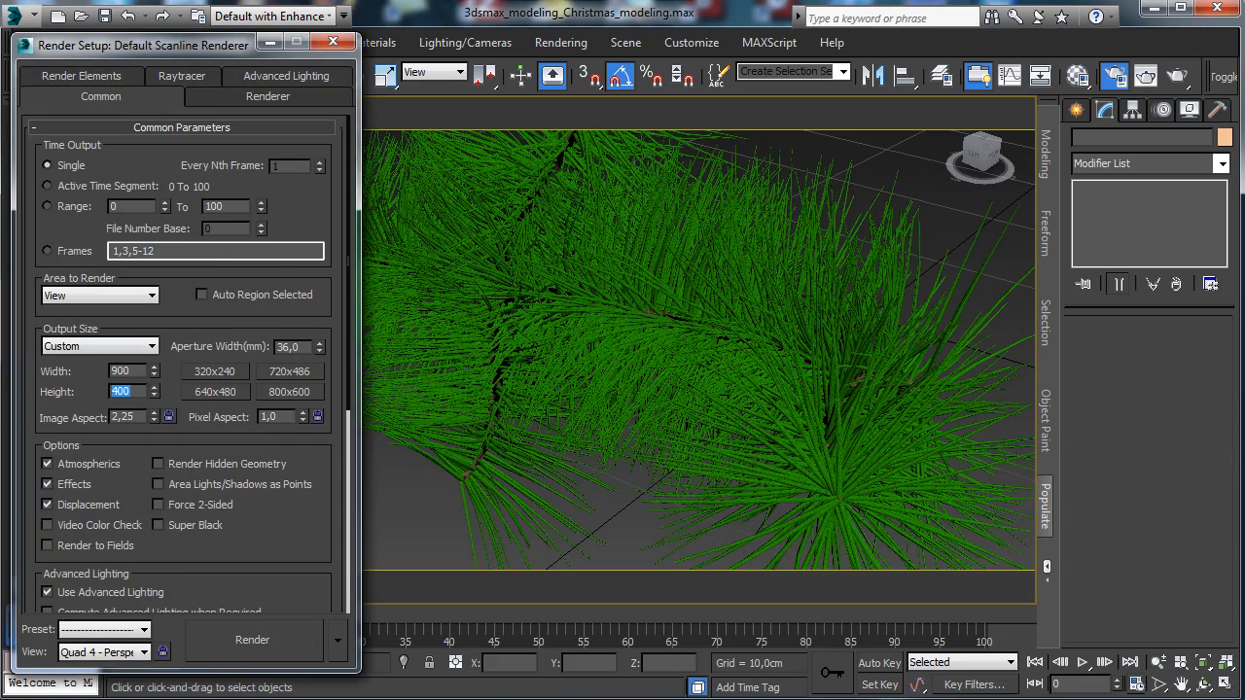
left_click(333, 42)
Pan the branch within the safe frame, create a camera from the perspective view and render the camera view.
left_click(1181, 684)
left_click_drag(496, 253, 497, 306)
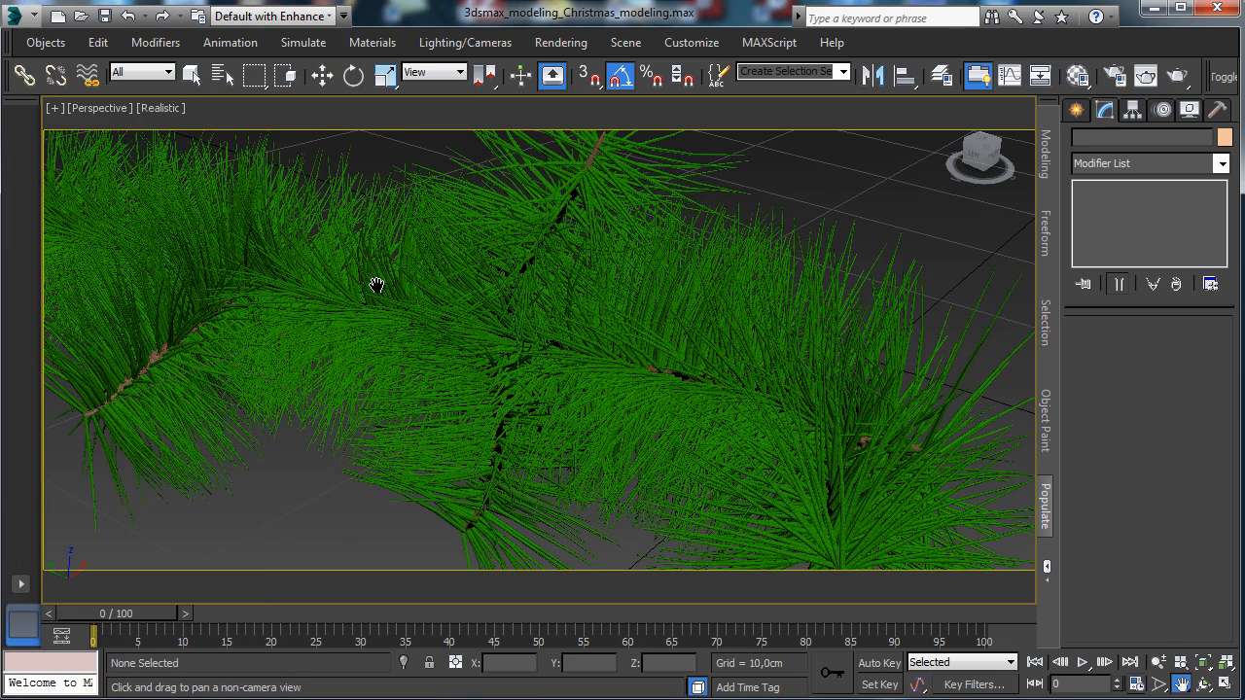
key("x")
type("cre")
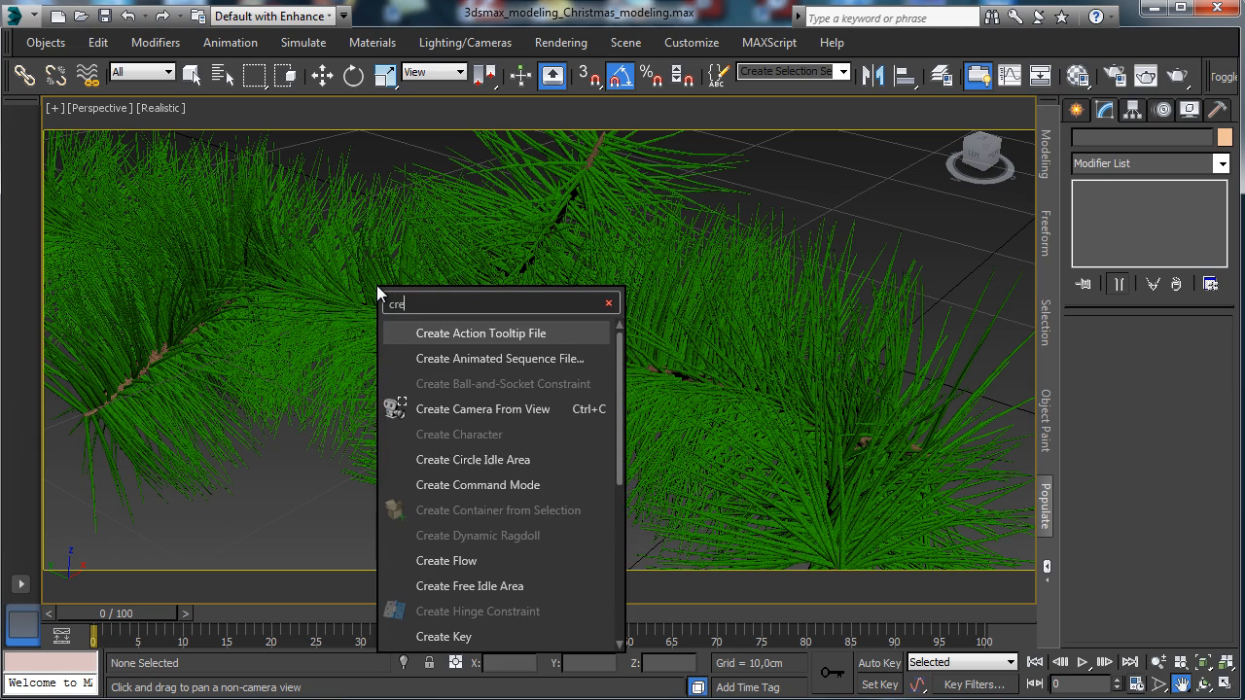
left_click(522, 410)
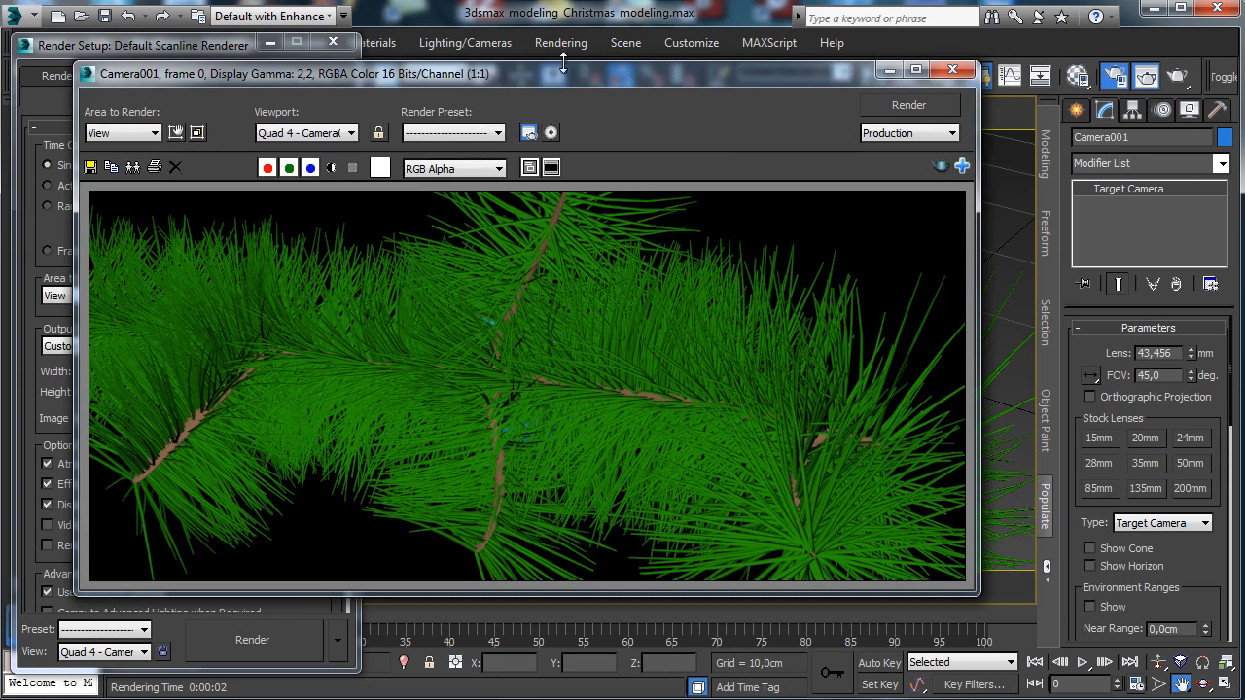
left_click_drag(563, 64, 734, 70)
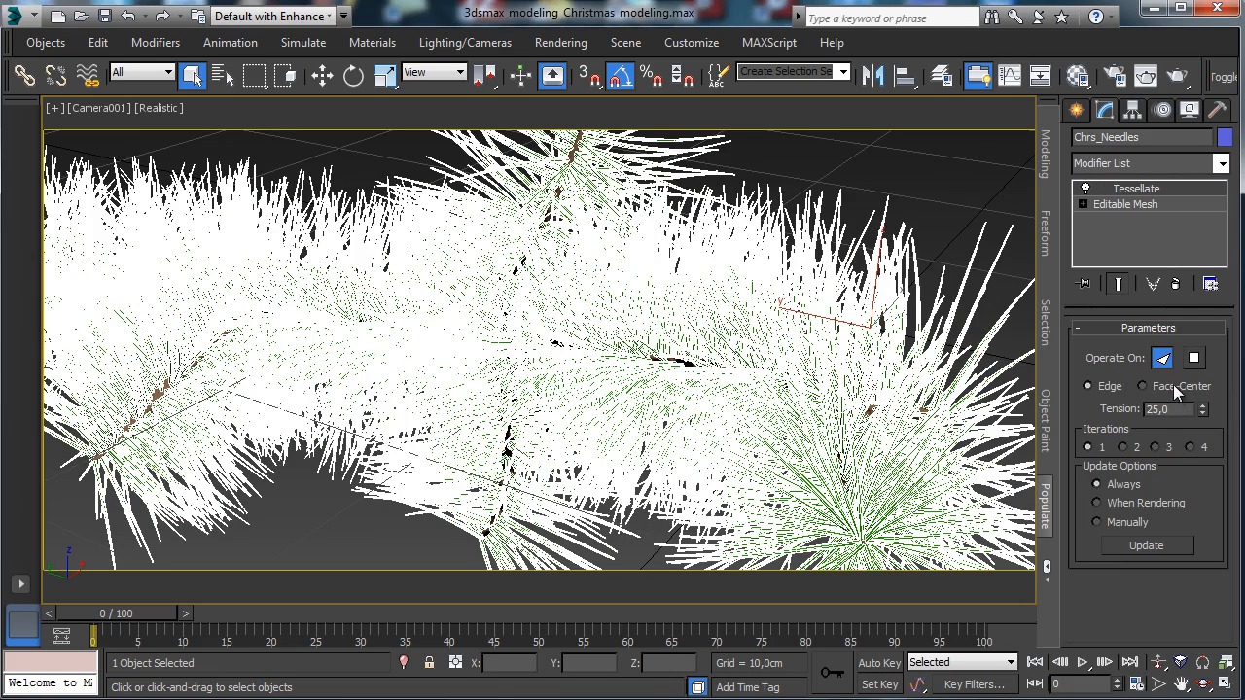
Set the tension of the needles' Tessellate modifier to 0 and make it operate on polygons.
left_click(1172, 409)
type("0")
key("Return")
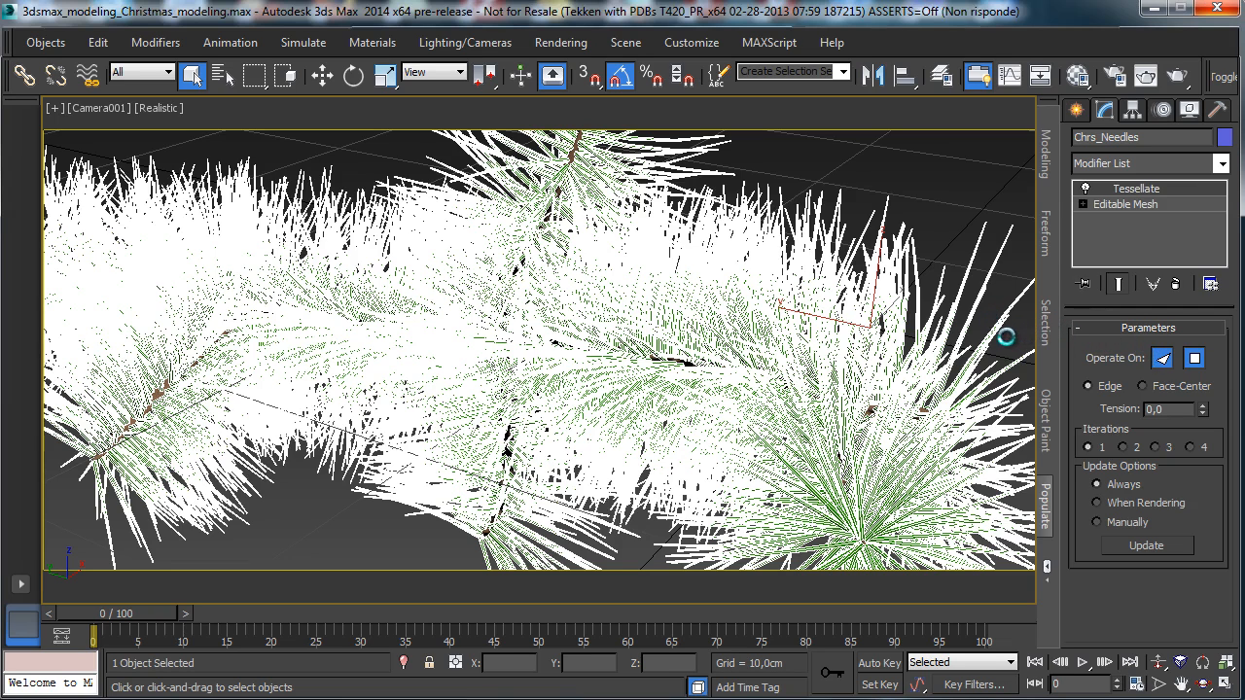
Render the tessellated needles through the camera and set the scale of their Noise modifier to 2.
left_click(1176, 77)
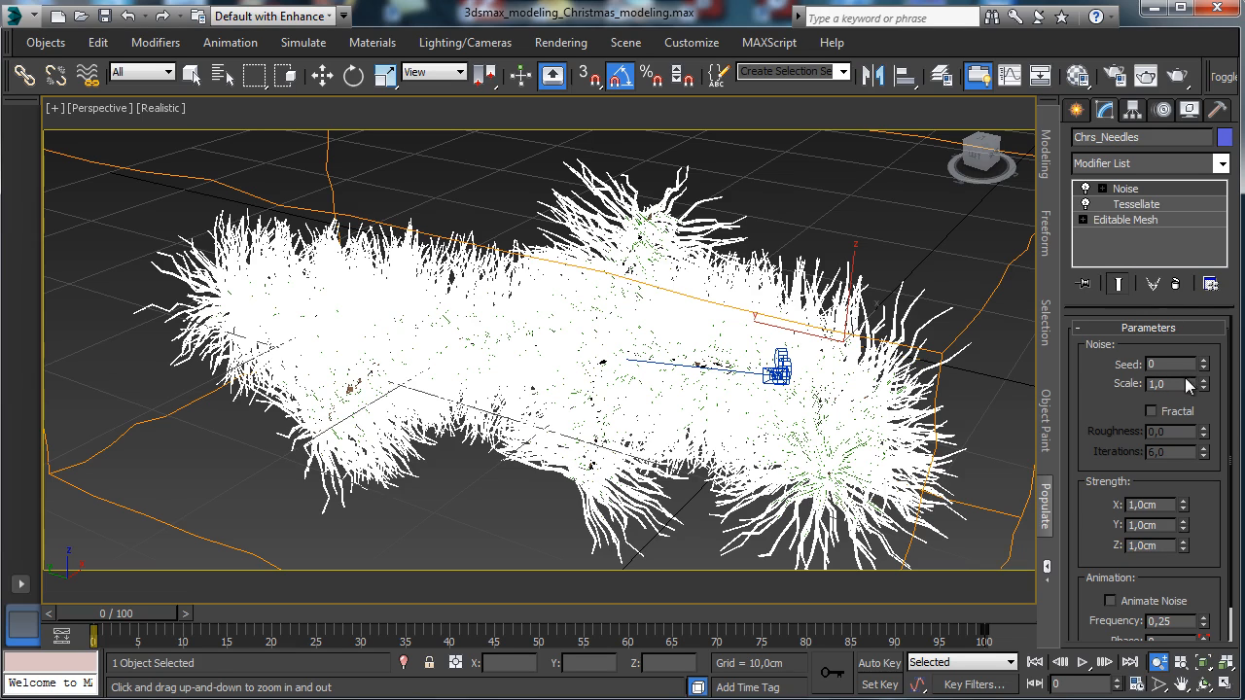
left_click(1186, 384)
type("2")
double_click(1182, 387)
type("2")
key("Return")
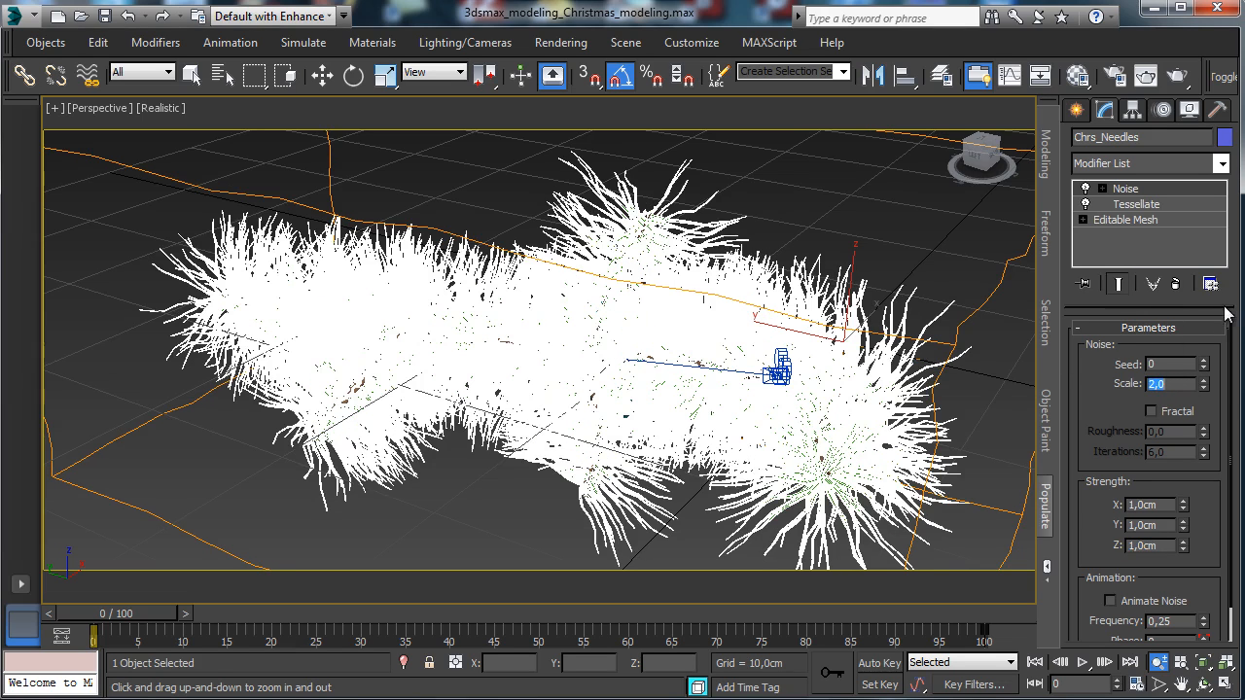
left_click(1138, 205)
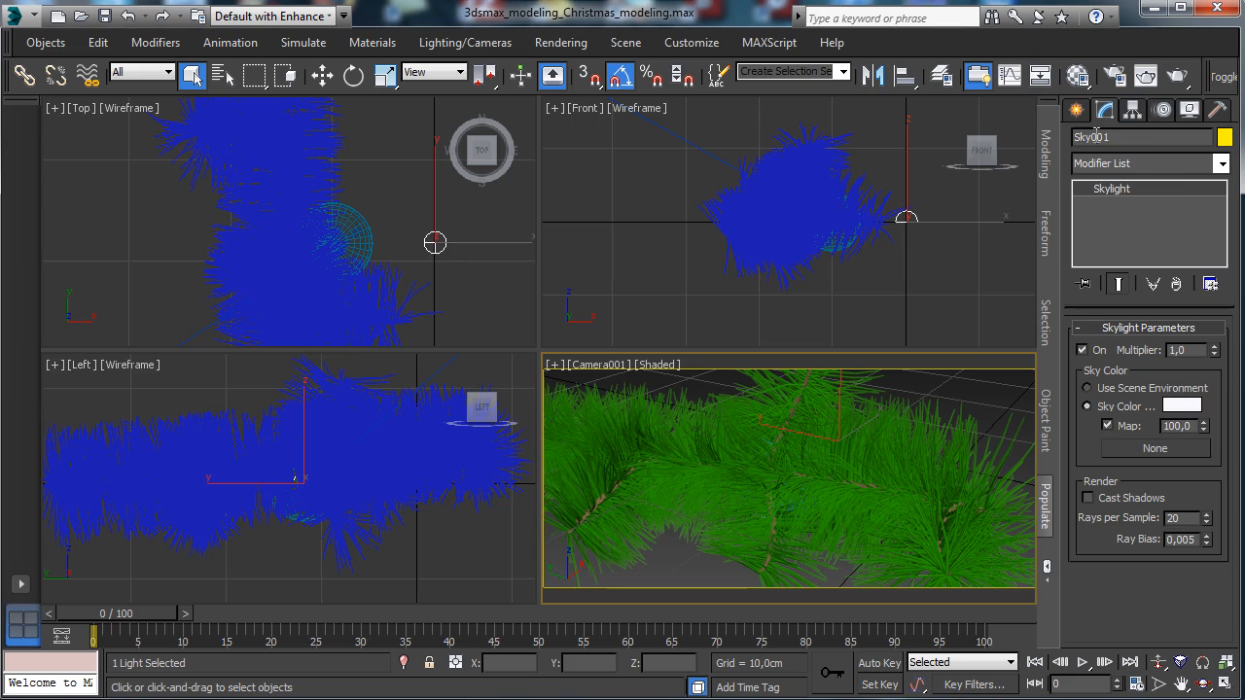
Load the workflow HDRI image as a bitmap into the third material slot, named HDRI.
left_click(1075, 110)
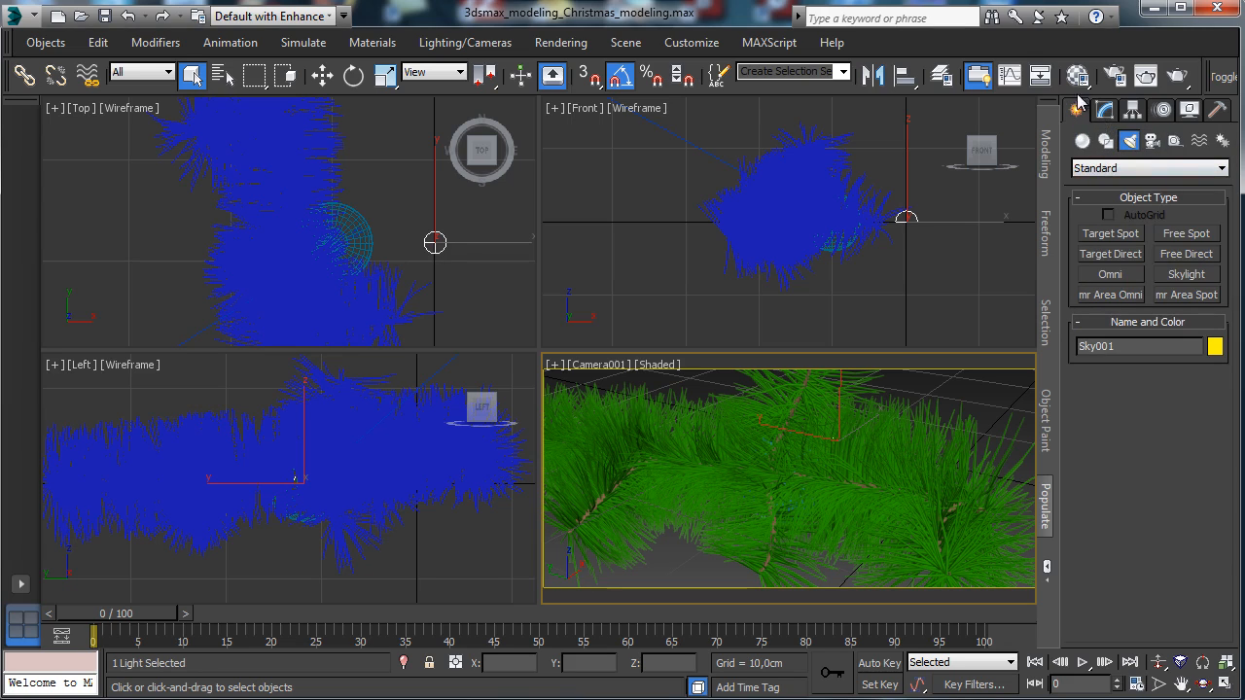
left_click(1104, 110)
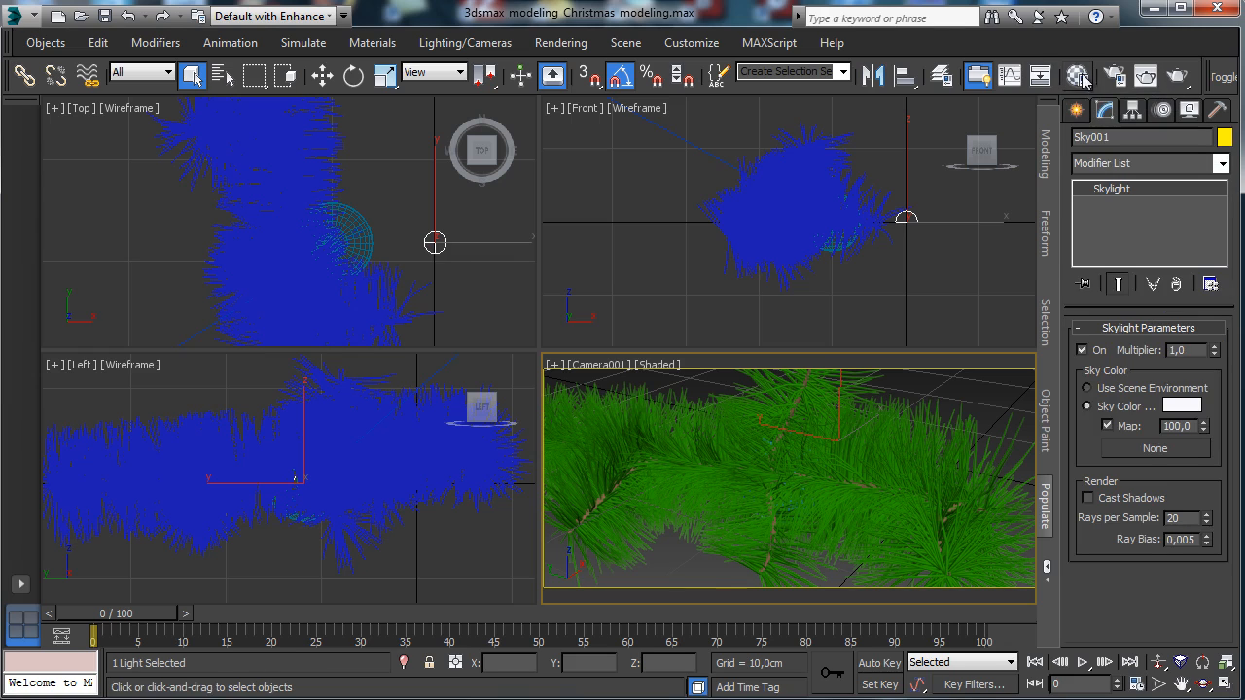
left_click(1077, 76)
left_click(309, 157)
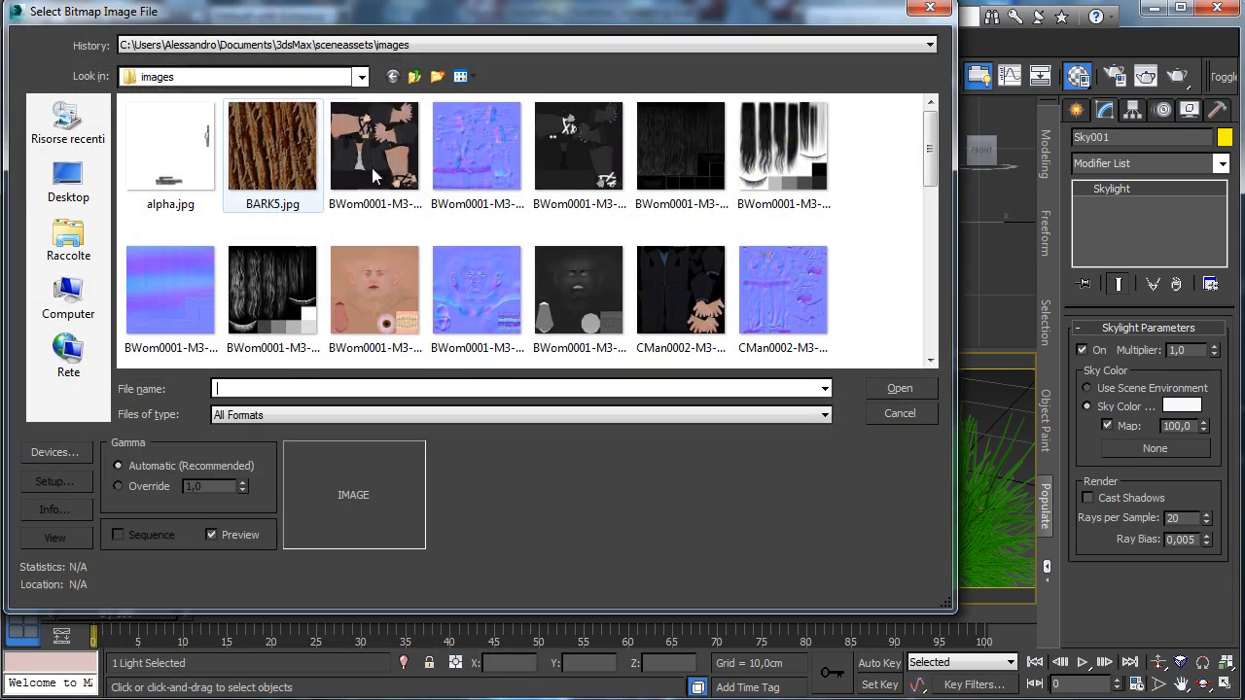
left_click(206, 77)
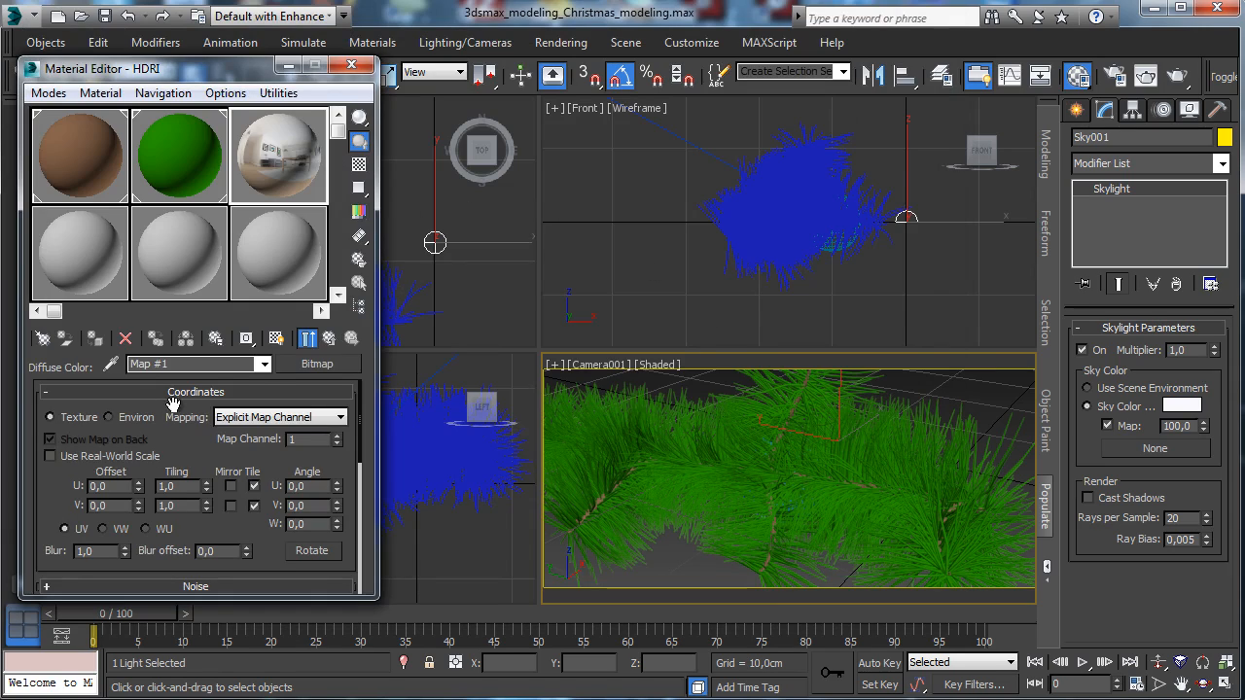
Set the HDRI bitmap to Spherical Environment mapping and assign it as the skylight's sky color map.
left_click(123, 418)
left_click(258, 417)
left_click(255, 435)
left_click_drag(317, 363, 1154, 449)
left_click(586, 387)
Assign NVIDIA mental ray as the production renderer.
left_click(1115, 77)
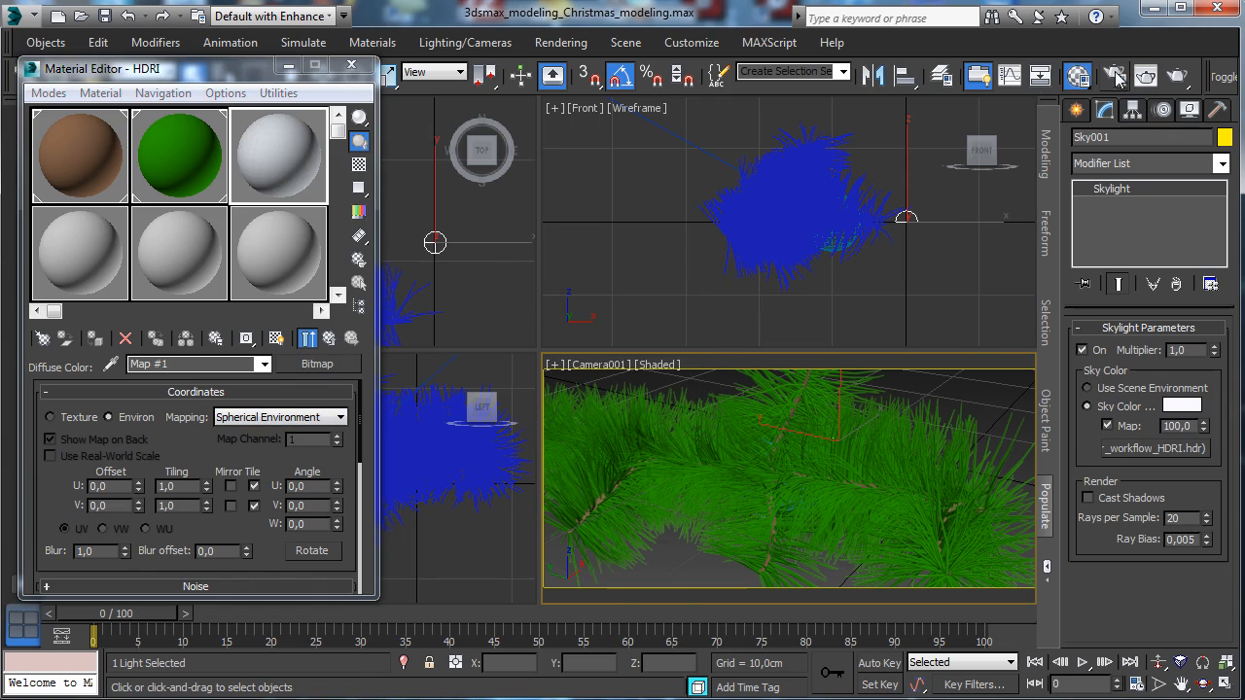
scroll(282, 564, "down", 6)
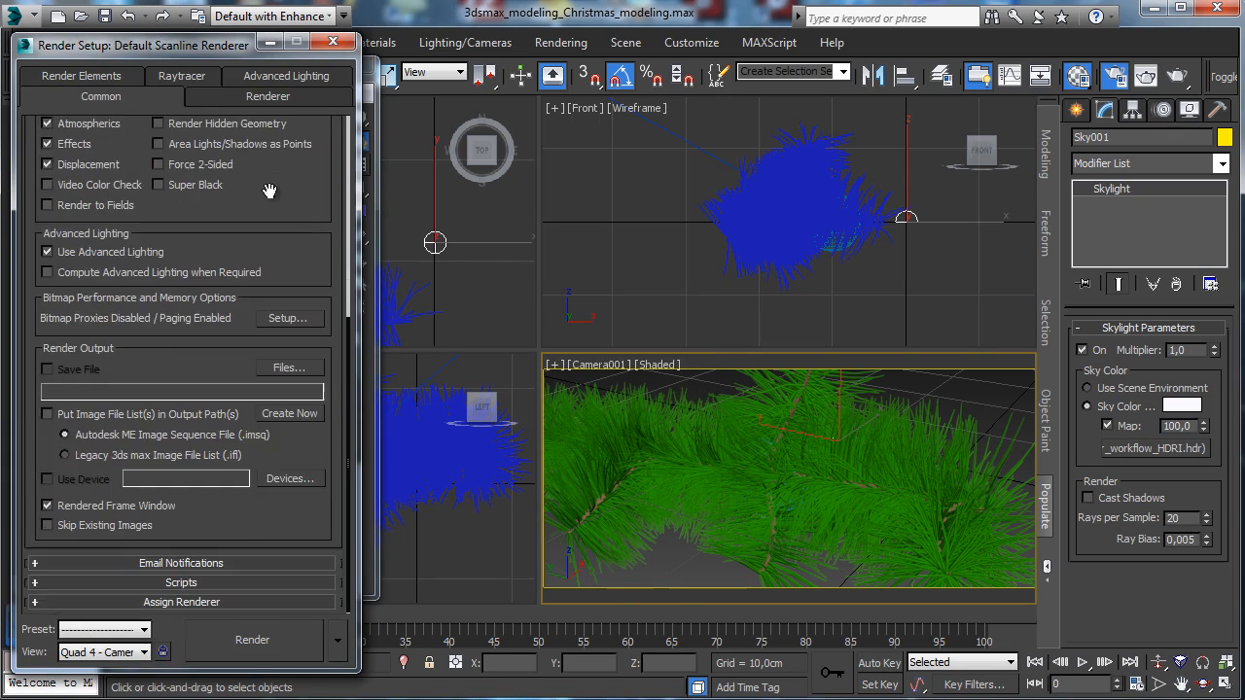
left_click(270, 602)
left_click(291, 518)
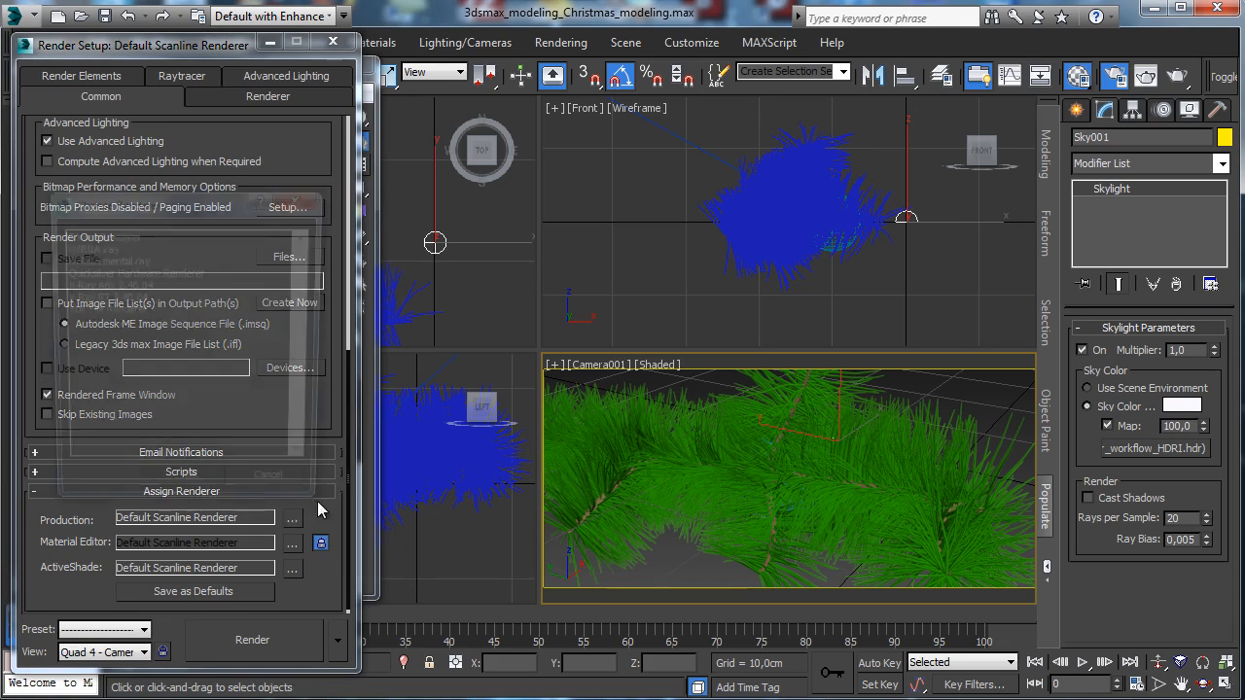
double_click(128, 260)
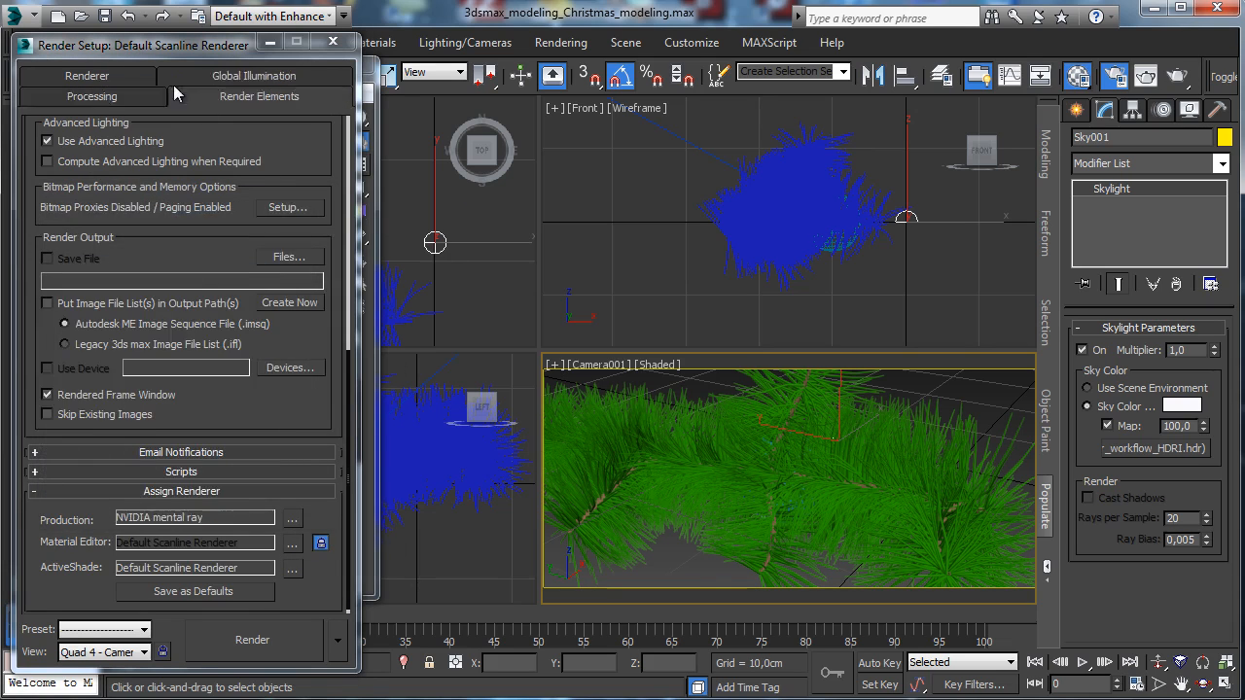
Use skylight illumination from IBL and raise the number of Final Gather diffuse bounces.
left_click(103, 75)
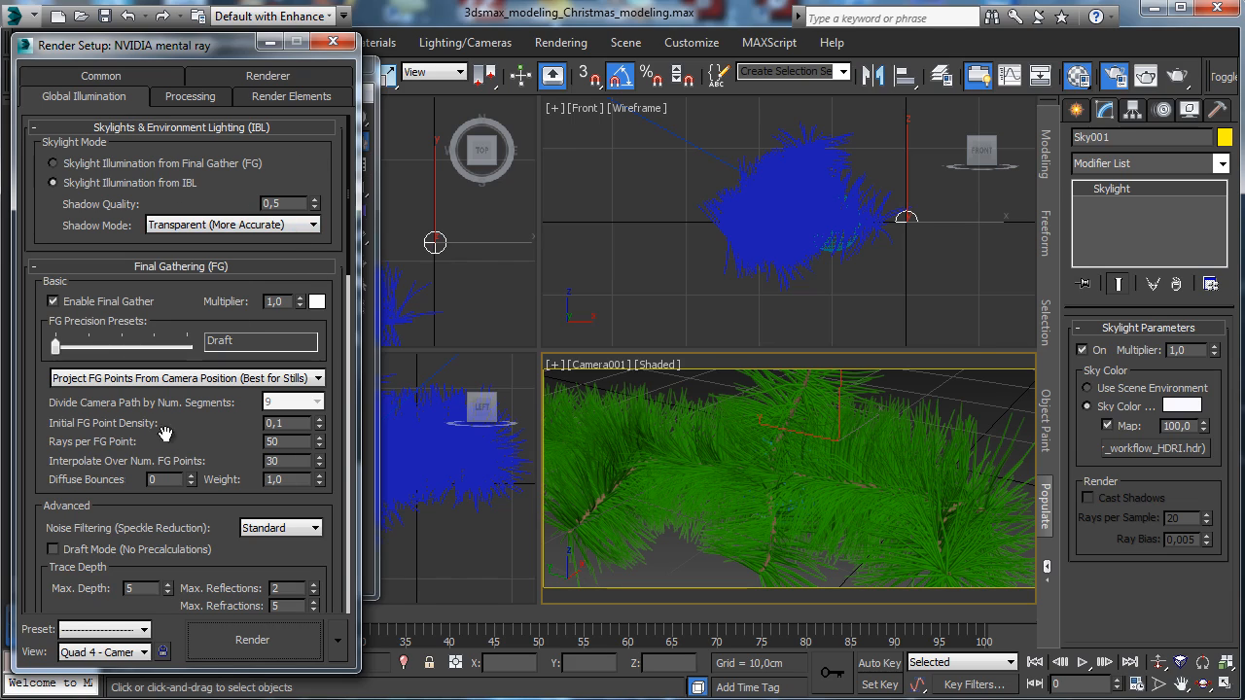
left_click(191, 476)
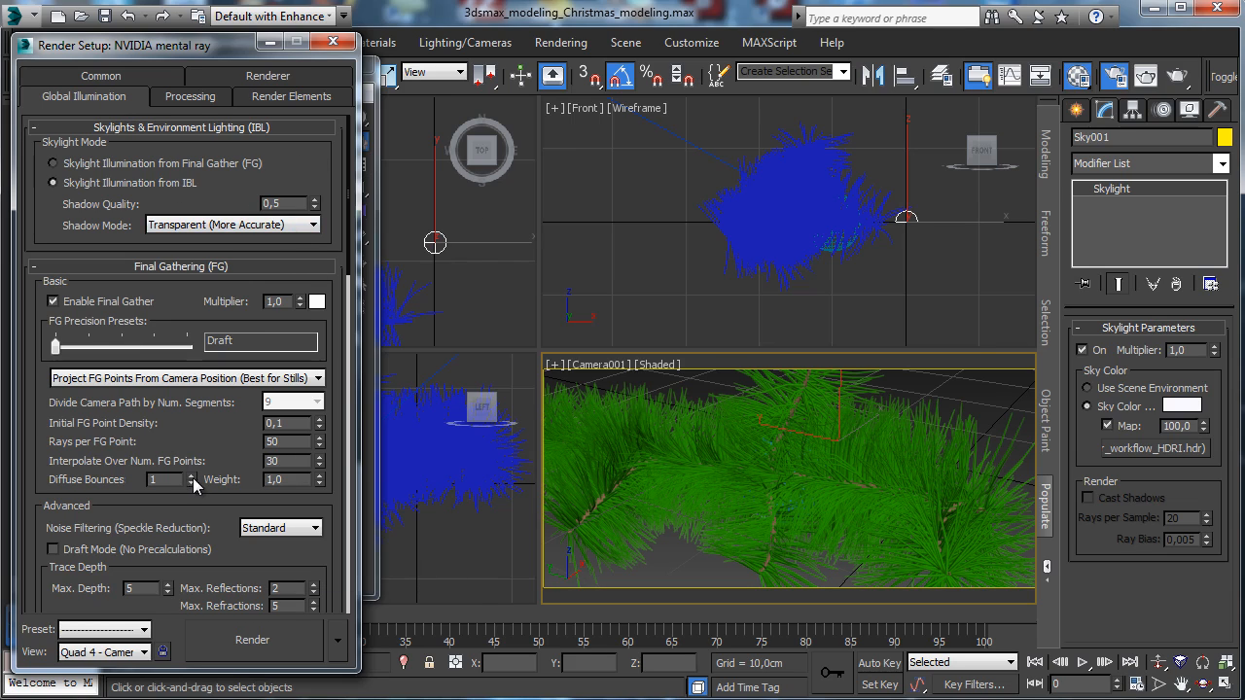
left_click(192, 475)
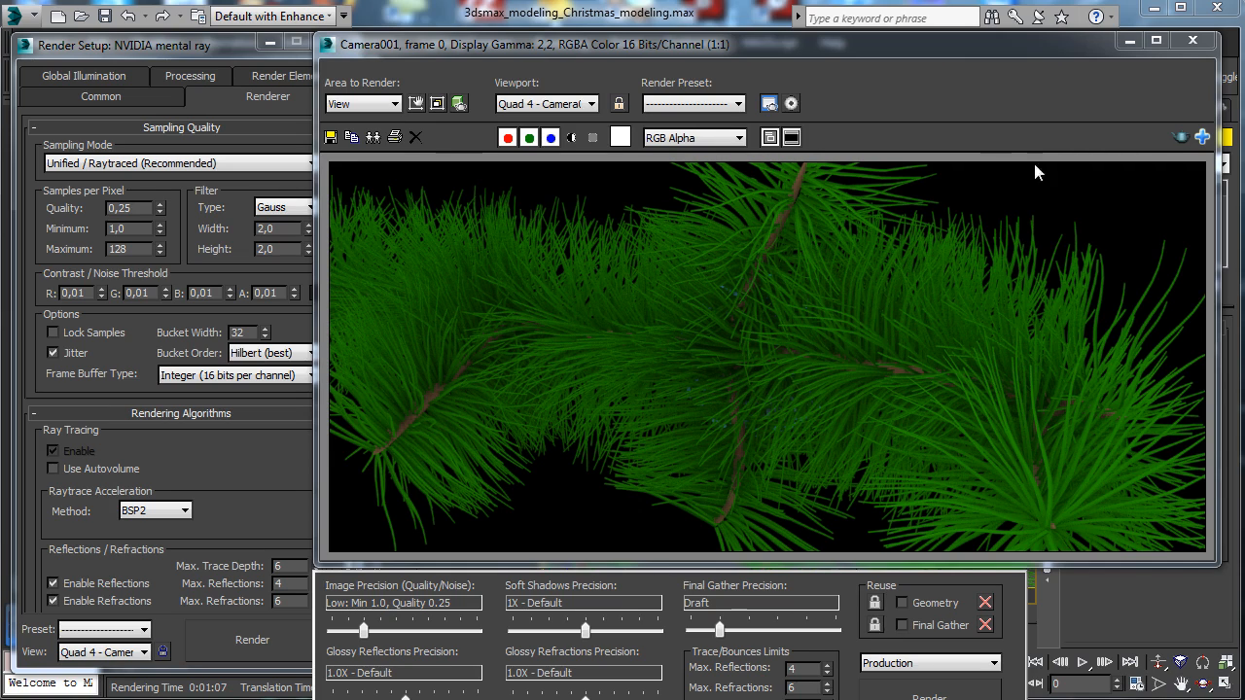
Select the needles and set their Noise modifier's X, Y and Z strength to 0,25 cm each.
left_click(1129, 43)
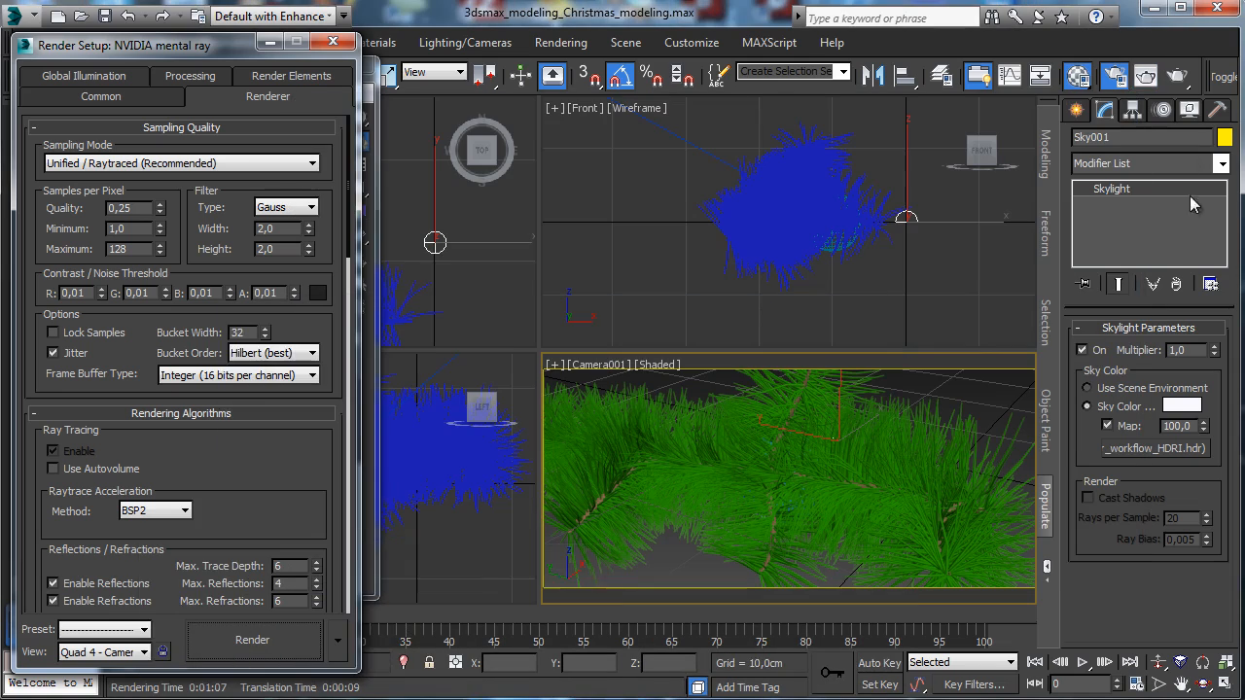
left_click(875, 436)
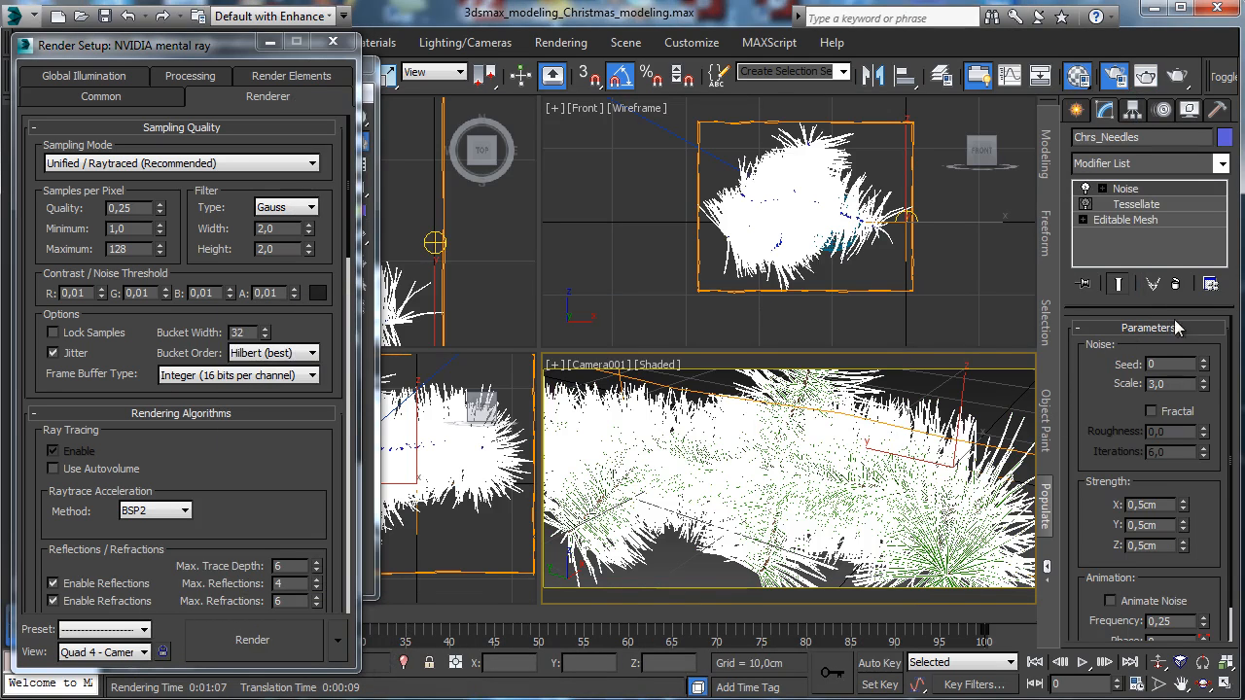
left_click_drag(1157, 504, 1058, 498)
type("0")
key("Return")
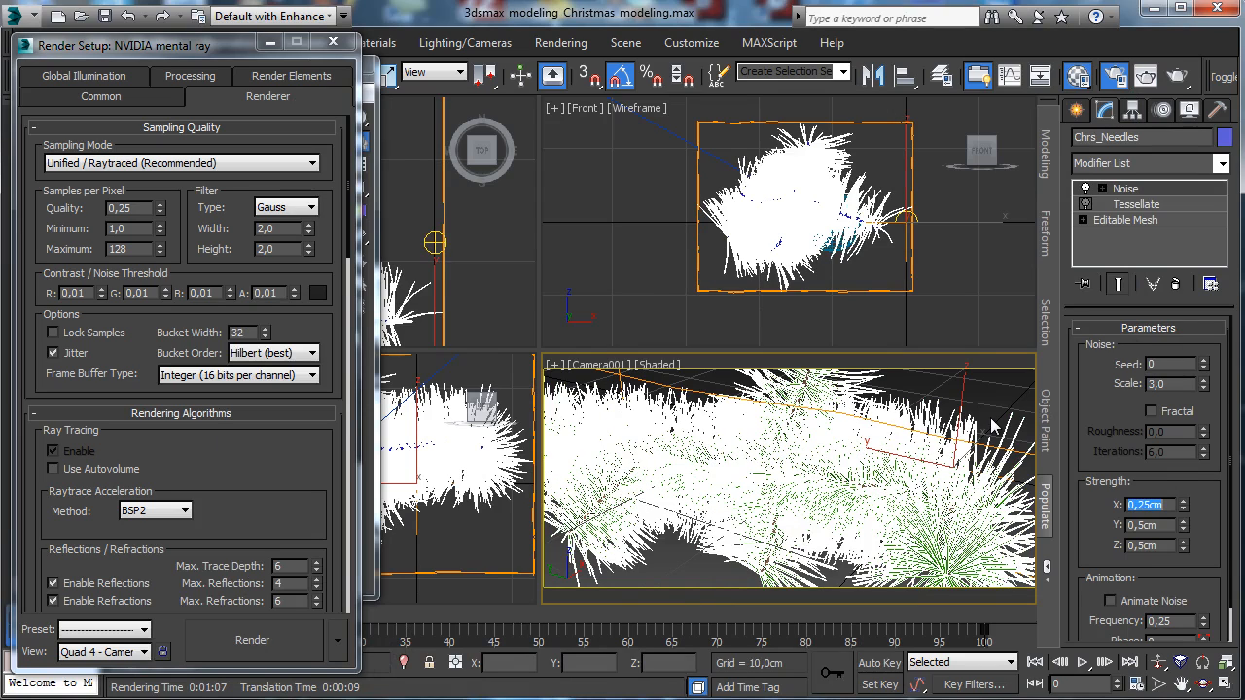
left_click(1168, 525)
type("0,25")
key("Return")
double_click(1143, 545)
type("0,25")
key("Return")
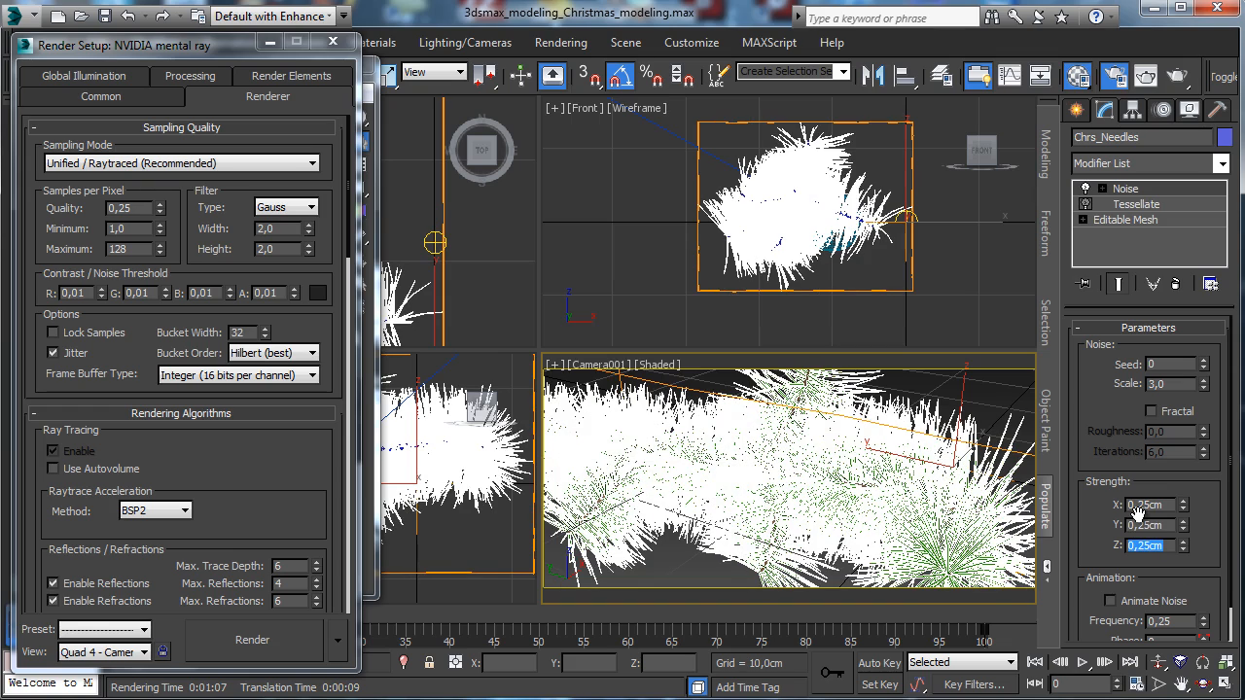
Open the Material Editor and switch the needles' Tessellate modifier off completely.
left_click(1073, 75)
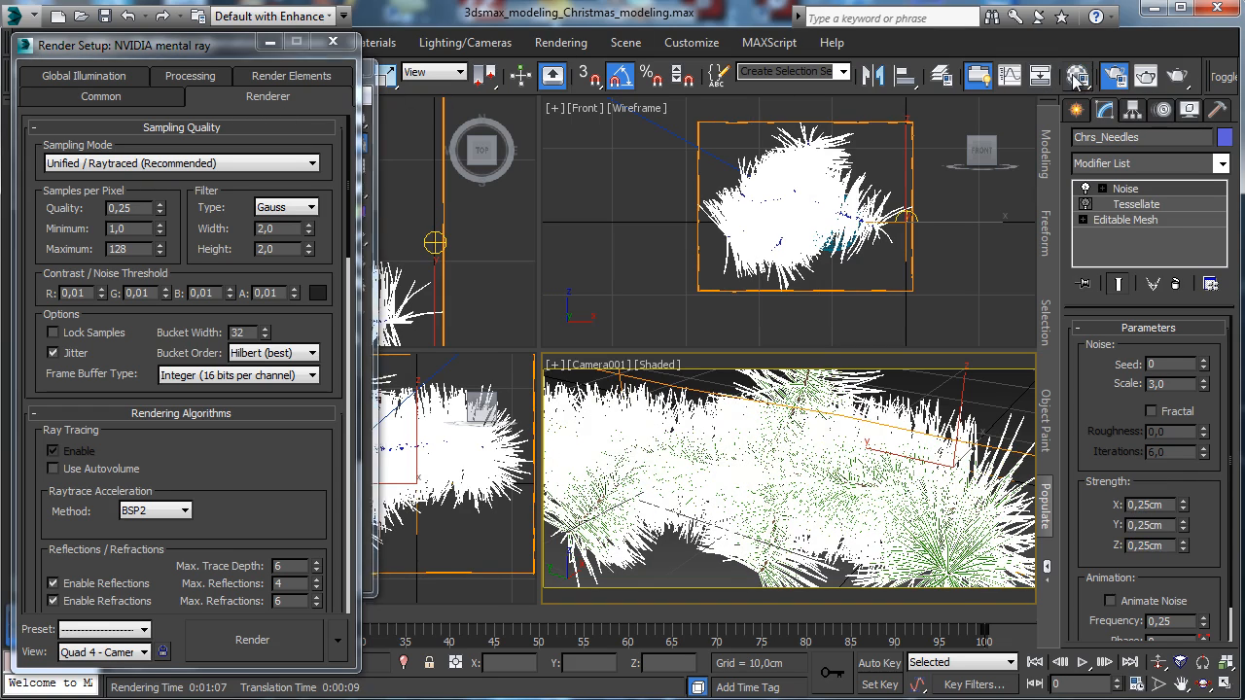
left_click(1073, 76)
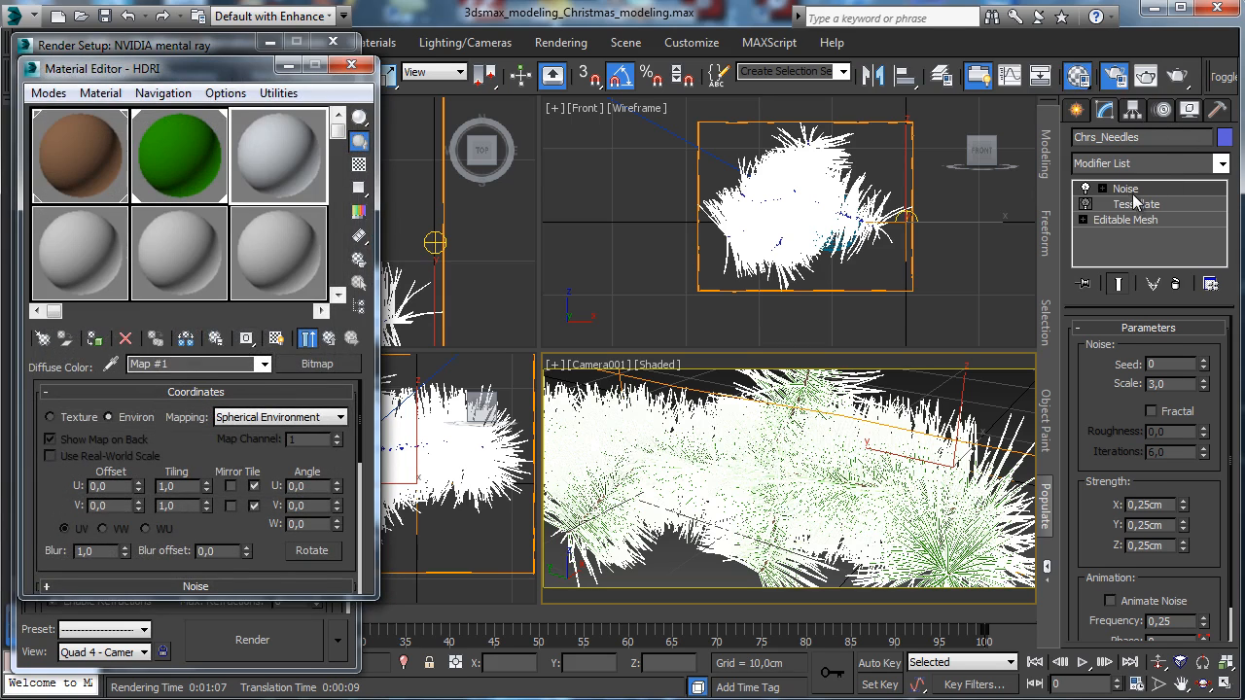
left_click(1135, 201)
right_click(1139, 202)
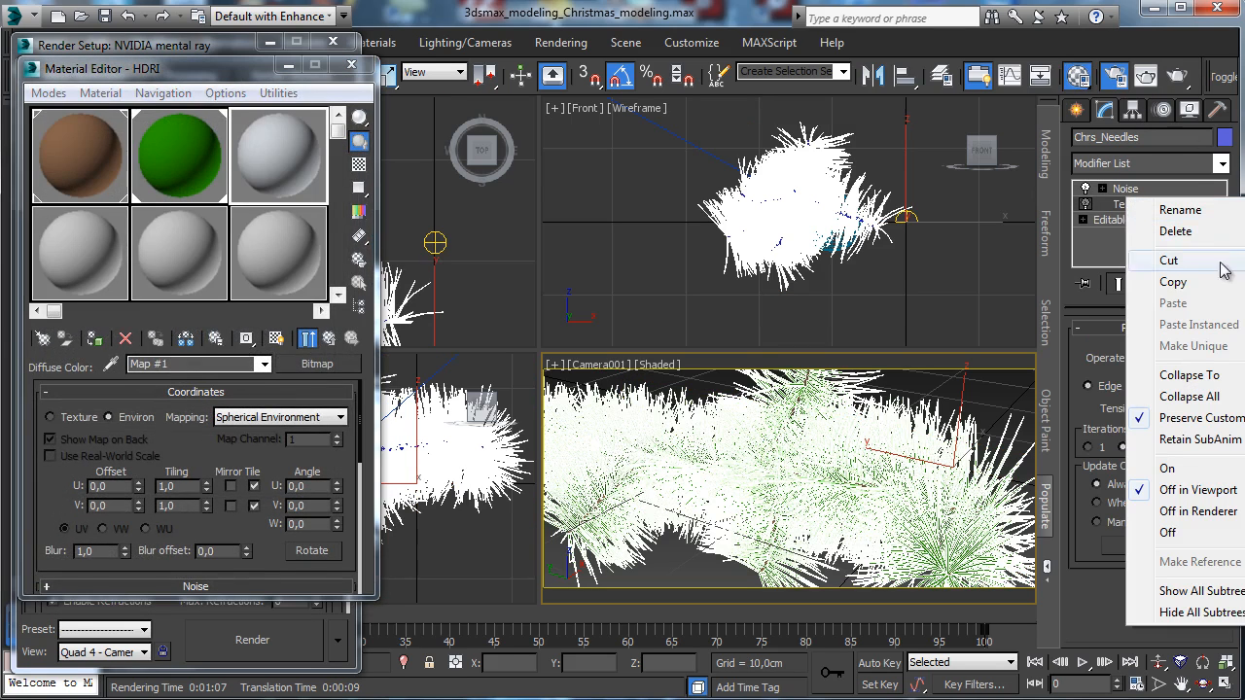
left_click(1167, 532)
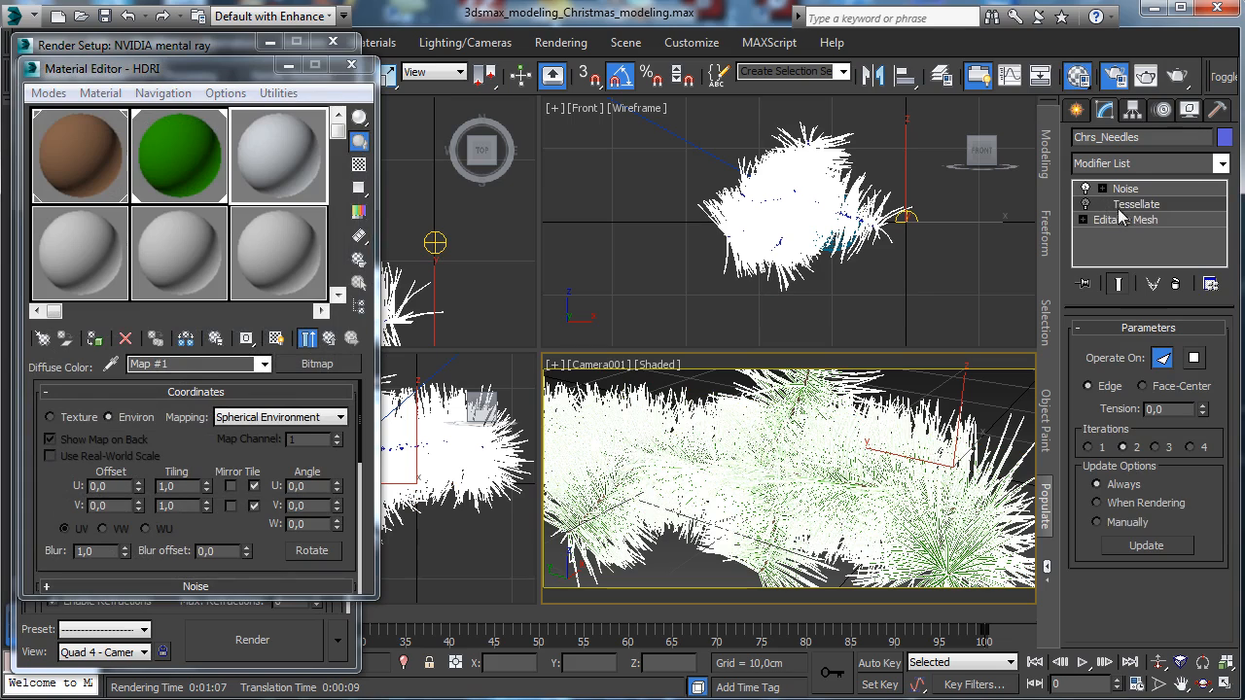
Enlarge the Material Editor and change the Wood material's type to Arch & Design.
left_click(99, 177)
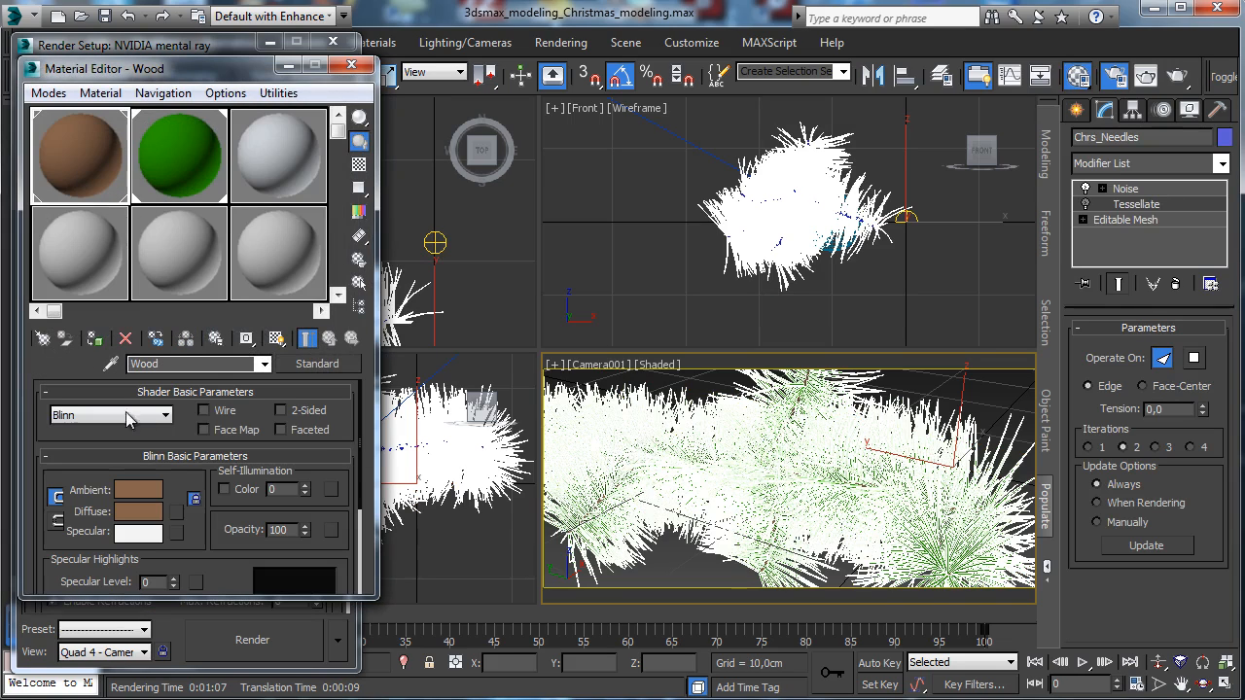
left_click_drag(199, 598, 199, 676)
left_click(317, 364)
double_click(545, 292)
Set the Wood material's diffuse color to a saturated medium brown.
left_click(302, 514)
left_click(324, 222)
left_click_drag(497, 165, 541, 123)
left_click_drag(560, 200, 568, 200)
left_click(640, 252)
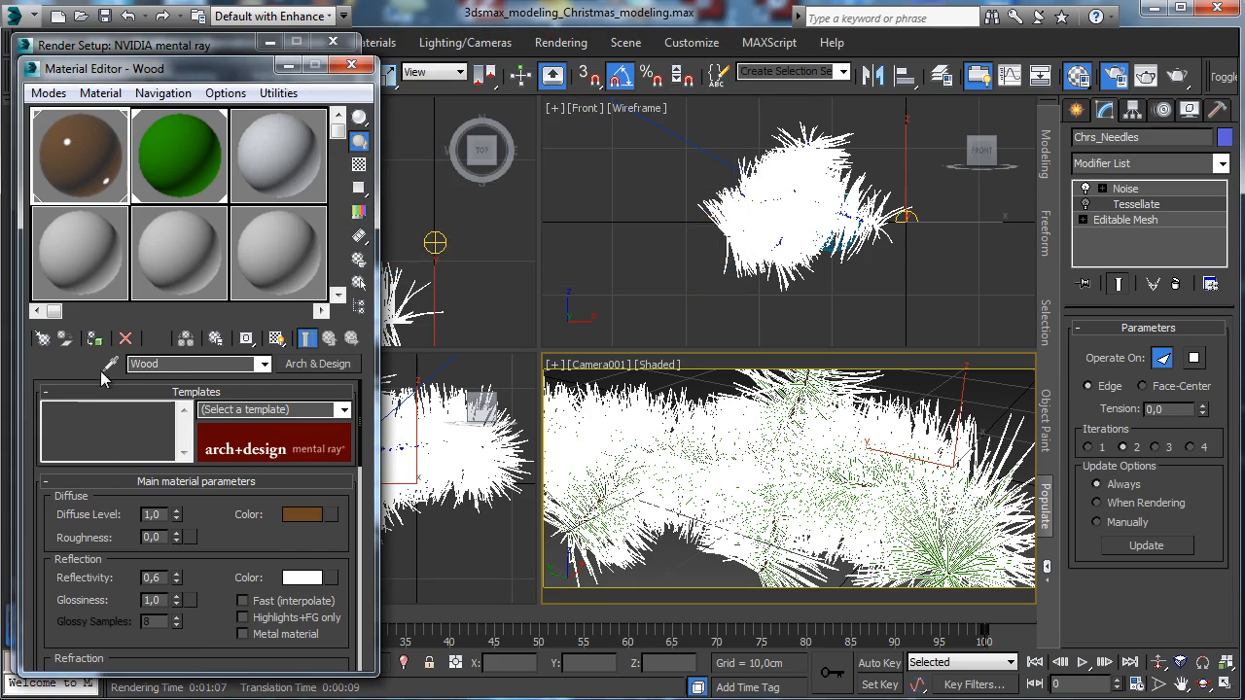
Give the Wood material a light gray reflection color, set its reflectivity to 0,25 and lower its glossiness.
left_click(302, 578)
left_click_drag(493, 231, 483, 146)
left_click(641, 252)
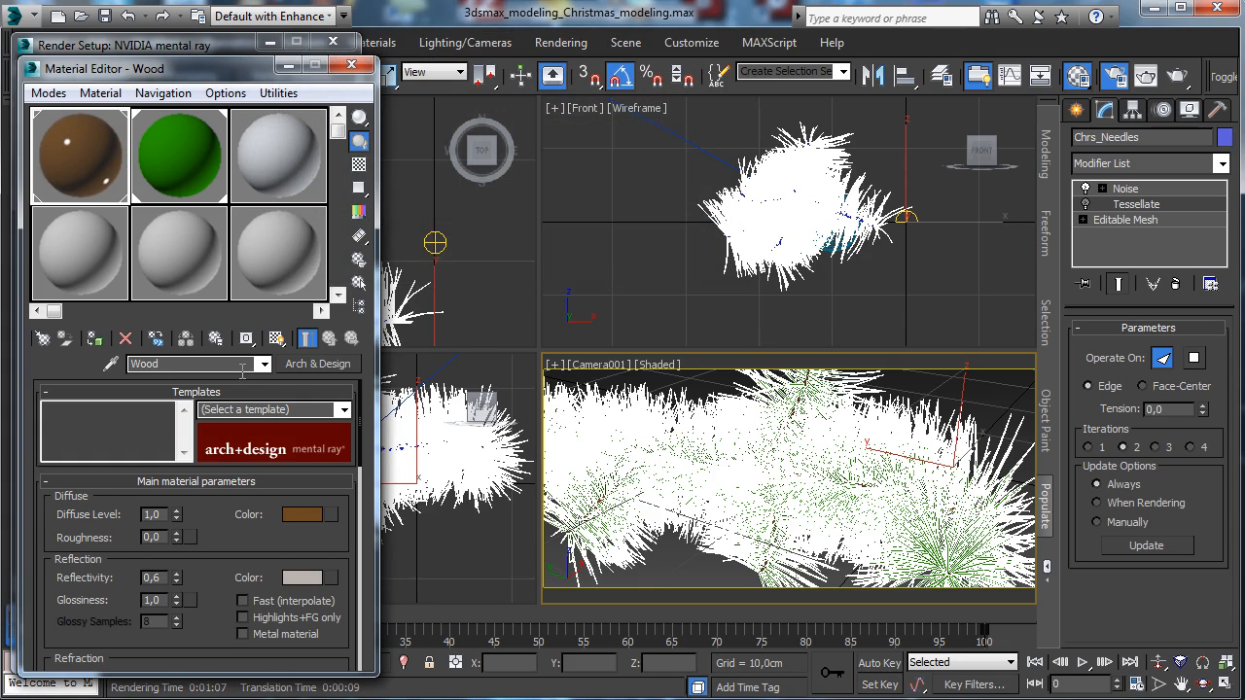
key("Return")
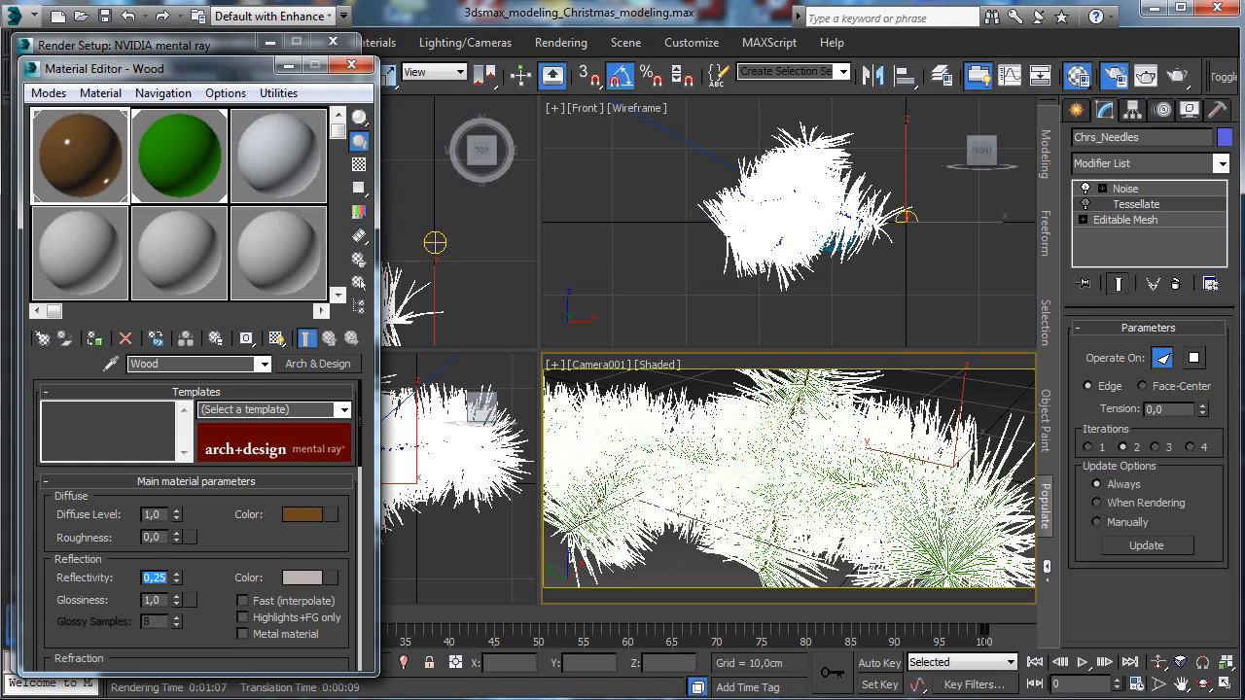
left_click(176, 603)
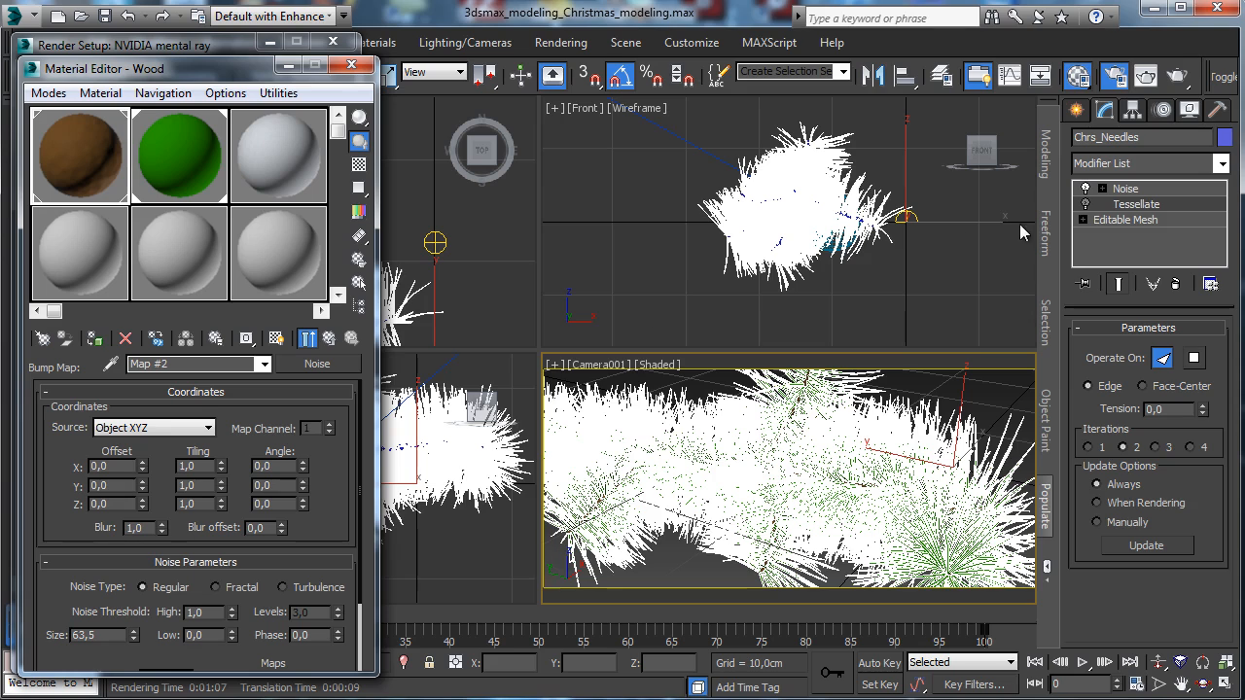
Select the Chrs_wood branch by name, isolate it and render it through the camera.
left_click_drag(230, 71, 188, 140)
left_click(274, 41)
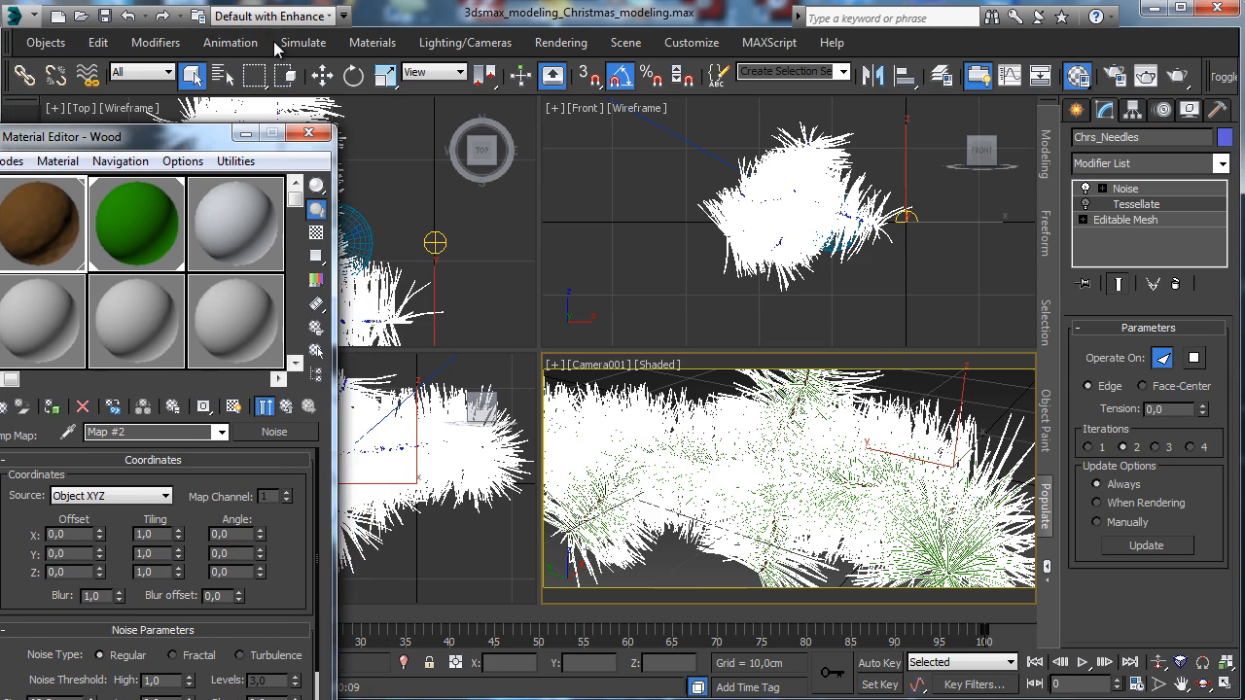
key("h")
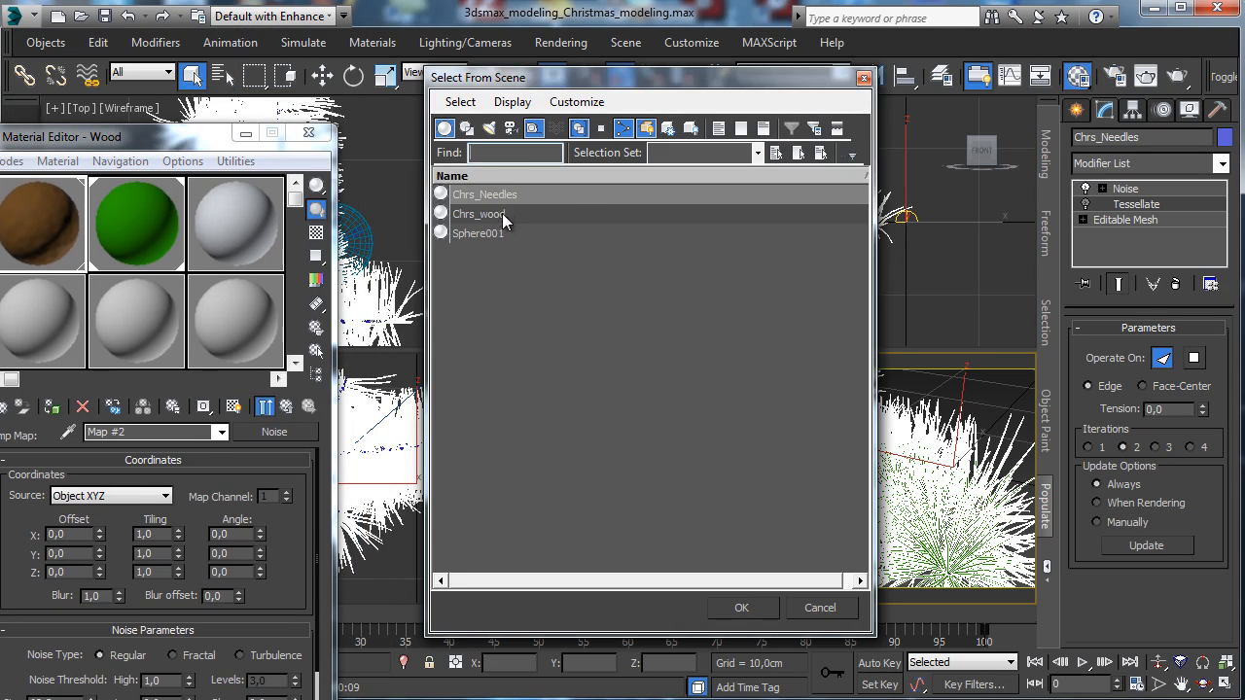
left_click(486, 214)
key("Return")
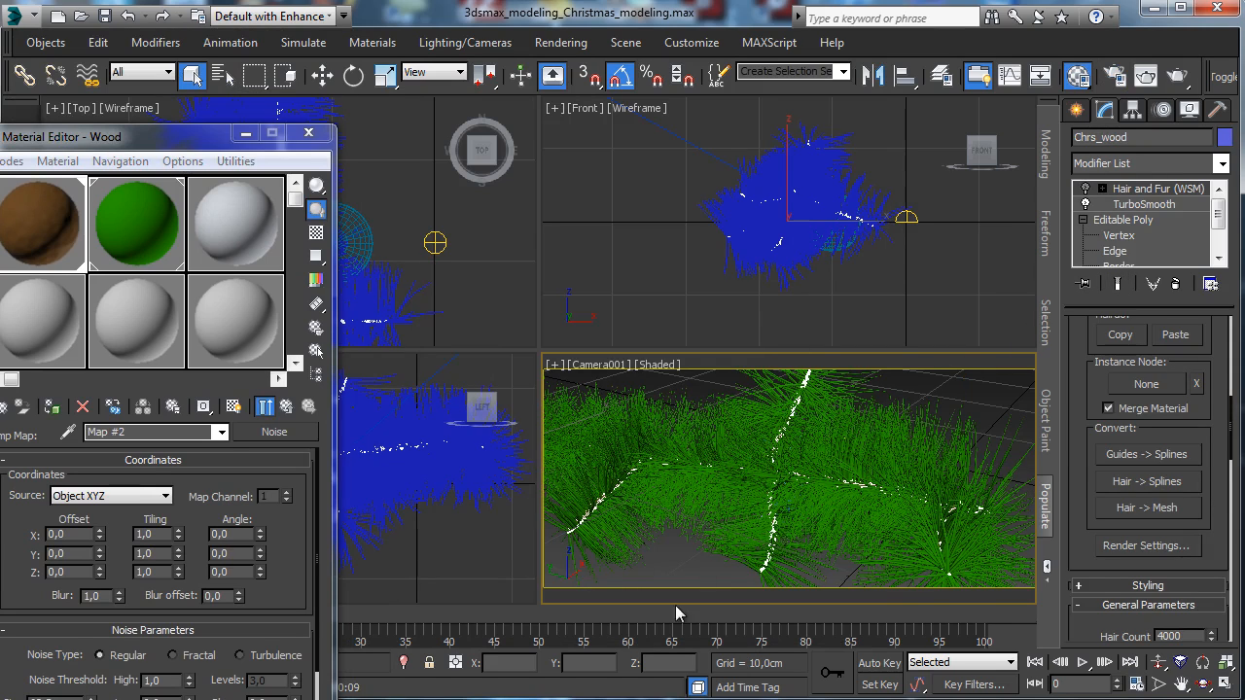
left_click(404, 662)
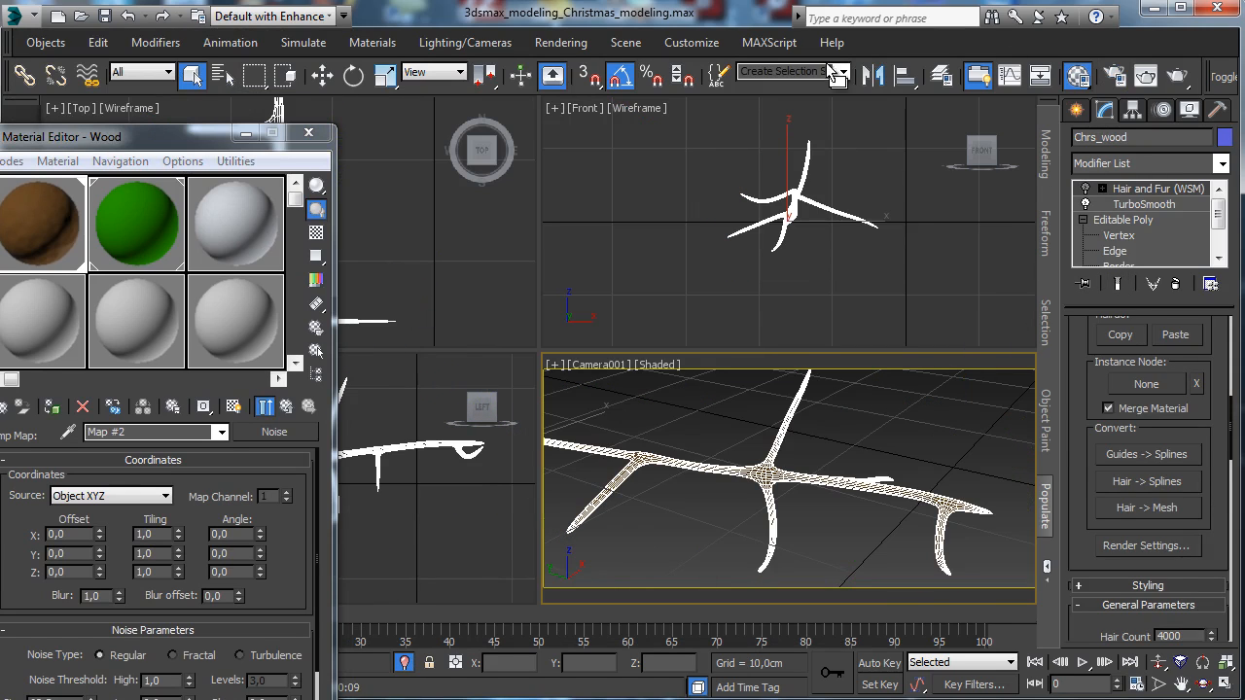
left_click(1177, 75)
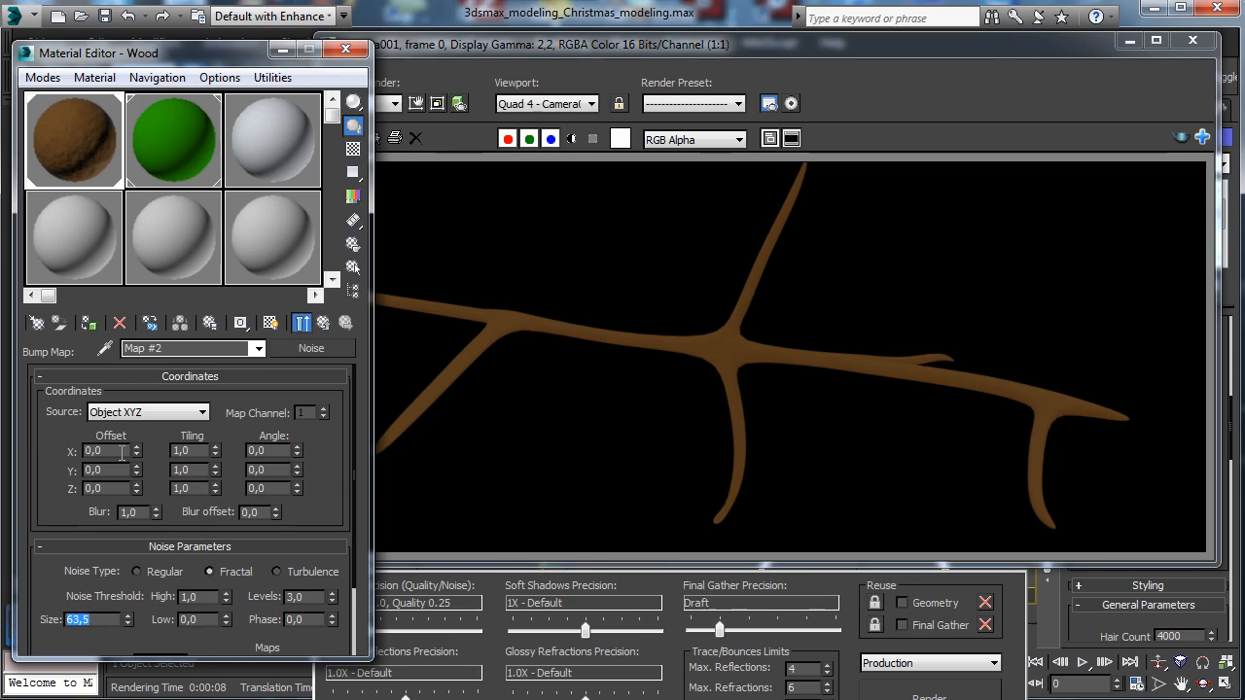
Set the size of the fractal Noise in the Wood material's bump map to 6.
type("6")
key("Return")
left_click_drag(1019, 44, 984, 201)
Set the mental ray bucket width to 16 and render the isolated wood branch again.
left_click(1116, 76)
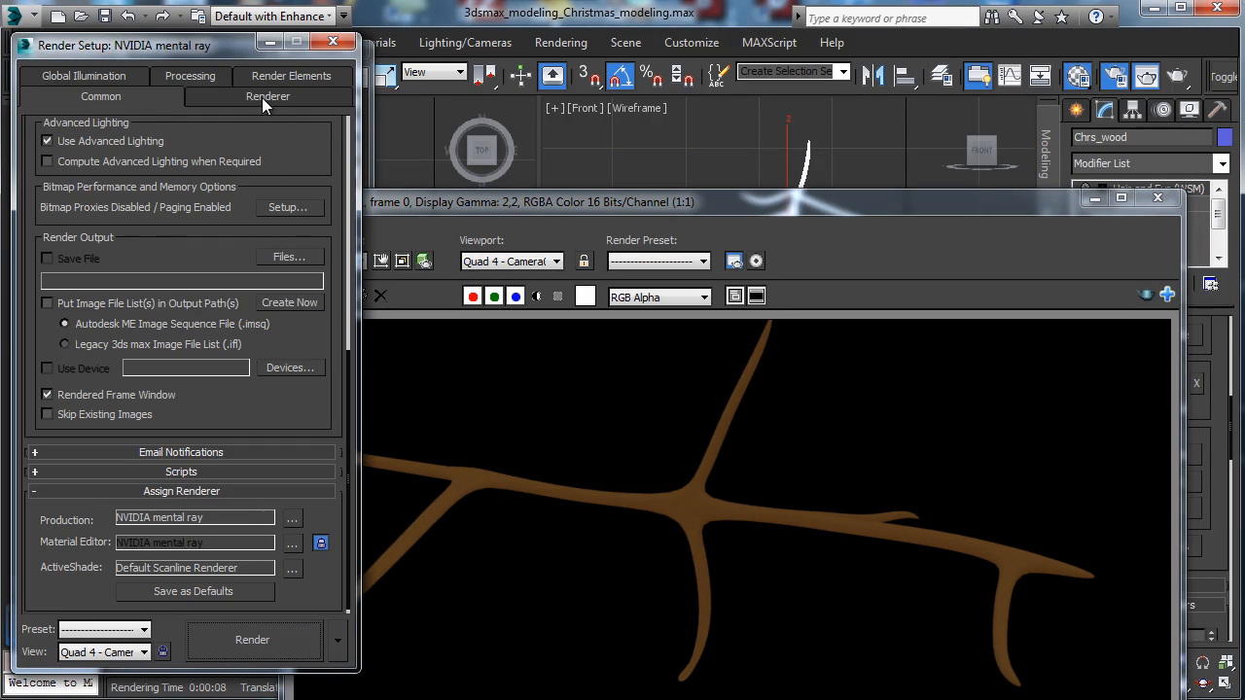
left_click(262, 101)
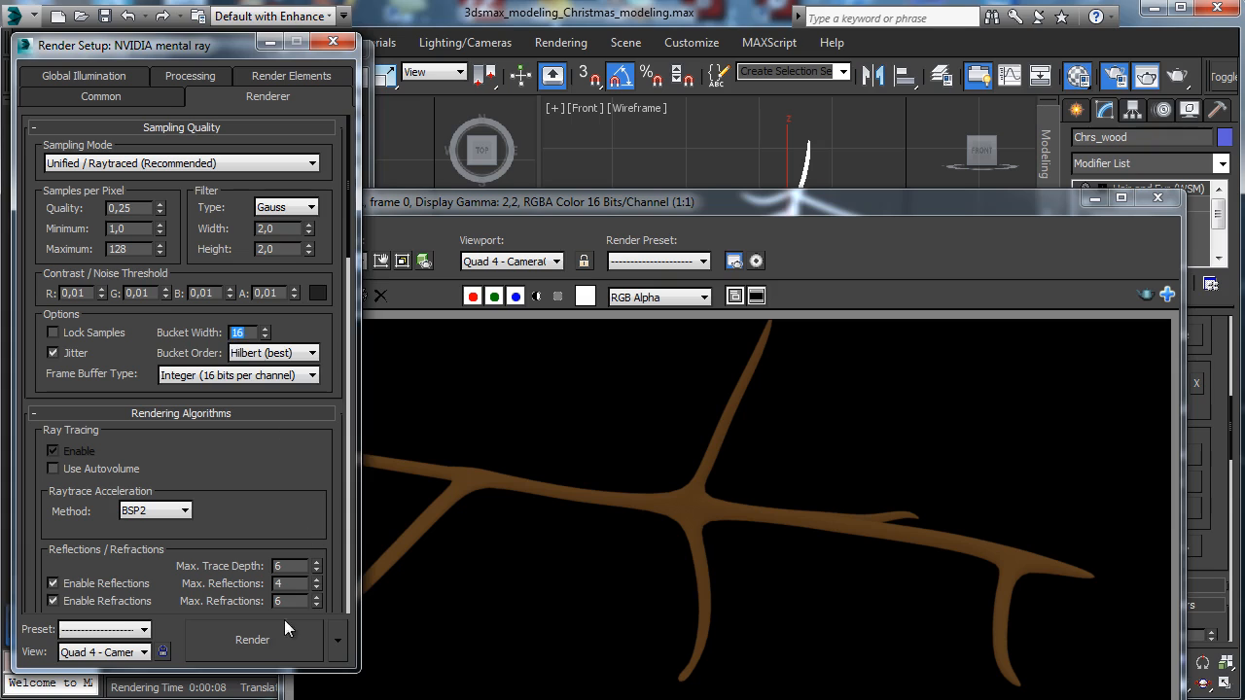
left_click(254, 638)
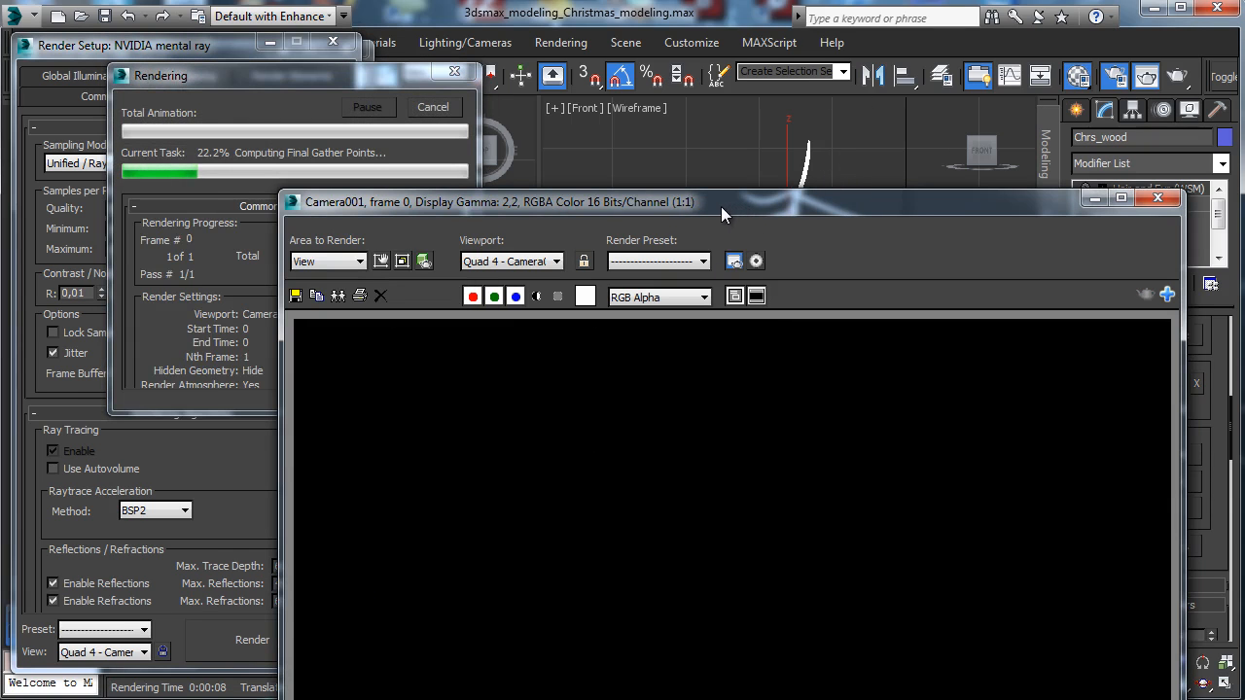
Lower the size of the Wood material's bump Noise, set its bump amount to 0,75 and render the branch again.
left_click_drag(748, 207, 800, 91)
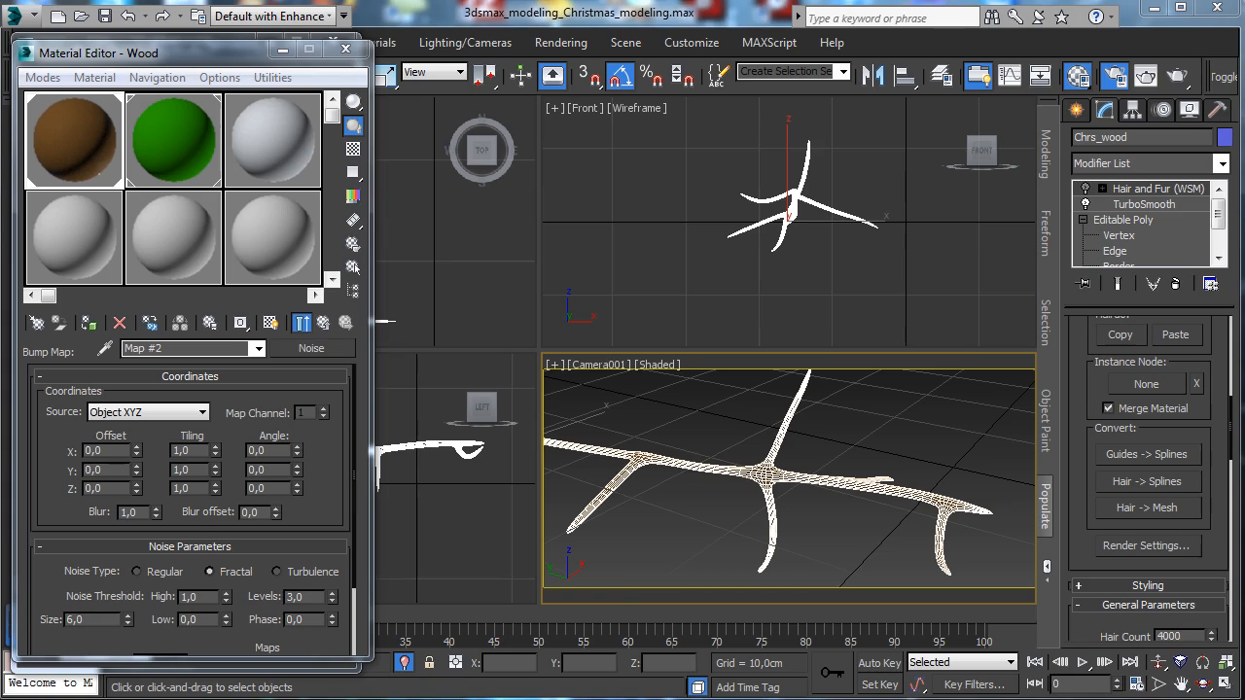
left_click(105, 620)
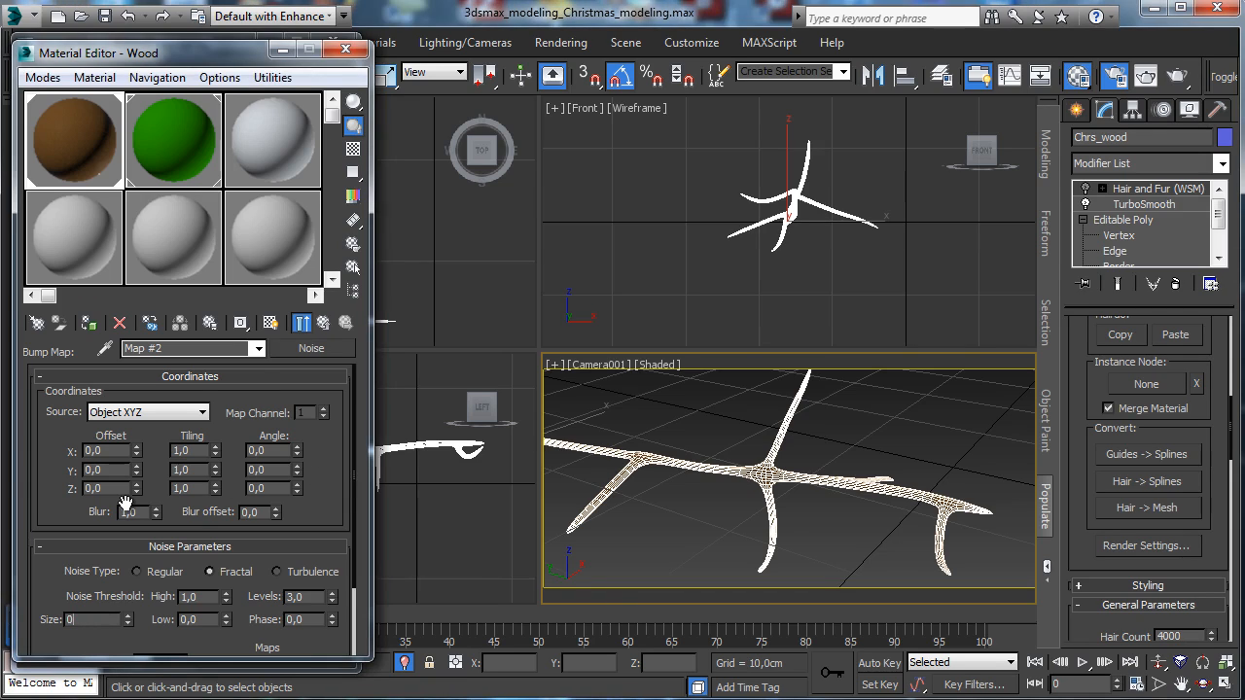
left_click(301, 322)
double_click(186, 464)
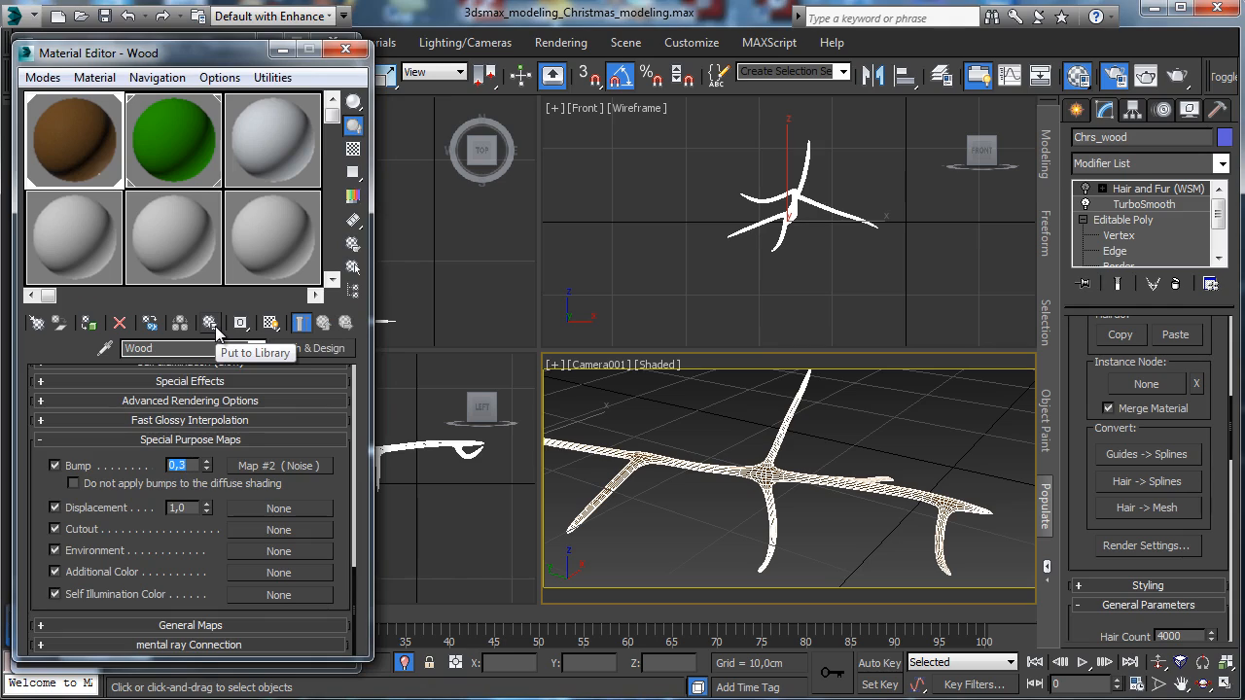
type("0,75")
key("Return")
left_click(1177, 77)
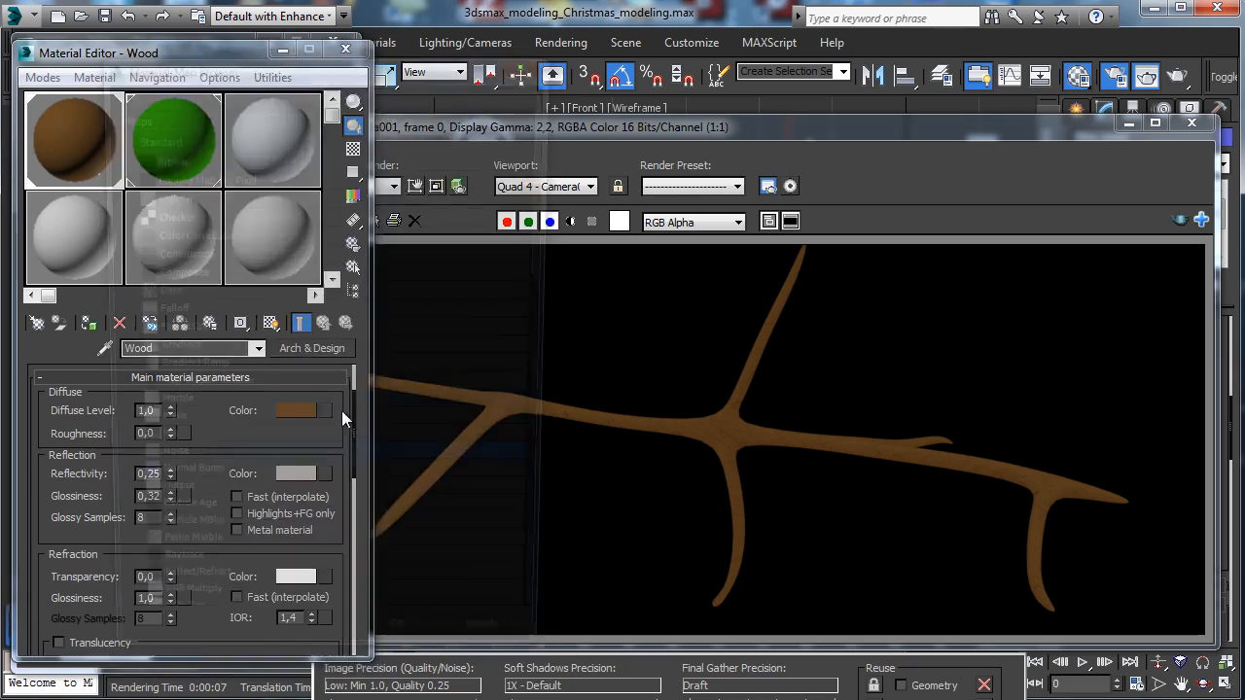
Add a Noise map to the Wood material's diffuse color and set the noise size to 0,7.
left_click(341, 410)
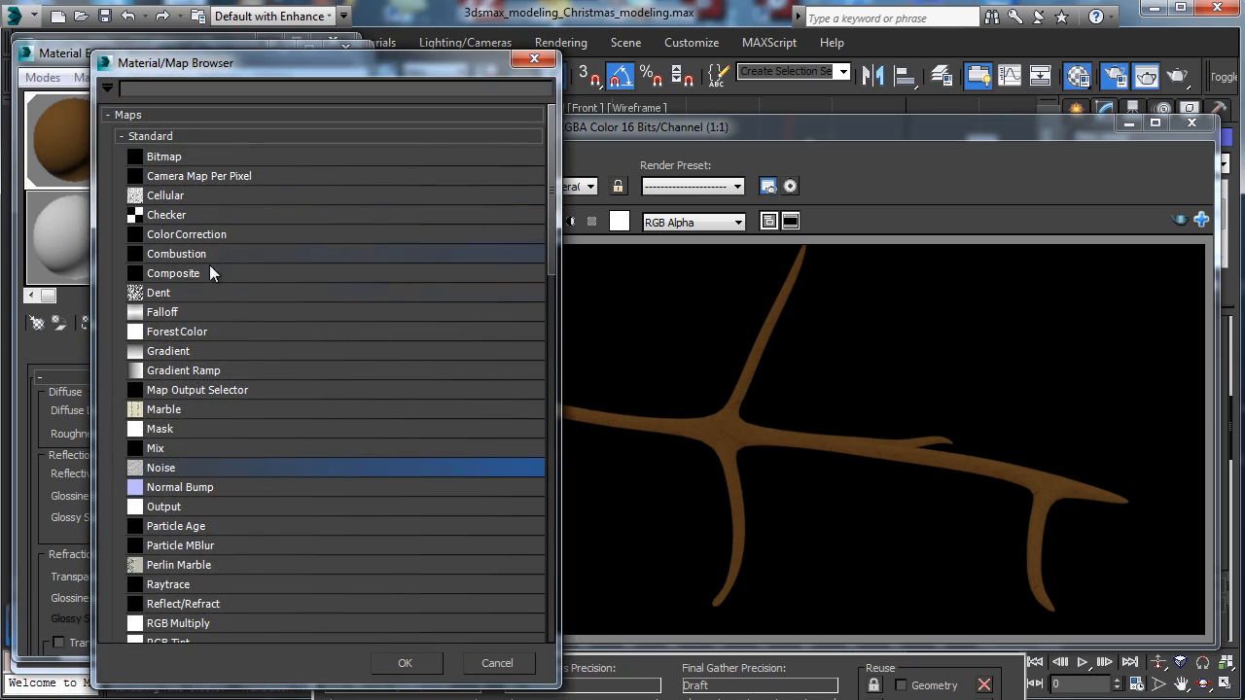
double_click(186, 470)
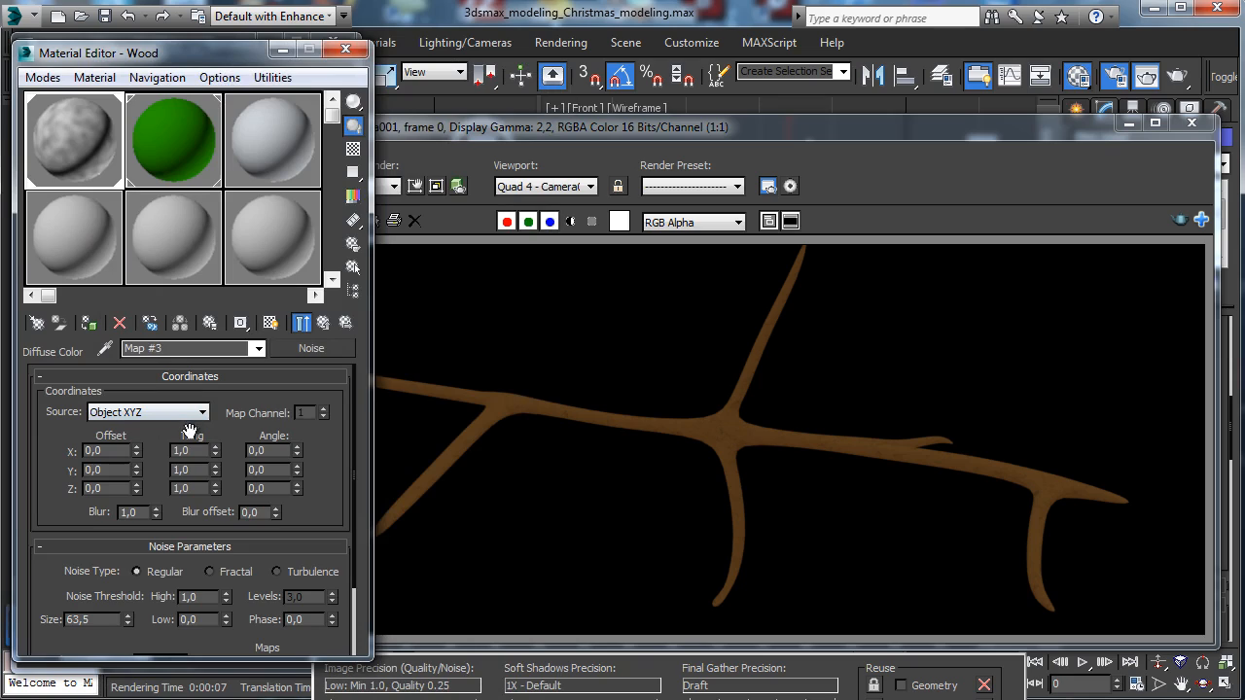
left_click_drag(48, 584, 65, 478)
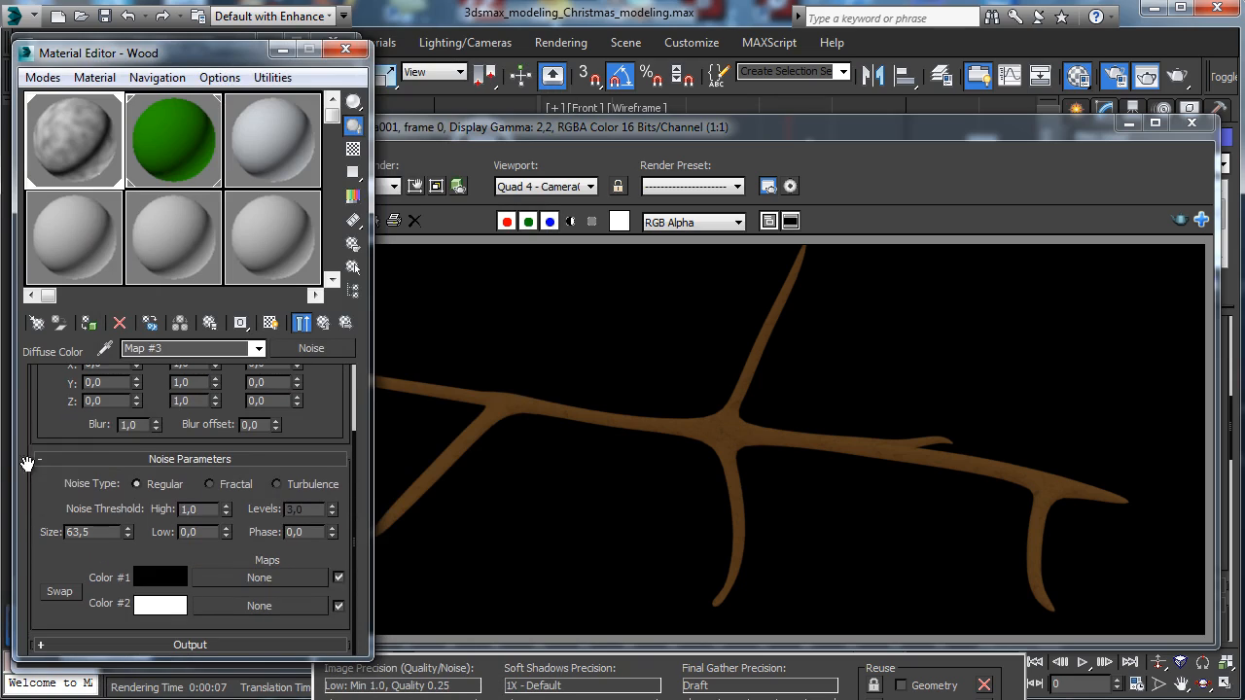
double_click(97, 532)
type("0,7")
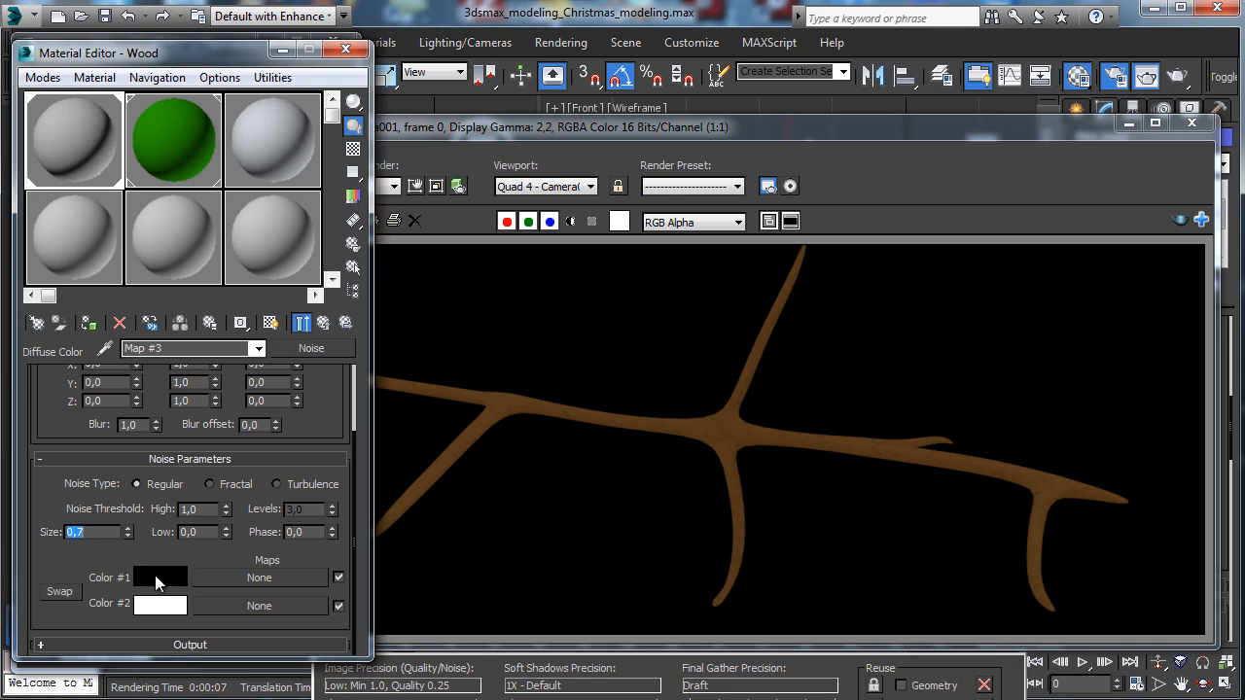
Set the diffuse Noise map's Color #1 to a light tan brown and Color #2 to a darker brown.
left_click(160, 576)
left_click(333, 208)
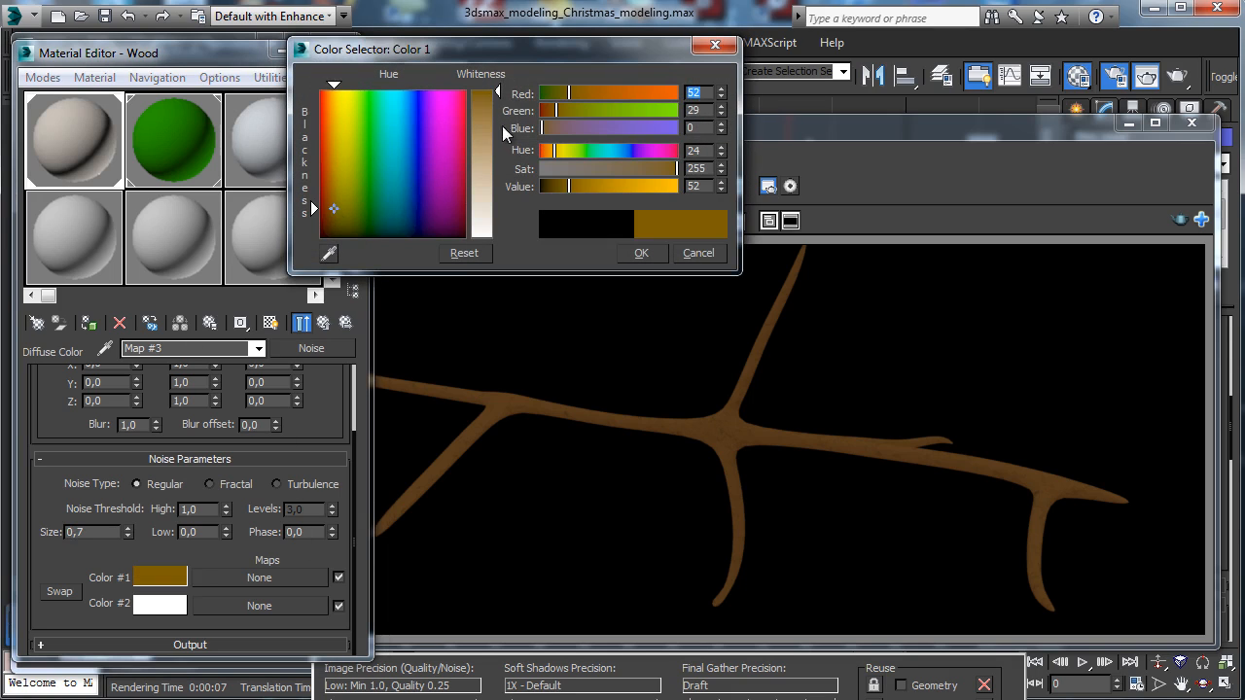
left_click(644, 253)
left_click(172, 604)
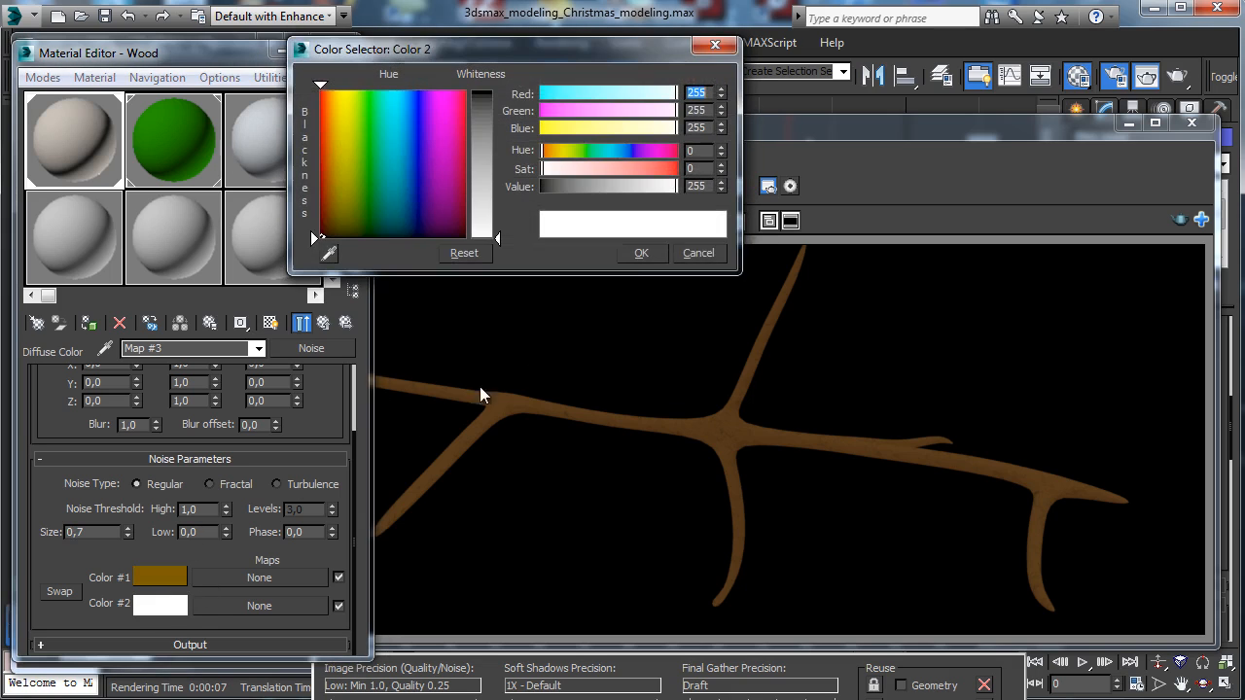
left_click(706, 251)
right_click(157, 604)
left_click(194, 638)
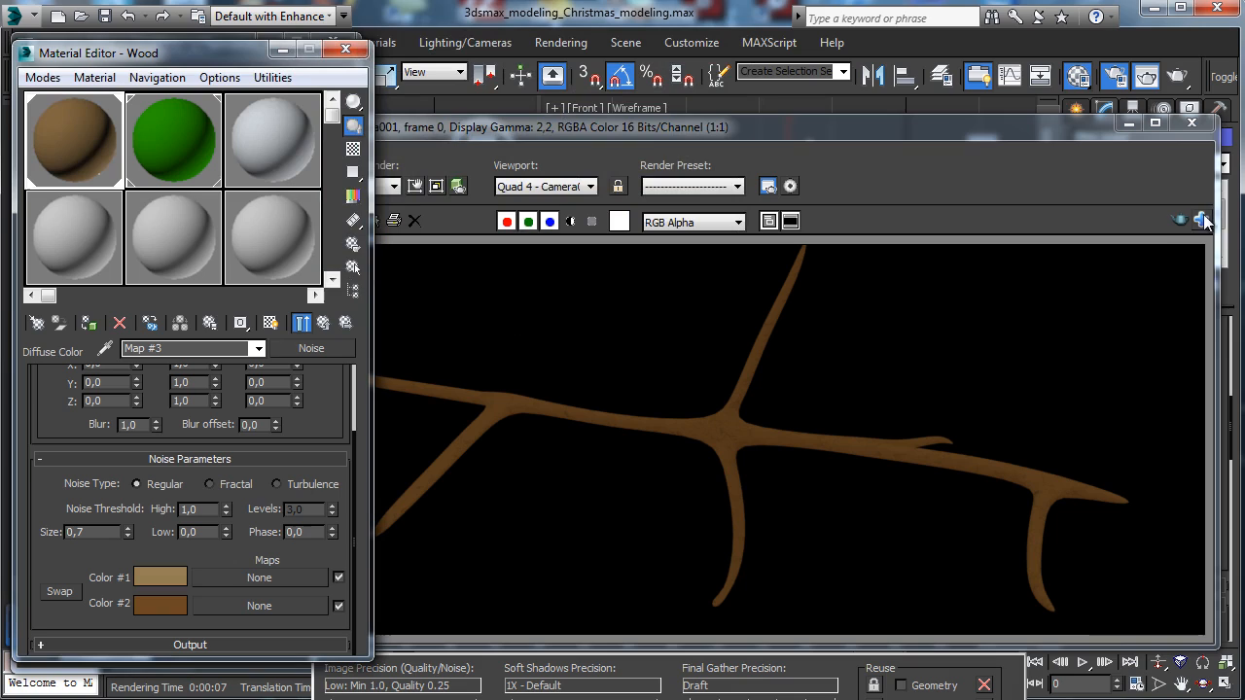
Render a region around the centre of the wood branch, then set the render area back to View.
left_click_drag(611, 127, 495, 96)
left_click(424, 125)
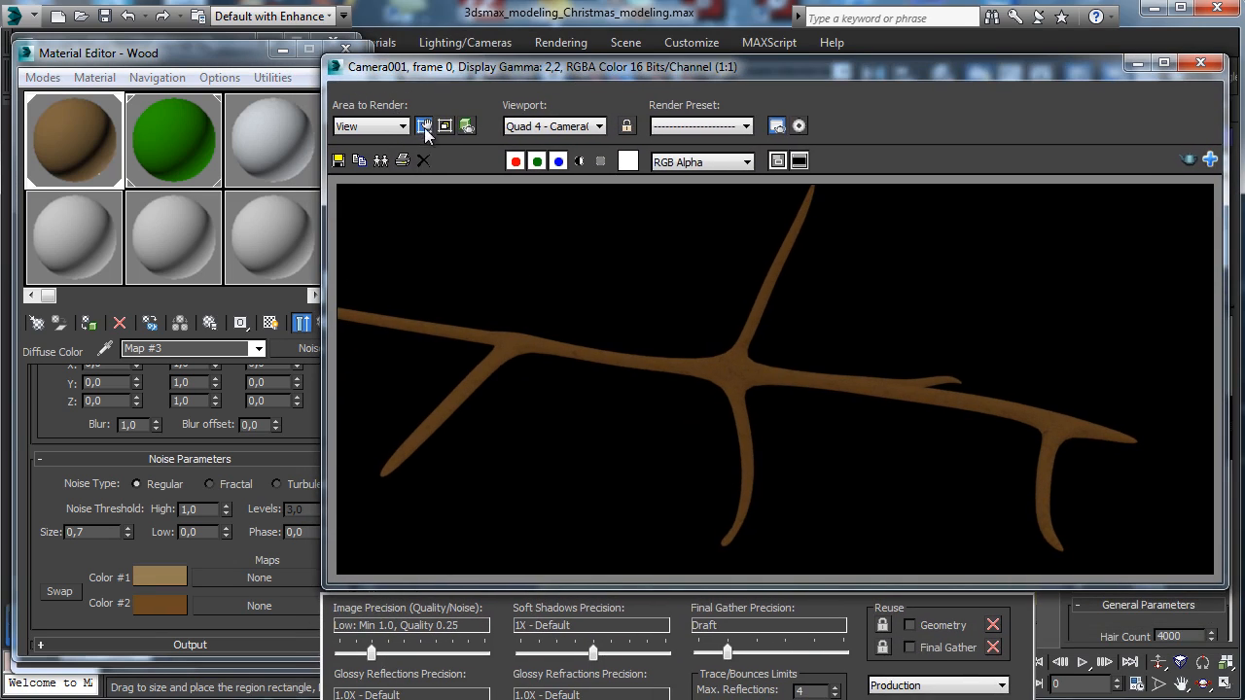
left_click(940, 673)
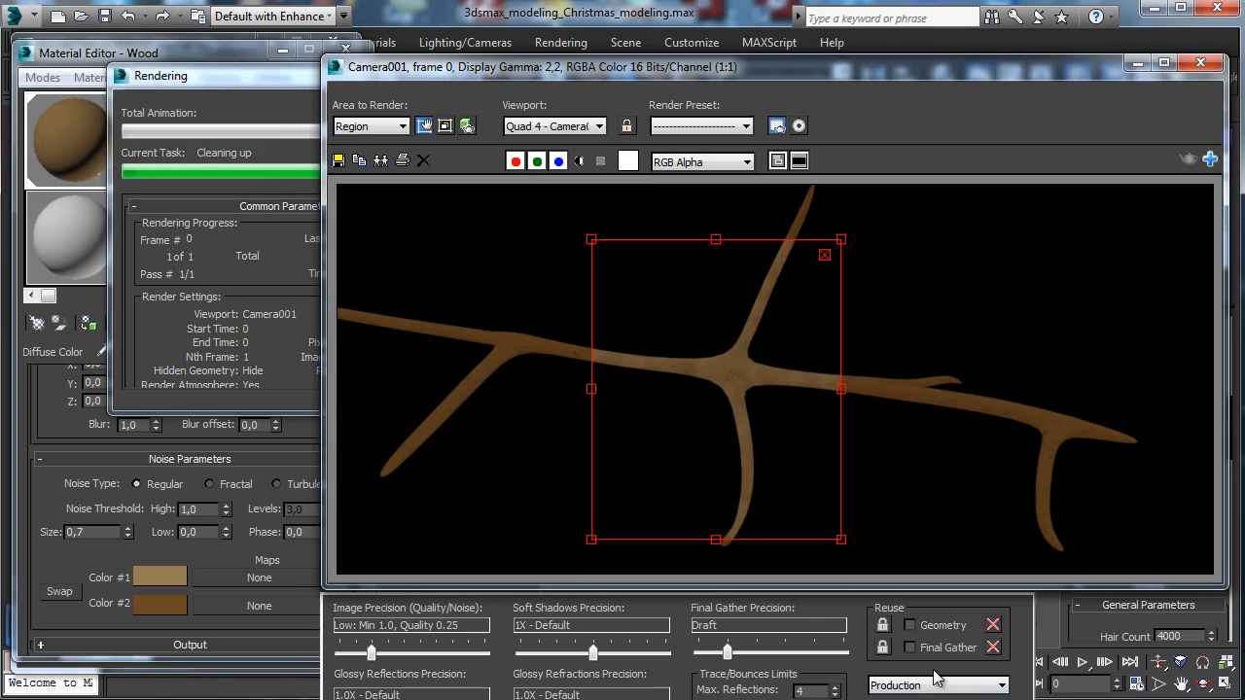
left_click(387, 127)
left_click(375, 144)
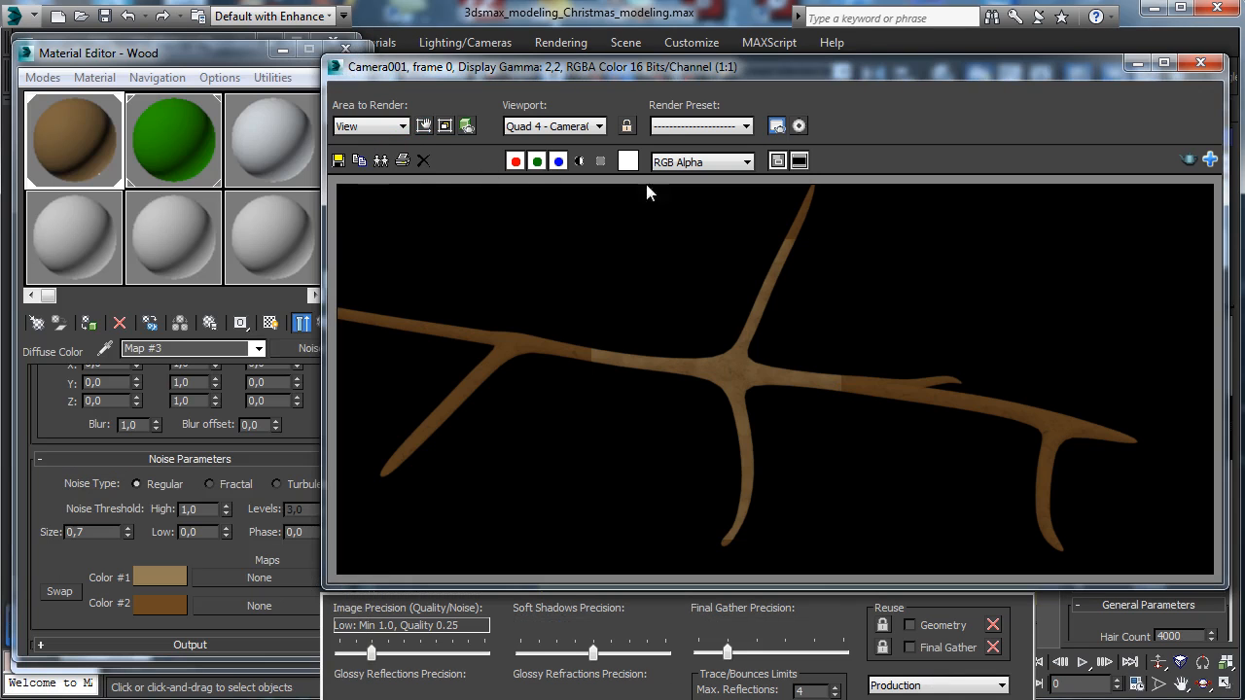
Exit the branch's isolation and show its Hair and Fur needles again.
left_click(1134, 65)
left_click(1086, 189)
left_click(298, 37)
Change the Needles material's type to Arch & Design.
left_click(159, 140)
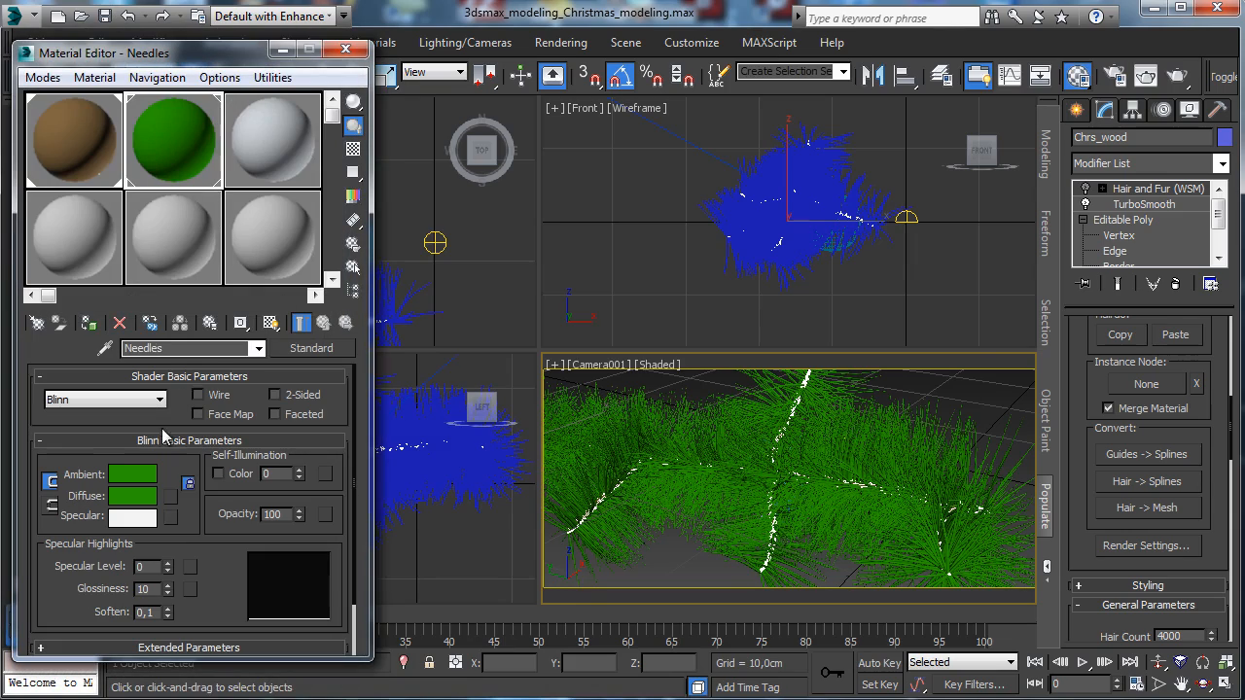
left_click(313, 348)
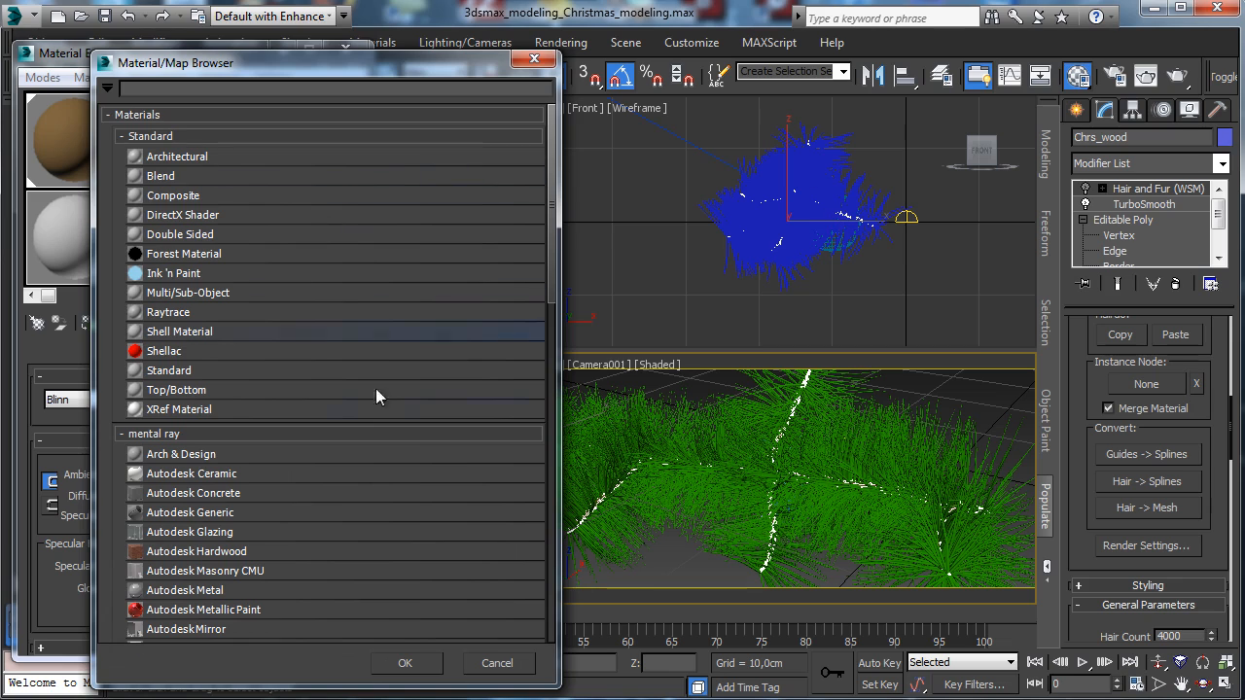
double_click(207, 454)
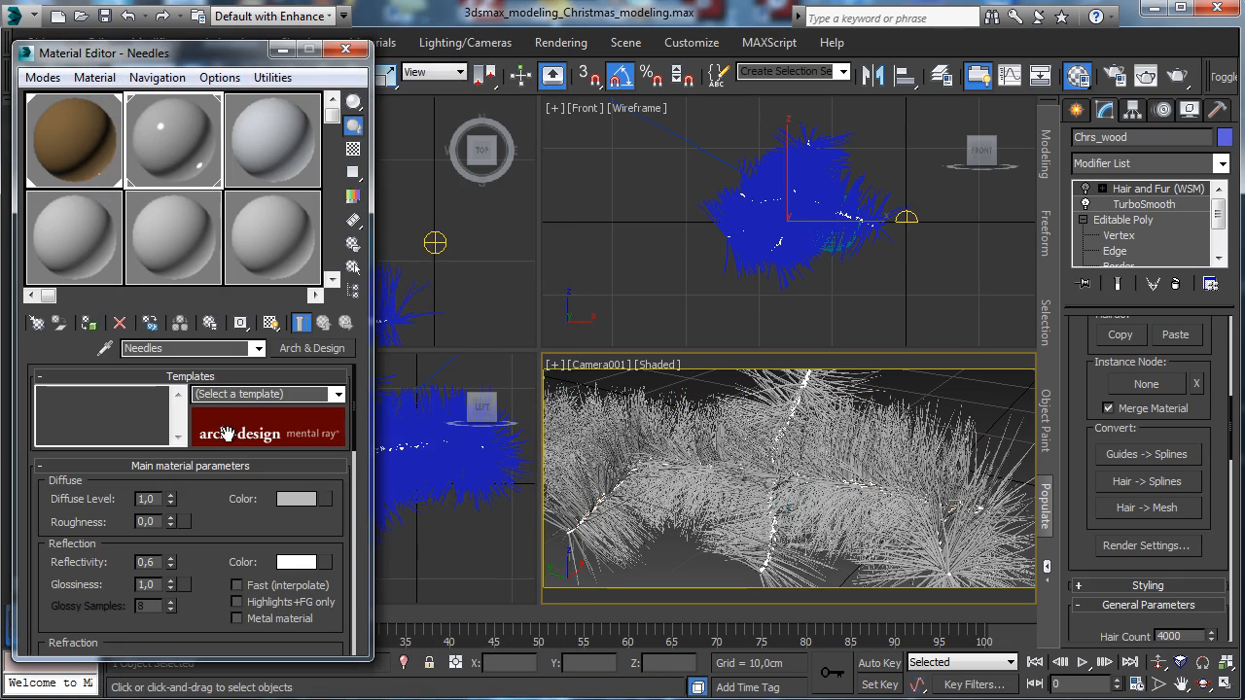
Give the Needles material a dark, fully saturated green diffuse color.
left_click(302, 499)
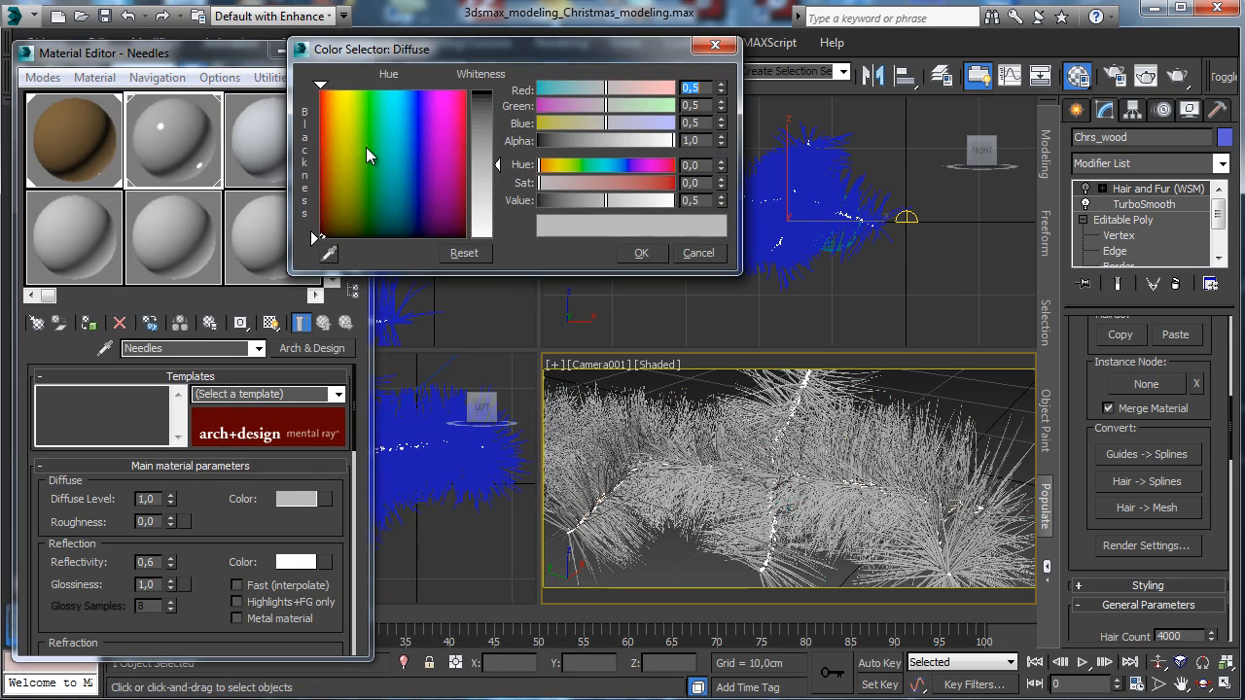
left_click(365, 147)
left_click(490, 97)
left_click_drag(593, 206, 578, 201)
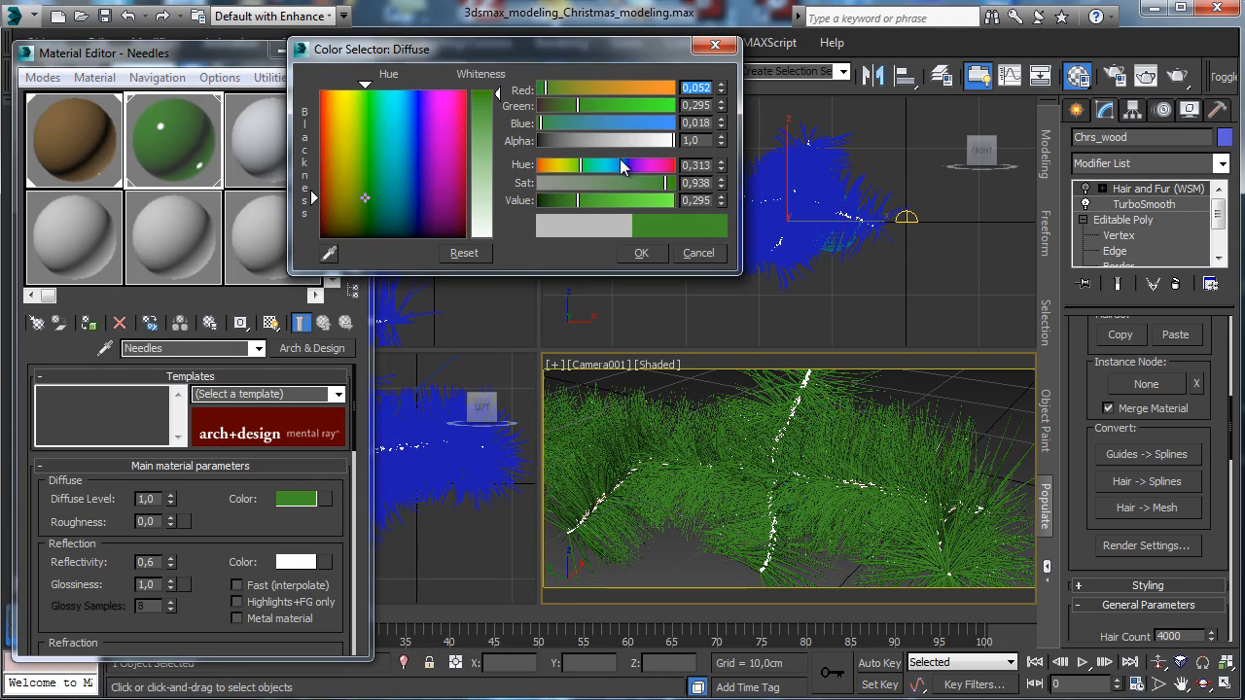
left_click_drag(653, 187, 676, 182)
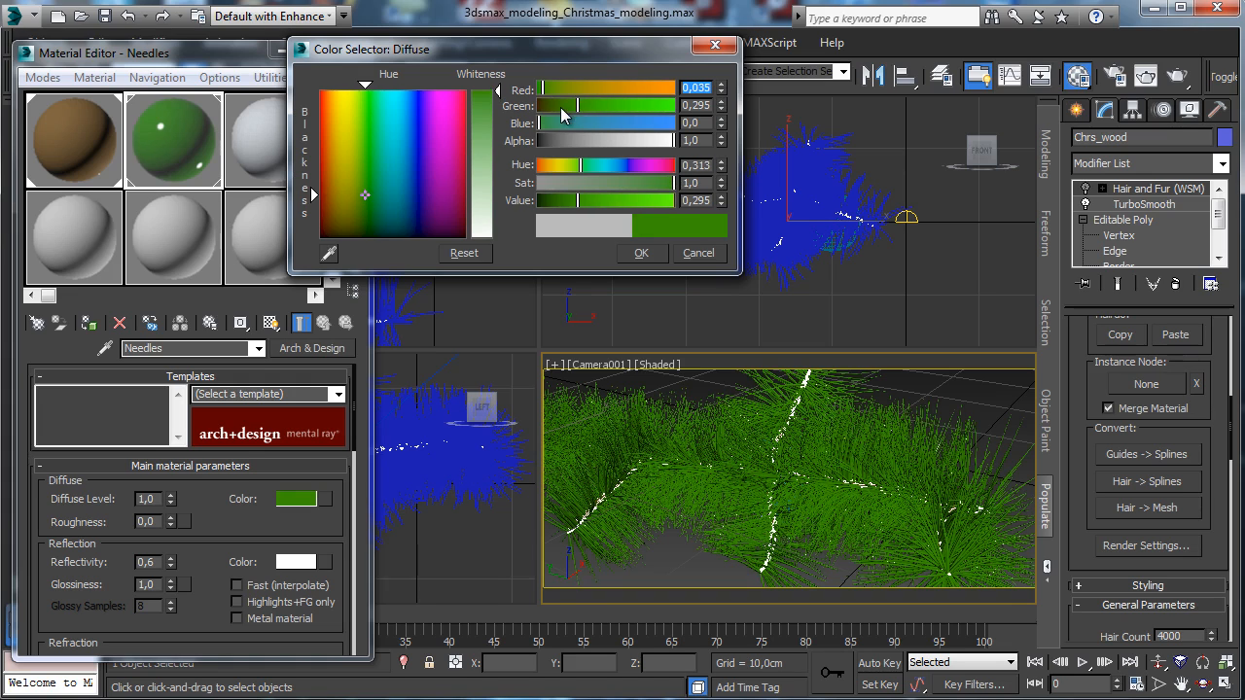
left_click(643, 252)
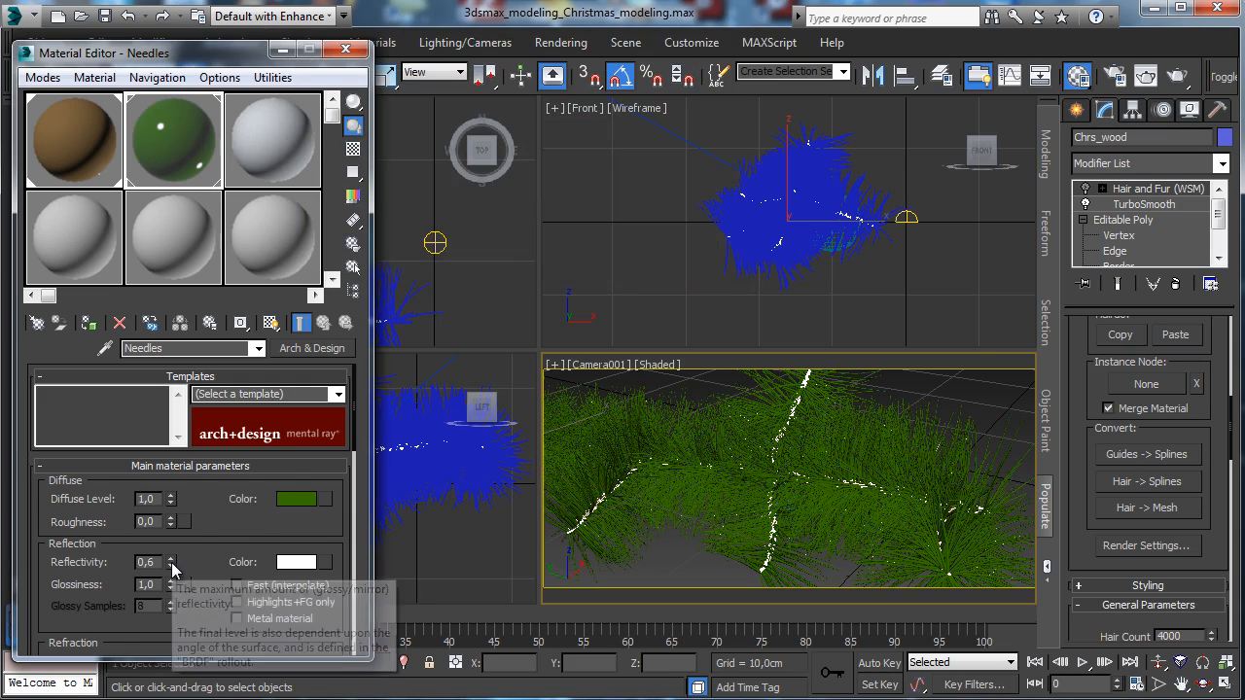
Give the Needles material a pale green reflection color, reflectivity 0,5 and glossiness 0,27.
left_click_drag(171, 569, 179, 647)
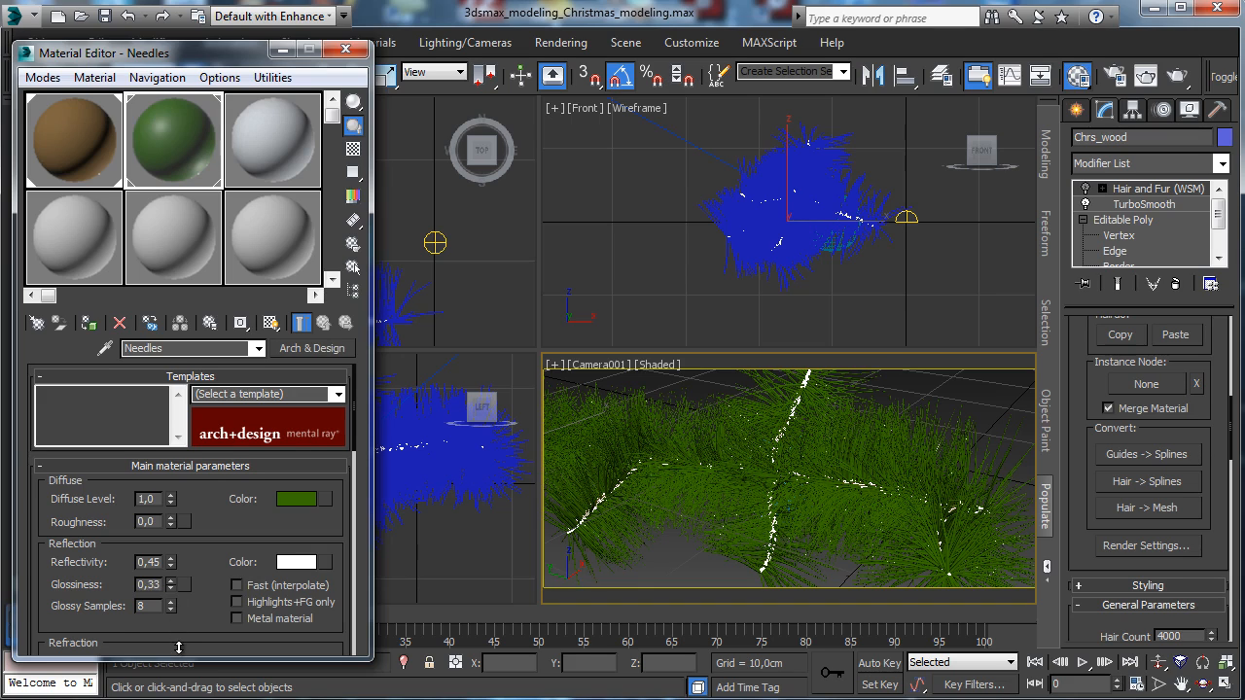
left_click(296, 562)
left_click(376, 187)
left_click_drag(483, 233, 484, 185)
left_click(640, 253)
left_click(171, 559)
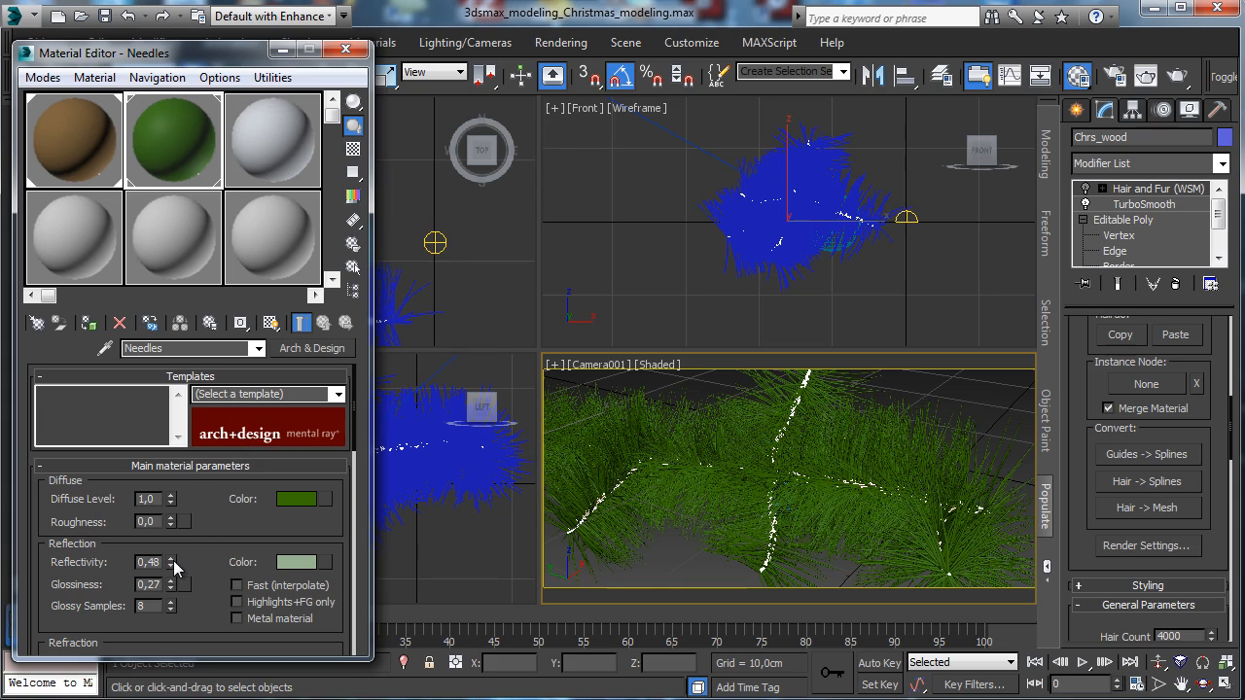
left_click(172, 560)
Enlarge and shift the render region over the middle of the branch and render it through the camera.
left_click(1146, 76)
left_click(424, 125)
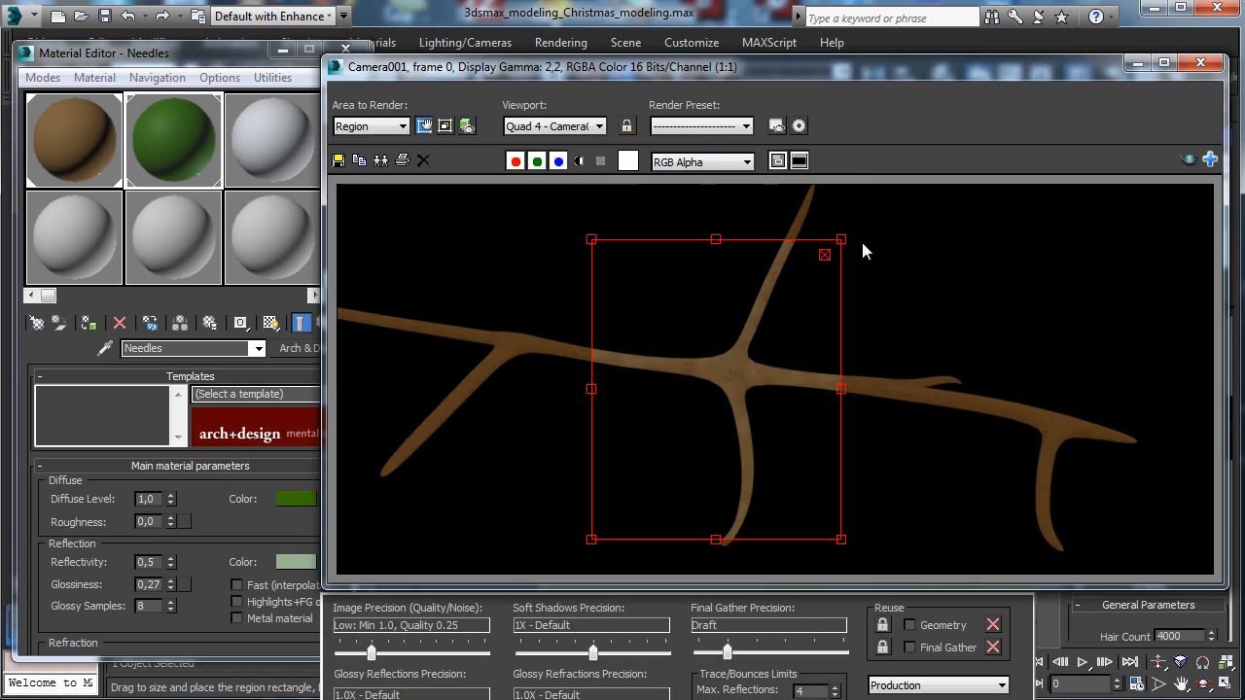
left_click_drag(843, 238, 922, 185)
left_click_drag(769, 241, 811, 242)
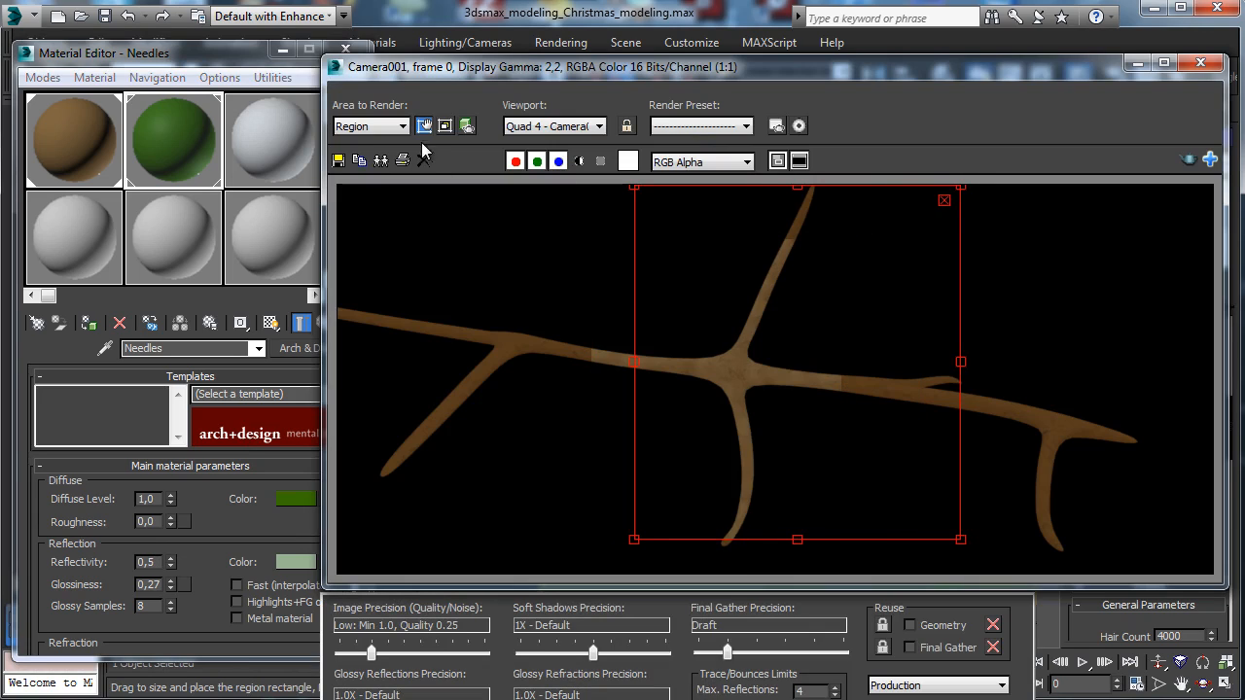
left_click(424, 126)
key("shift+q")
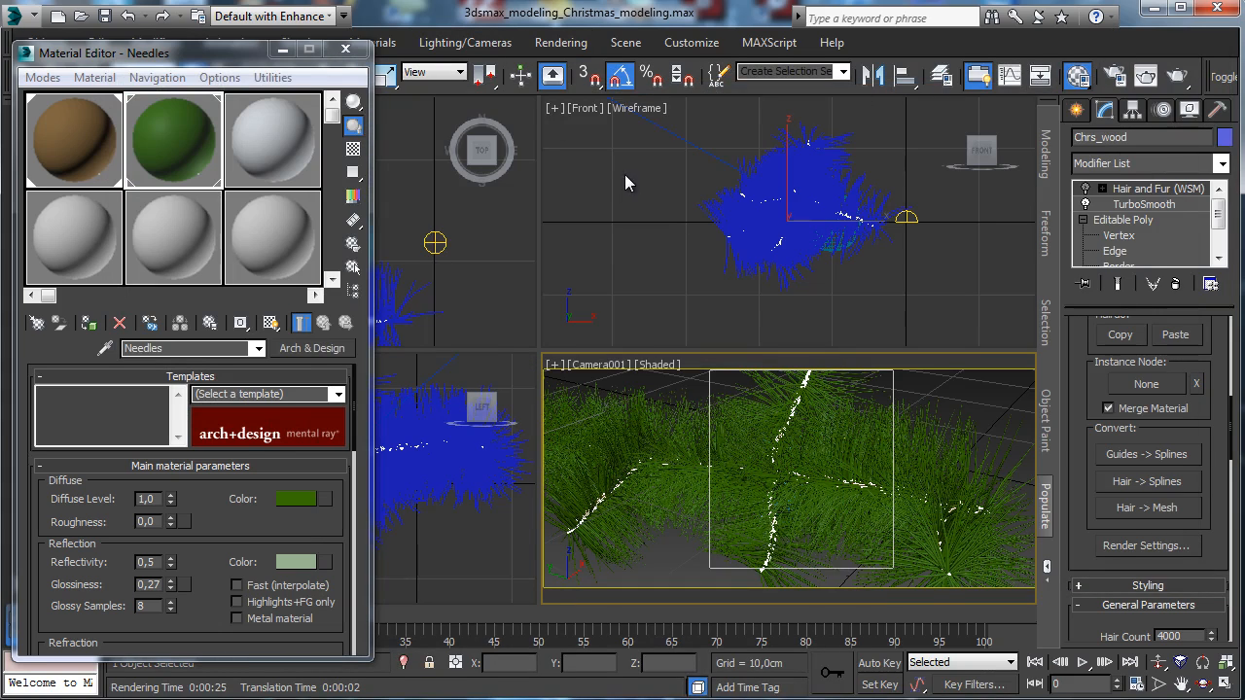
Assign the HDRI material's bitmap as the scene's environment map and cancel the test render in progress.
right_click(659, 170)
key("8")
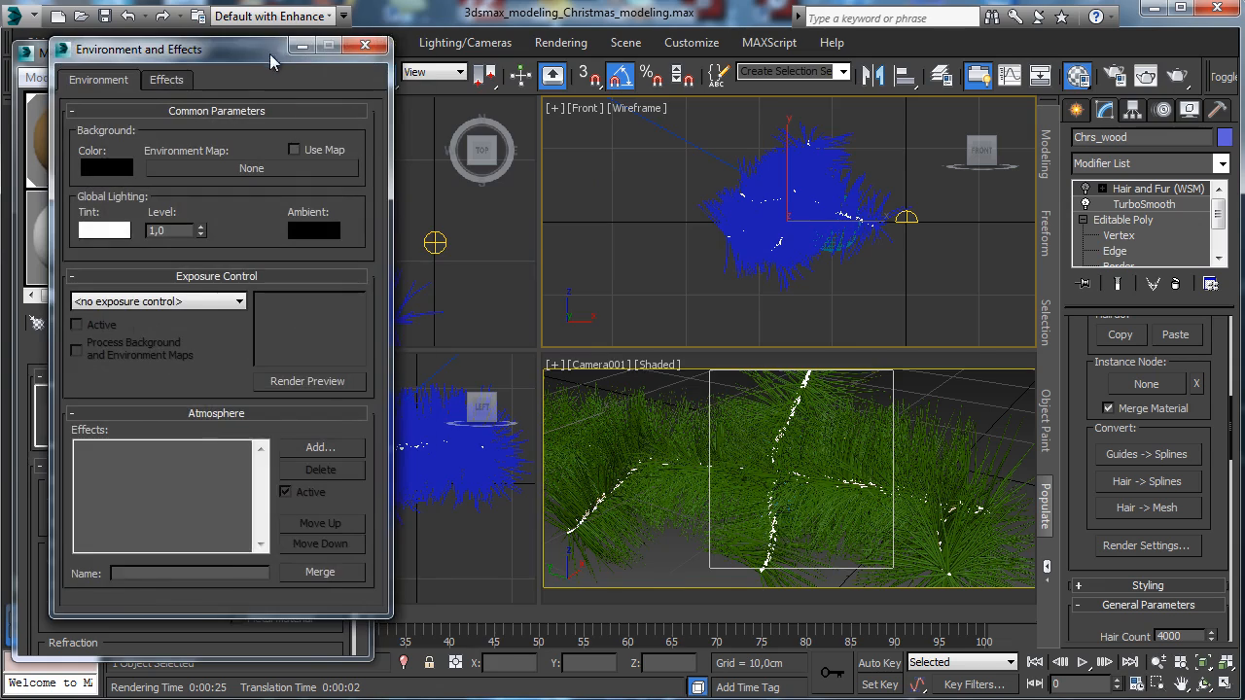
left_click_drag(269, 54, 743, 75)
left_click(287, 156)
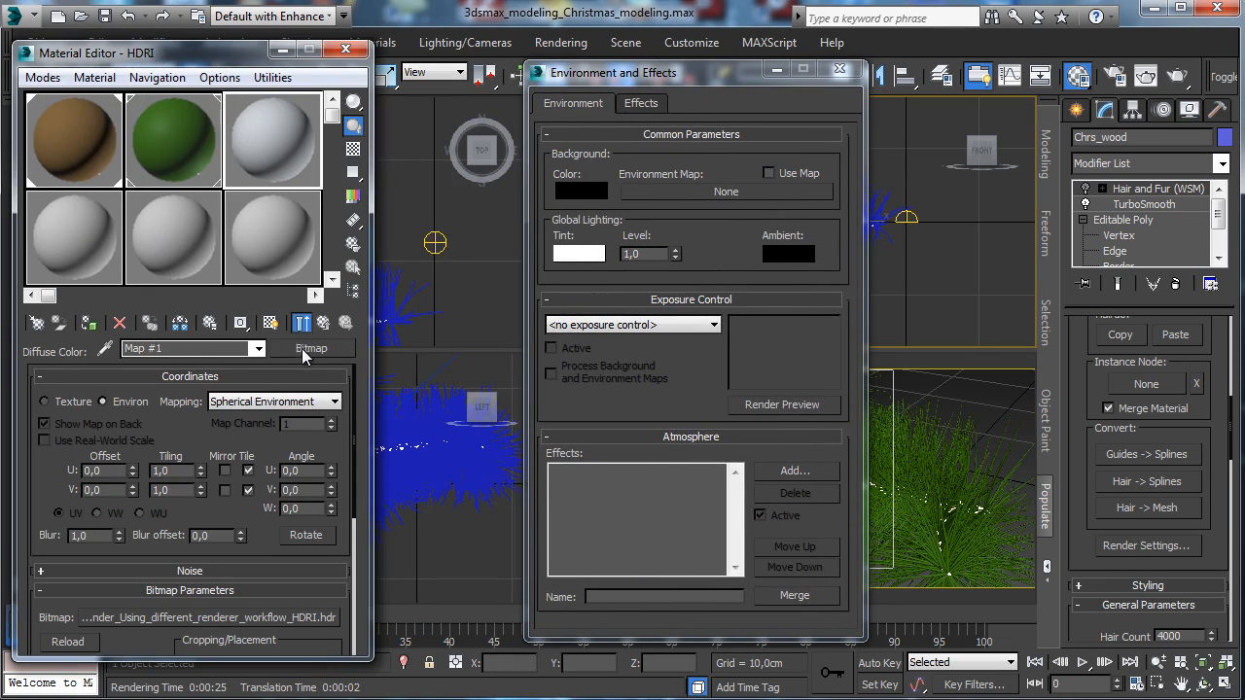
left_click_drag(301, 348, 736, 195)
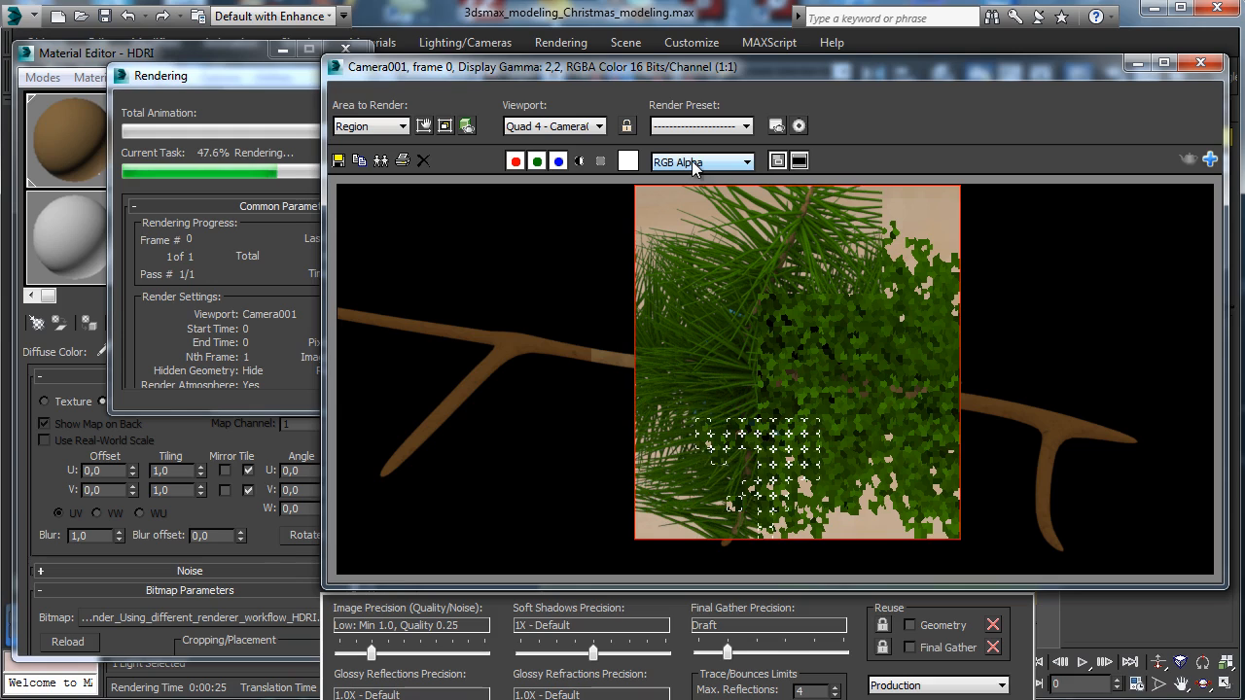
left_click(268, 87)
left_click(415, 105)
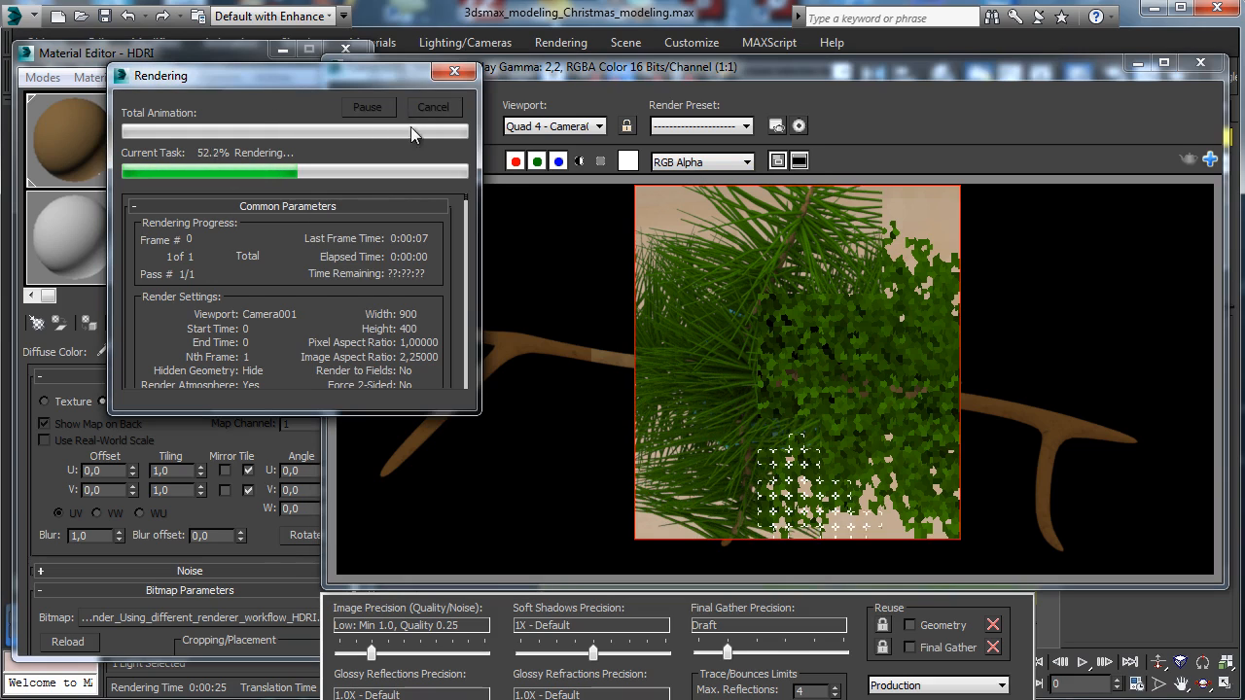
Set the Needles material's glossiness to 0,5 and its reflectivity to 0,6.
left_click(174, 141)
double_click(146, 509)
type("0,5")
key("Return")
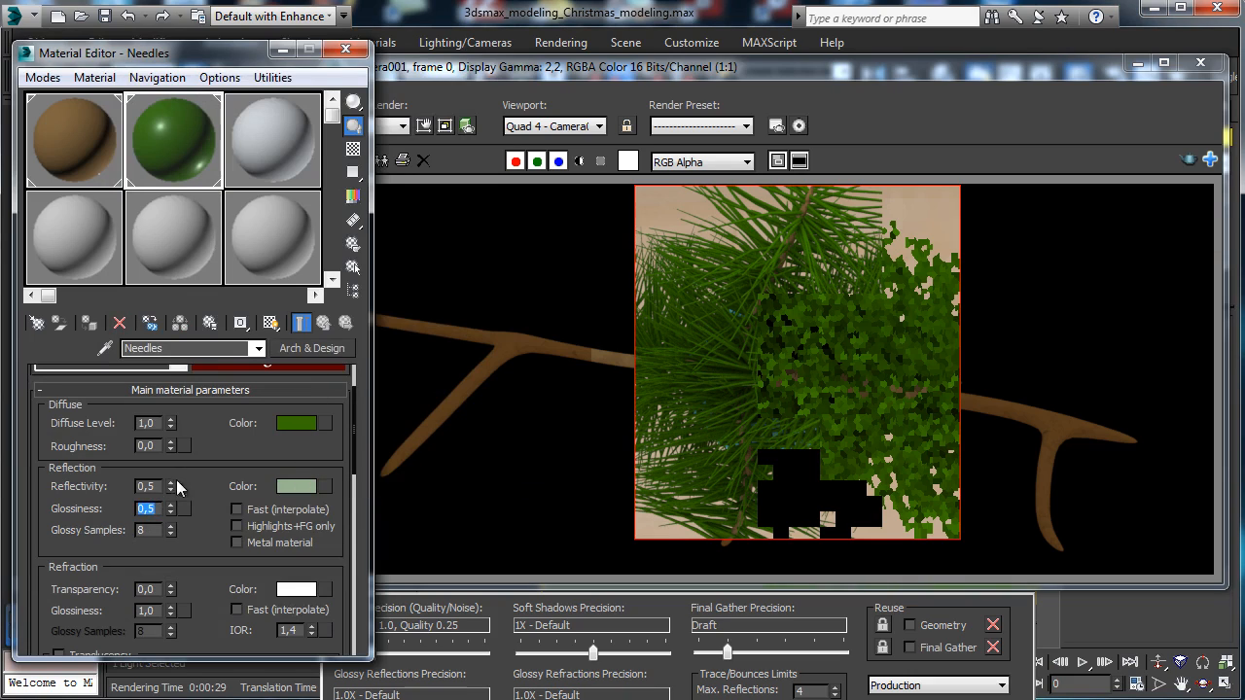
left_click(156, 485)
key("BackSpace")
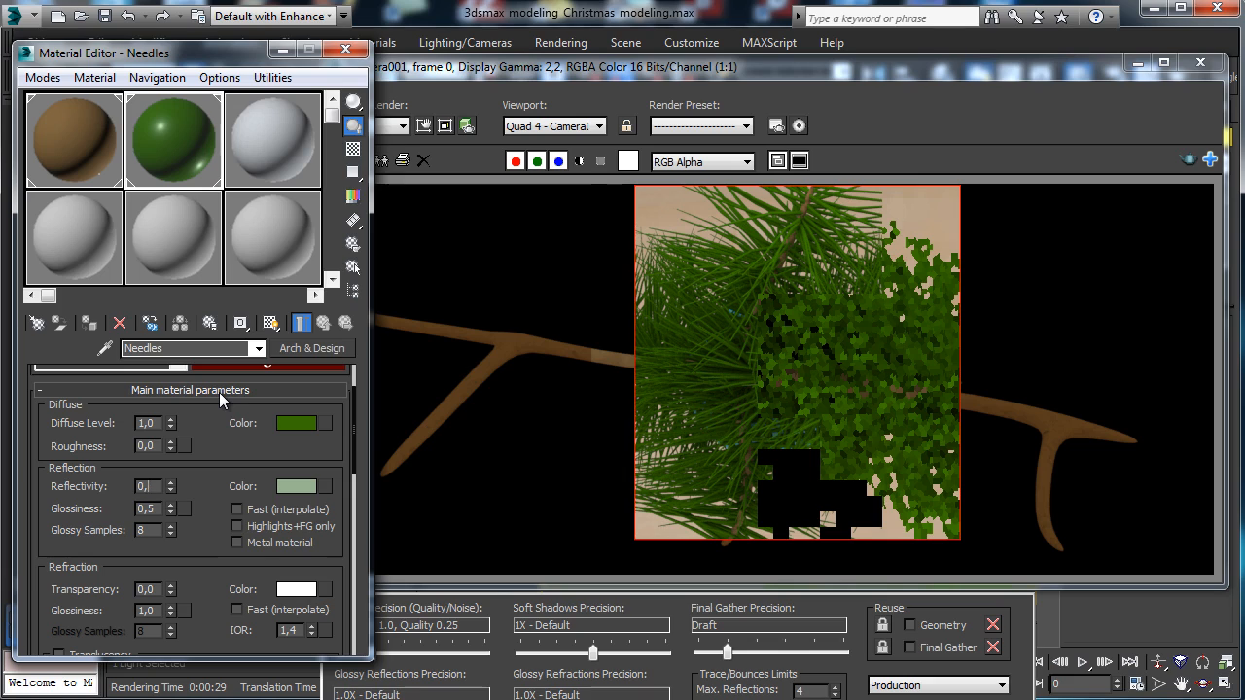
type("6")
key("Return")
Switch the Needles material's BRDF to By IOR (fresnel reflections).
scroll(206, 506, "down", 5)
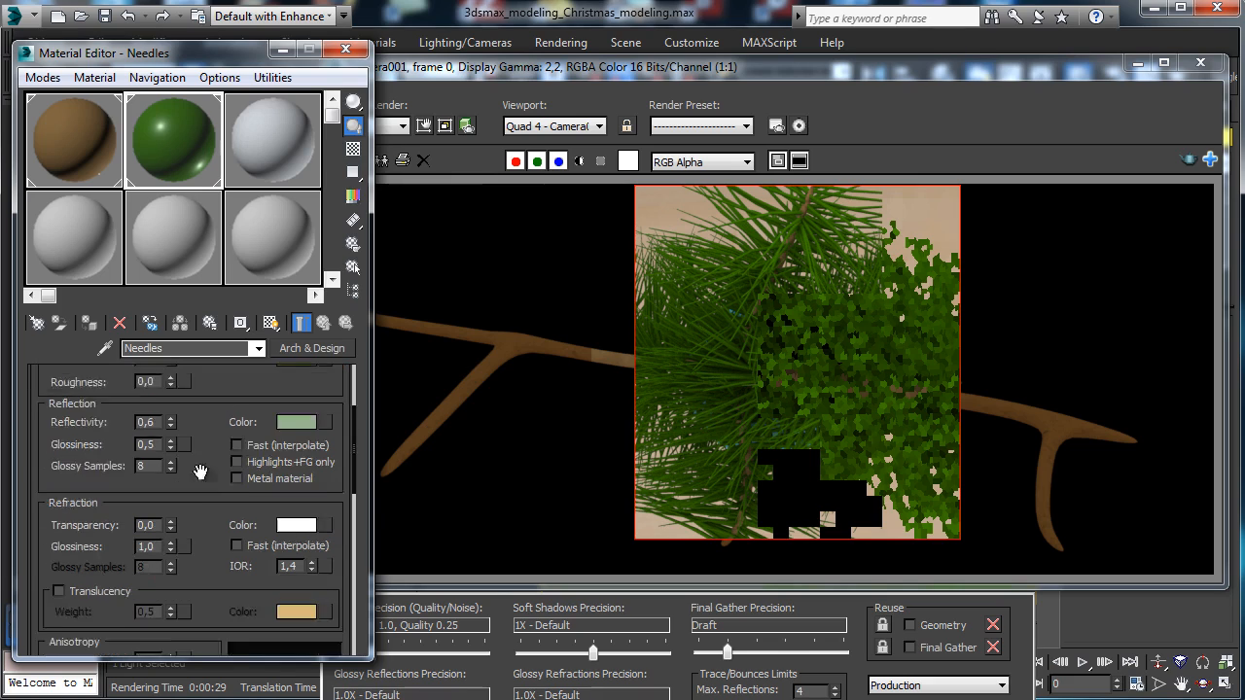
scroll(209, 499, "down", 3)
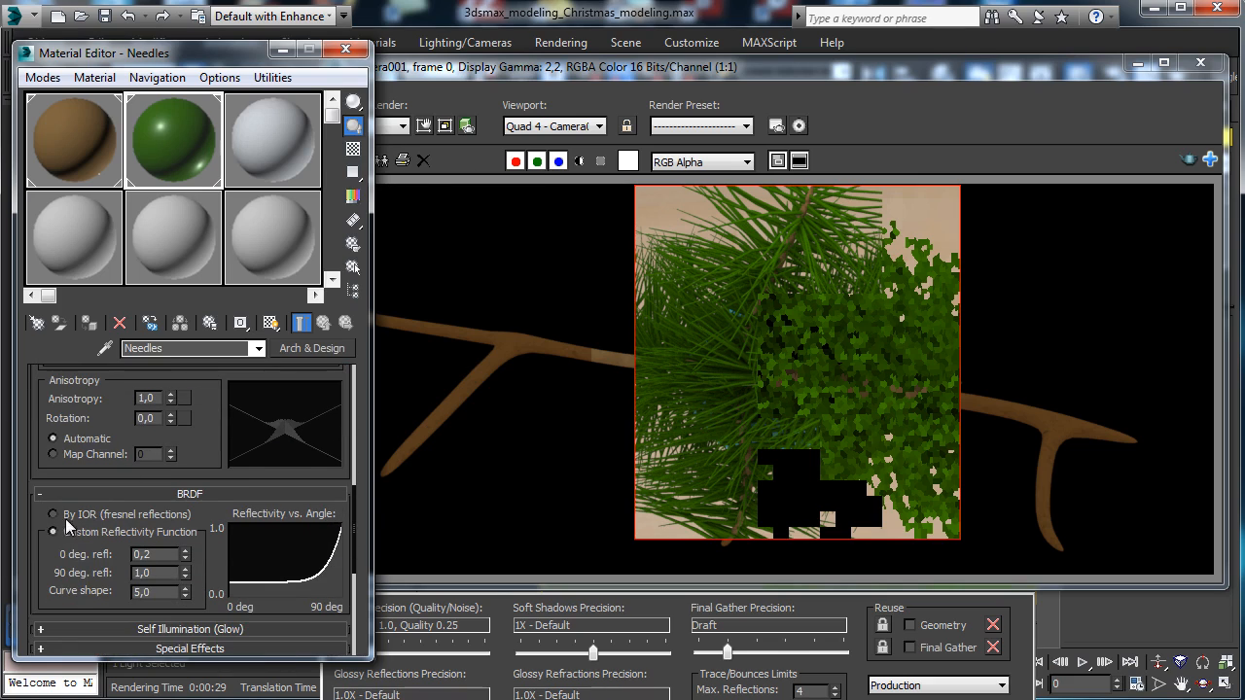
scroll(200, 417, "up", 2)
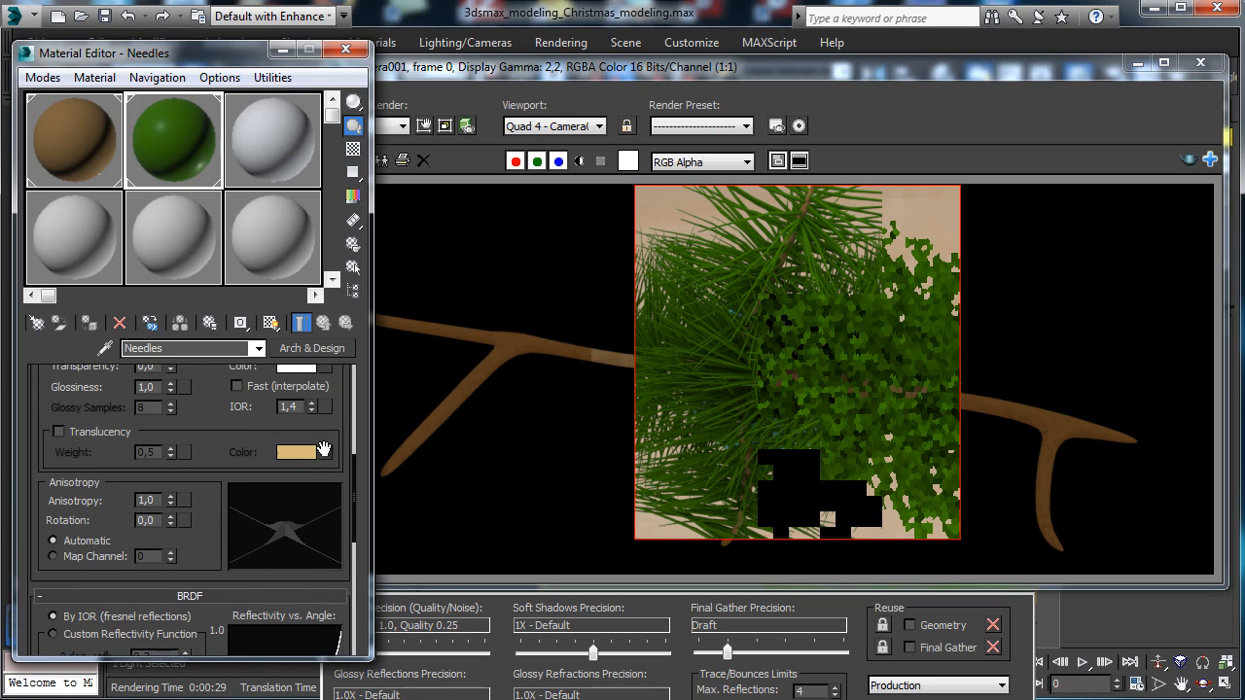
Return the render area from Region to View and set the Needles material's reflectivity to 0,84.
left_click(972, 699)
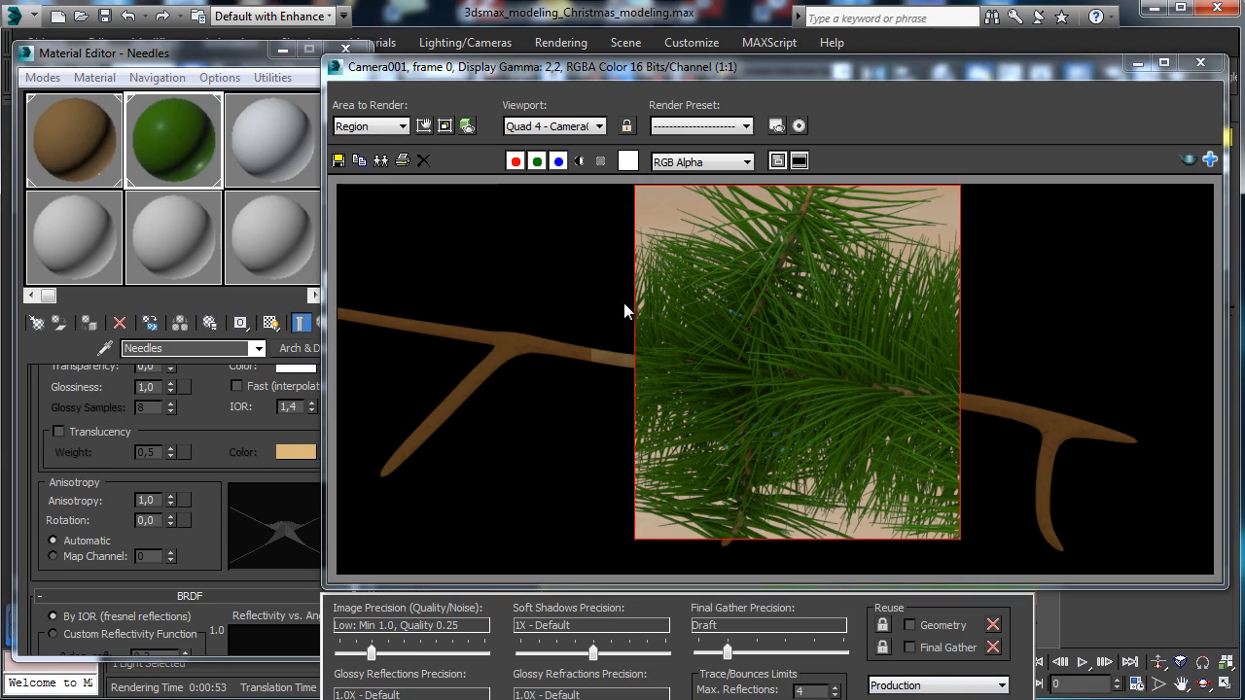
left_click(1138, 64)
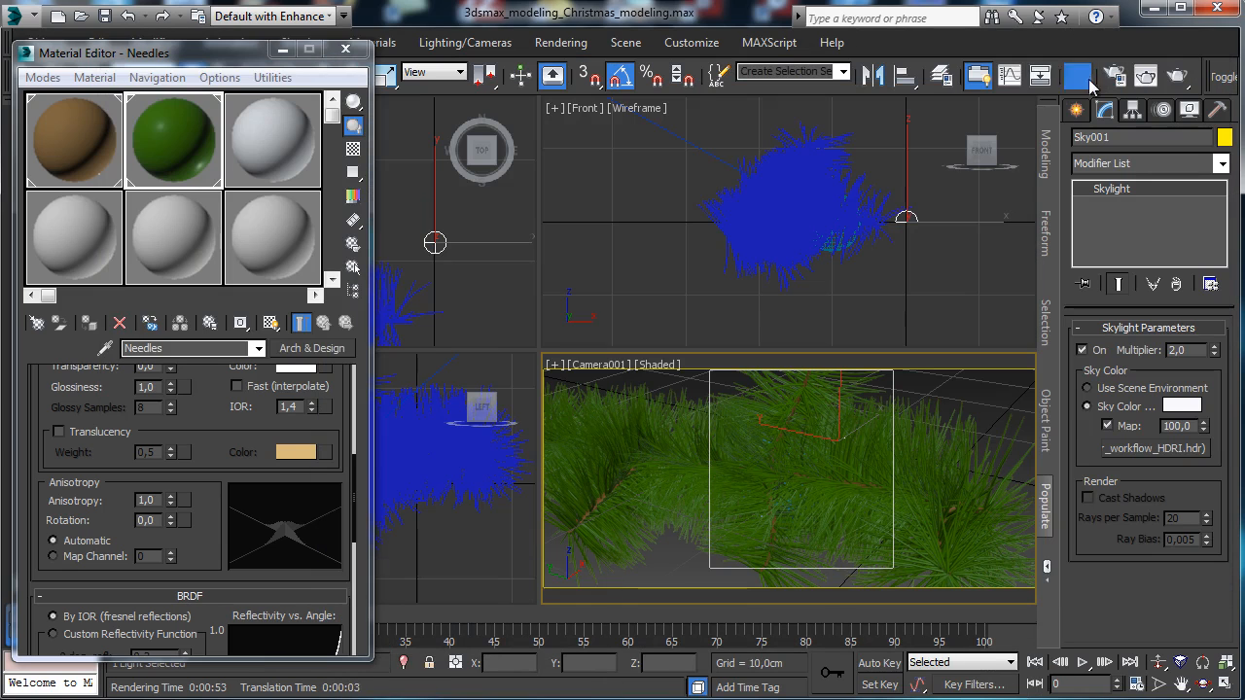
left_click(1146, 76)
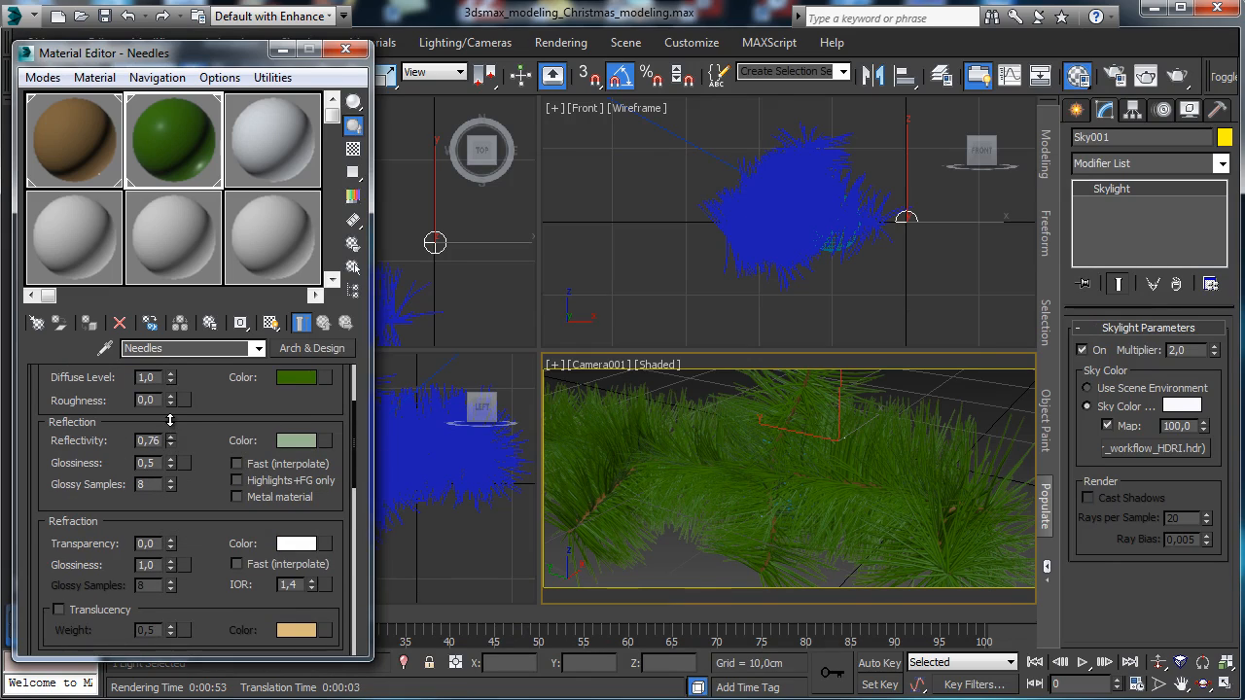
left_click_drag(170, 422, 167, 408)
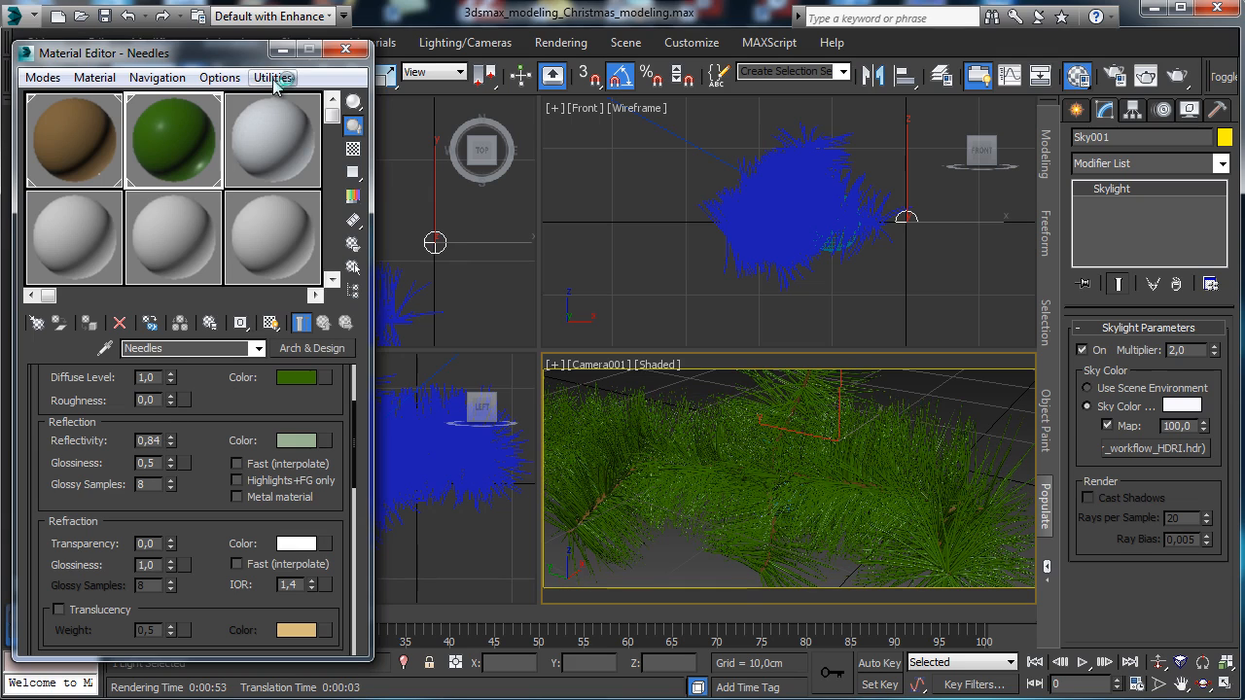
Maximize the Camera001 viewport and assign a Gradient Ramp map to the Needles material's diffuse color.
scroll(219, 408, "up", 2)
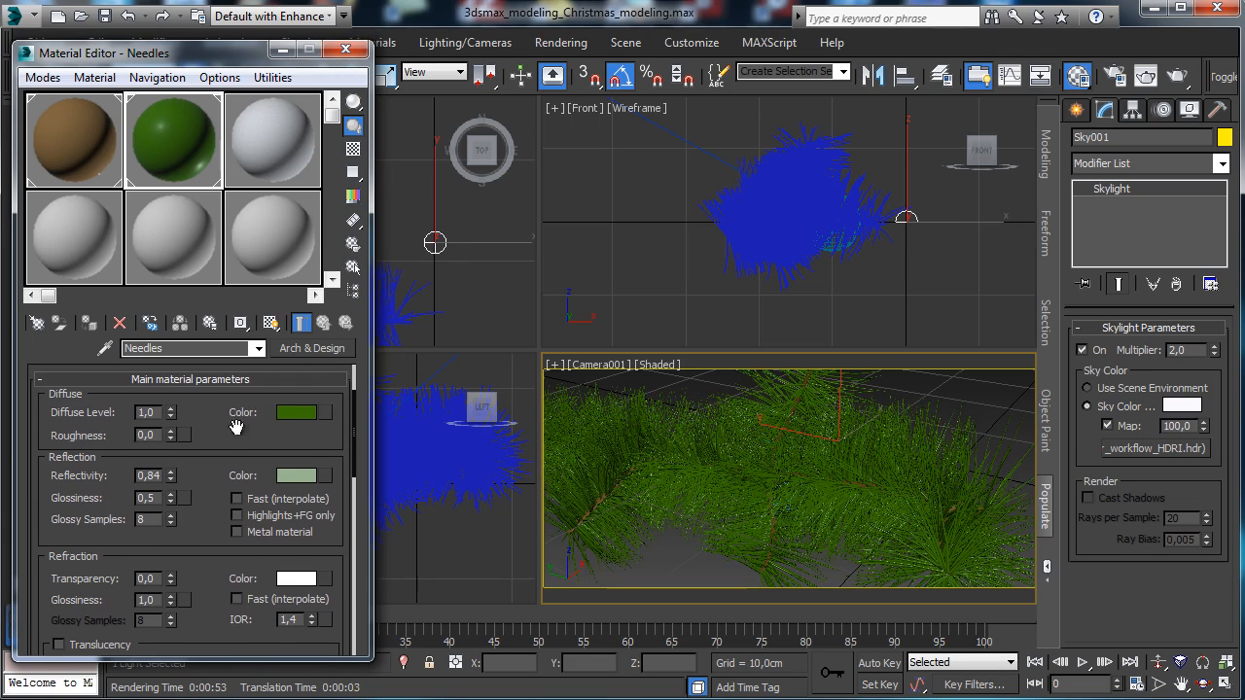
left_click(324, 415)
left_click(495, 661)
left_click(1224, 685)
left_click(324, 413)
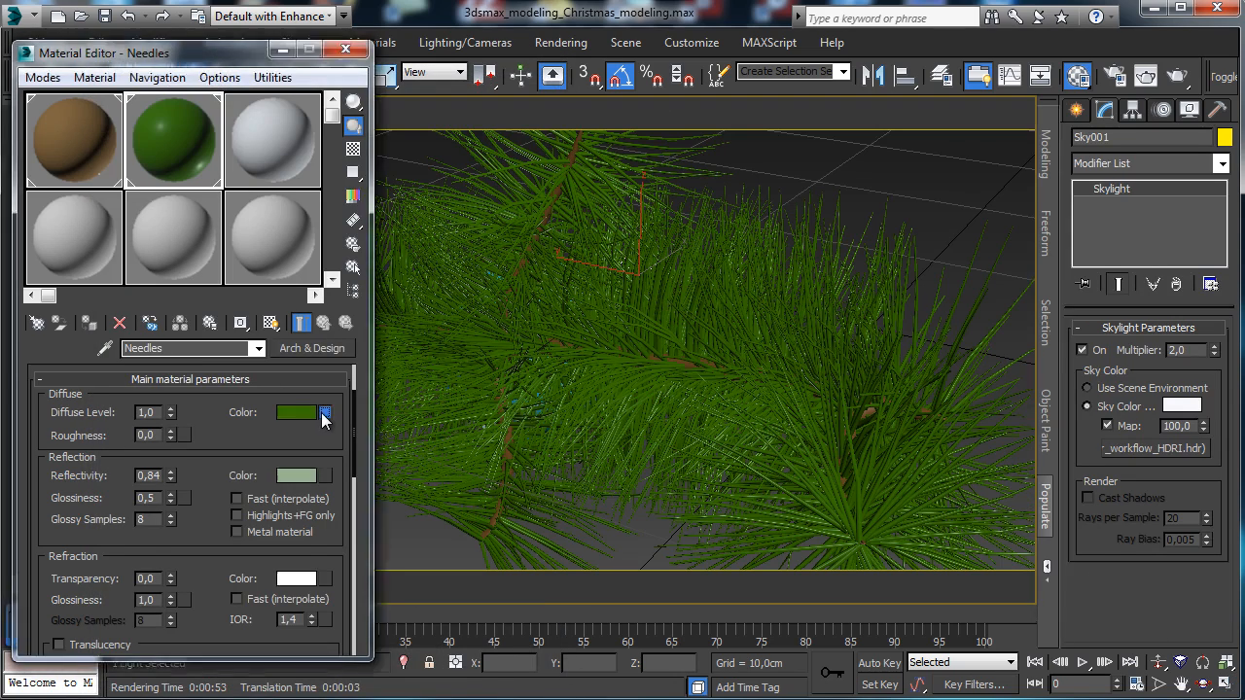
double_click(184, 370)
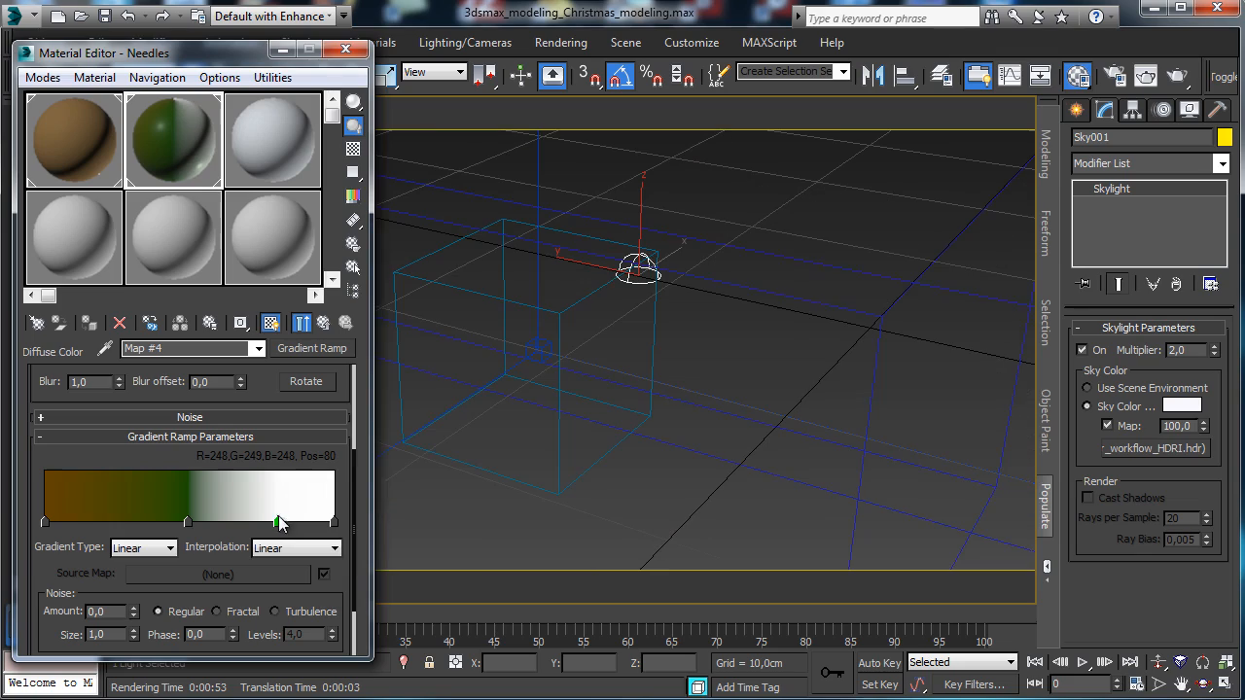
Delete the gradient ramp's flag at position 80 and recolor its end flag green (R=0, G=130, B=0).
right_click(278, 523)
left_click(329, 617)
double_click(334, 522)
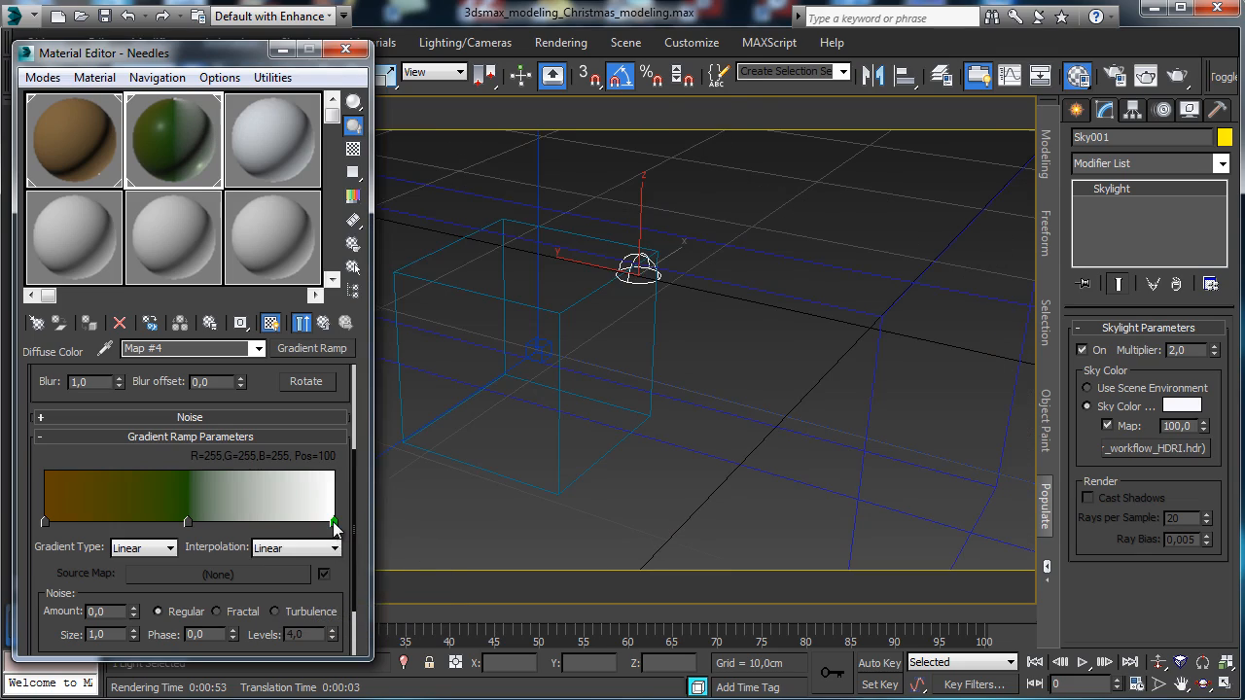
left_click(368, 201)
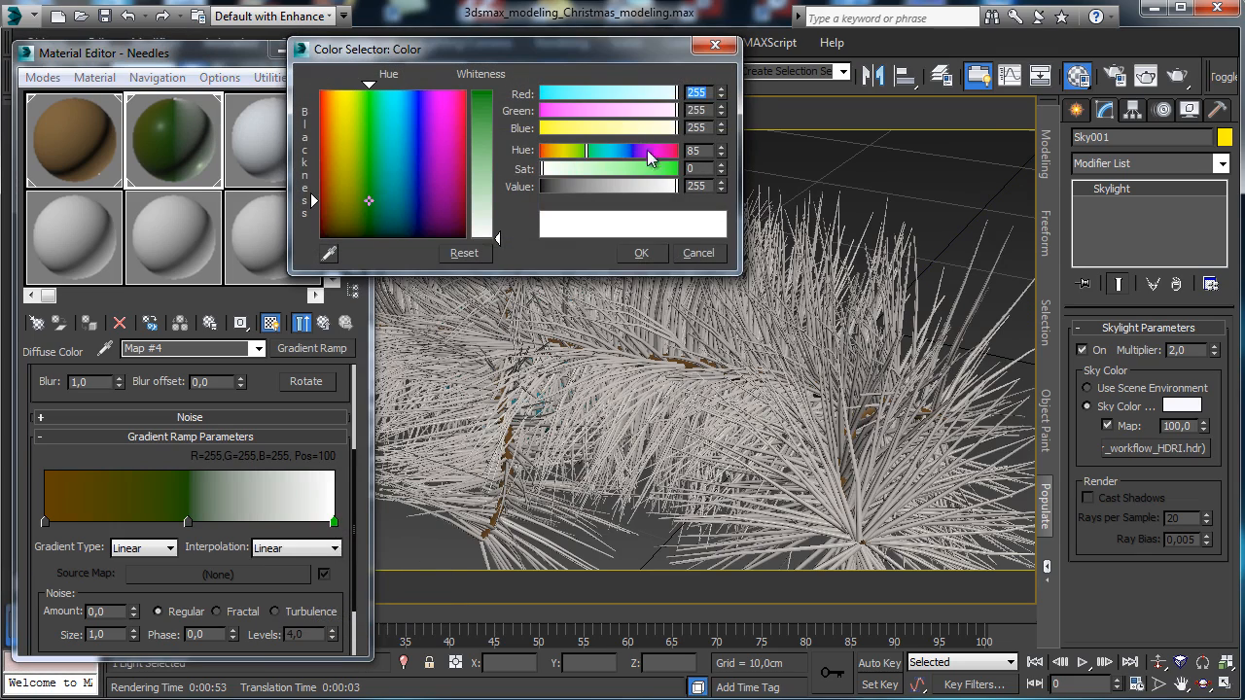
left_click_drag(669, 169, 716, 172)
left_click(610, 186)
left_click(640, 254)
Rotate the gradient ramp to a W angle of 90 and move its middle flag to position 69.
left_click_drag(260, 397, 260, 458)
double_click(295, 416)
type("90")
key("Return")
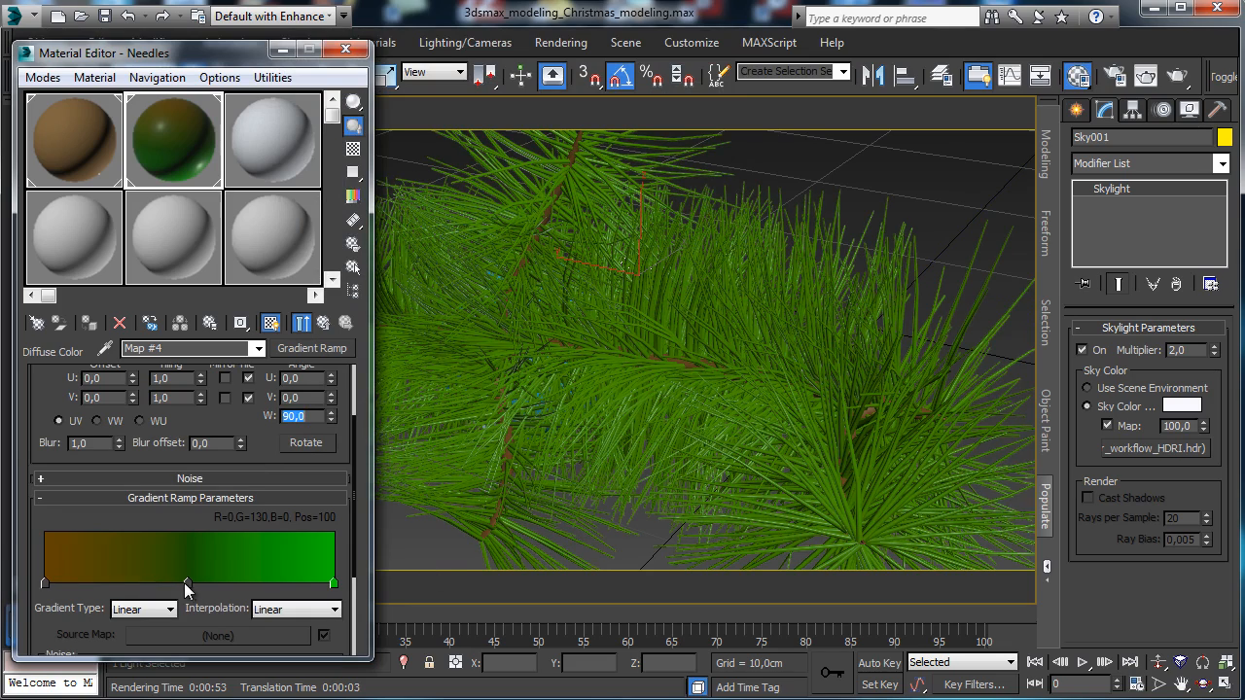
left_click_drag(187, 583, 243, 583)
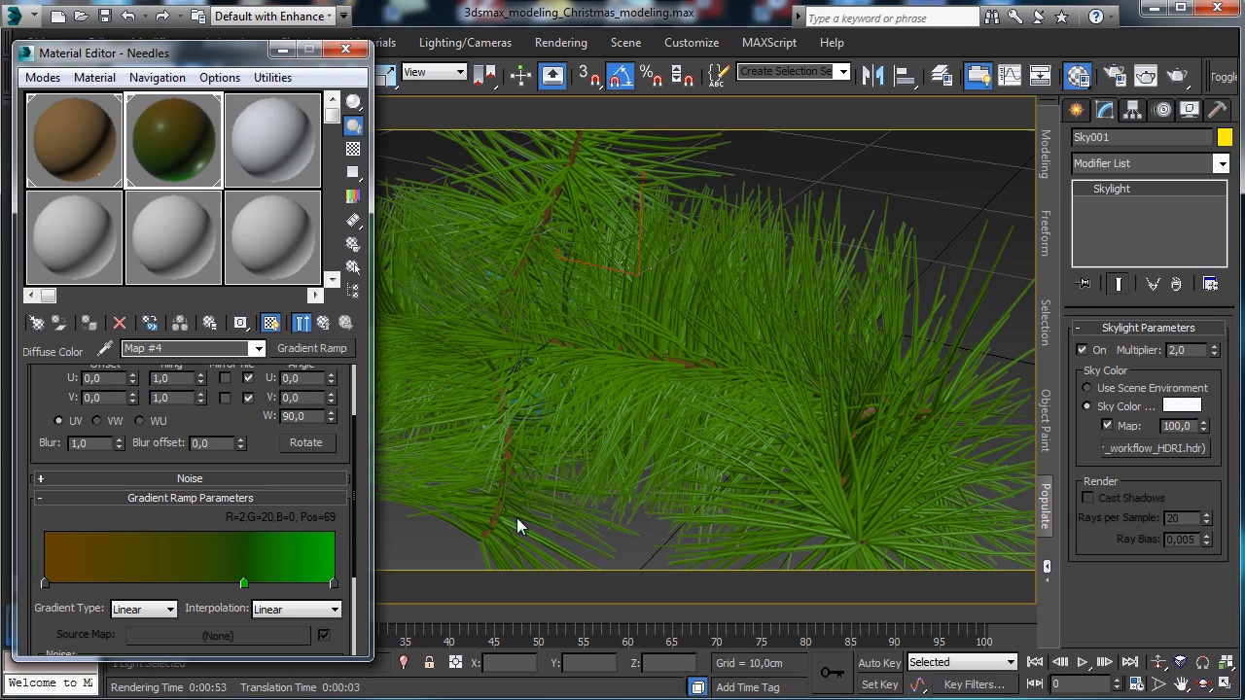
Replace the Needles material's Gradient Ramp diffuse map with a Noise map.
left_click(326, 348)
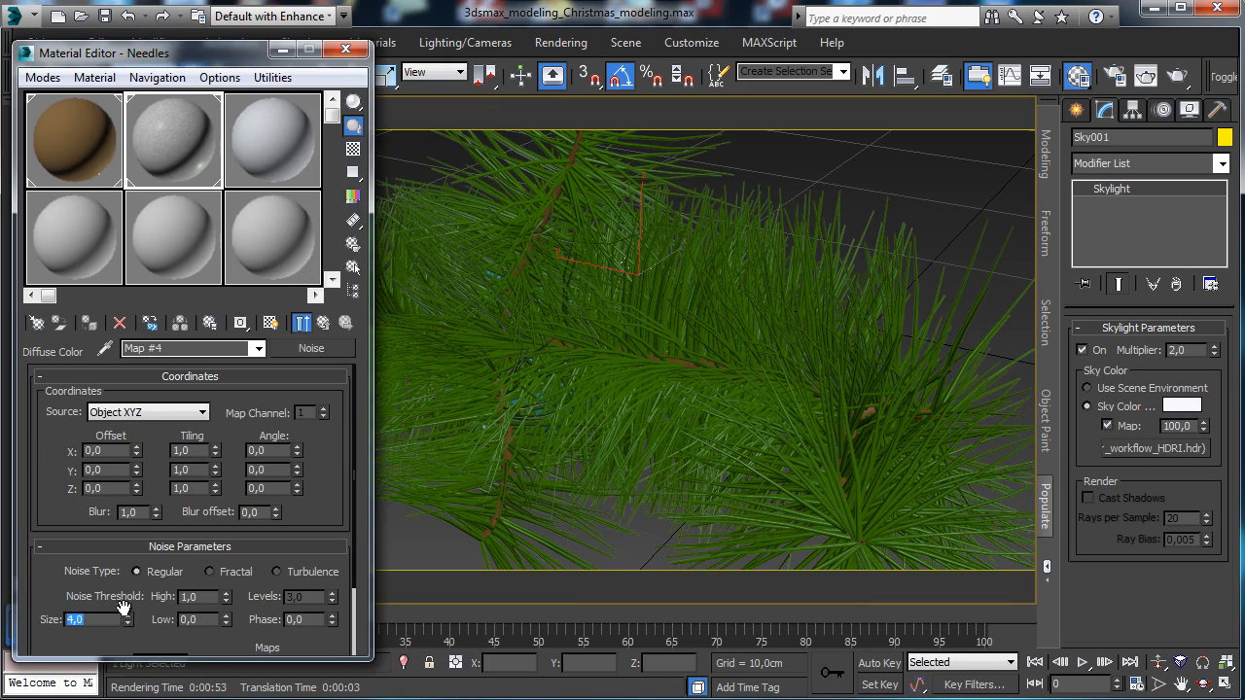
scroll(320, 515, "down", 3)
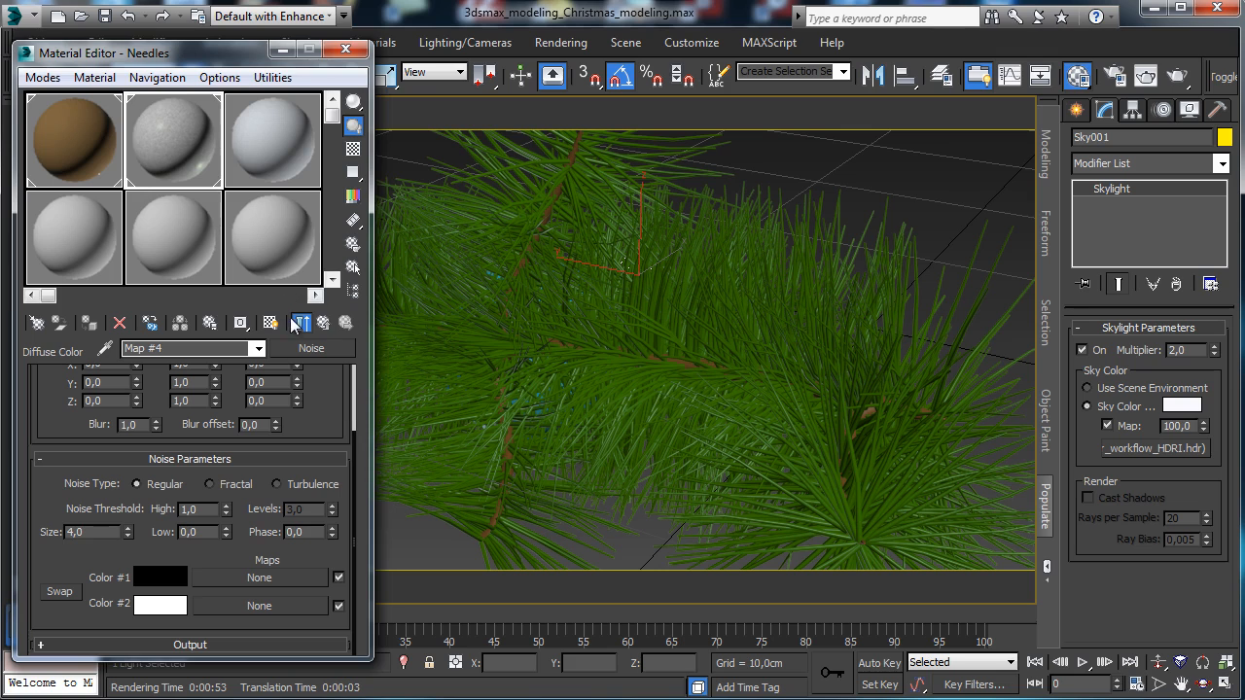
left_click(300, 324)
left_click(300, 327)
left_click(271, 325)
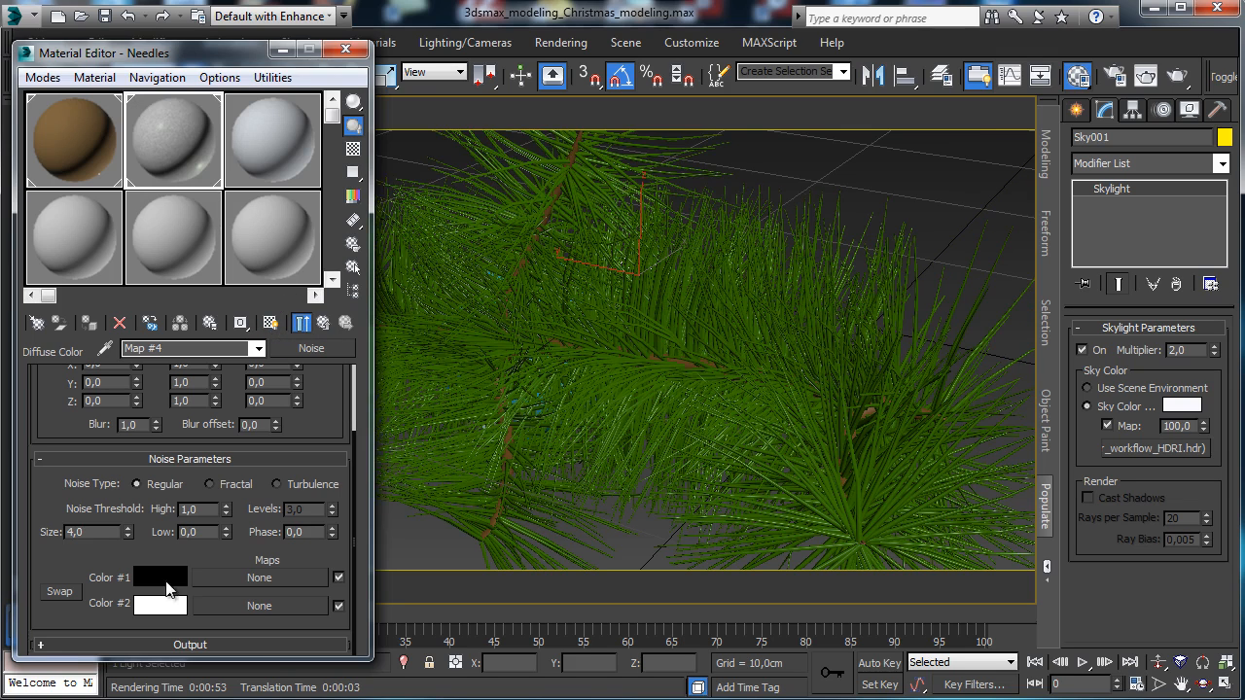
Set the Noise map's Color #1 to a muted dark green and Color #2 to a brighter saturated green.
left_click(163, 581)
mouse_move(541, 111)
left_mouse_down()
mouse_move(563, 111)
mouse_move(543, 128)
left_mouse_up()
left_click(625, 169)
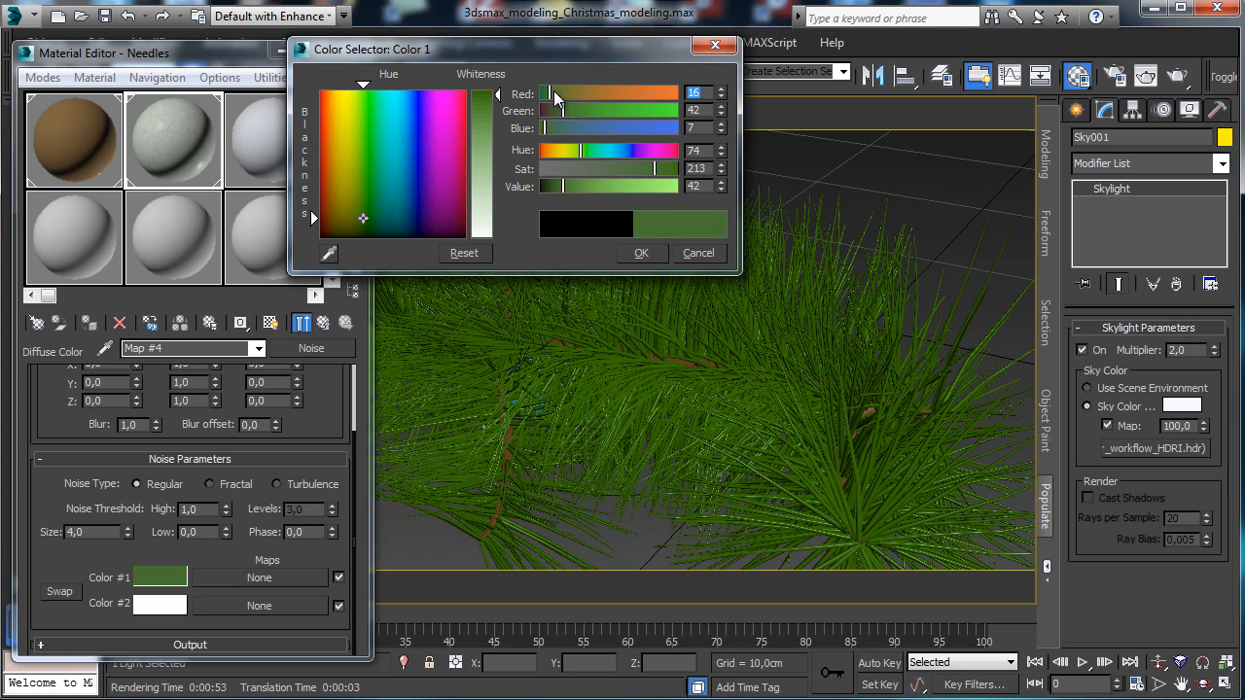
left_click(641, 252)
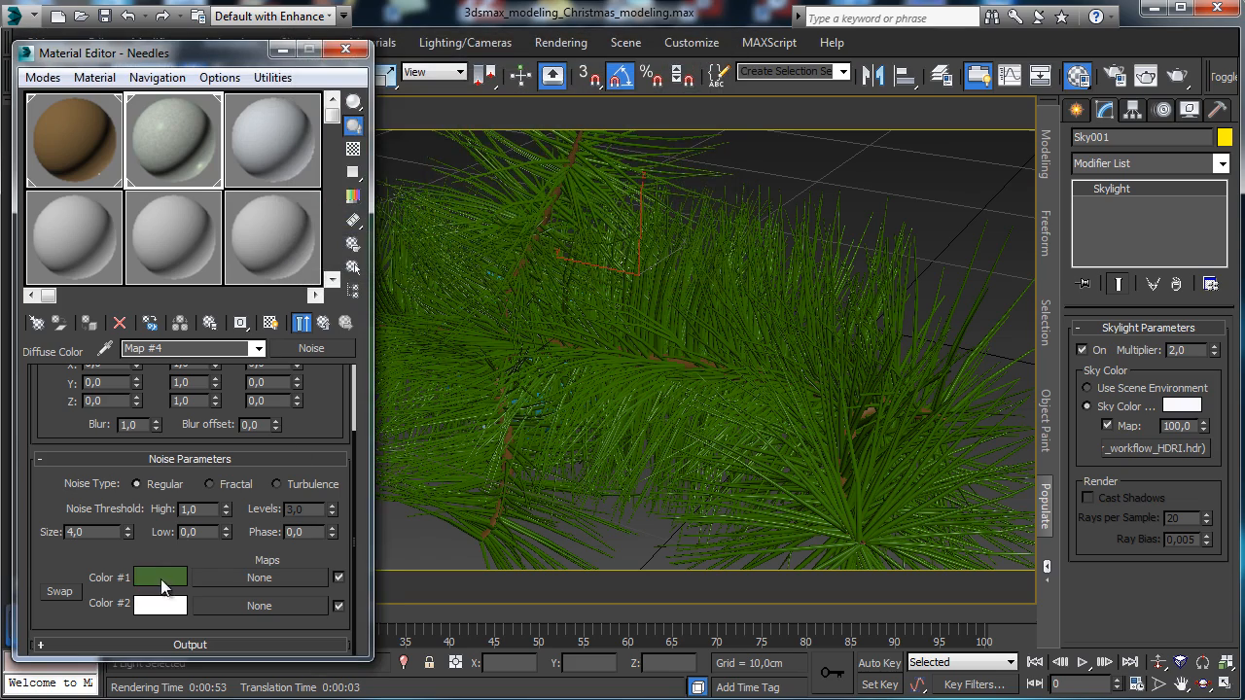
left_click(159, 604)
left_click(365, 213)
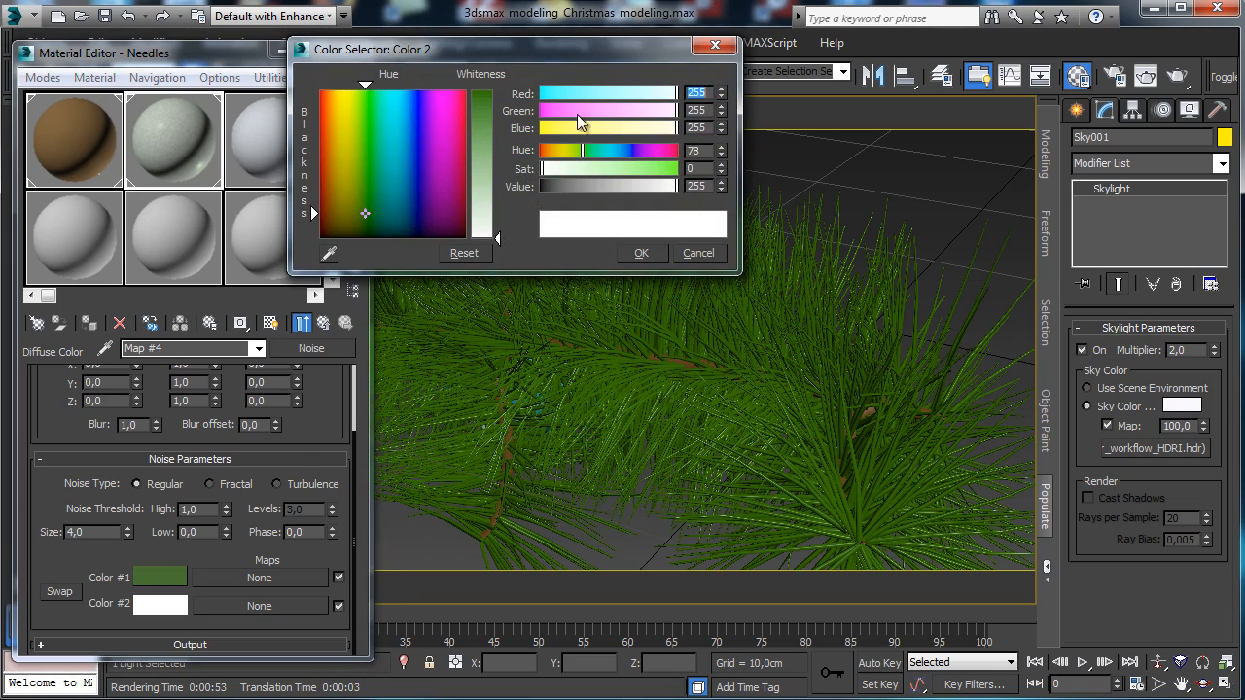
left_click_drag(497, 237, 496, 93)
left_click(640, 253)
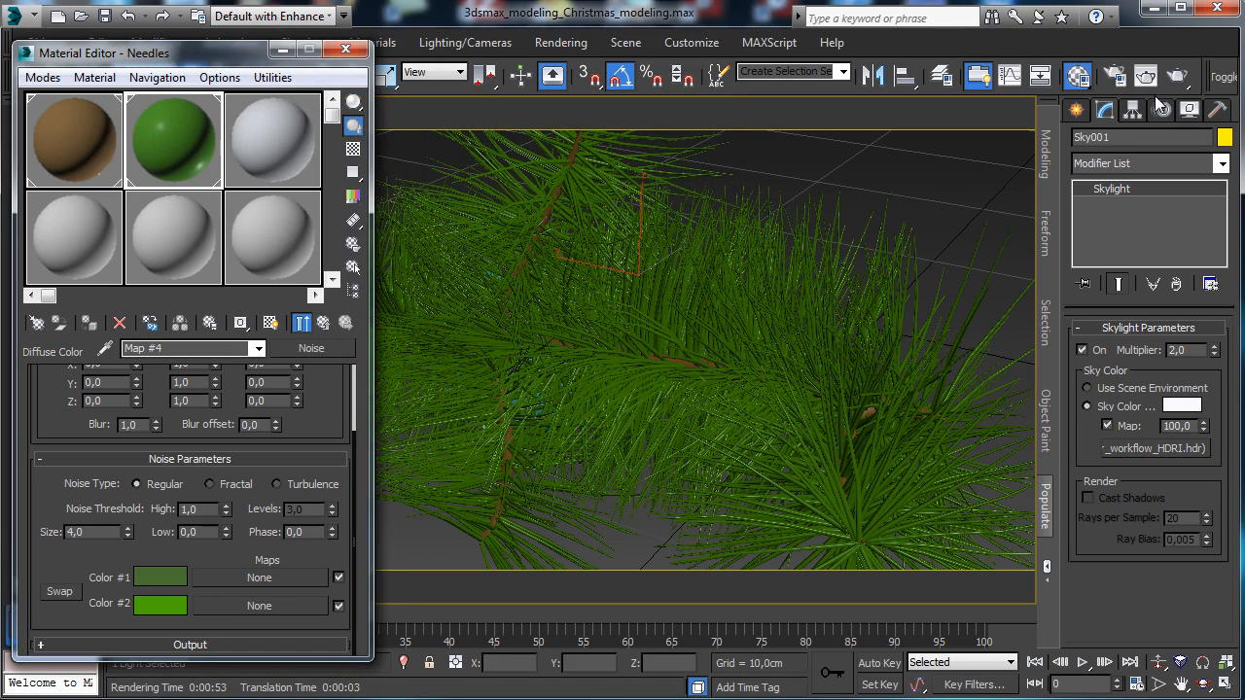
Render the full camera view to check the noise-mapped needles.
left_click(1176, 76)
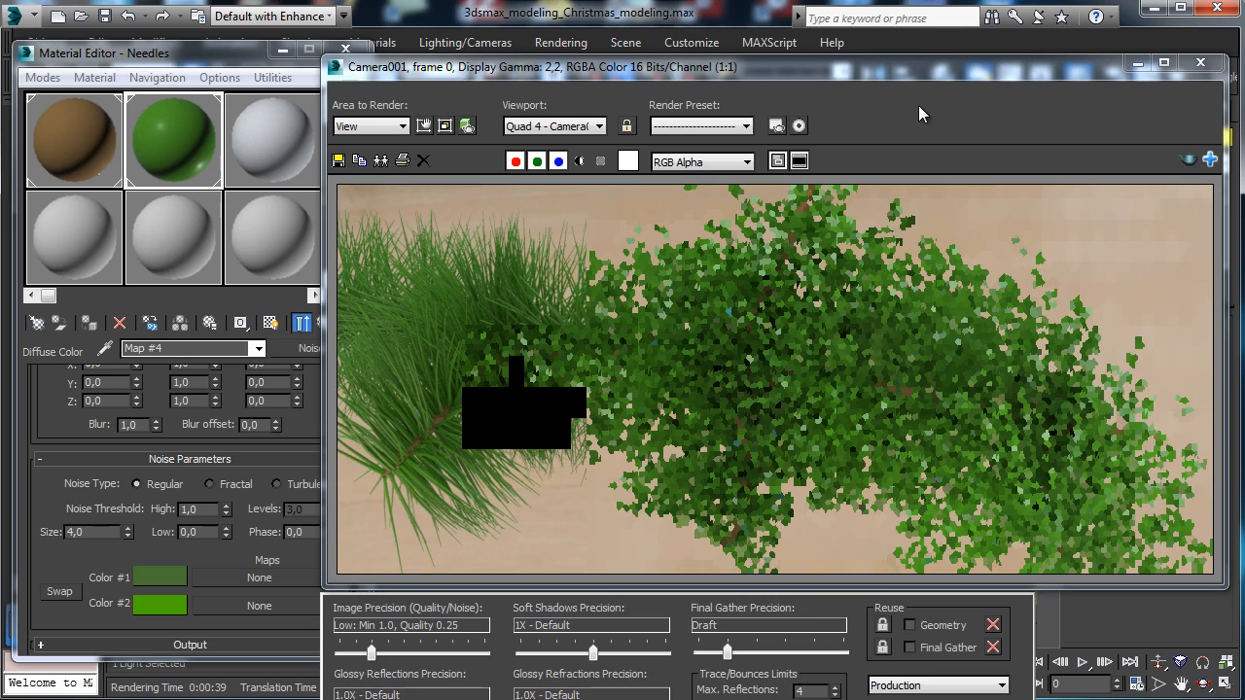
left_click(1137, 62)
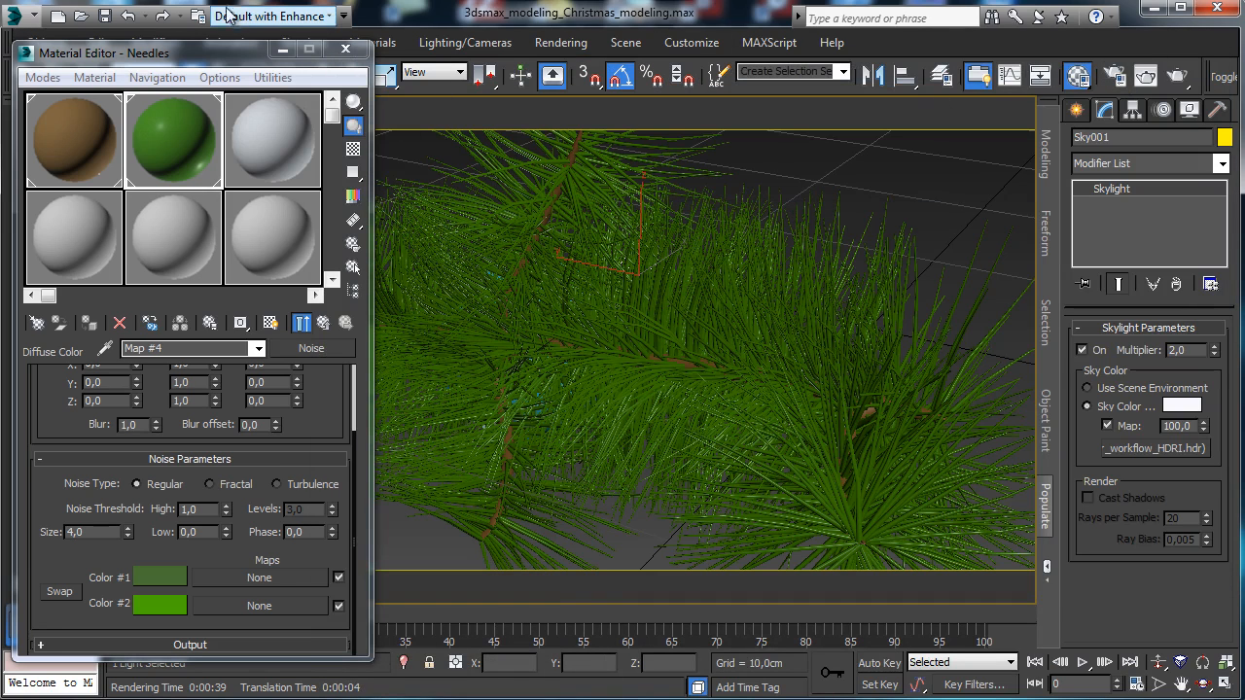
left_click(1122, 75)
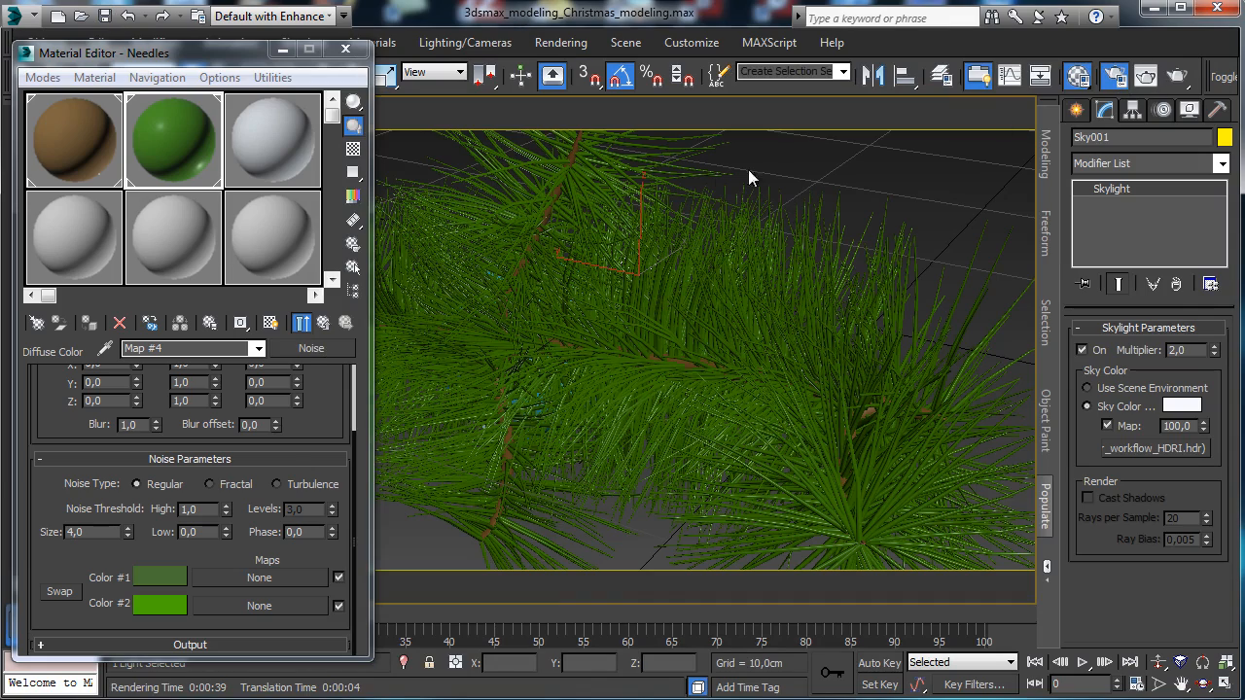
left_click(109, 97)
left_click(333, 41)
Select Camera001 and enable its multi-pass effect with Depth of Field (mental ray).
left_click(346, 49)
left_click(100, 108)
left_click(212, 475)
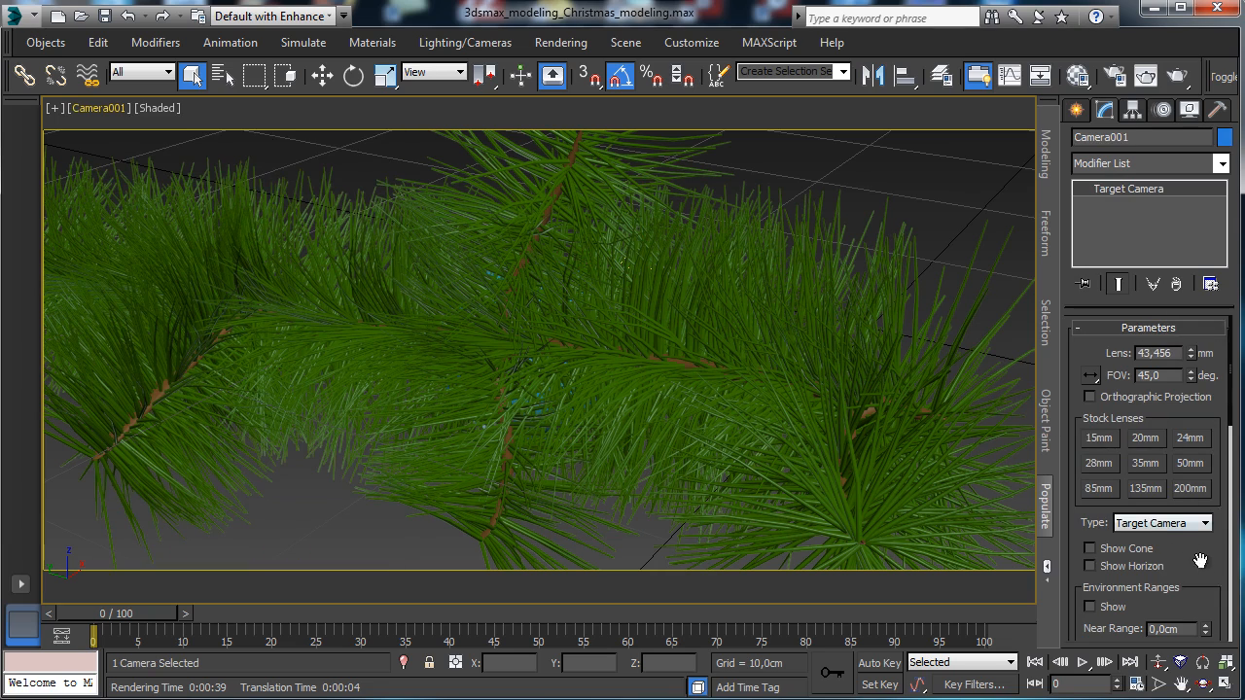
scroll(1200, 561, "down", 6)
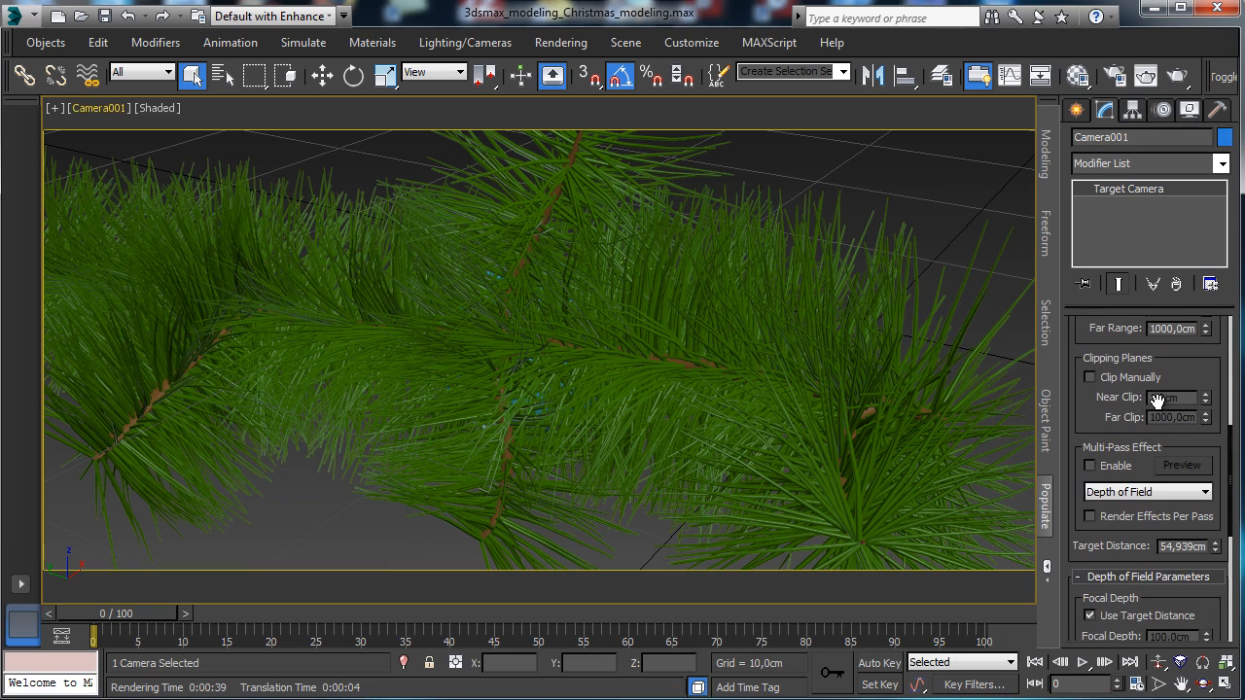
left_click(1089, 465)
left_click(1148, 491)
left_click(1147, 520)
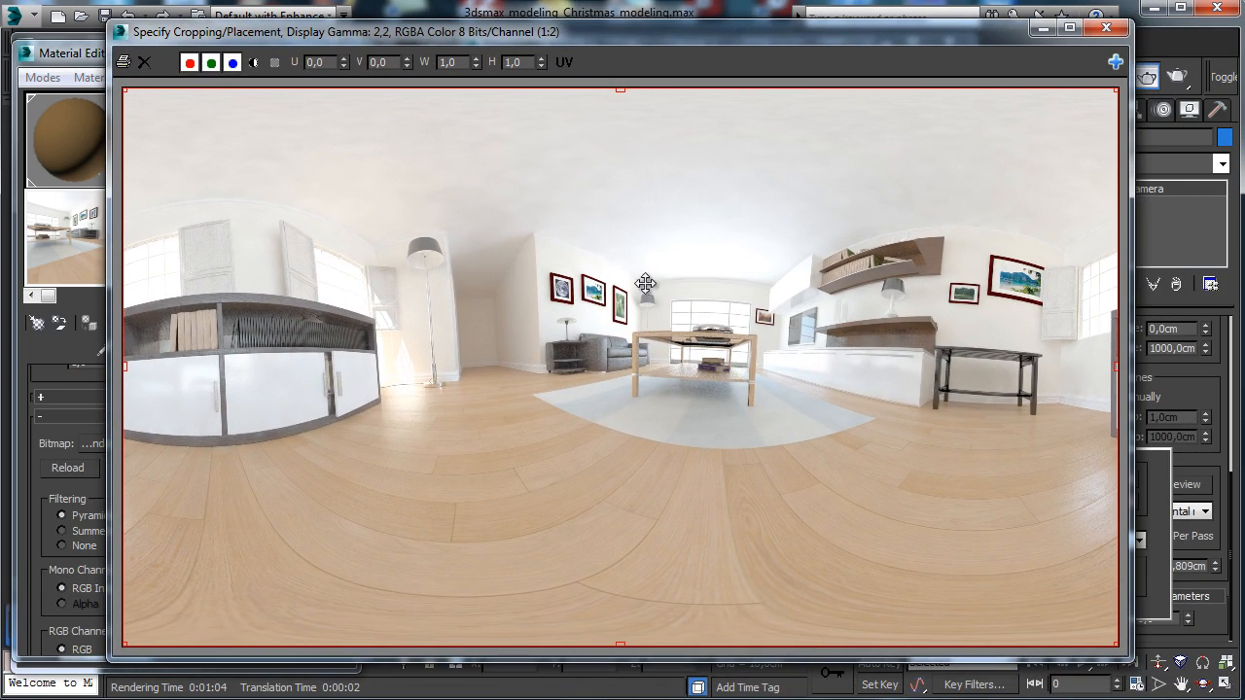
Crop the HDRI bitmap to V 0,21 and H 0,447 and assign it to the scene's environment map.
left_click_drag(620, 642, 631, 482)
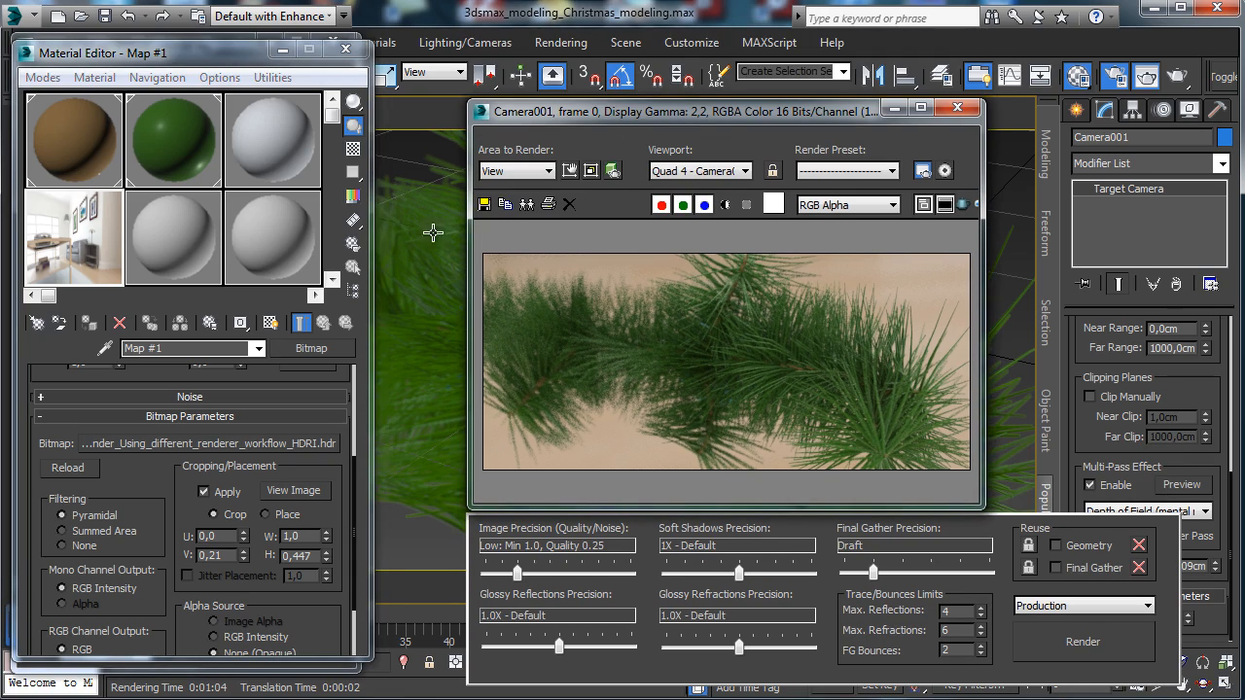
left_click(420, 180)
type("x")
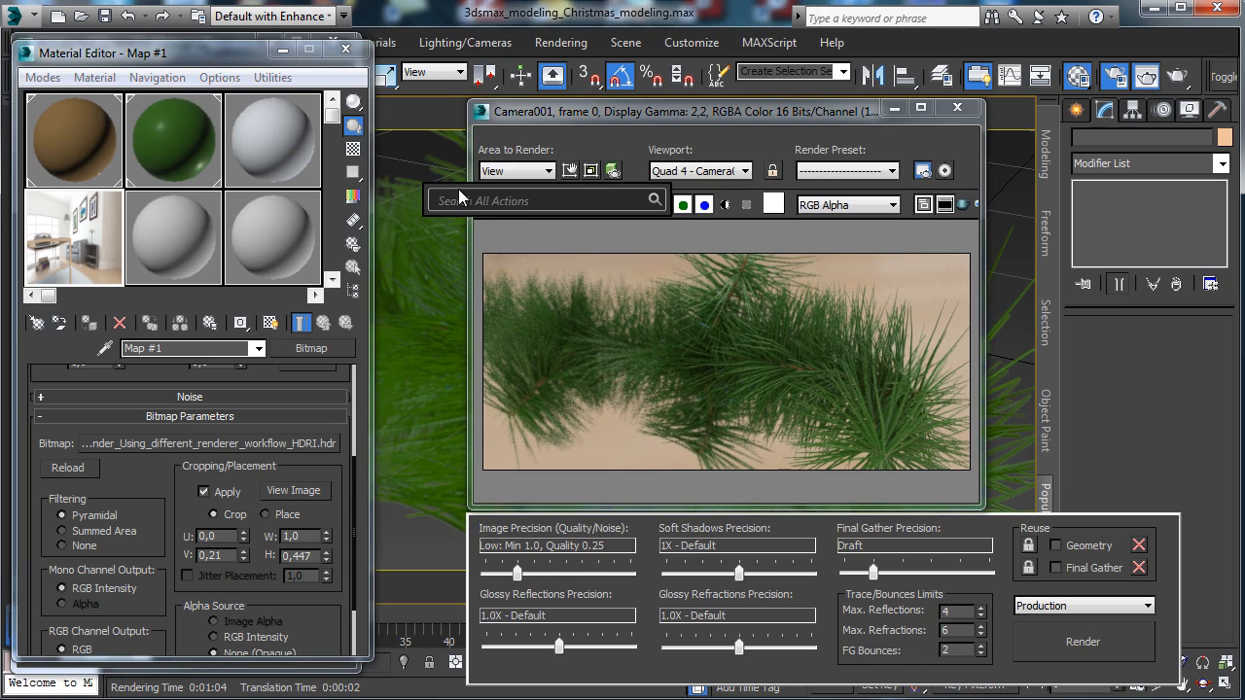
type("envi")
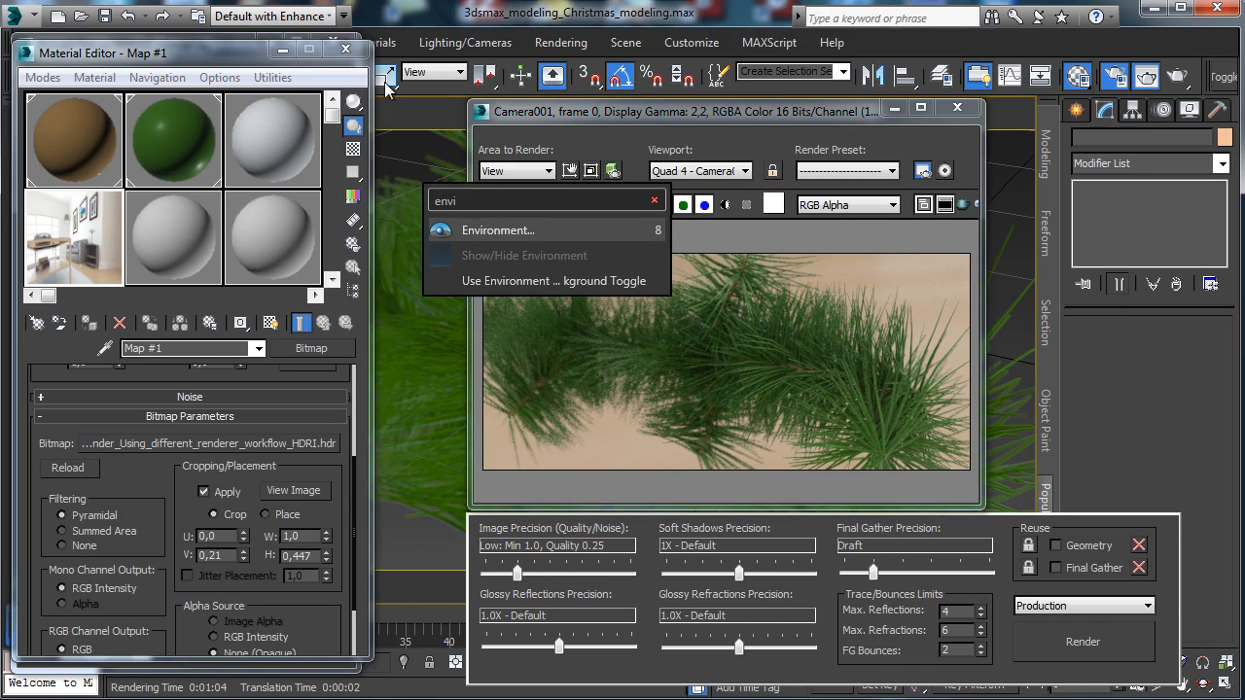
left_click(477, 224)
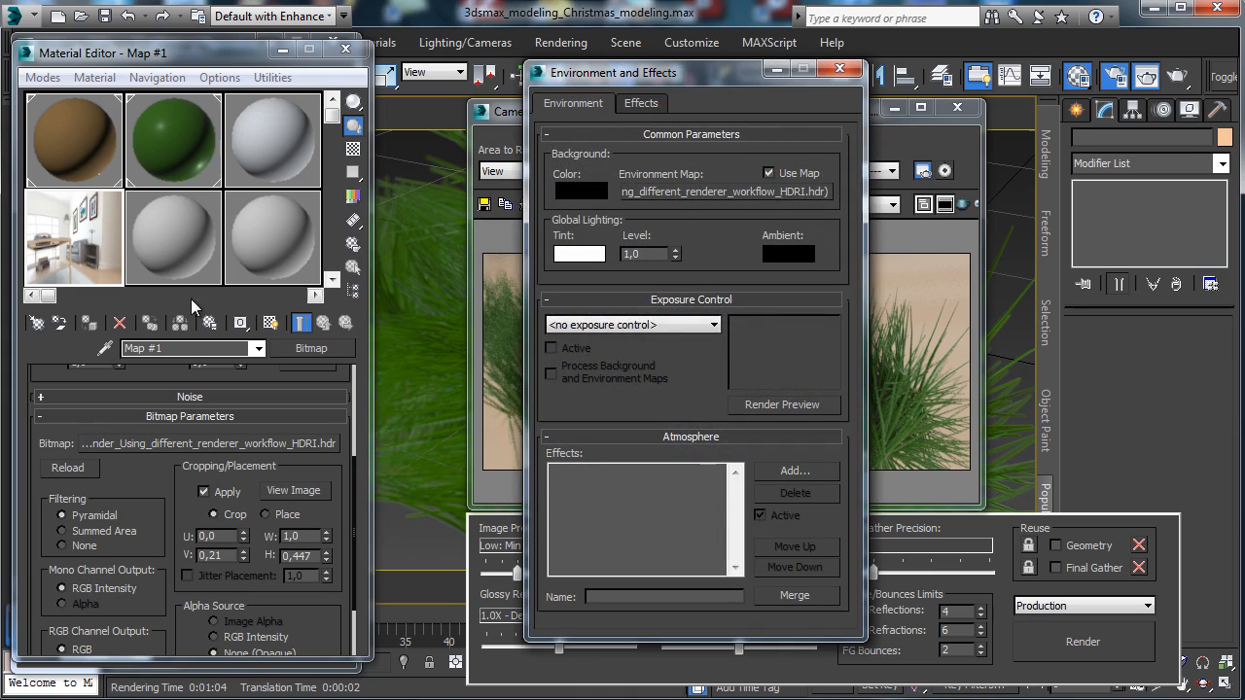
left_click_drag(287, 355, 778, 195)
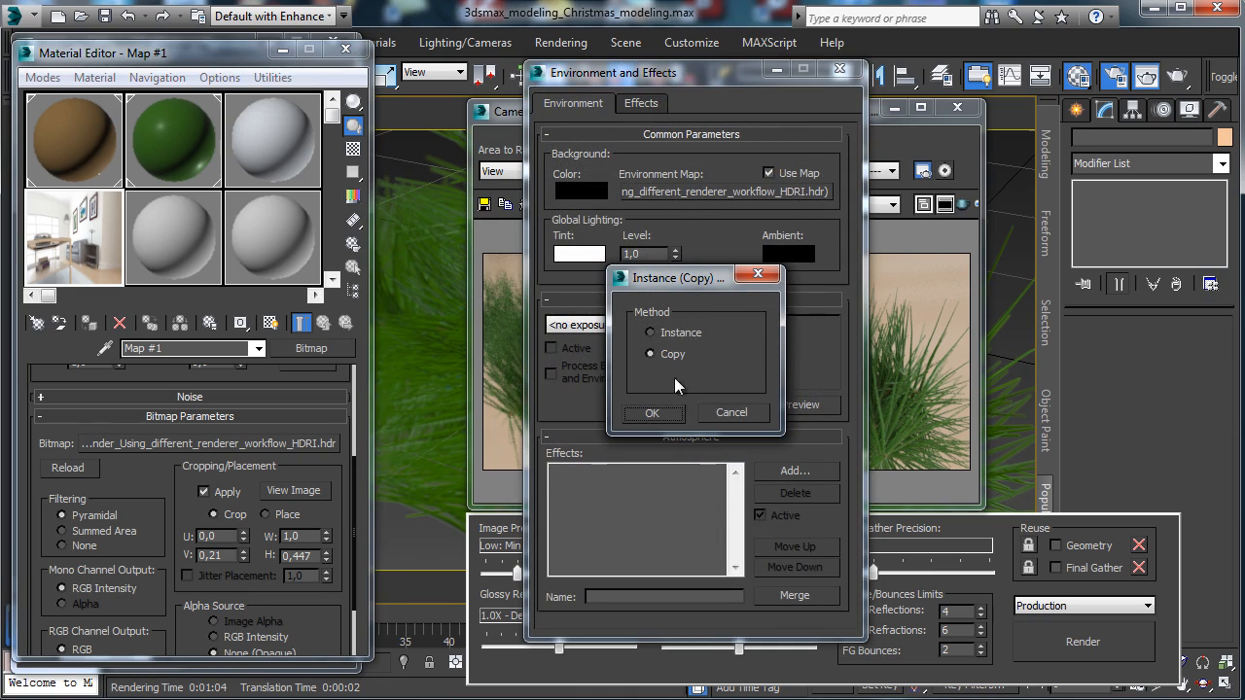
left_click(652, 412)
Change the HDRI map to Color Correction, keeping the bitmap as a sub-map, and assign it as the environment map.
left_click(311, 348)
double_click(197, 314)
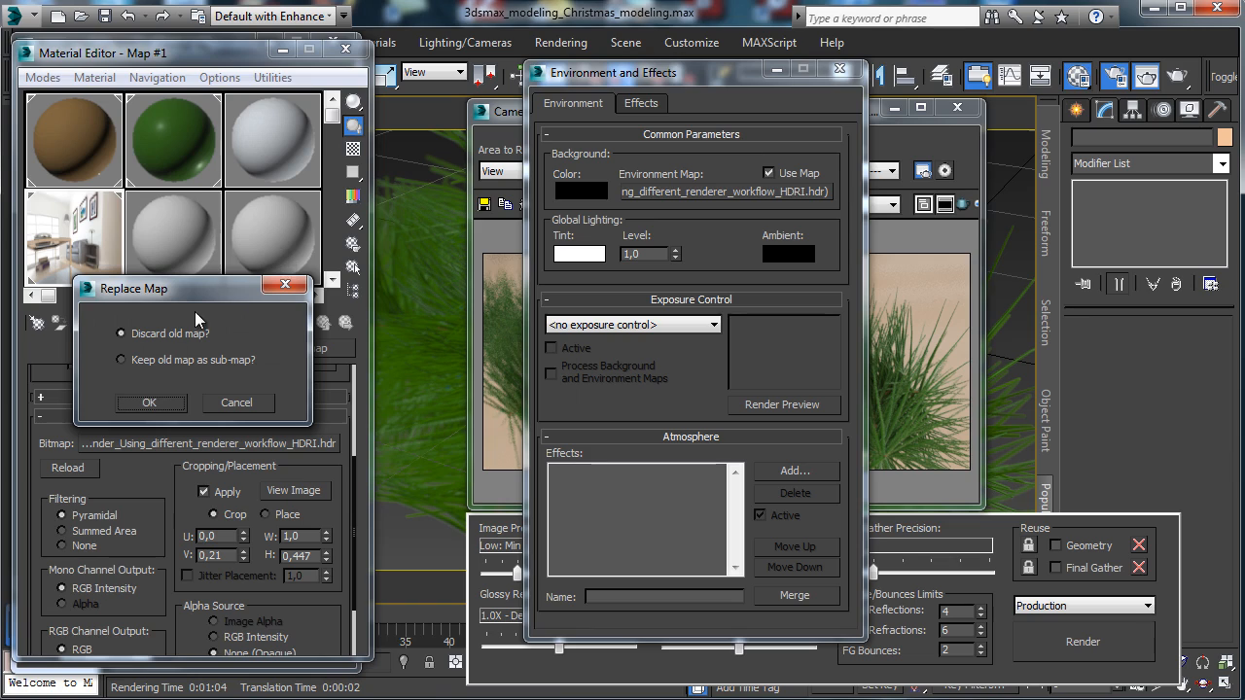
left_click(178, 366)
left_click(153, 409)
left_click_drag(326, 348, 734, 224)
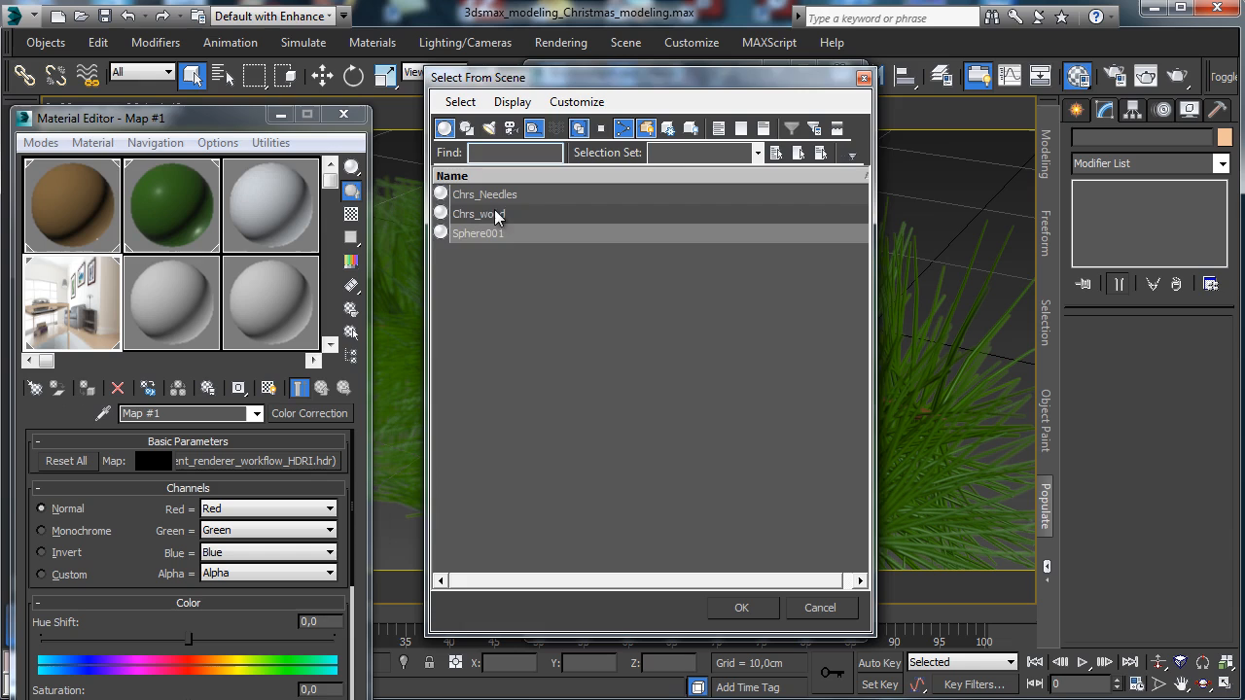
Isolate the Chrs_wood object and render it through the camera with the new environment.
double_click(495, 216)
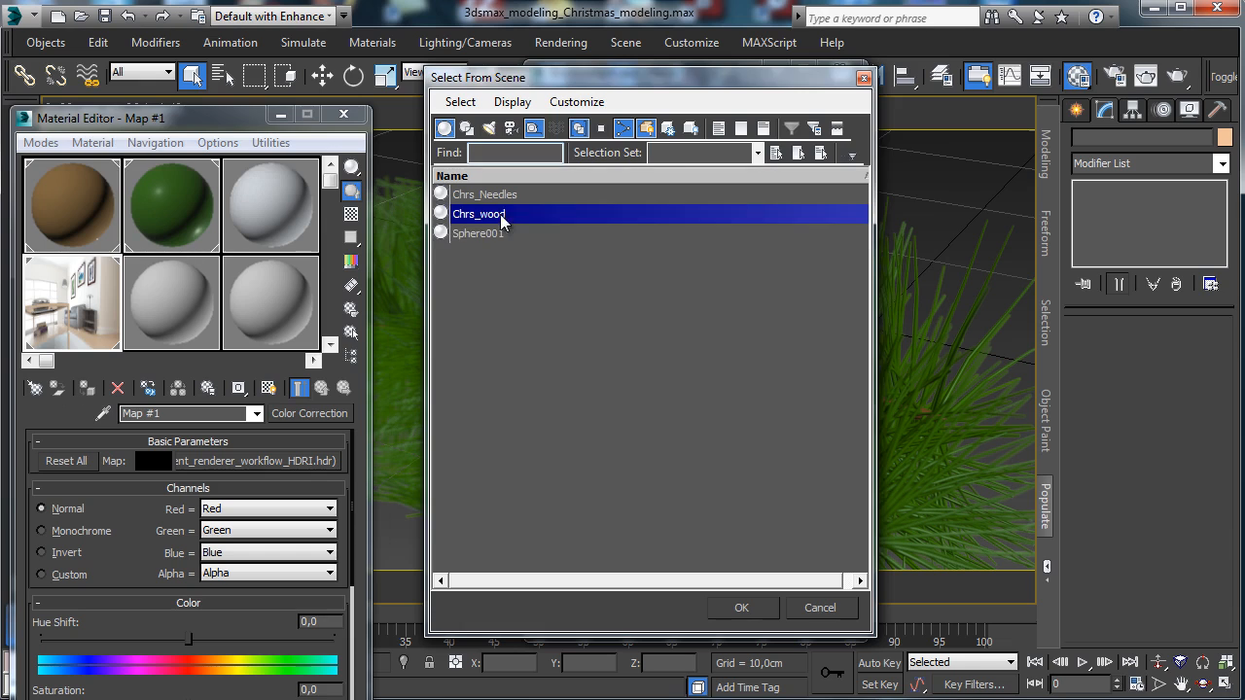
left_click(404, 662)
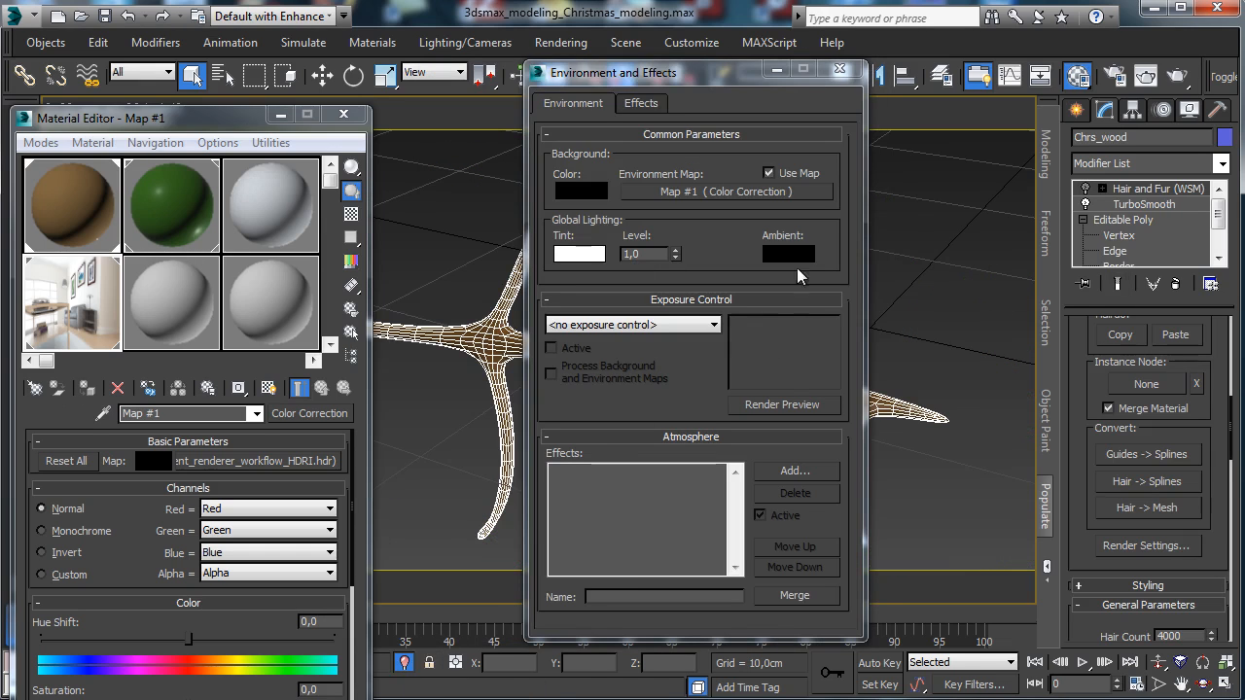
left_click(1176, 78)
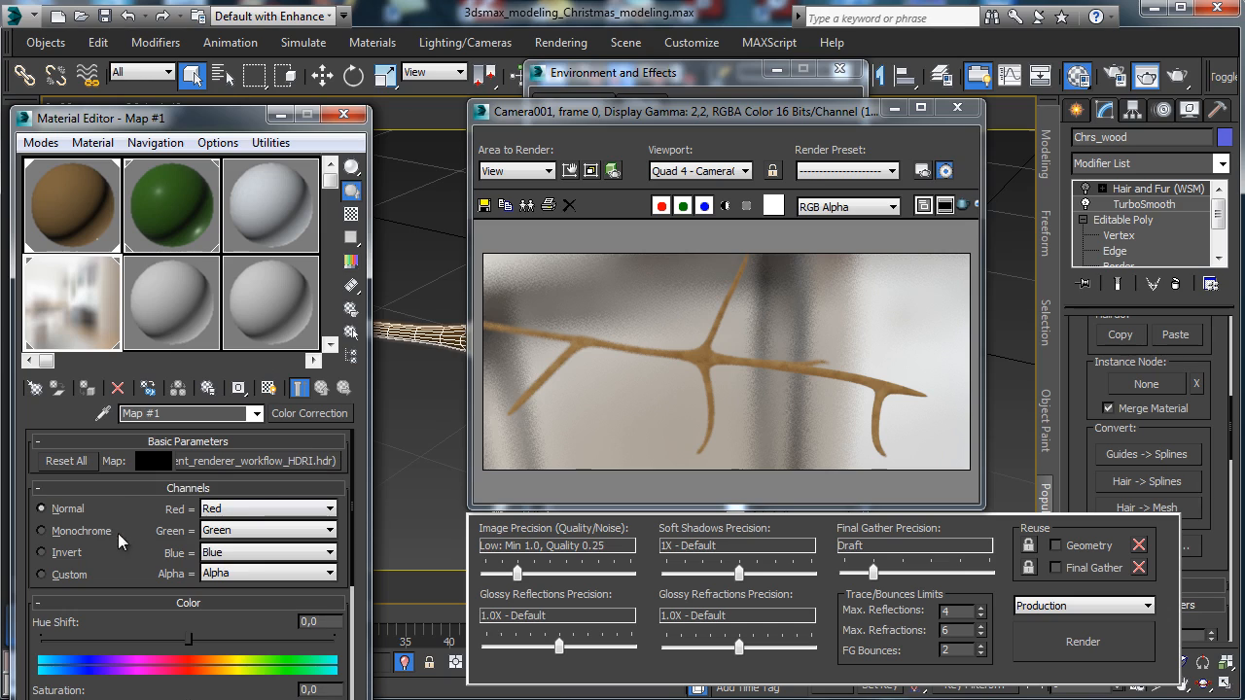
scroll(131, 533, "down", 4)
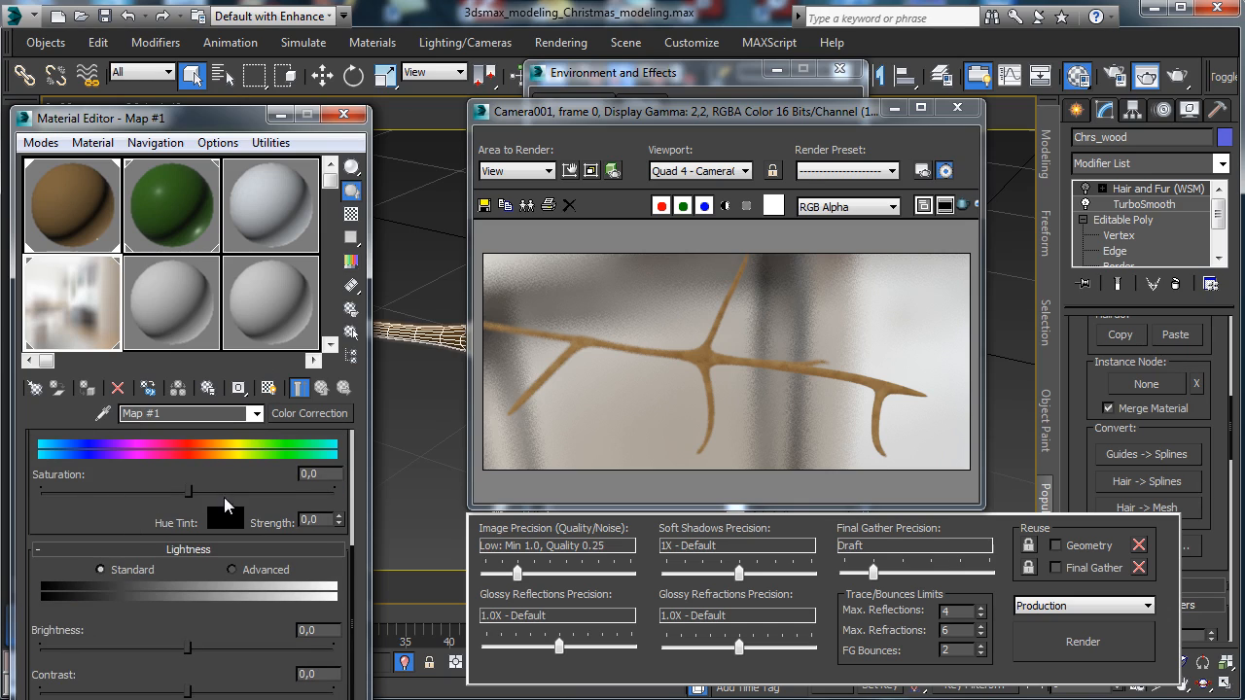
Set the environment Color Correction to saturation 21,595, brightness -14,286 and contrast 22,259, and render the isolated branch.
left_click(200, 492)
left_click_drag(198, 492, 218, 492)
scroll(216, 584, "down", 1)
left_click_drag(187, 662, 224, 664)
left_click_drag(186, 615, 167, 614)
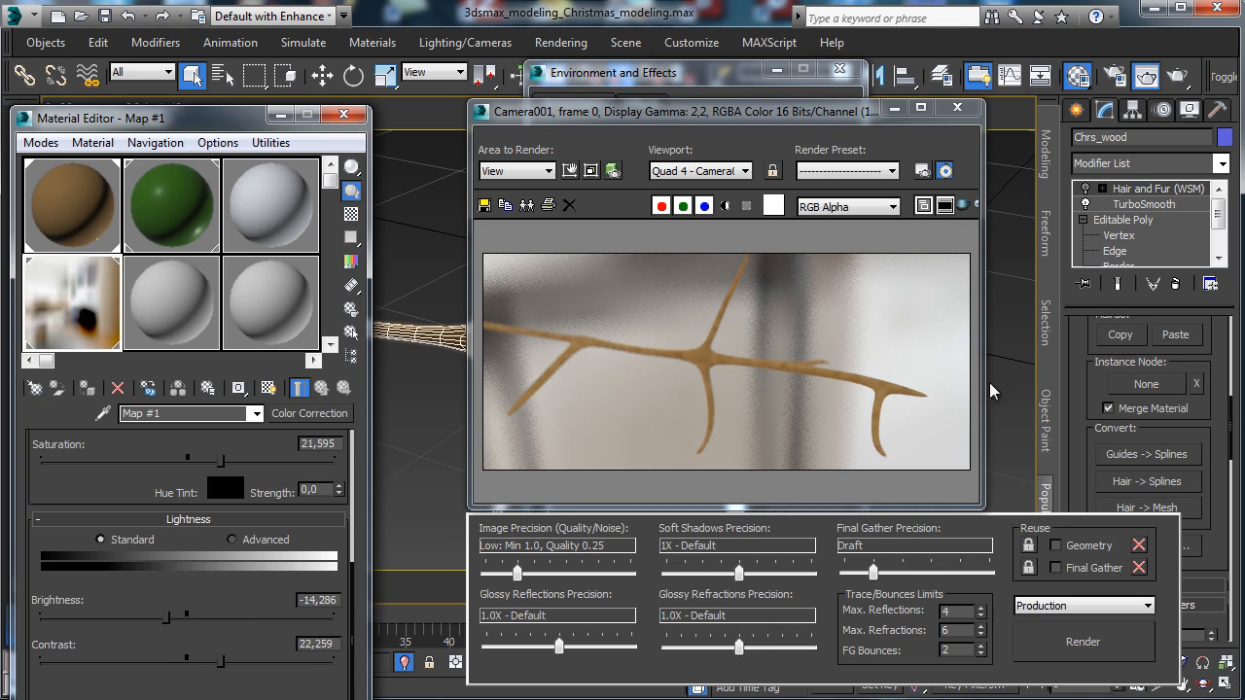
left_click(1102, 657)
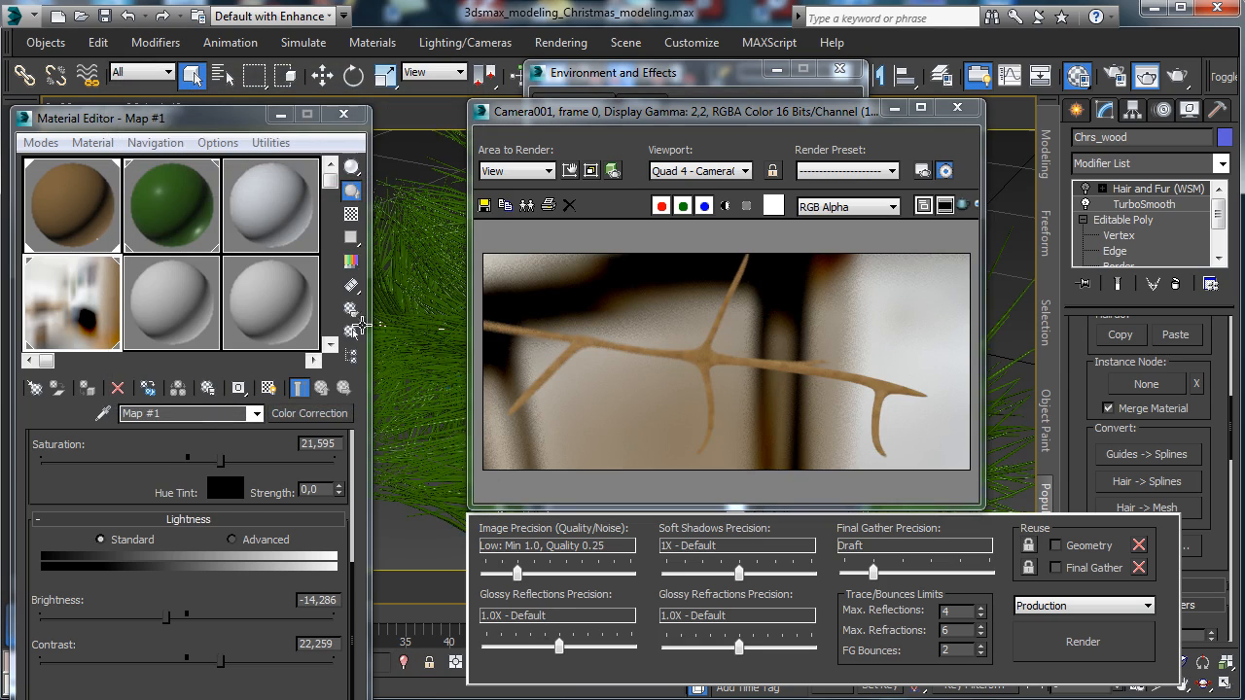
Render the whole branch with its needles, save the scene, and close the material, render and environment windows.
left_click(1078, 643)
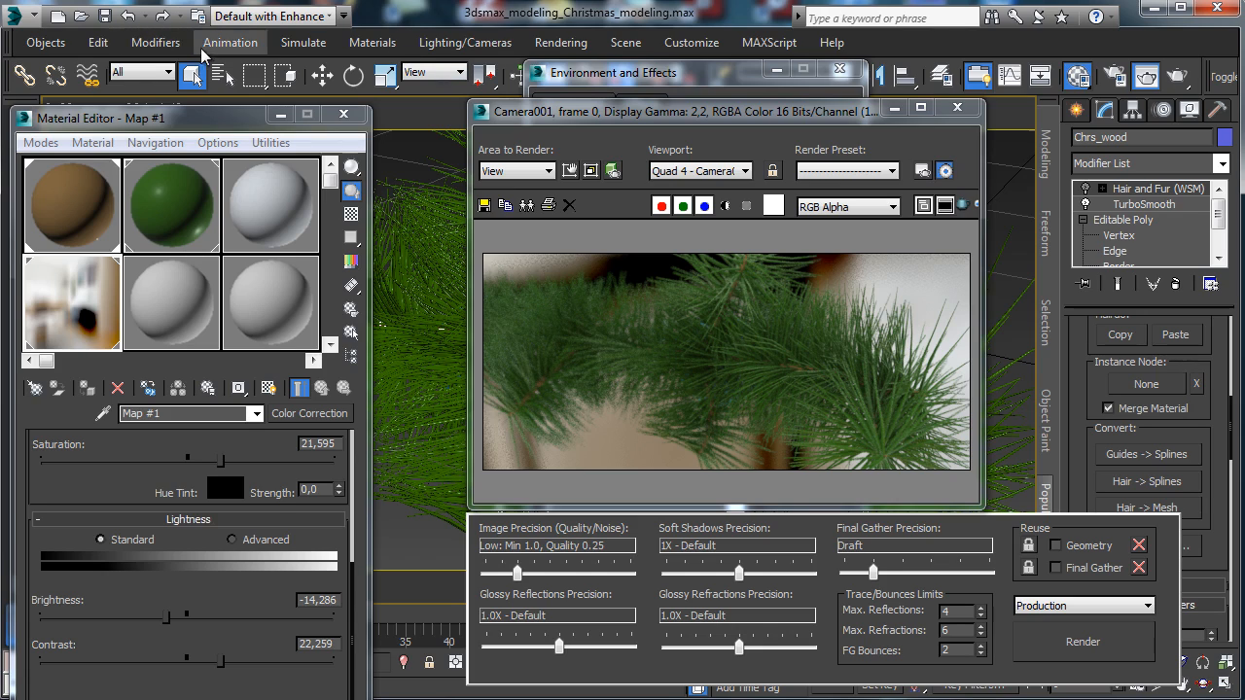
left_click(105, 18)
left_click(344, 114)
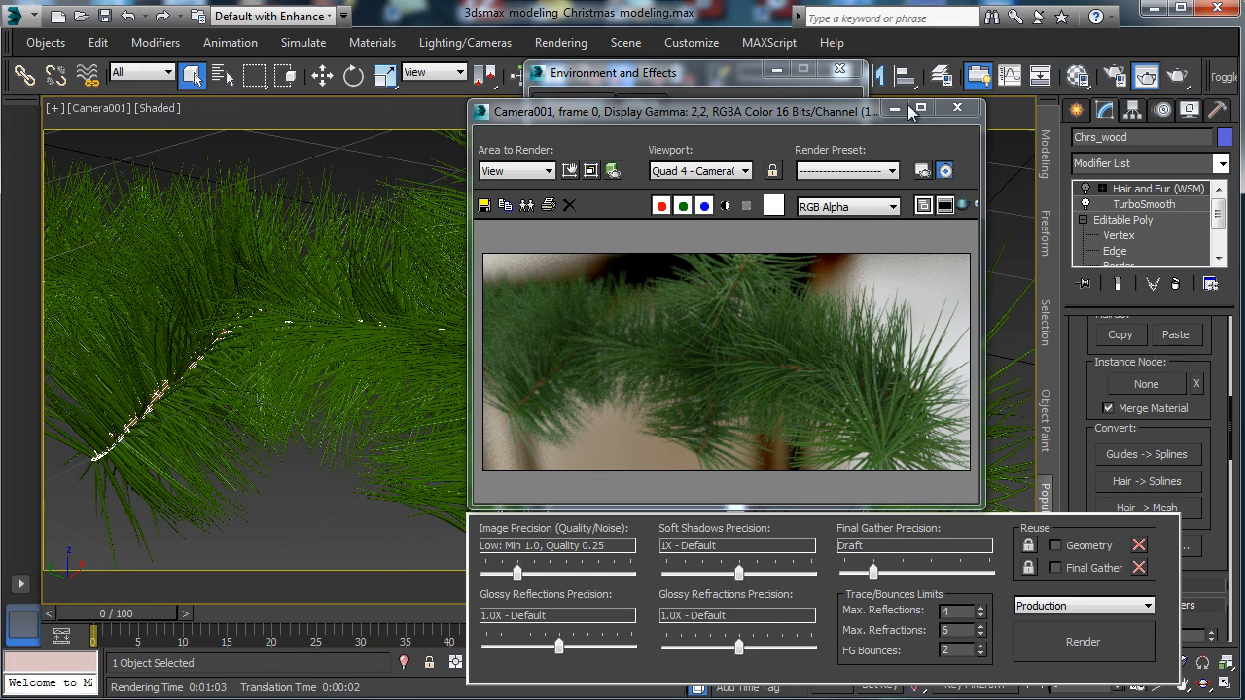
left_click(956, 107)
left_click(839, 69)
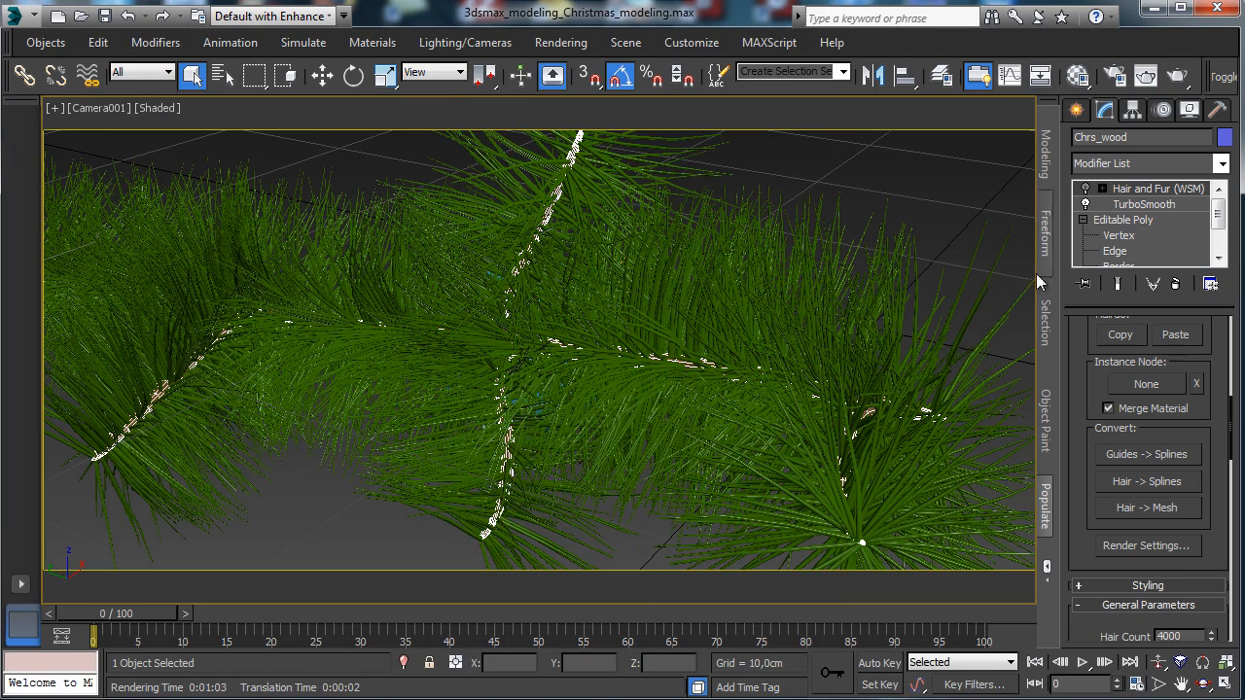
Select Sphere001 from the scene's object list and rename it Chrs_Ball_red.
left_click(222, 75)
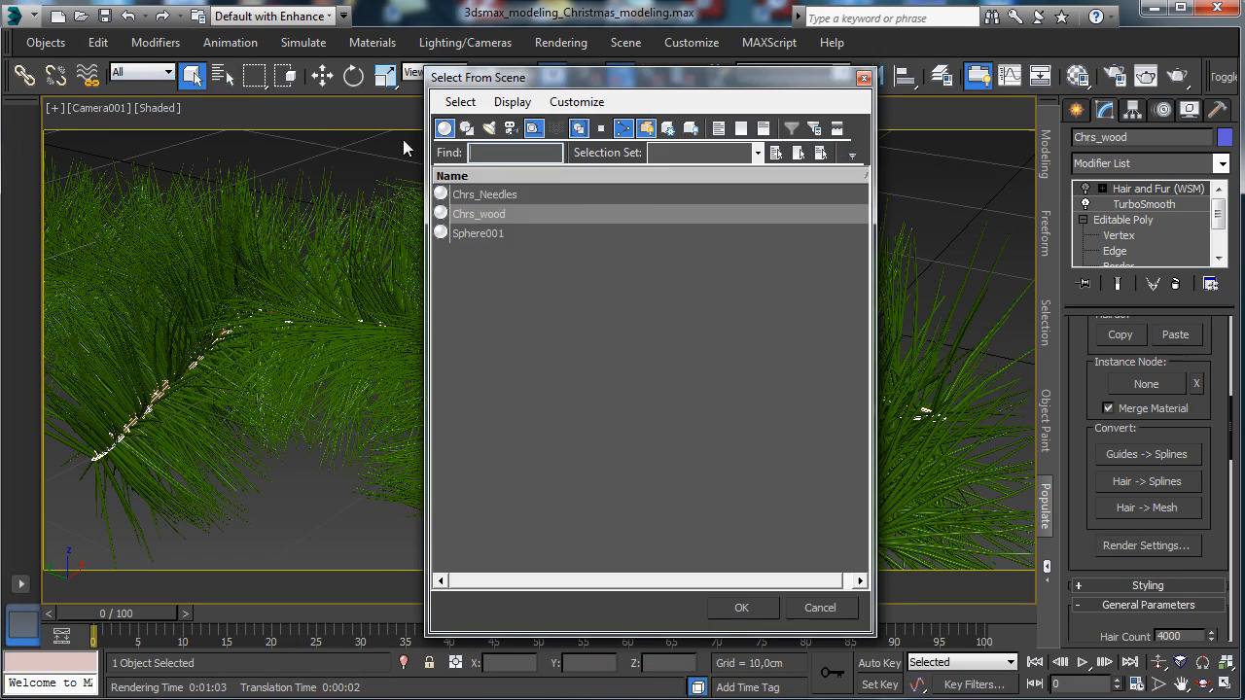
double_click(487, 234)
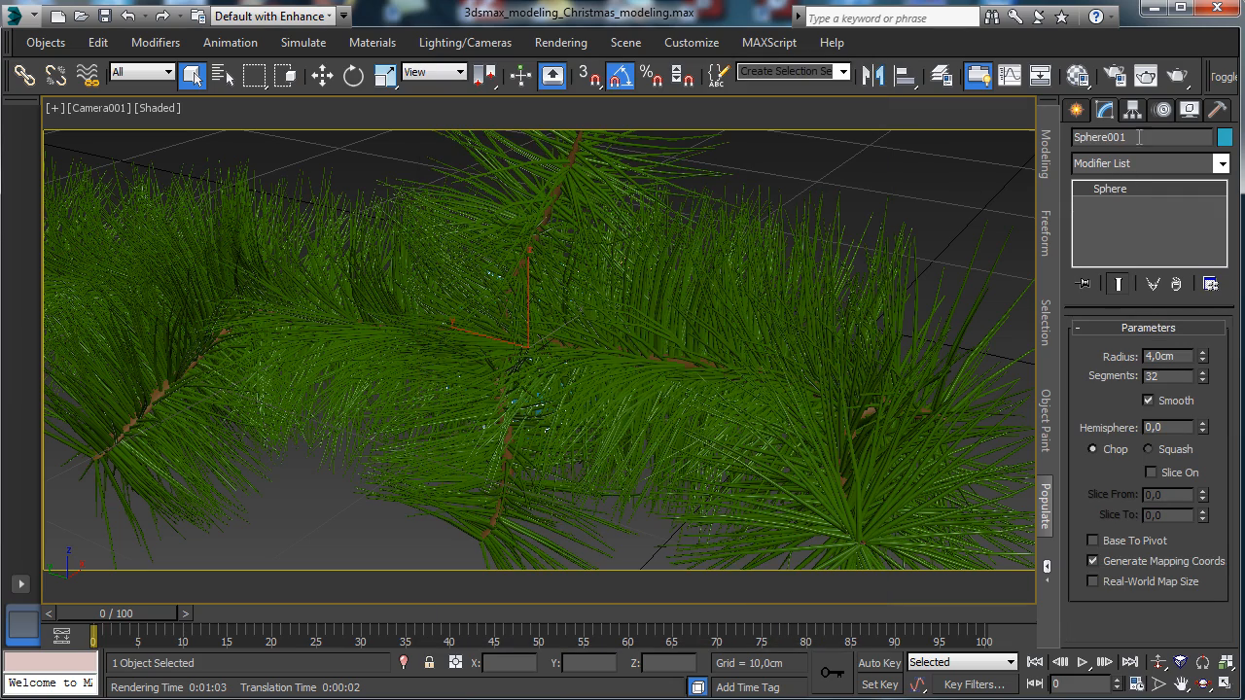
left_click_drag(1139, 137, 904, 107)
type("Chrs_Ball_")
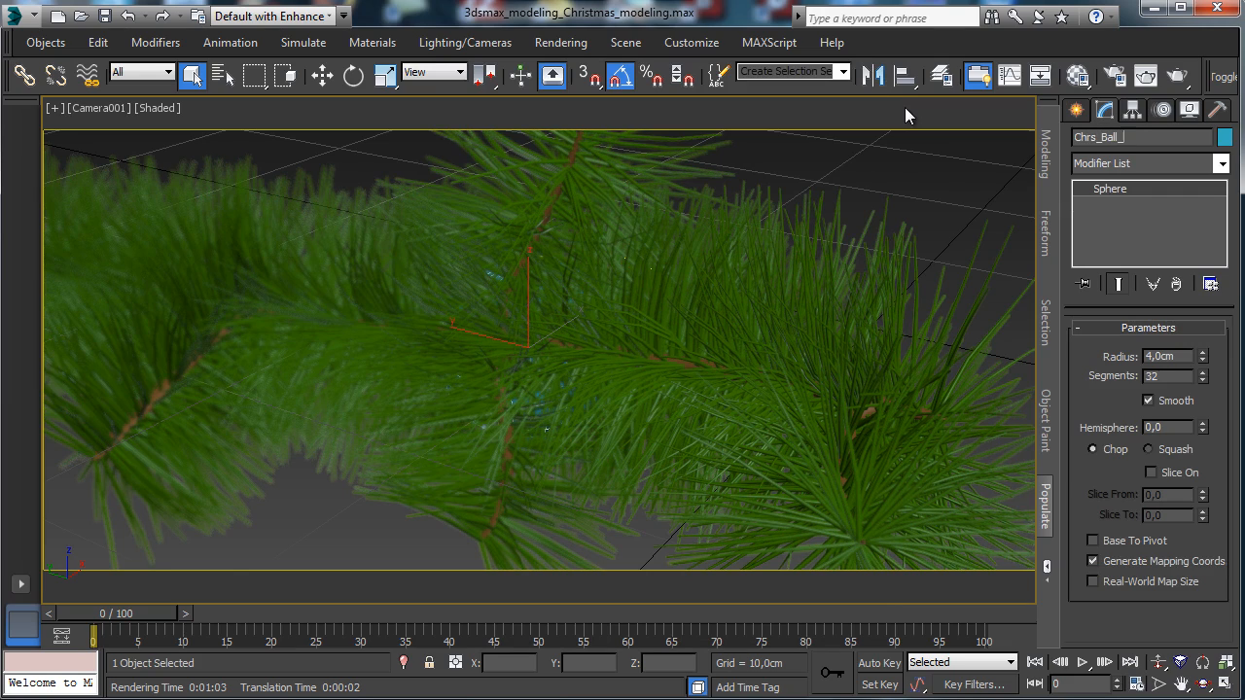
key("BackSpace")
type("d")
key("Return")
Move the ball out of the needles to about X -29,402 cm, Y 10,693 cm, Z 4,425 cm, in front of the branch.
key("w")
left_click_drag(528, 335, 162, 367)
type("Ball_ren")
left_click_drag(182, 507, 163, 379)
left_click_drag(173, 432, 200, 443)
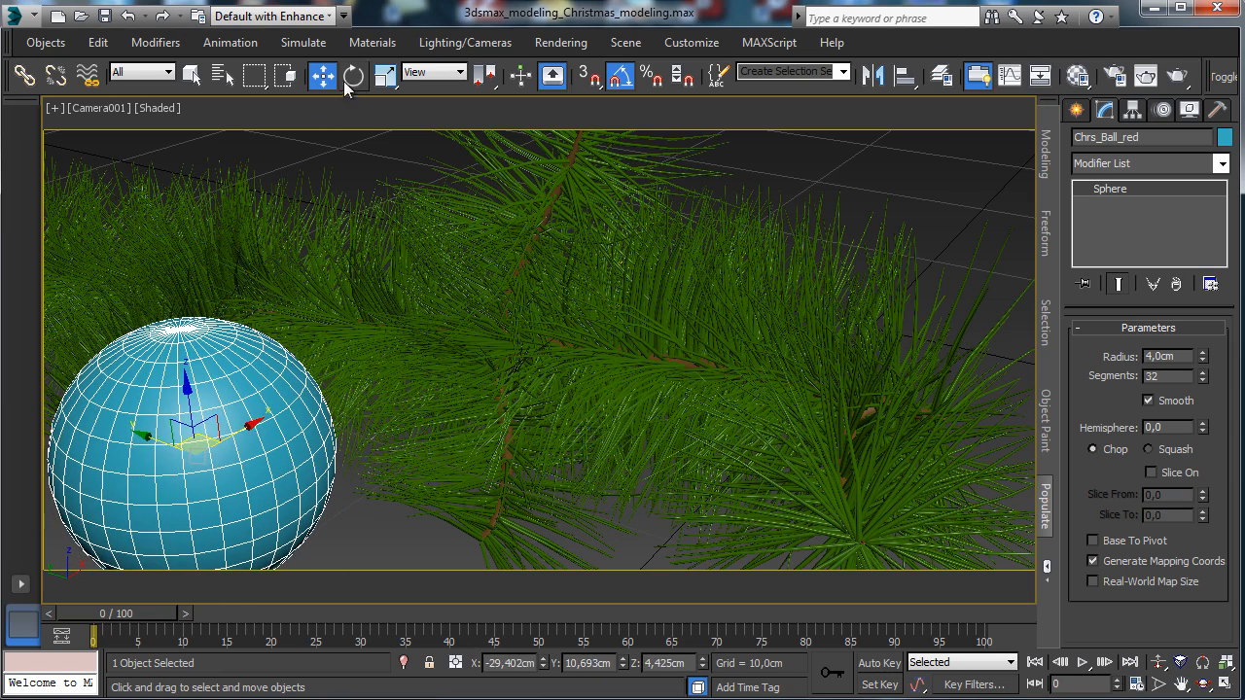
Set the ball's radius to 4,76 cm and its segments to 64.
left_click(385, 75)
left_click_drag(1202, 356, 1204, 331)
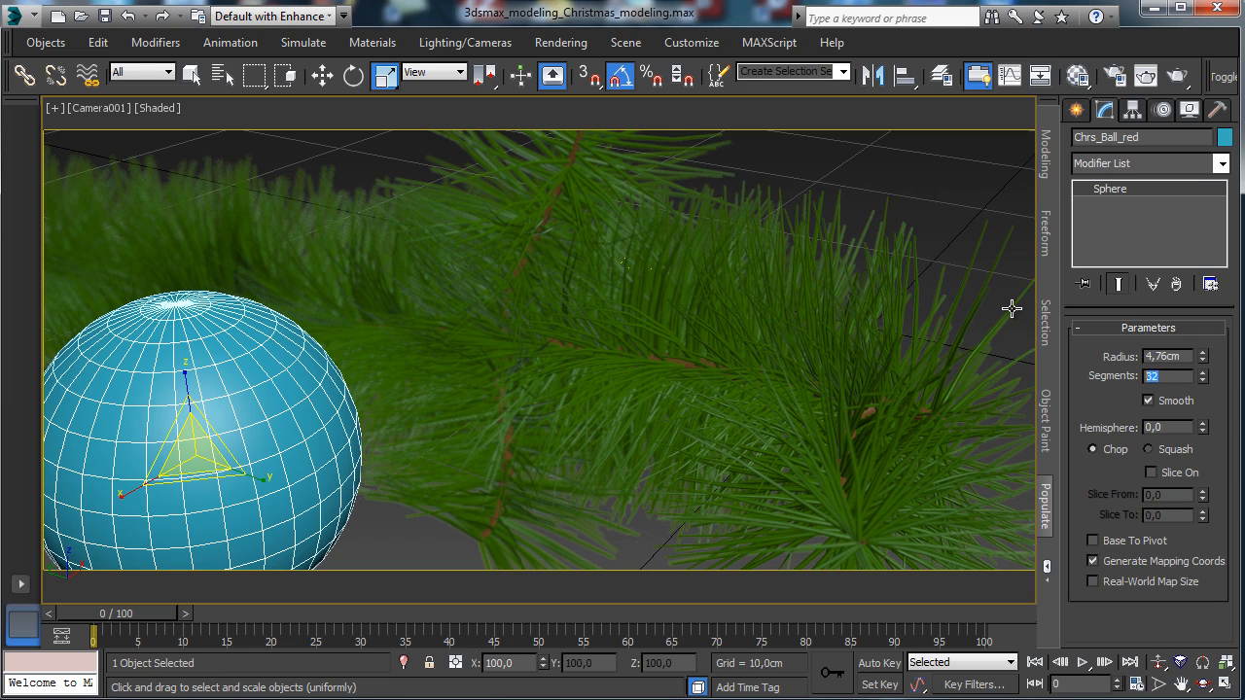
type("64")
key("Return")
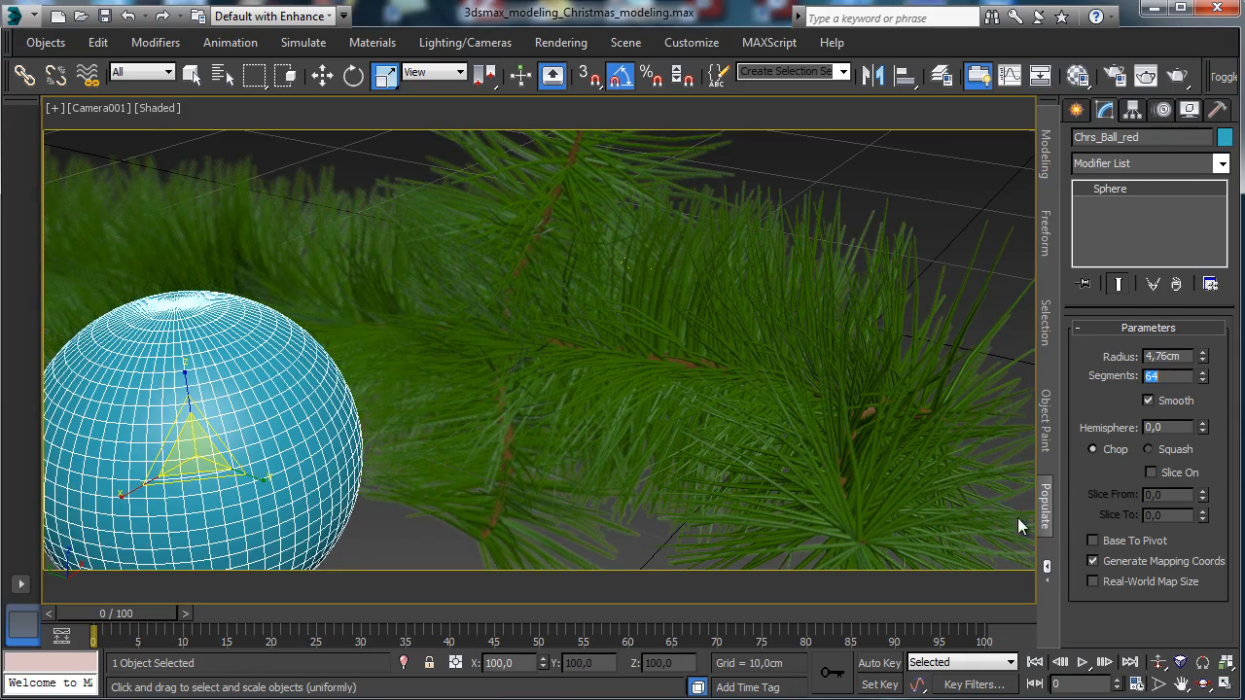
Switch the camera view to Orthographic and add an Edit Poly modifier to the ball.
left_click(98, 108)
left_click(234, 201)
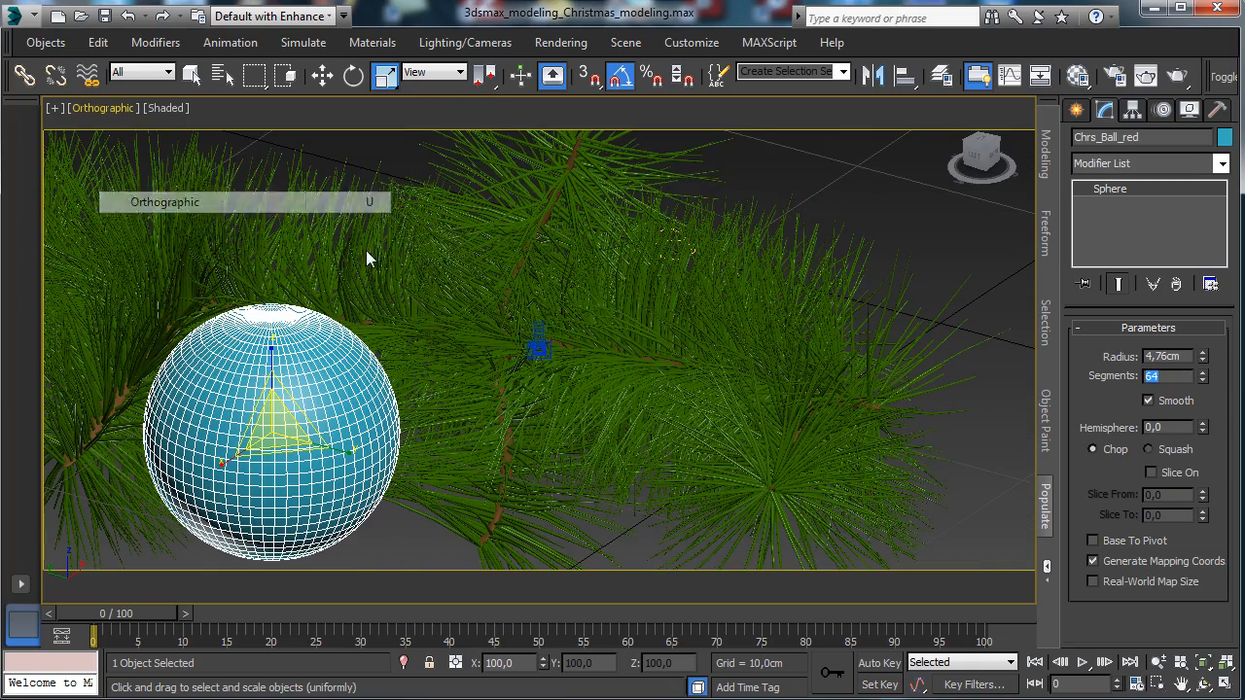
left_click(1204, 663)
left_click(1203, 683)
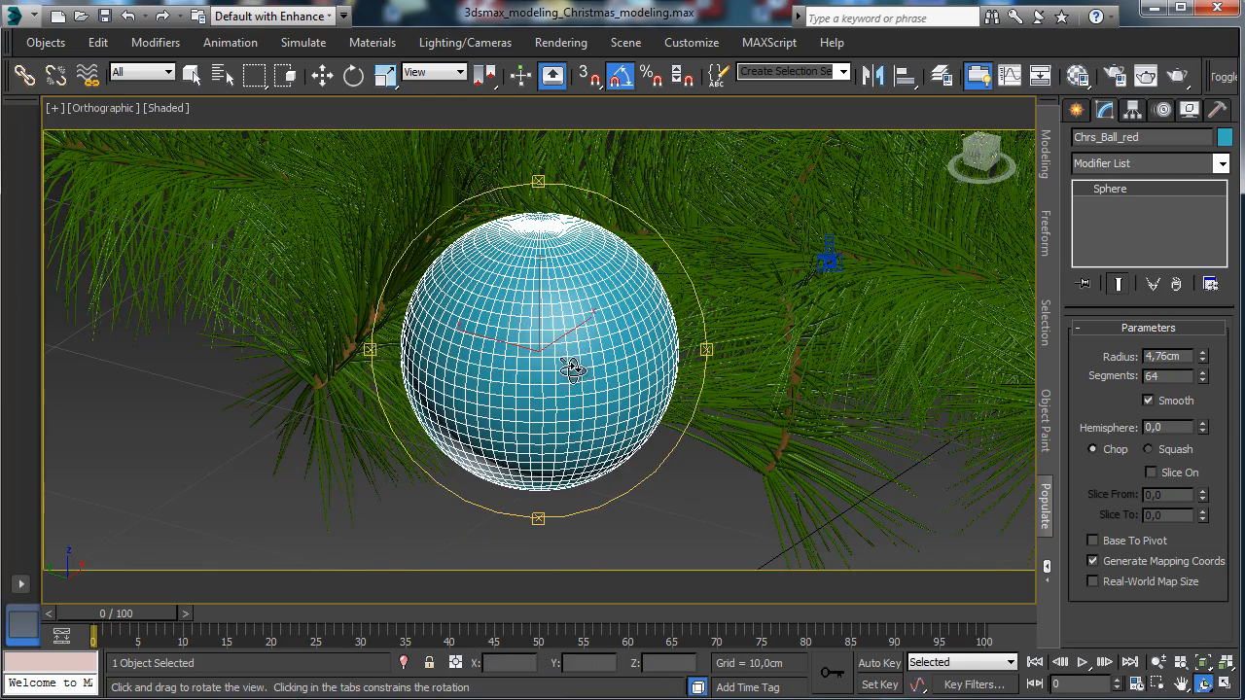
left_click_drag(570, 364, 597, 420)
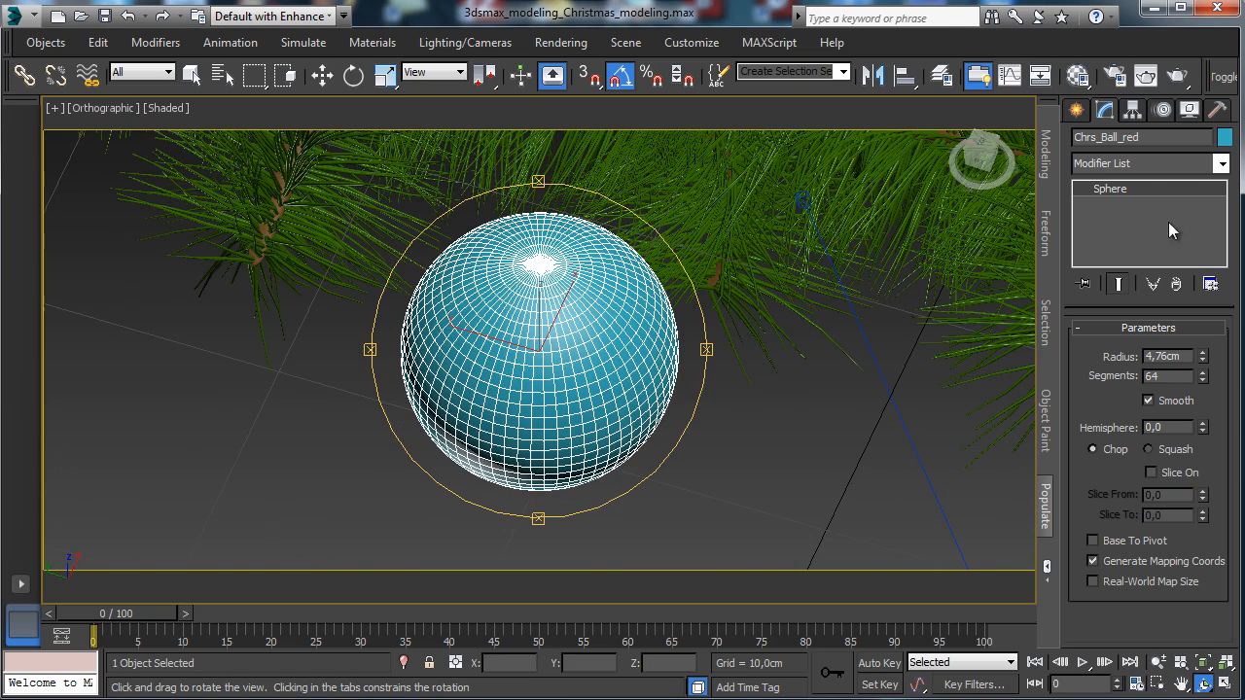
left_click(1225, 684)
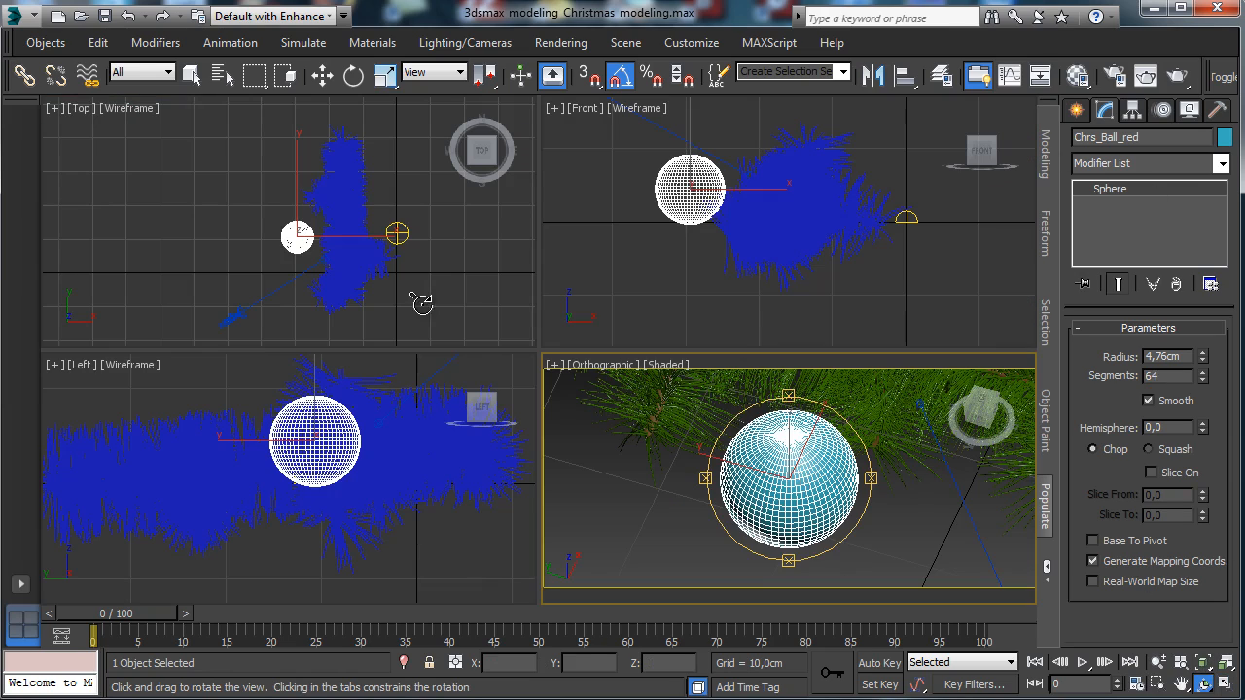
left_click(1203, 683)
left_click(1202, 664)
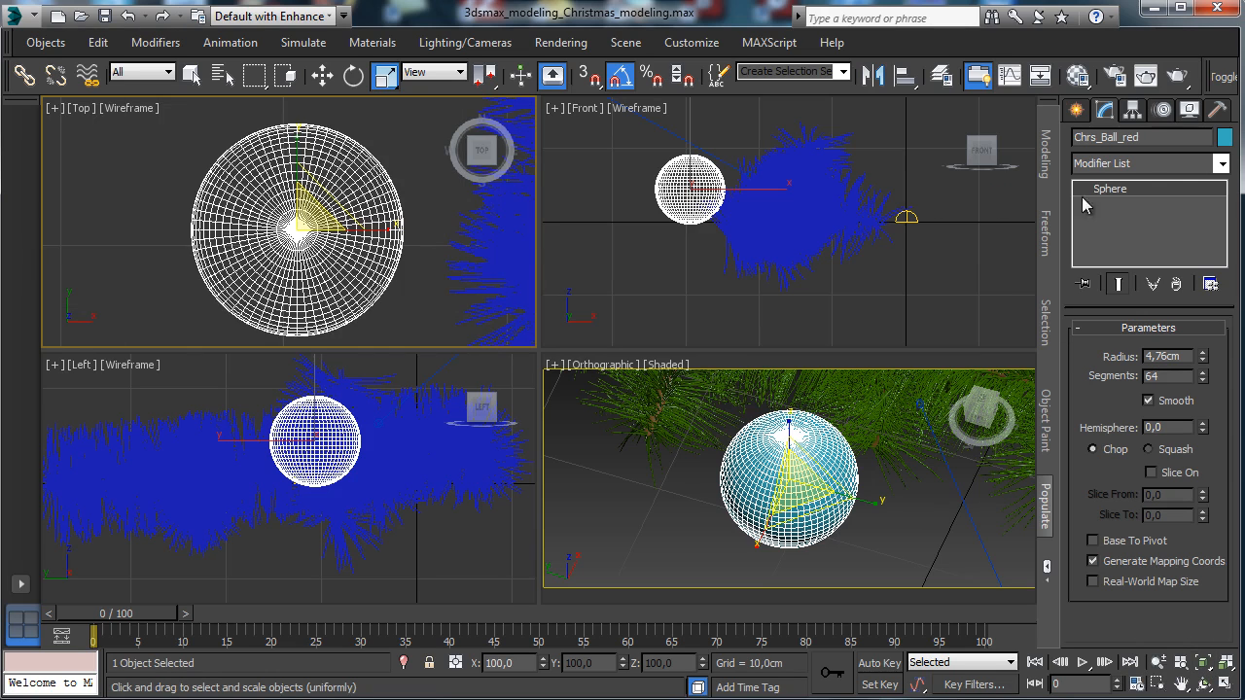
left_click(1185, 168)
left_click(1185, 169)
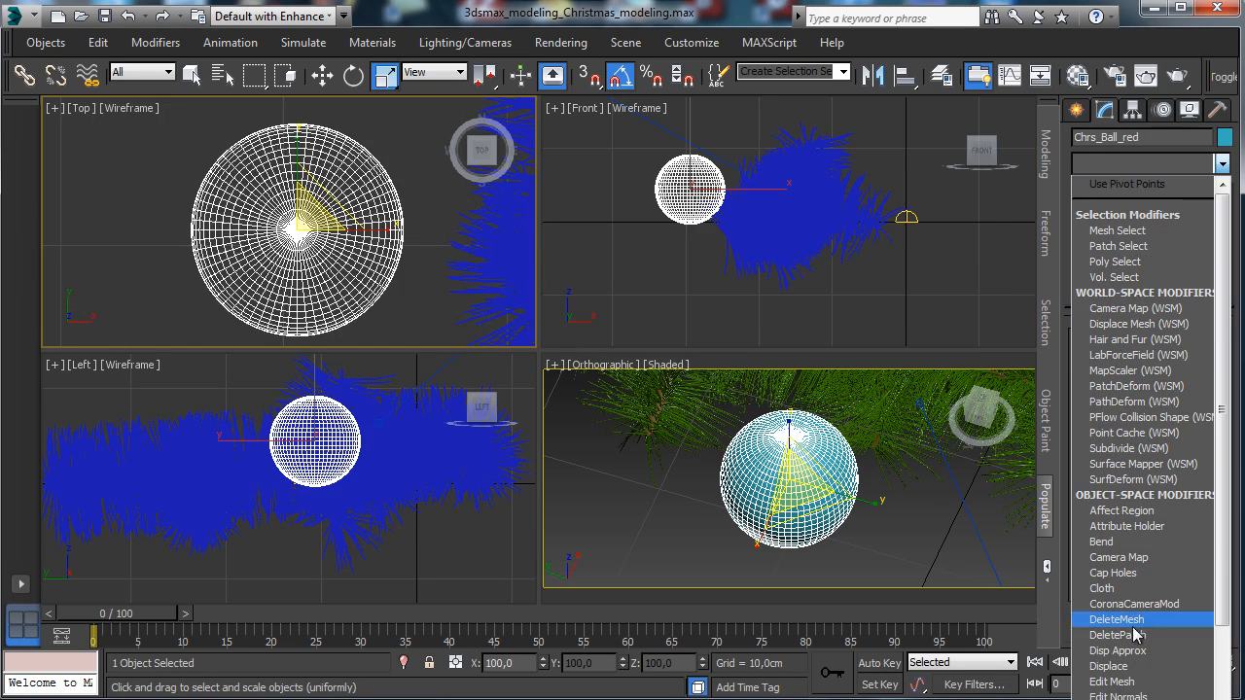
left_click(1111, 682)
Select the polygons around the ball's upper pole and extrude them upward by Group Normals into a short cylindrical neck.
key("alt+w")
left_click(191, 75)
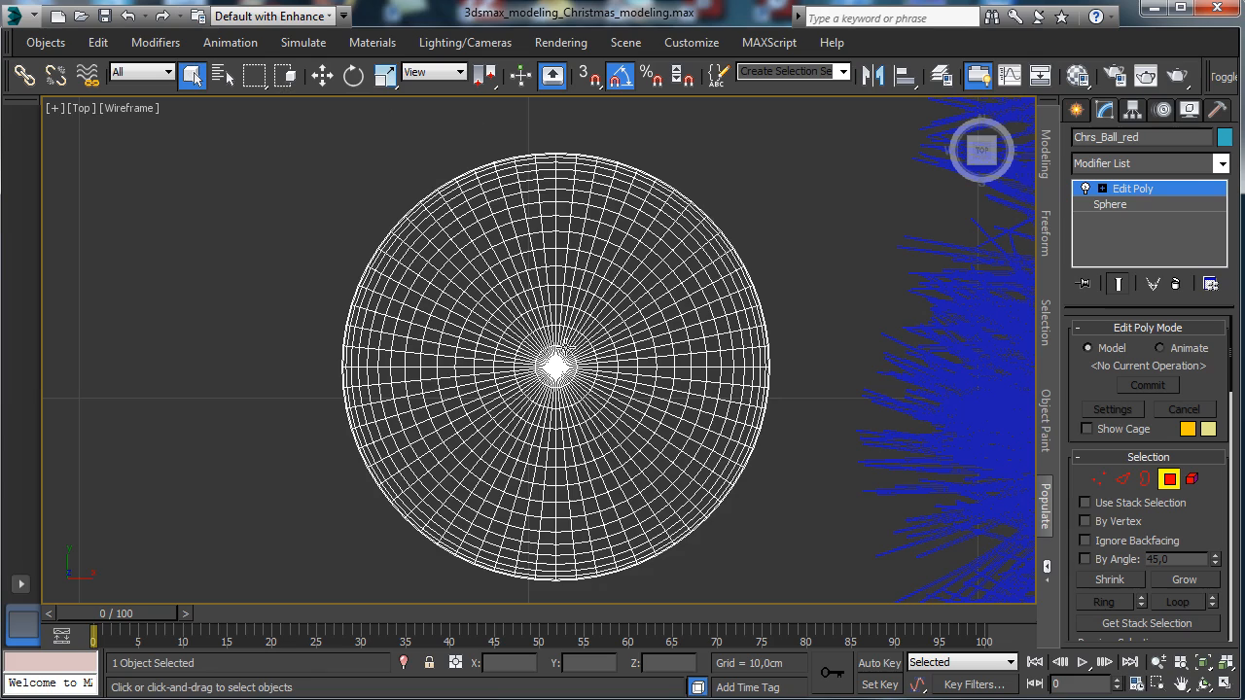
left_click_drag(569, 382, 585, 395)
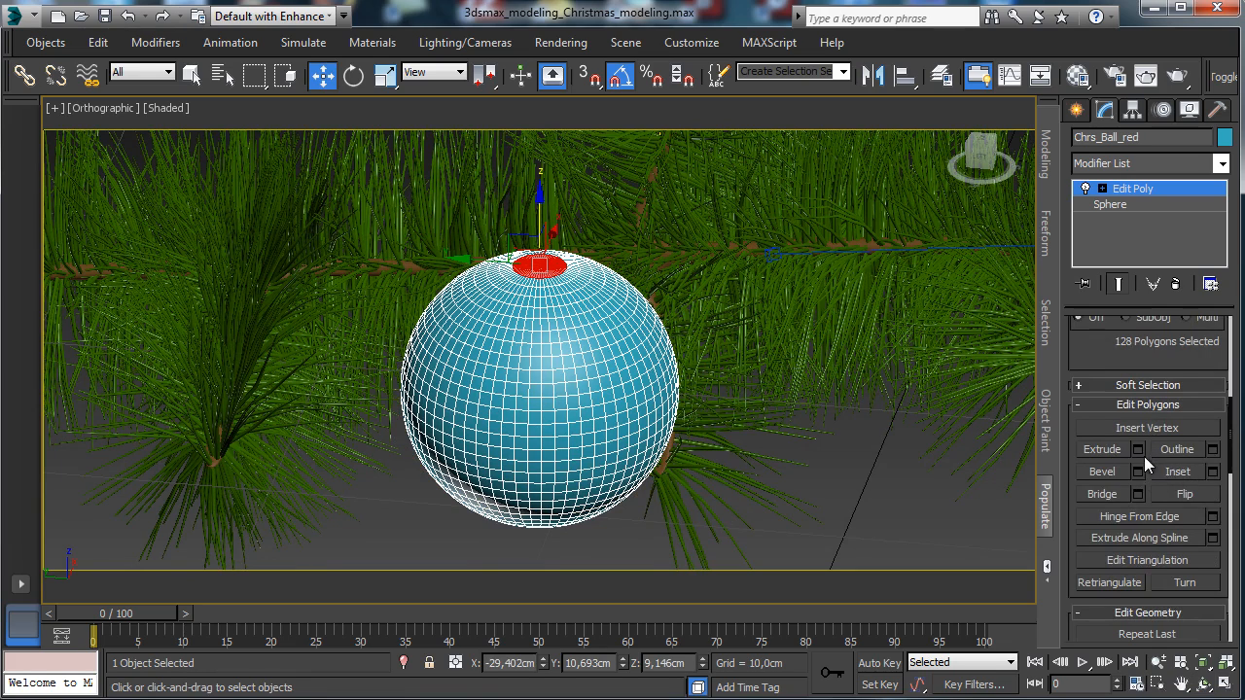
left_click(1137, 449)
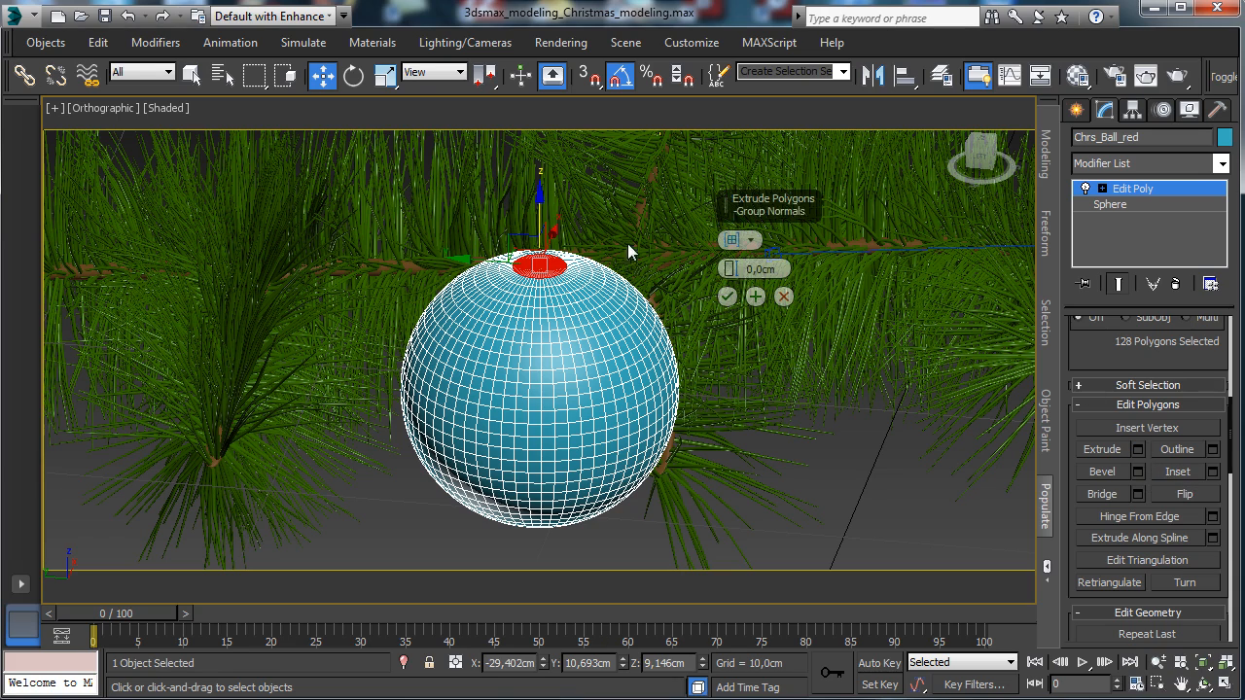
mouse_move(736, 272)
left_mouse_down()
mouse_move(734, 226)
mouse_move(731, 266)
left_mouse_up()
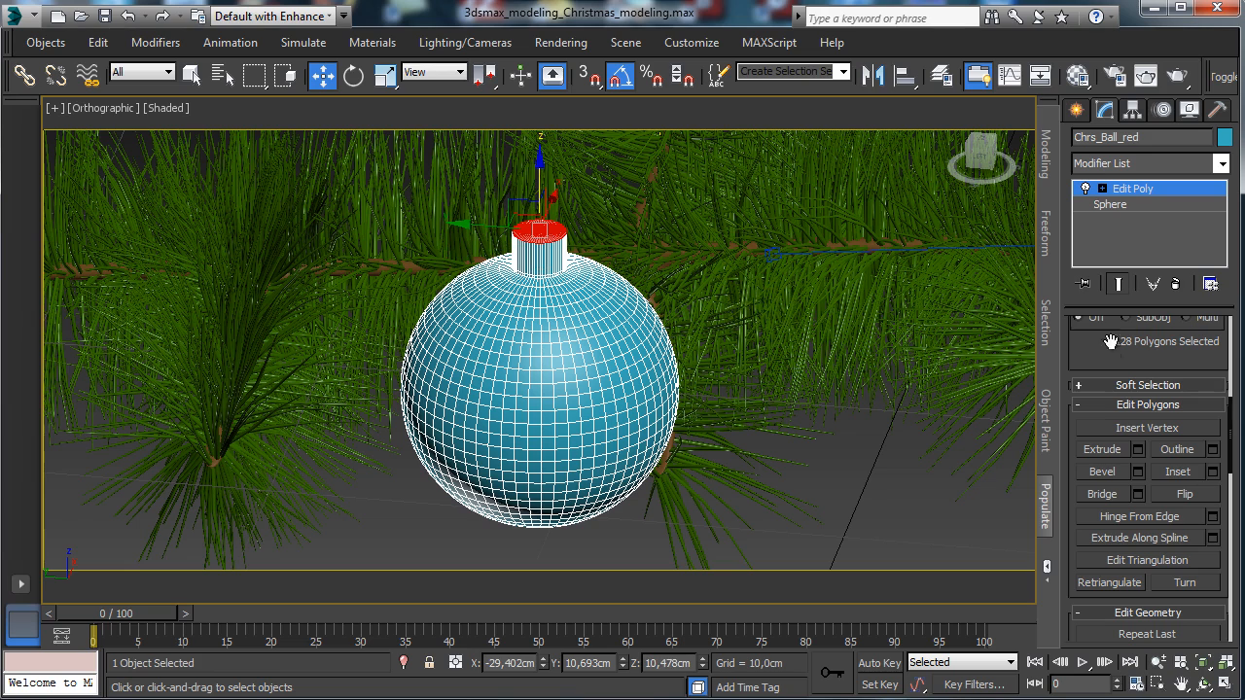
left_click(1119, 191)
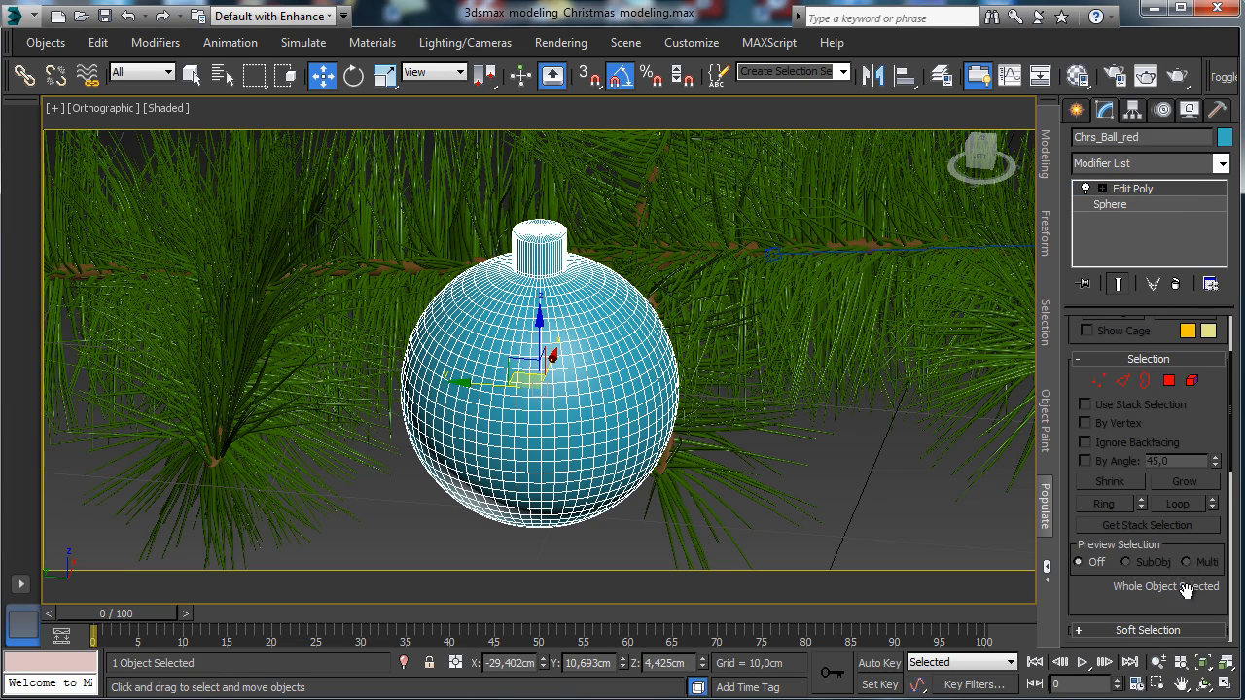
In the Front view, draw a line for half the cap's profile, running above the ball's neck and down its outer side.
left_click(1224, 683)
right_click(820, 292)
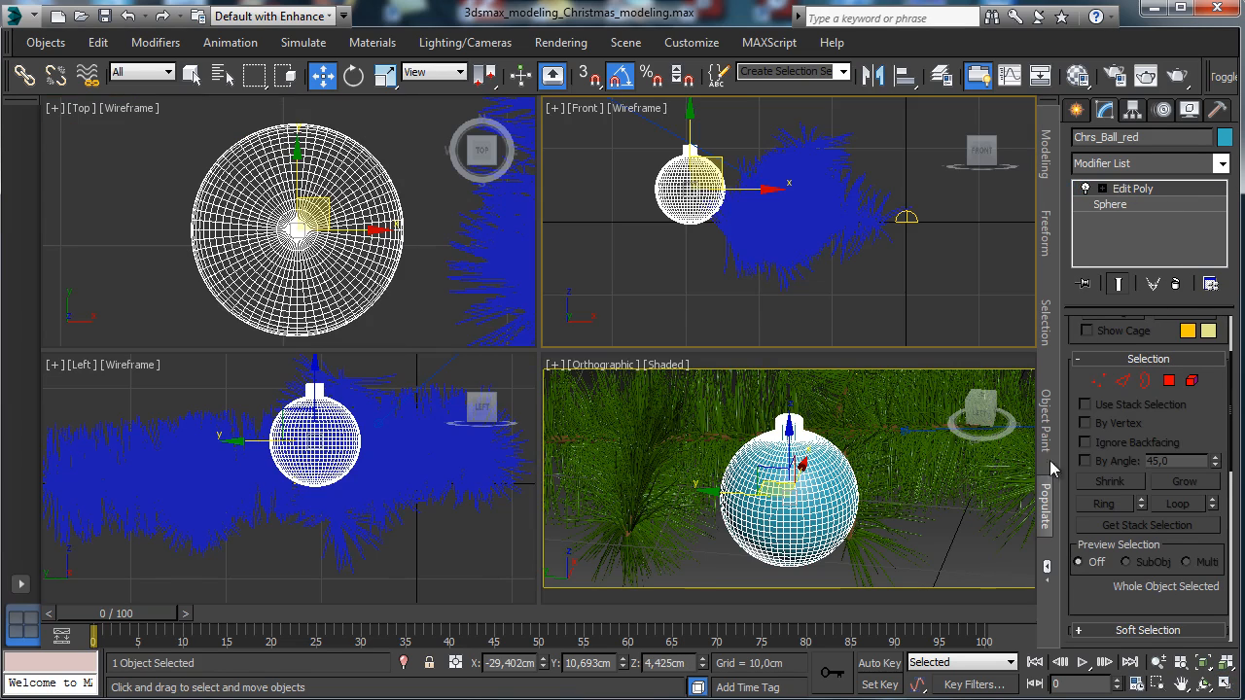
left_click(1224, 684)
left_click(1156, 684)
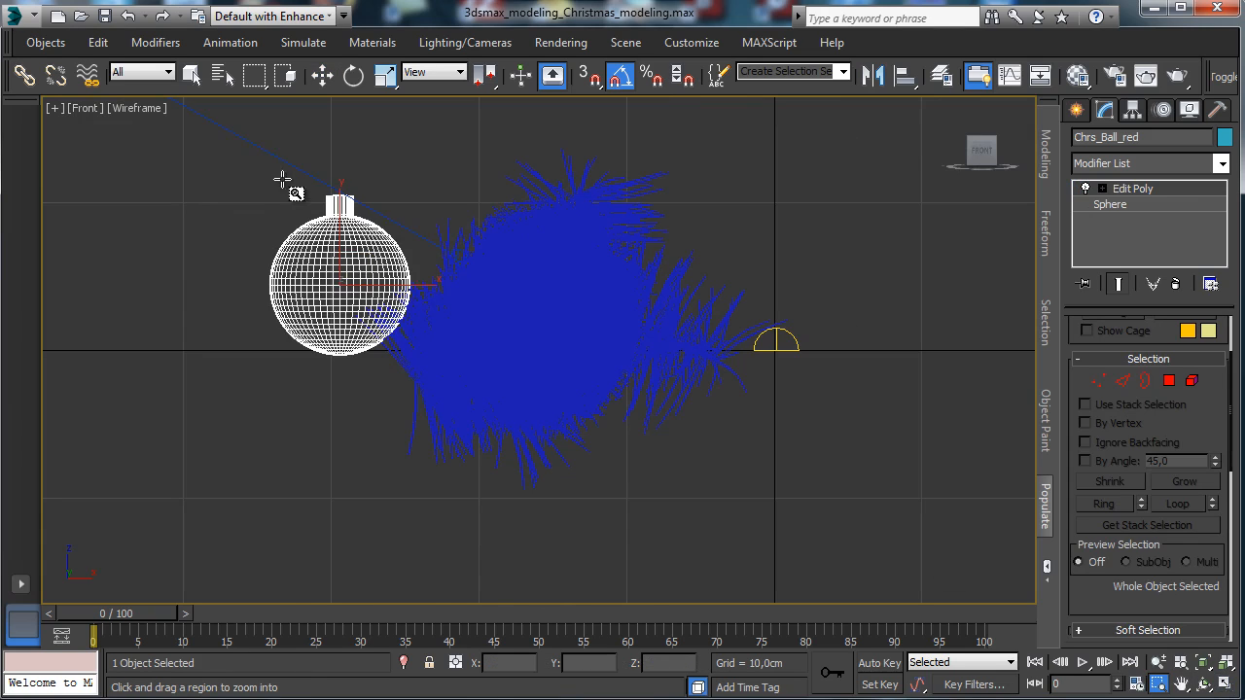
left_click_drag(268, 166, 434, 309)
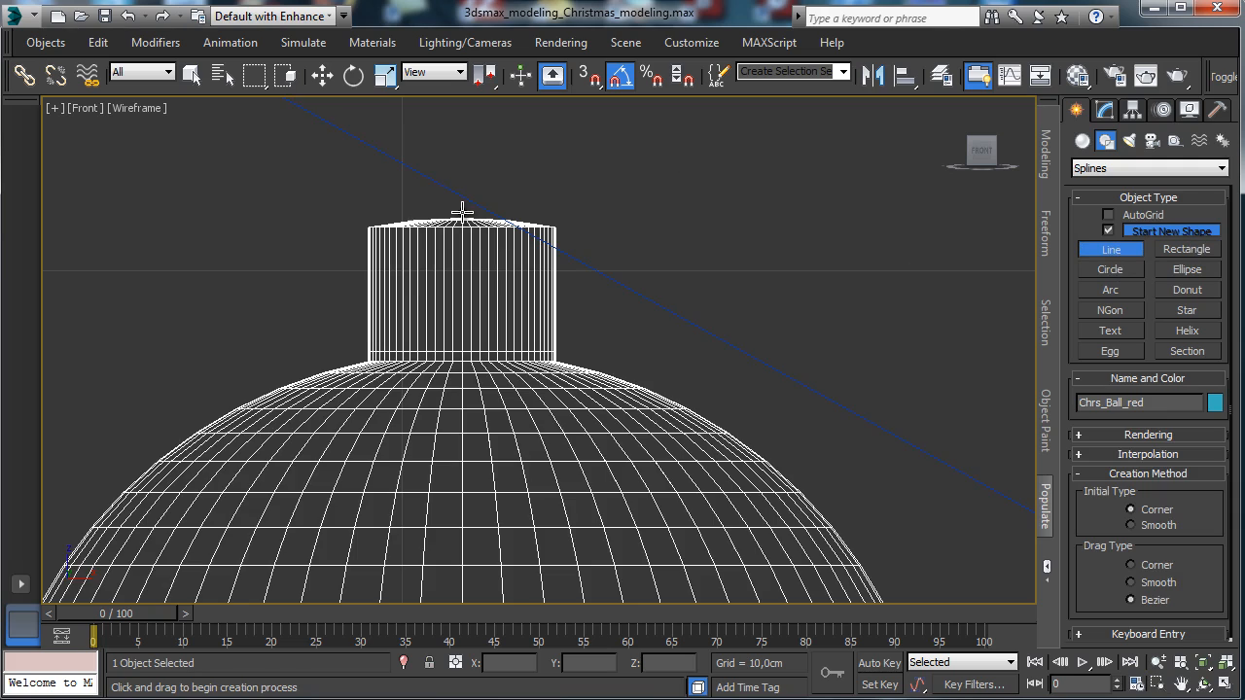
left_click(465, 211)
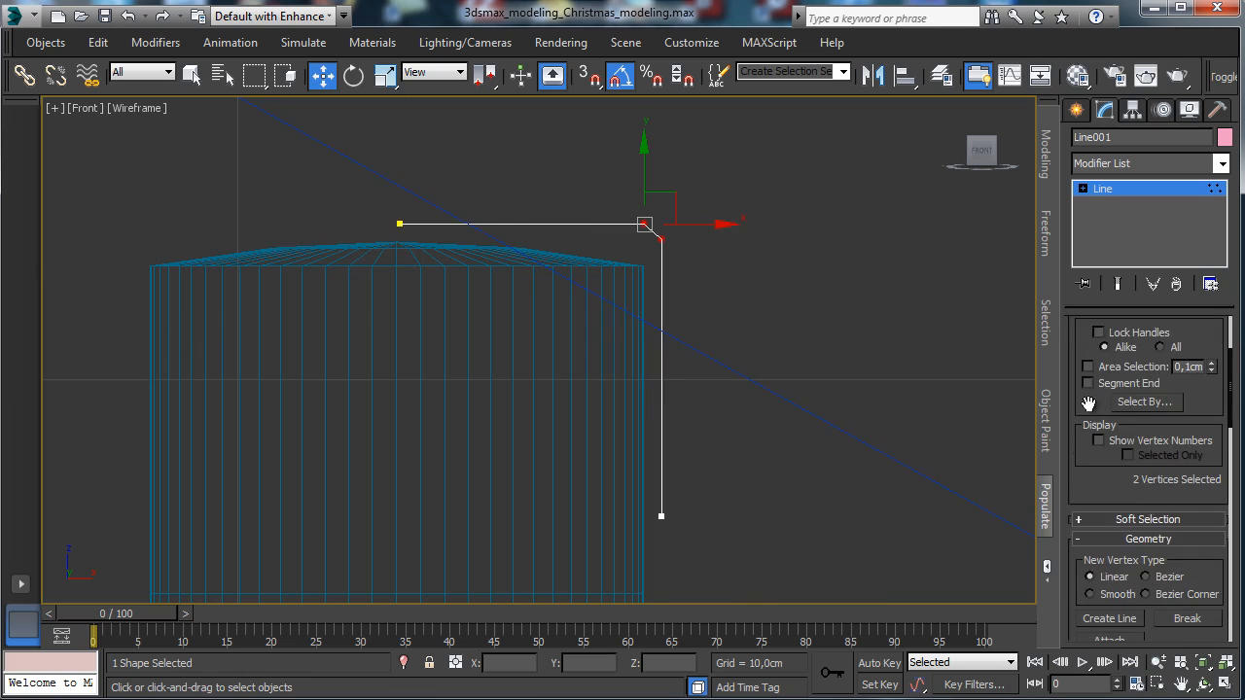
Fillet the two selected corner vertices of the cap profile and leave sub-object editing.
scroll(1106, 427, "down", 2)
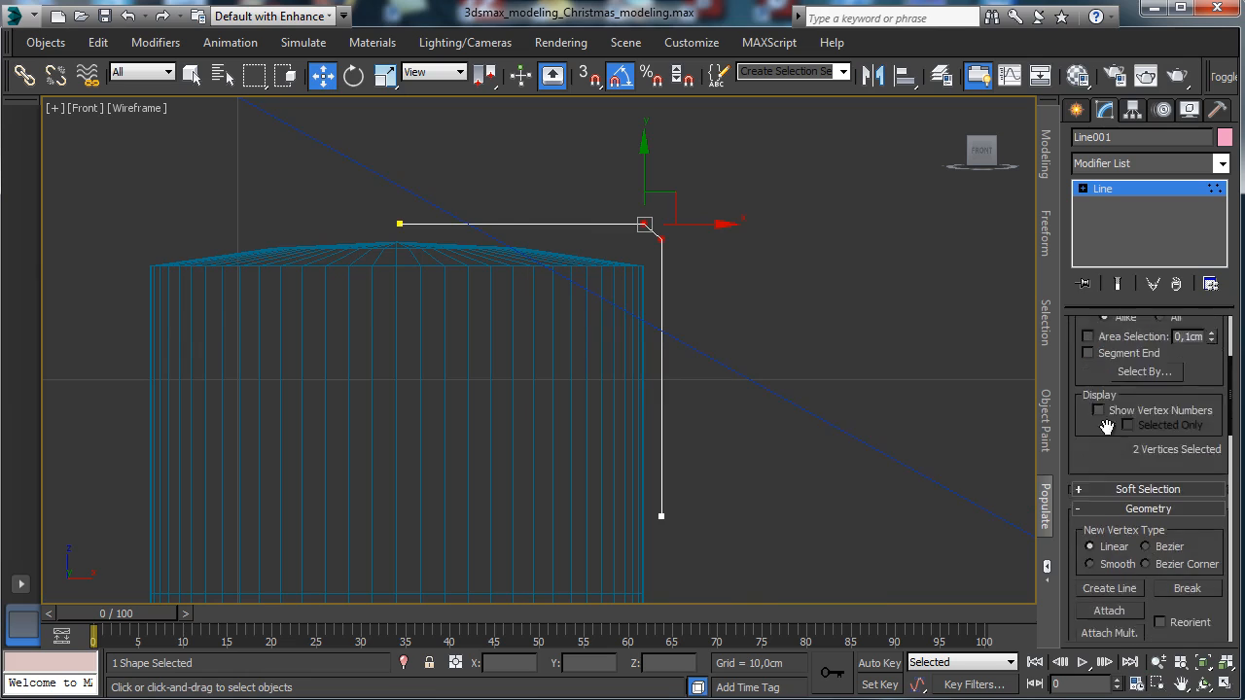
scroll(1106, 427, "down", 3)
scroll(1171, 520, "down", 5)
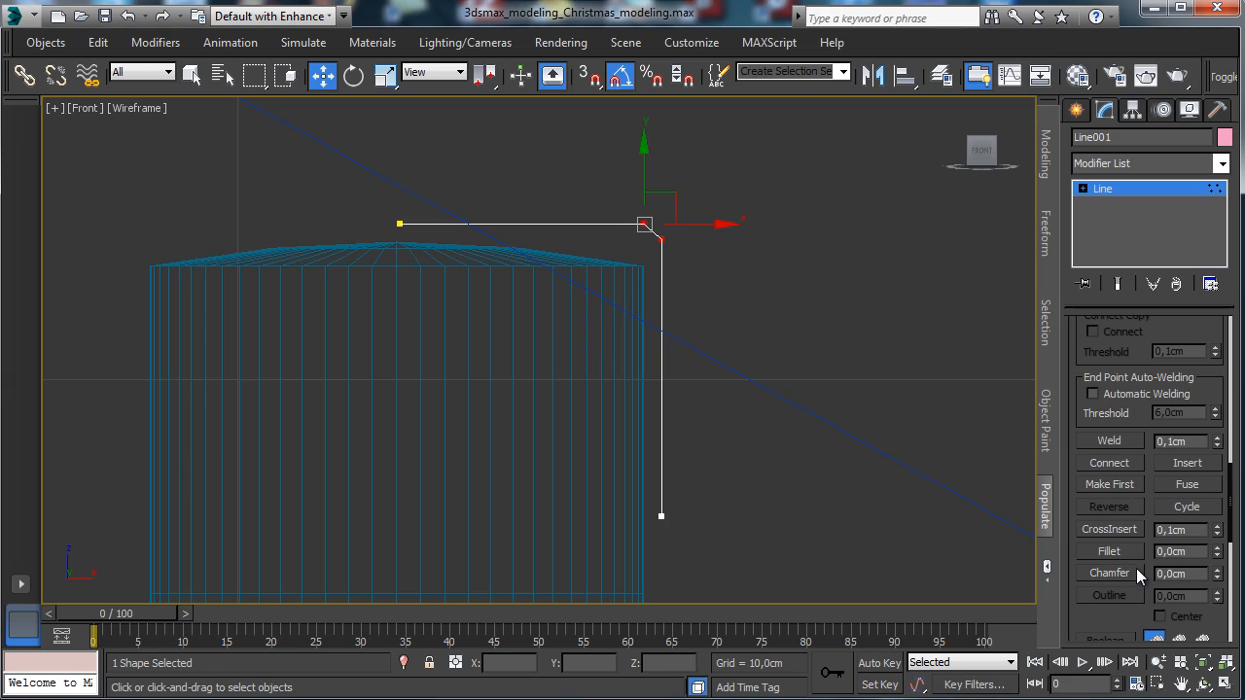
left_click(1110, 551)
left_click_drag(644, 223, 642, 218)
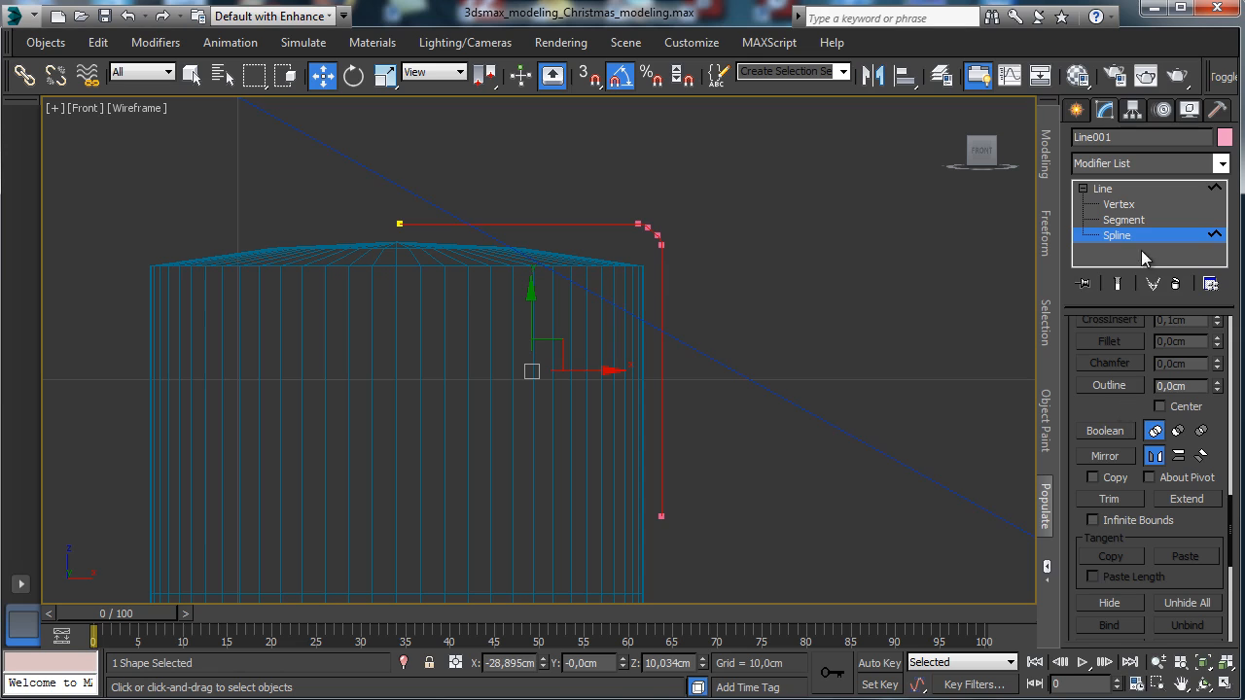
left_click(1173, 233)
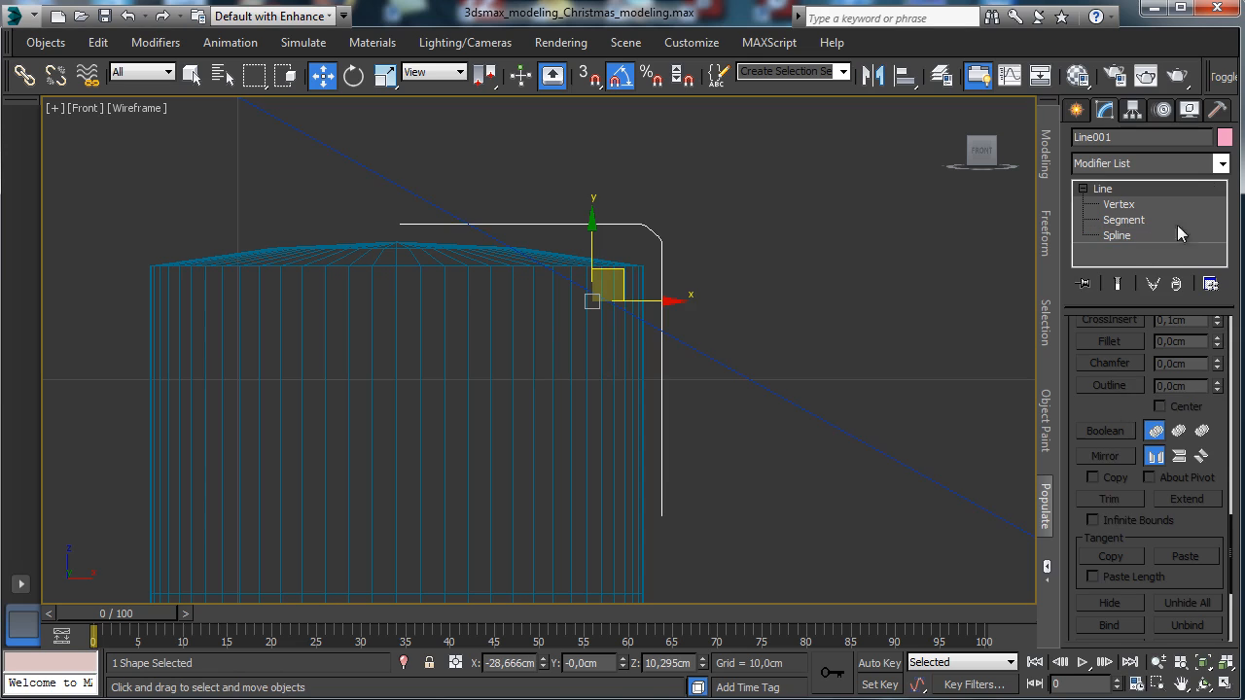
Lathe the cap profile with Min alignment and 40 segments, and centre the resulting cap over the ball's neck.
left_click(1221, 163)
scroll(1147, 408, "up", 10)
scroll(1147, 408, "down", 5)
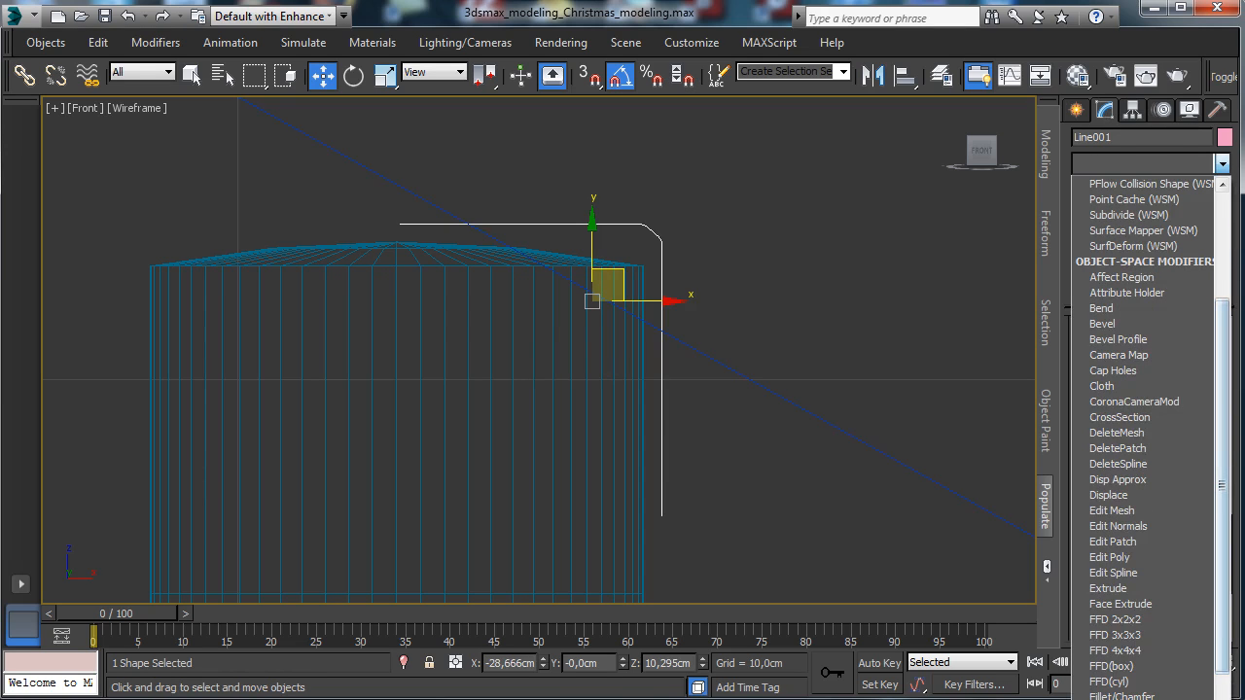
scroll(1091, 464, "down", 5)
left_click(1091, 464)
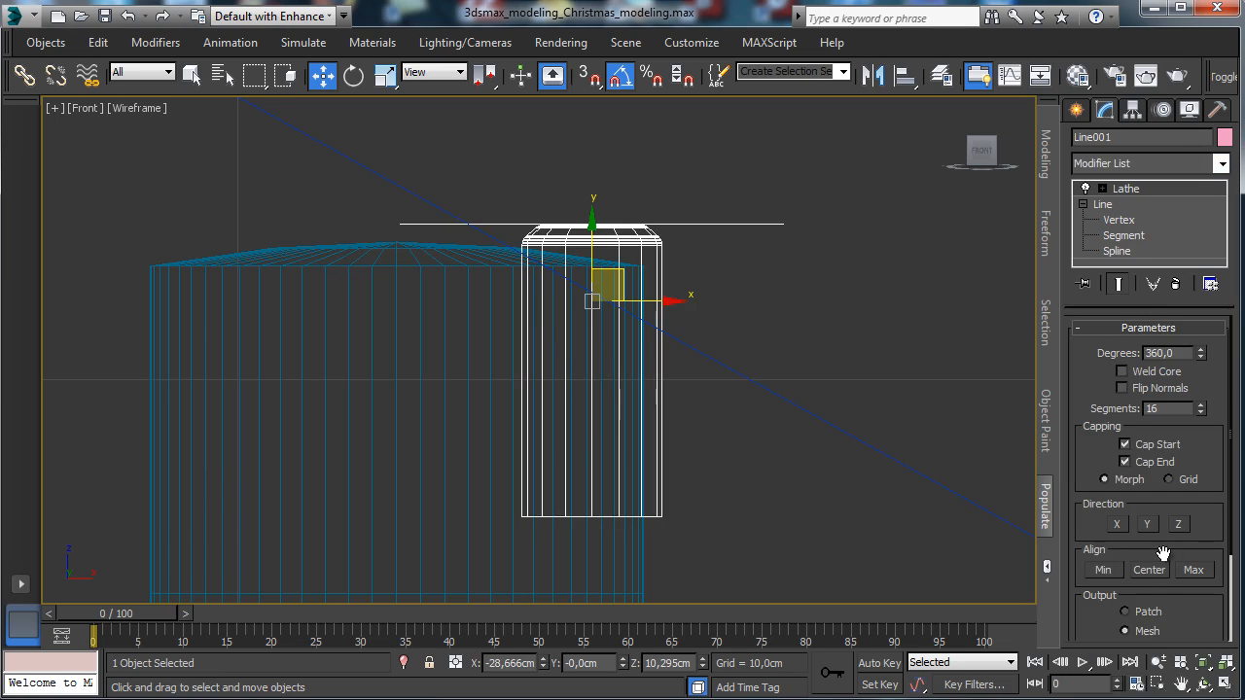
left_click(1113, 571)
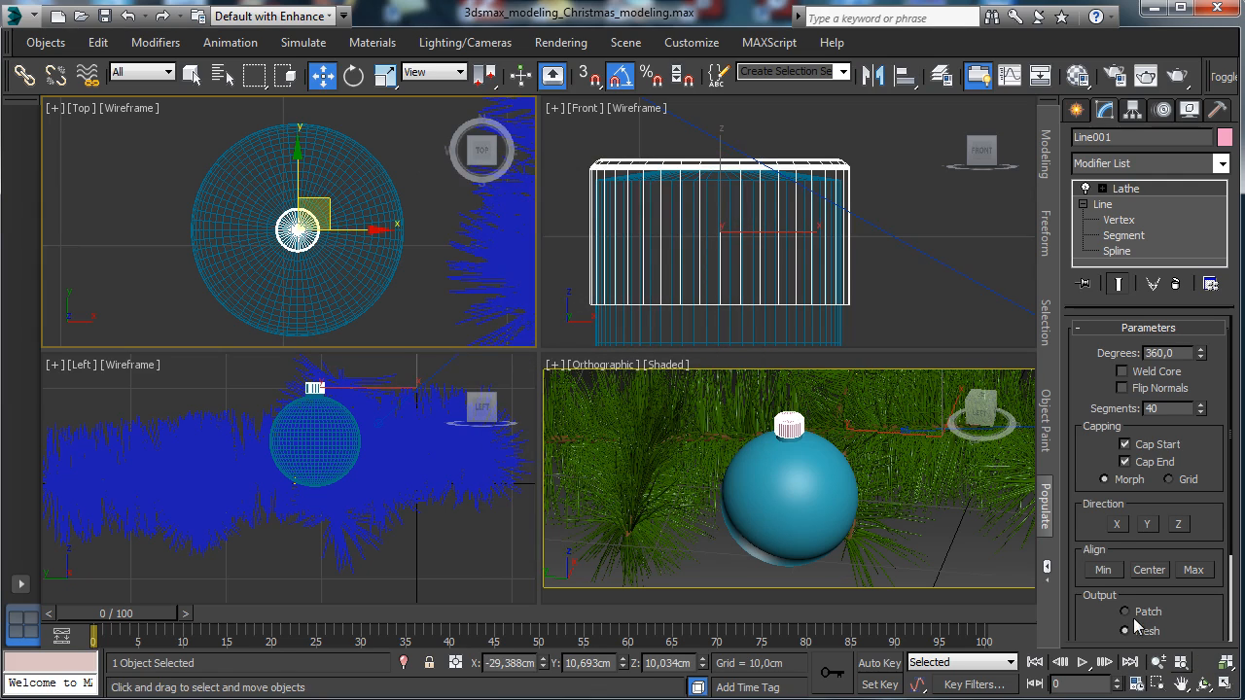
right_click(888, 477)
left_click(1225, 685)
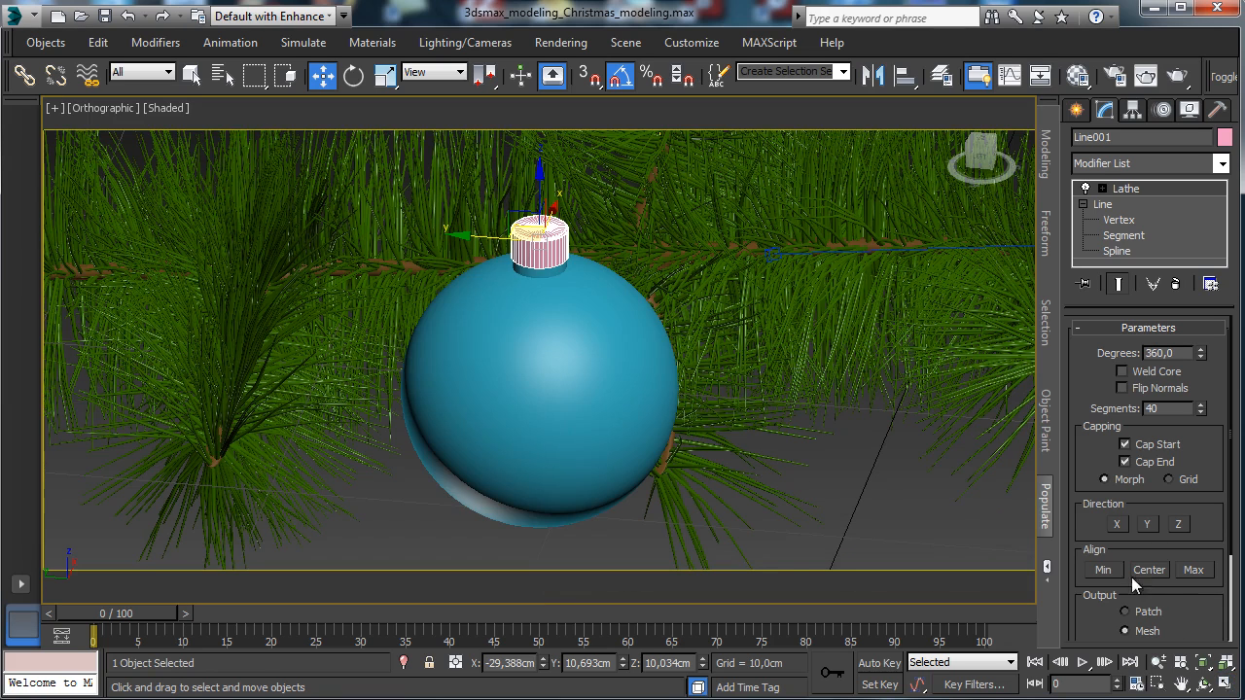
left_click(1202, 661)
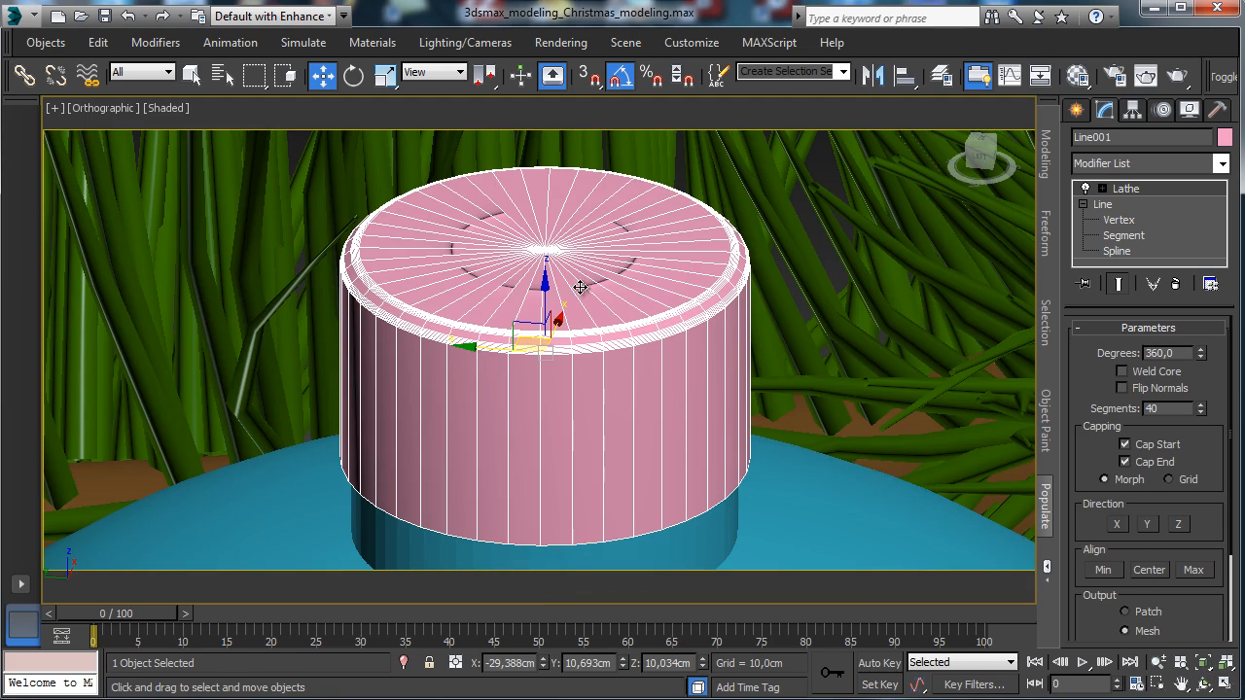
Raise the cap slightly above the ball's neck and enable Weld Core on its Lathe modifier.
left_click_drag(549, 297, 548, 289)
left_click(1121, 371)
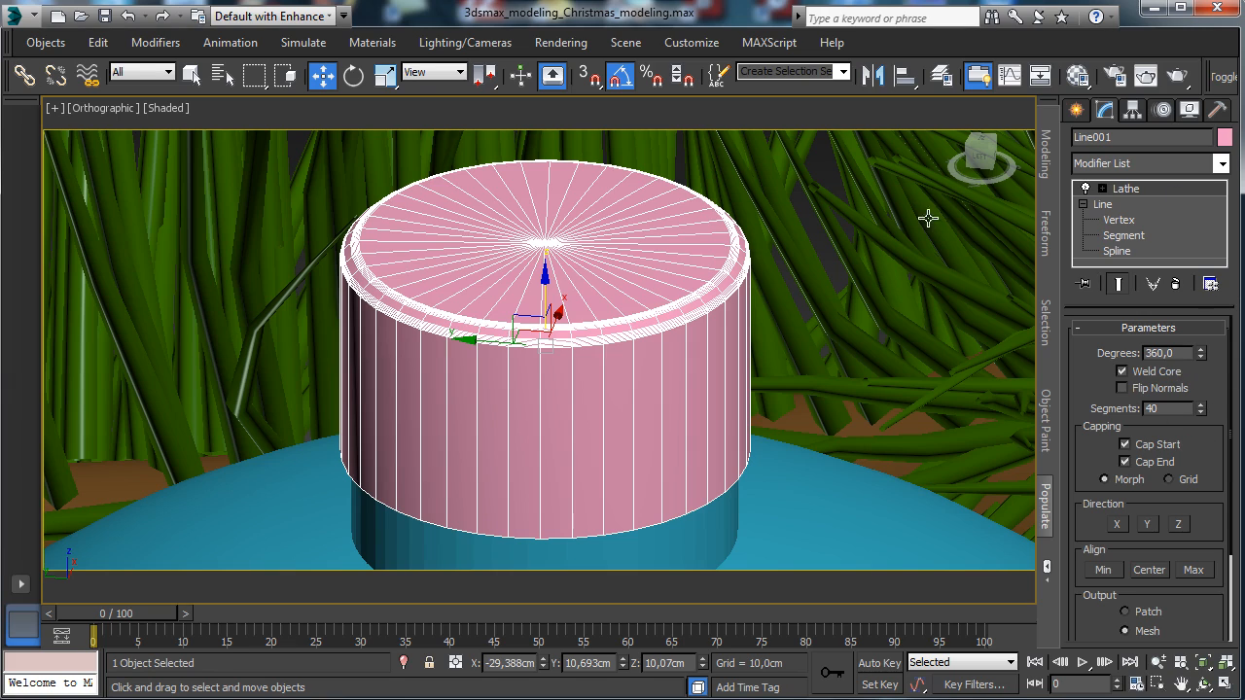
right_click(582, 254)
mouse_move(729, 436)
left_click(848, 451)
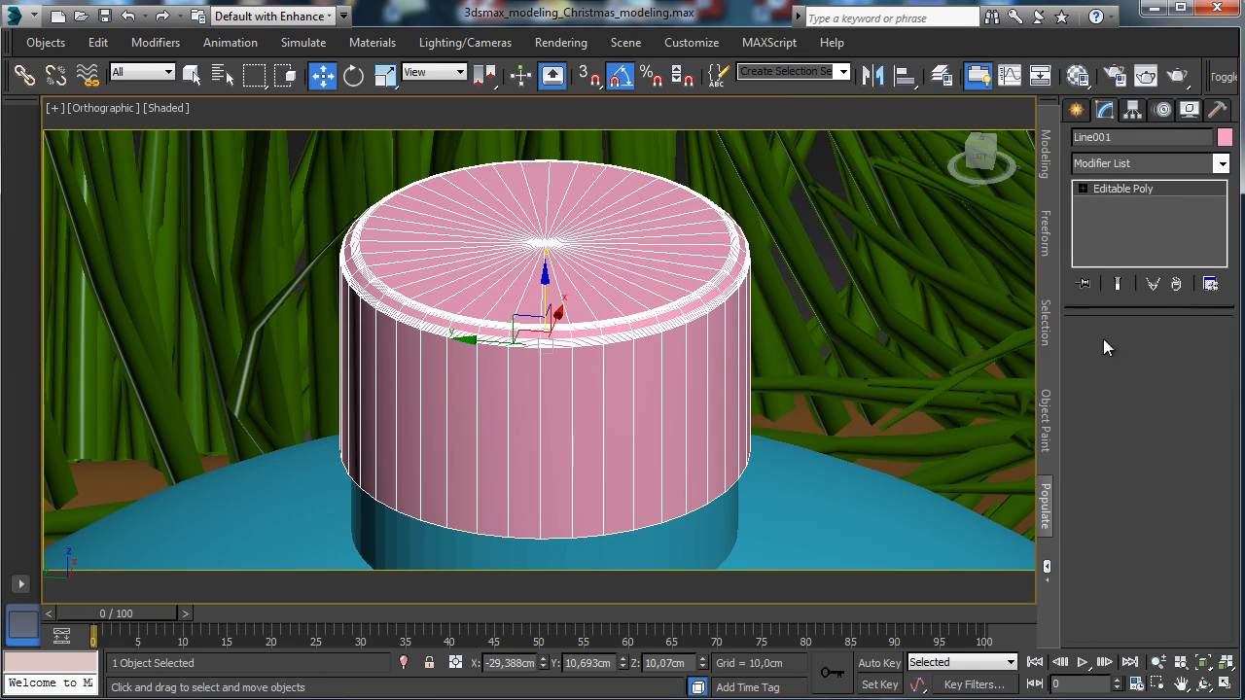
left_click(527, 221)
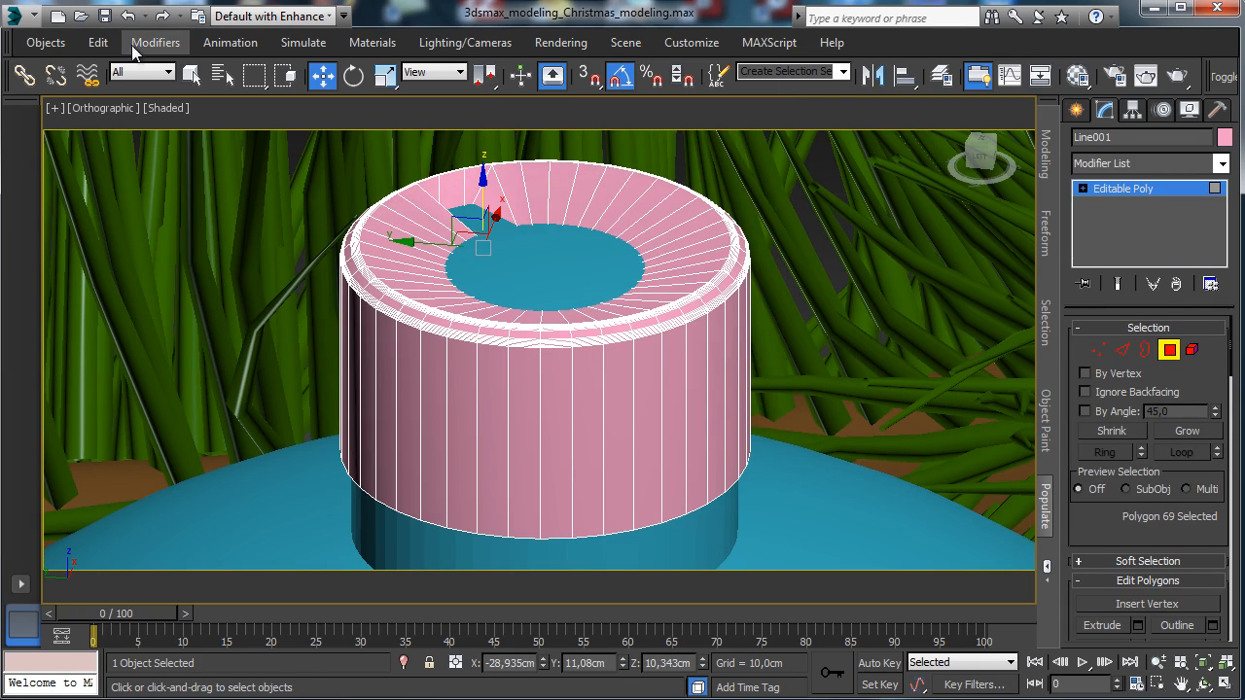
left_click(126, 17)
left_click(191, 75)
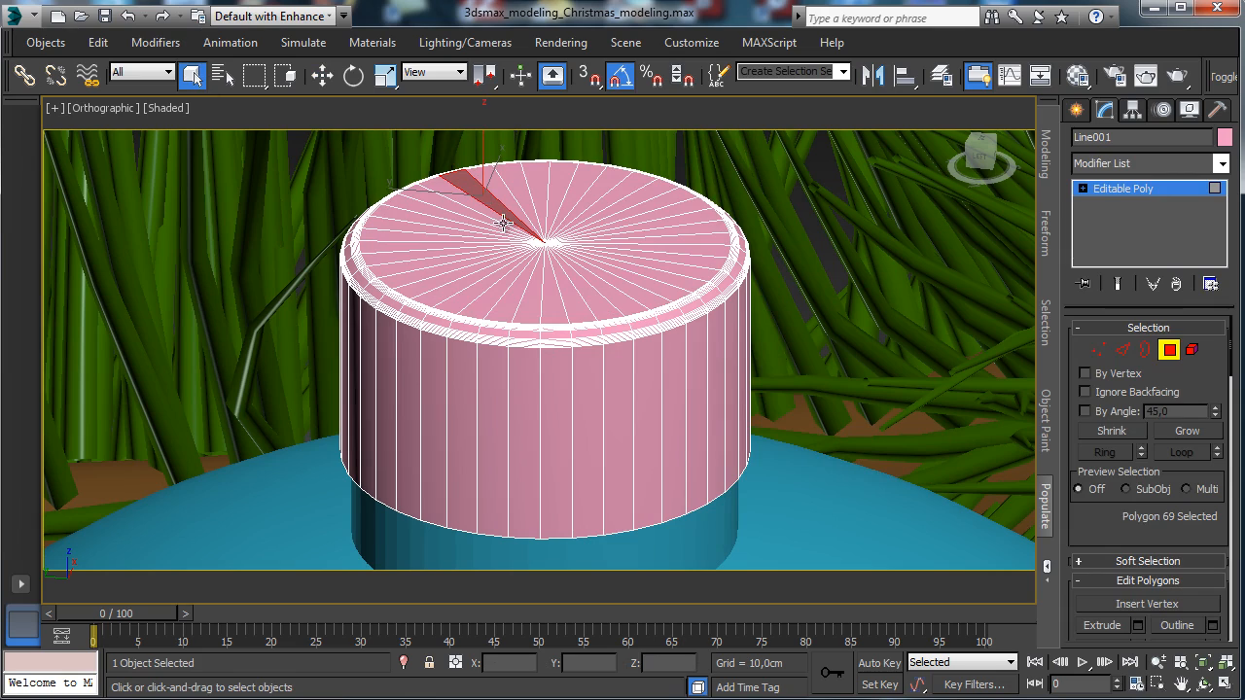
left_click_drag(500, 222, 587, 254)
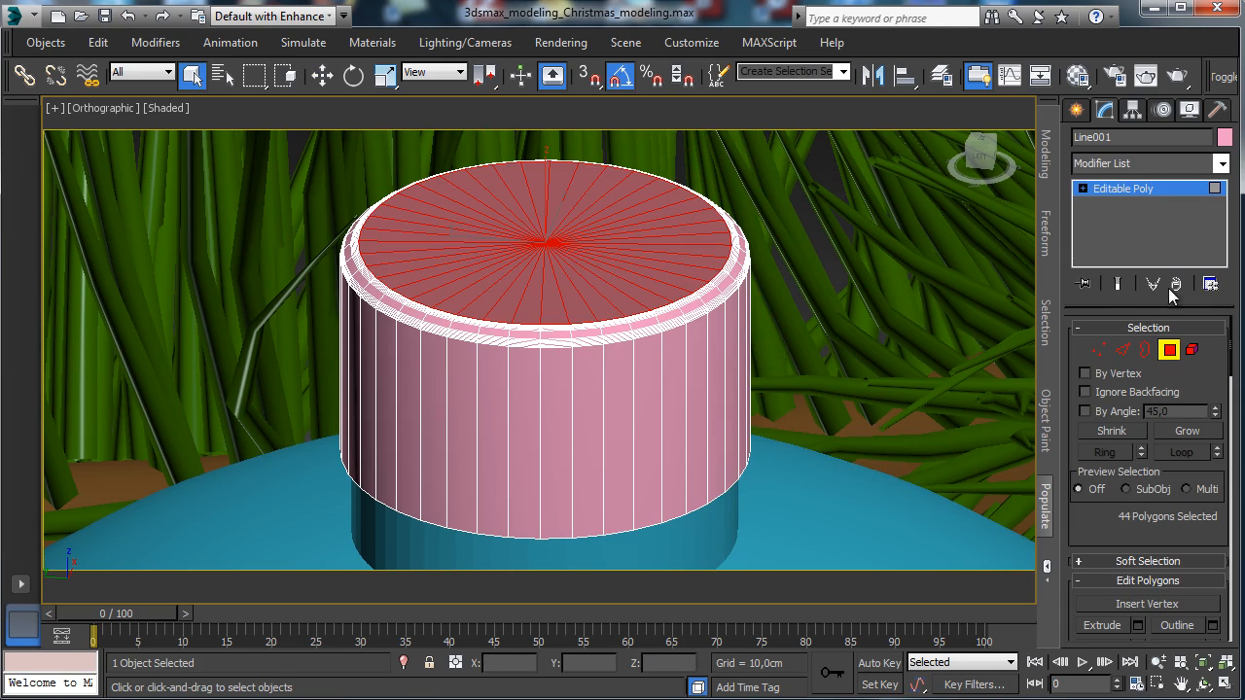
left_click(128, 17)
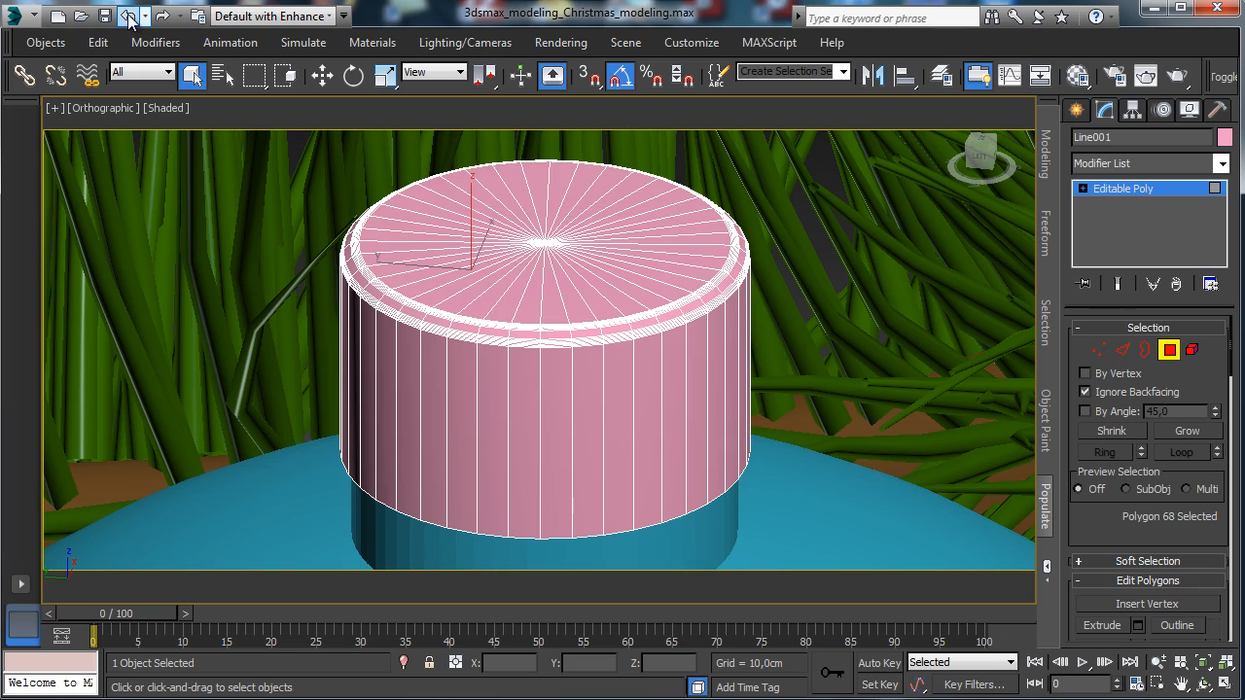
left_click(127, 16)
left_click(128, 17)
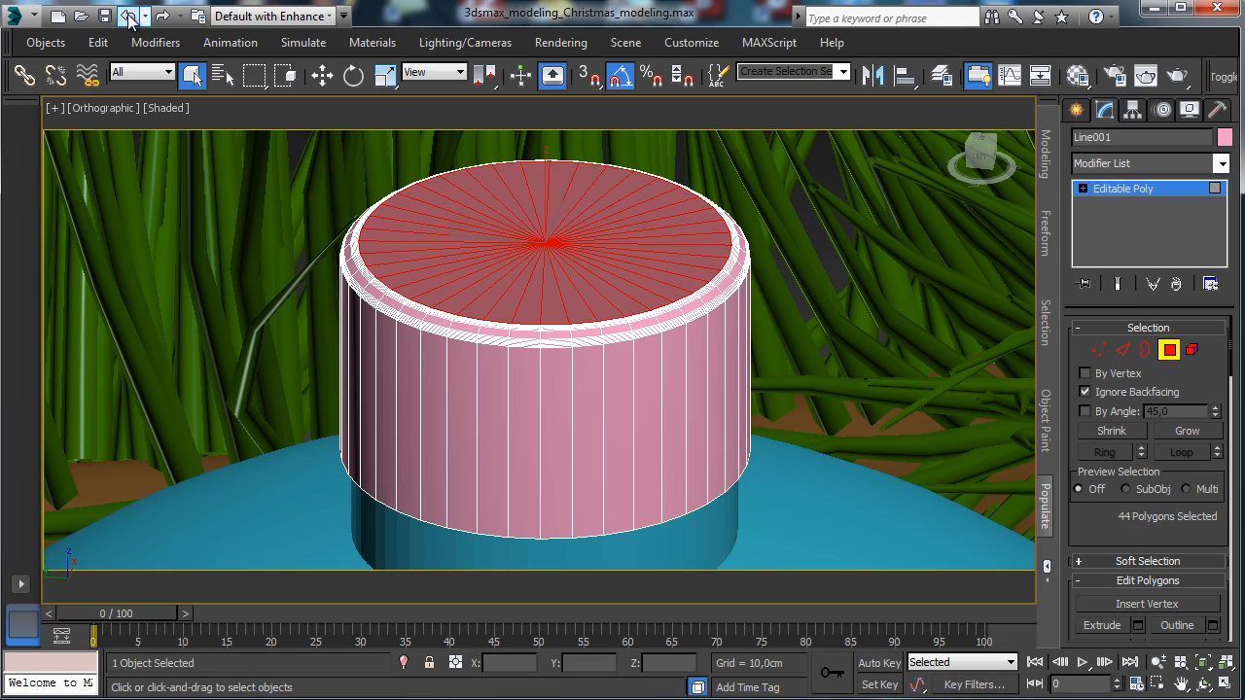
left_click(127, 16)
left_click(127, 17)
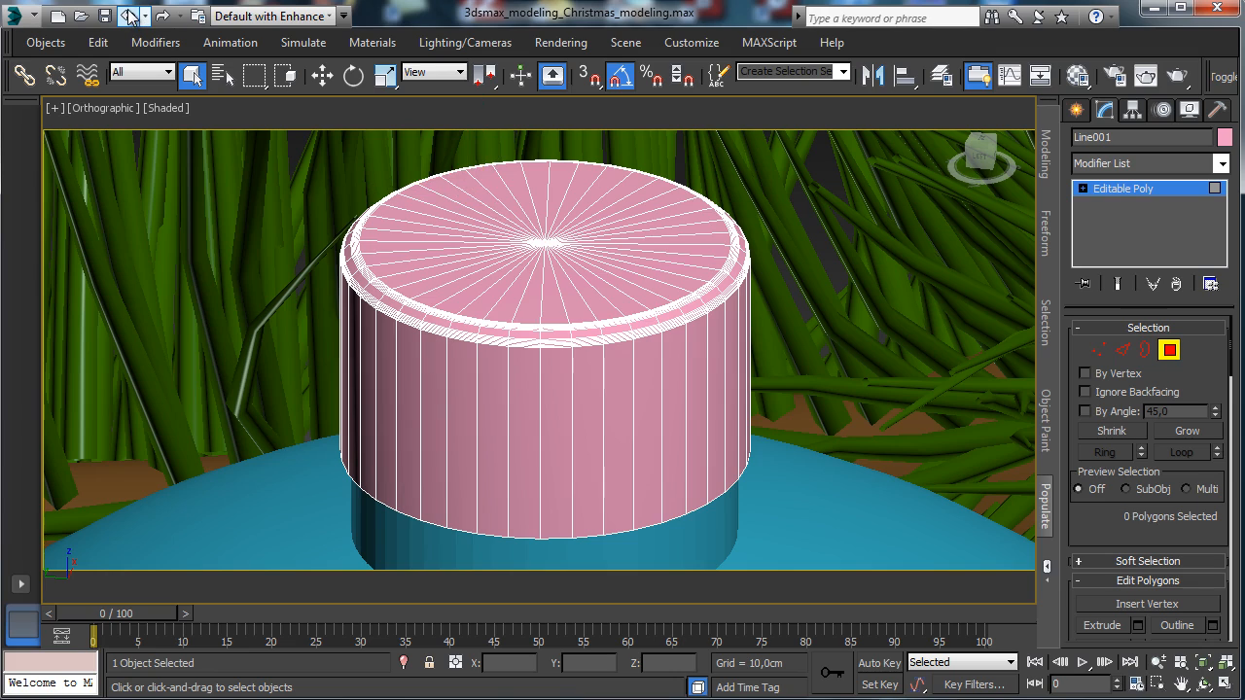
left_click(127, 16)
left_click(127, 17)
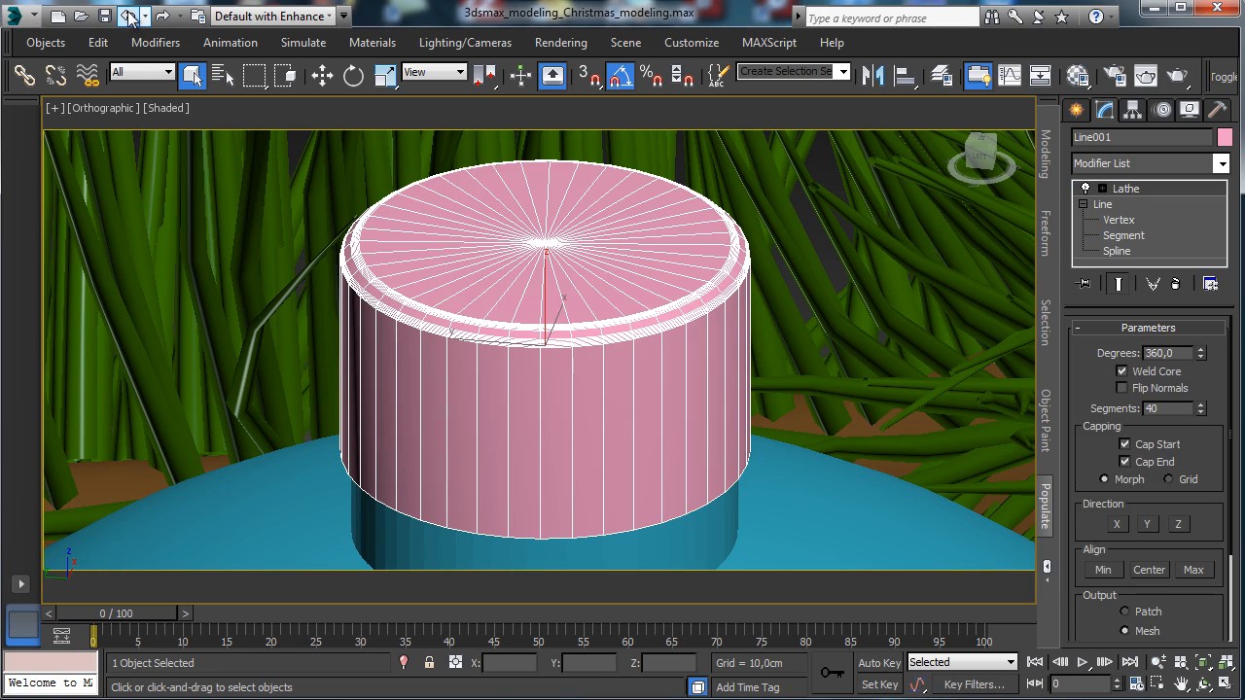
Flip the lathe's normals and delete the cap's top polygons in an Edit Poly modifier with Ignore Backfacing enabled.
left_click(1160, 390)
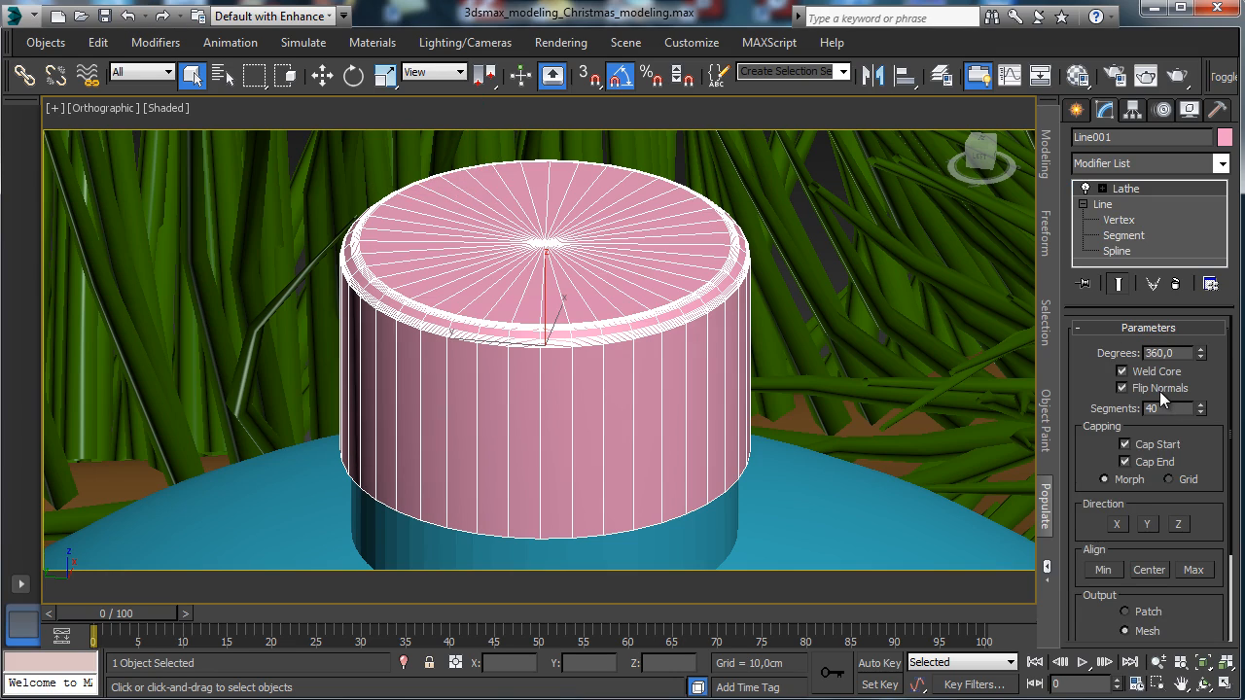
left_click(1221, 163)
scroll(1225, 311, "down", 3)
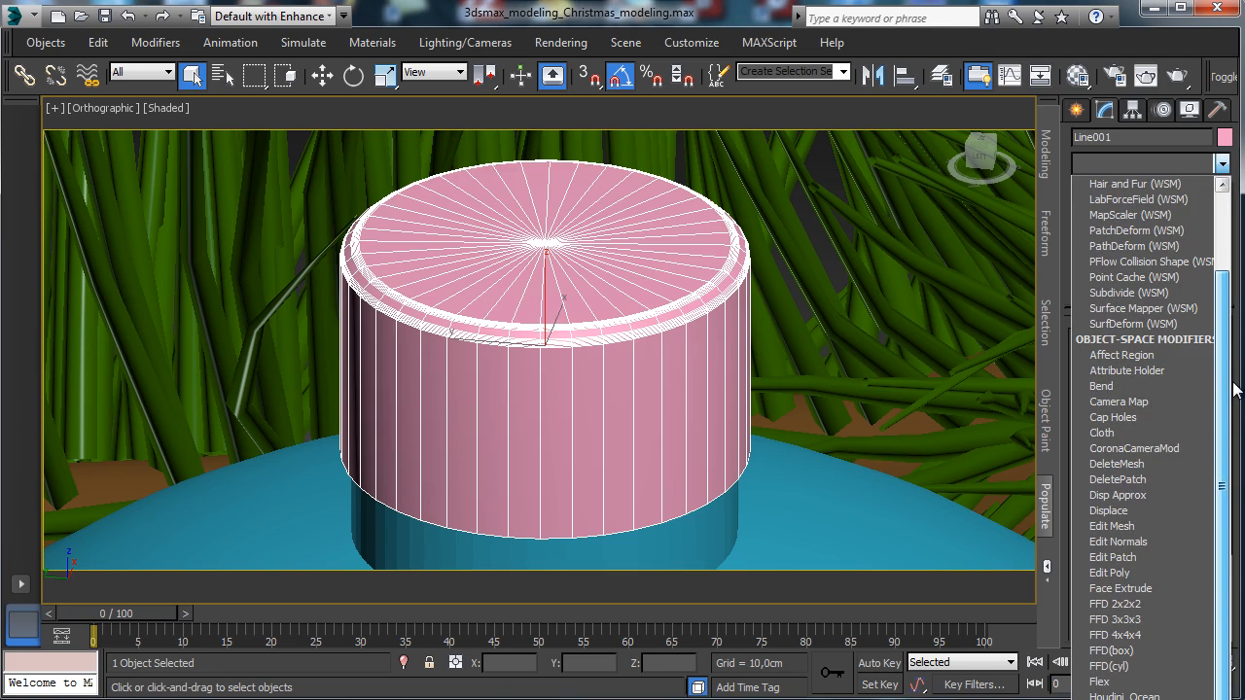
left_click(1118, 552)
left_click(1167, 381)
left_click(1085, 442)
left_click_drag(526, 229, 568, 257)
key("Delete")
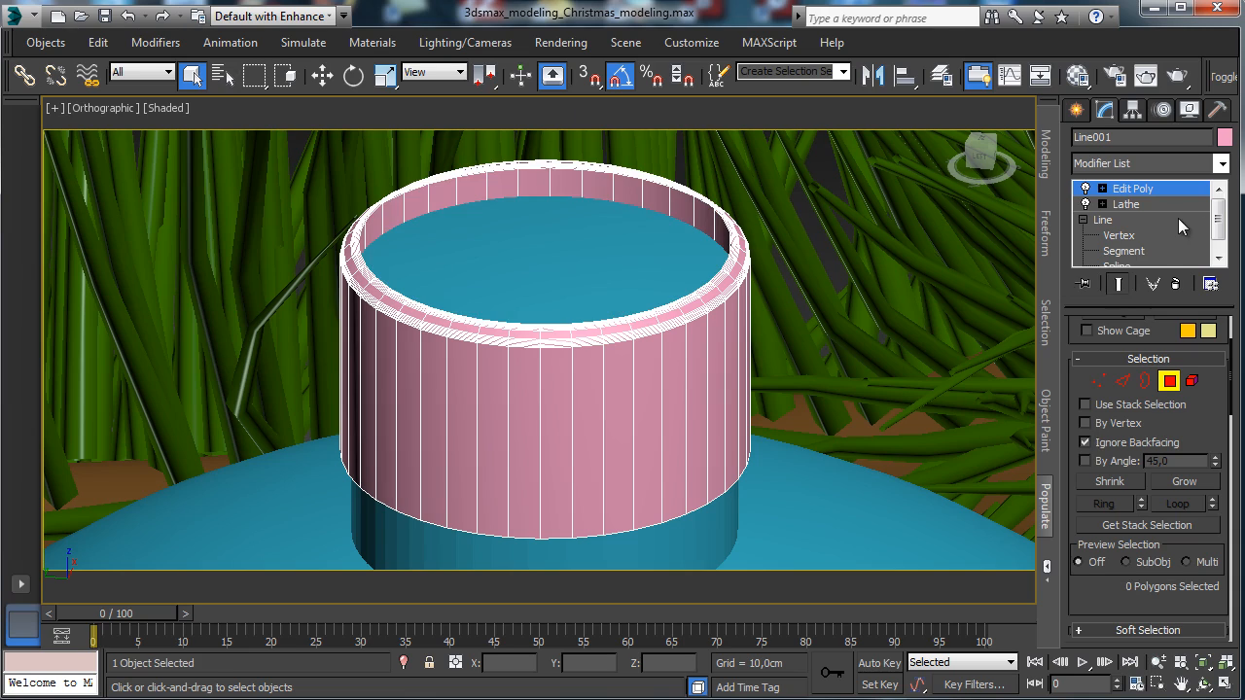
Close the cap's open top with a Cap Holes modifier, leaving Triangulate Cap off.
left_click(1168, 378)
left_click(1222, 165)
left_click(1121, 467)
left_click(1121, 400)
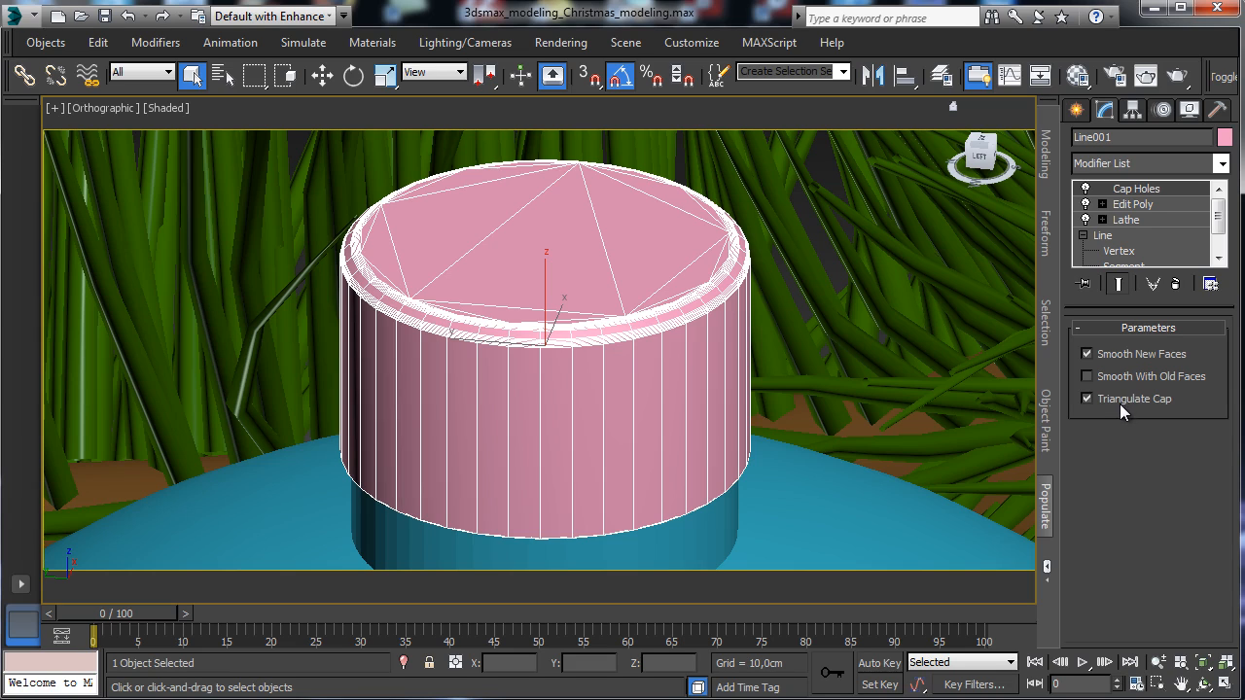
left_click(1119, 402)
left_click(1222, 166)
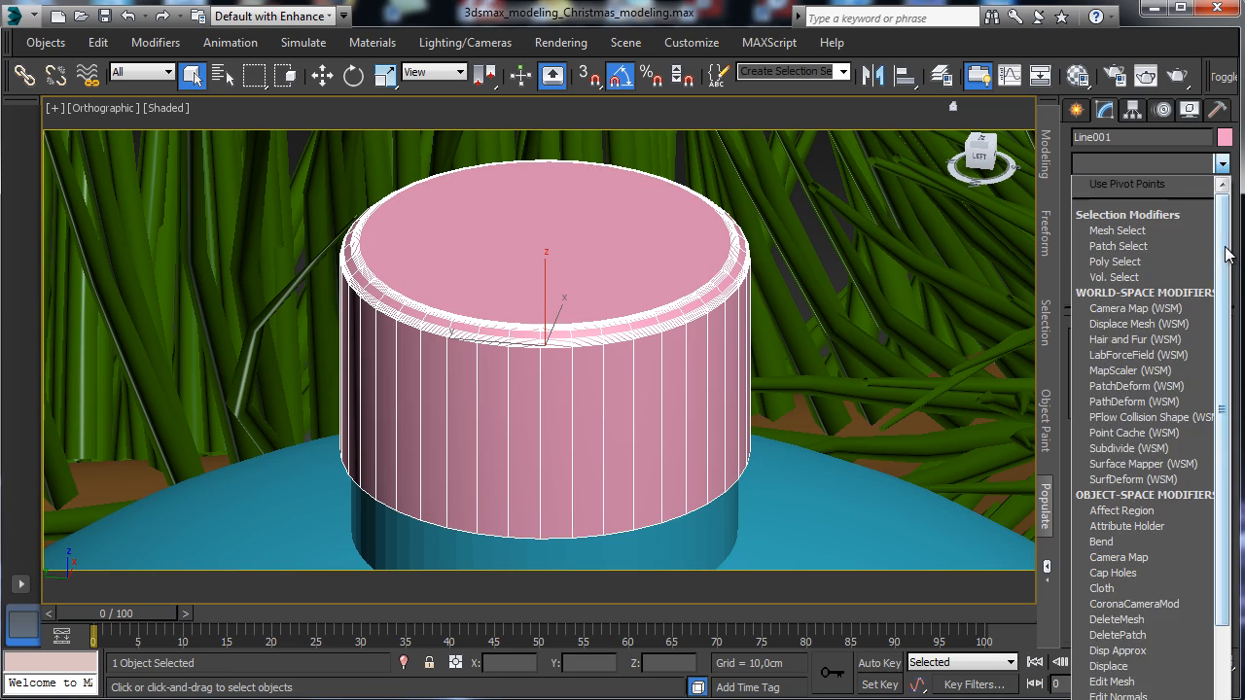
scroll(1135, 457, "down", 4)
left_click(1109, 495)
key("4")
left_click(545, 243)
left_click(1222, 164)
left_click_drag(1223, 234, 1221, 670)
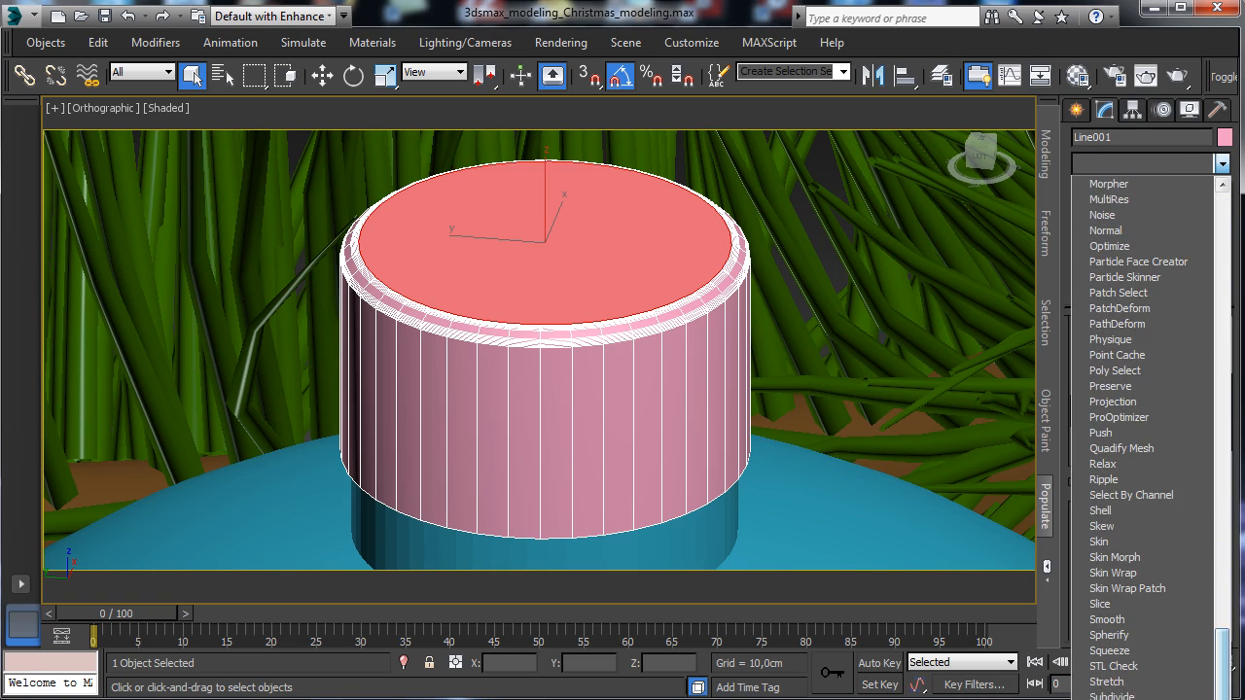
left_click(1118, 699)
left_click(1176, 285)
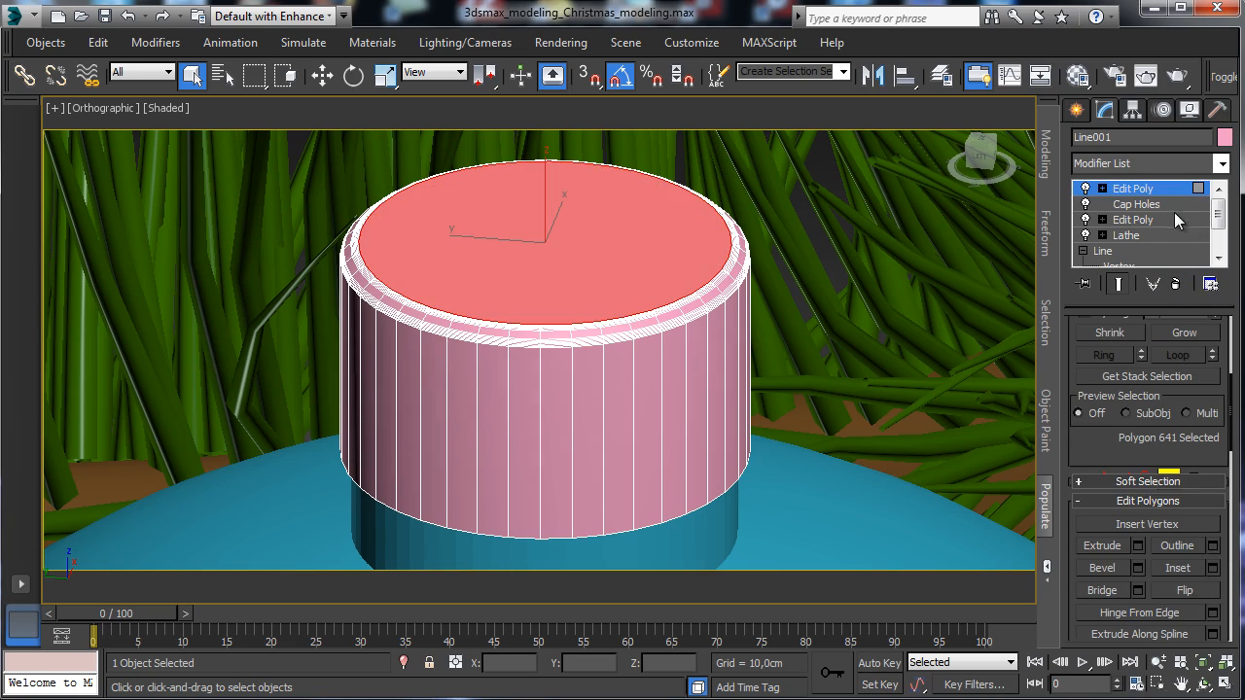
left_click(1175, 284)
Create a torus in the Front view at the cap's upper edge, with radii of about 1.72 cm and 0.75 cm.
left_click(1072, 118)
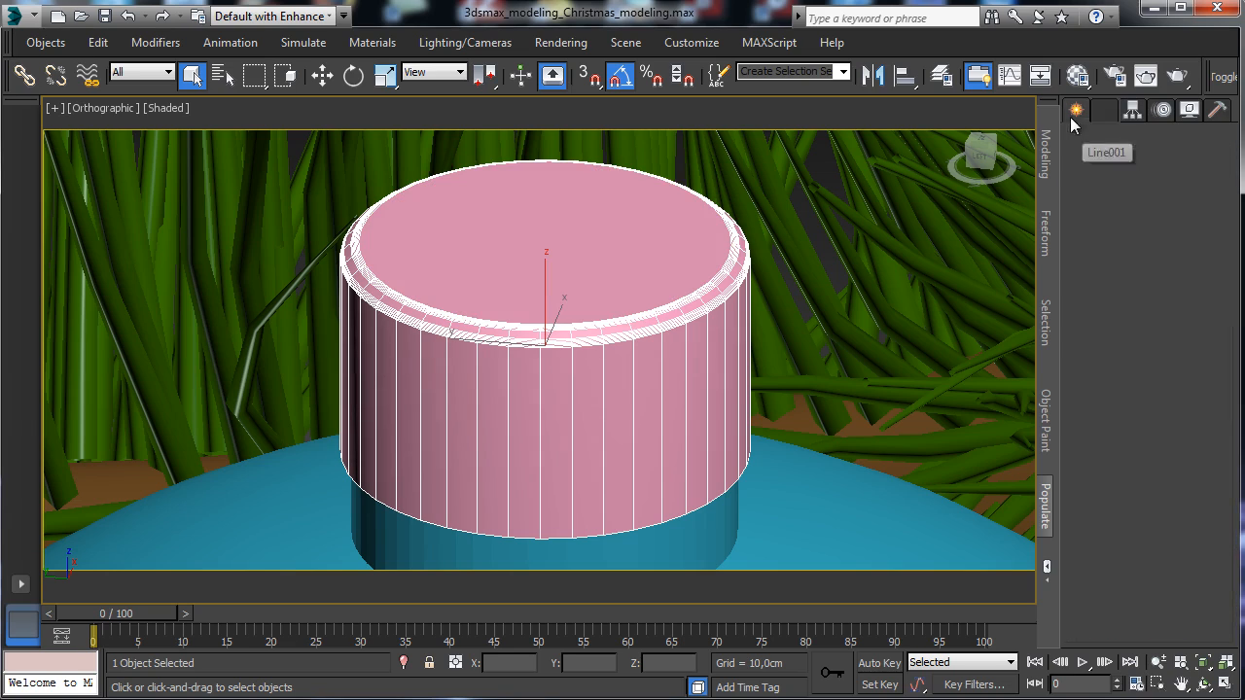
key("c")
key("alt+w")
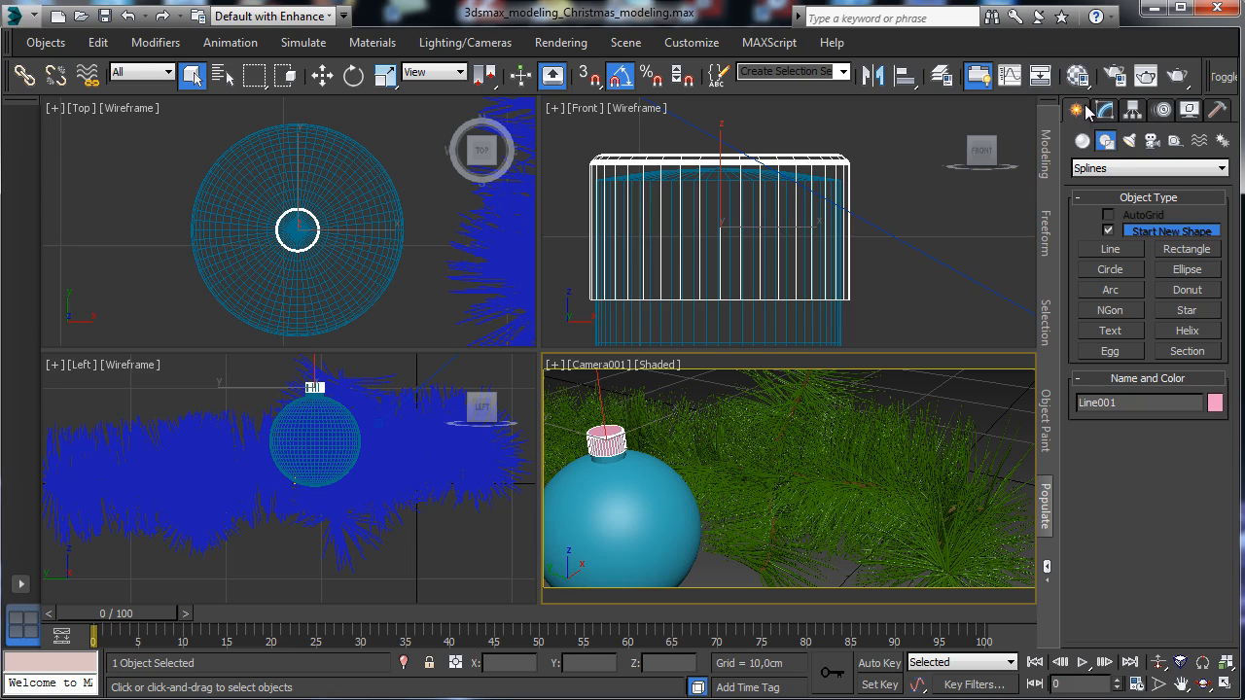
left_click(1082, 141)
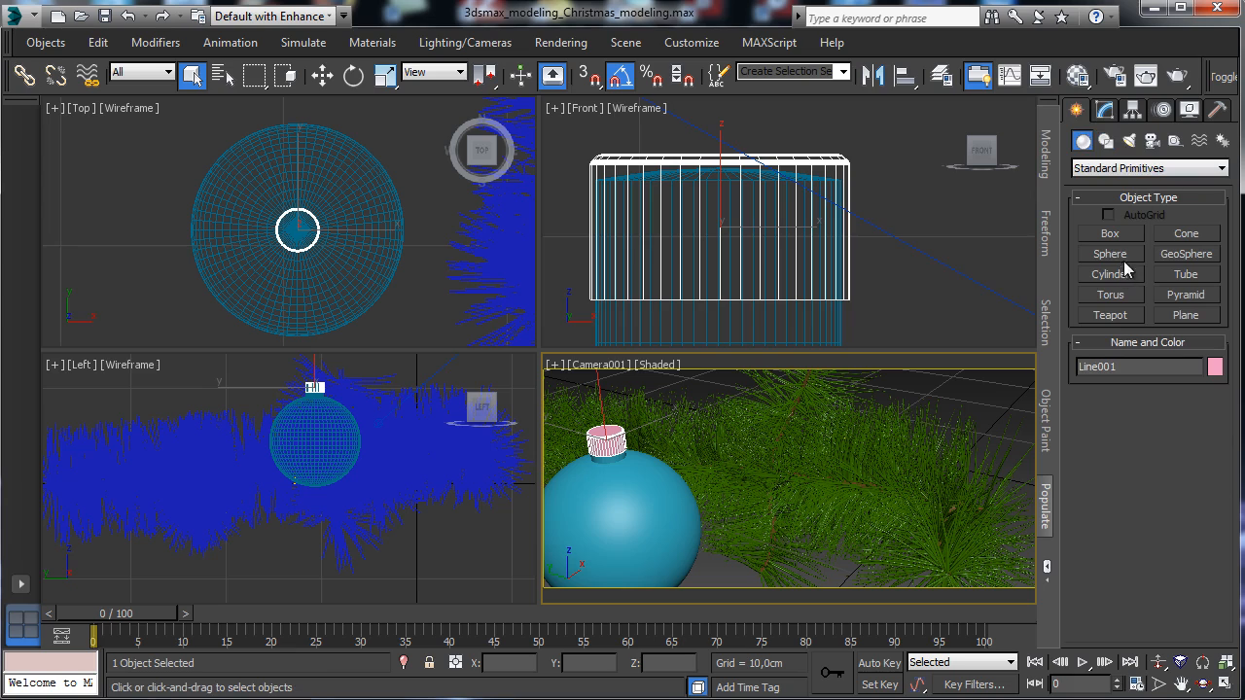
left_click(1111, 294)
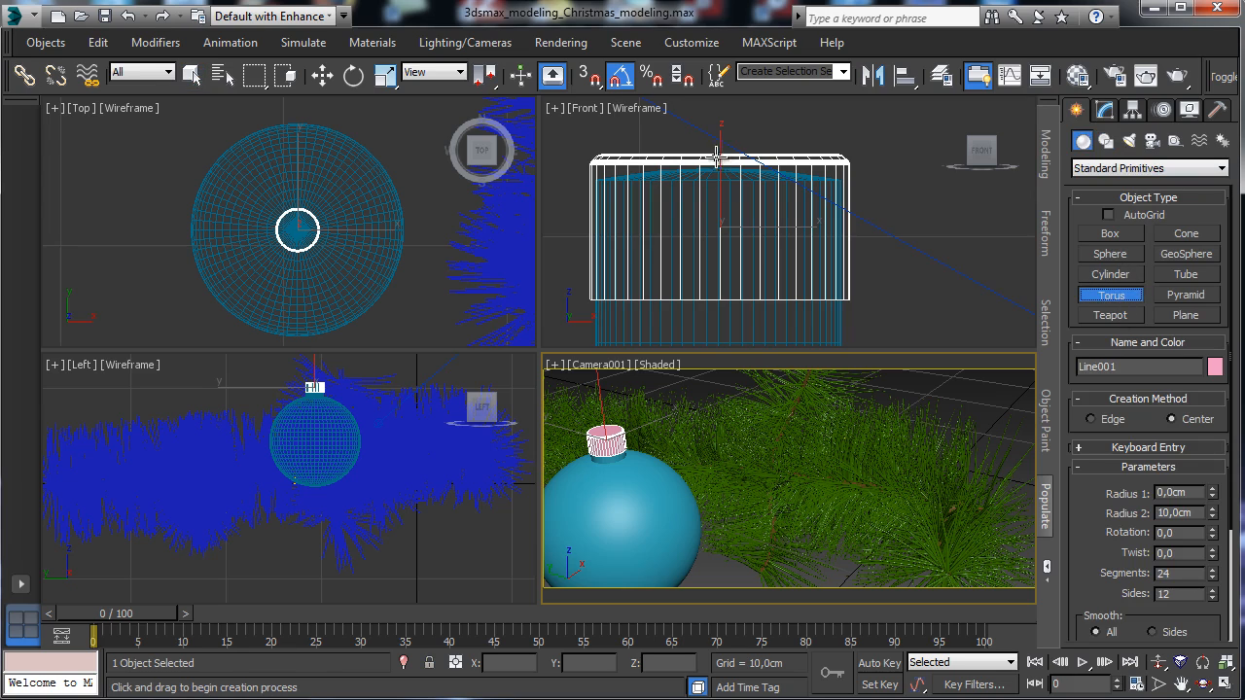
left_click_drag(717, 152, 916, 238)
left_click(836, 185)
Align the torus to the cap, centre to centre, on the X, Y and Z positions.
key("alt+a")
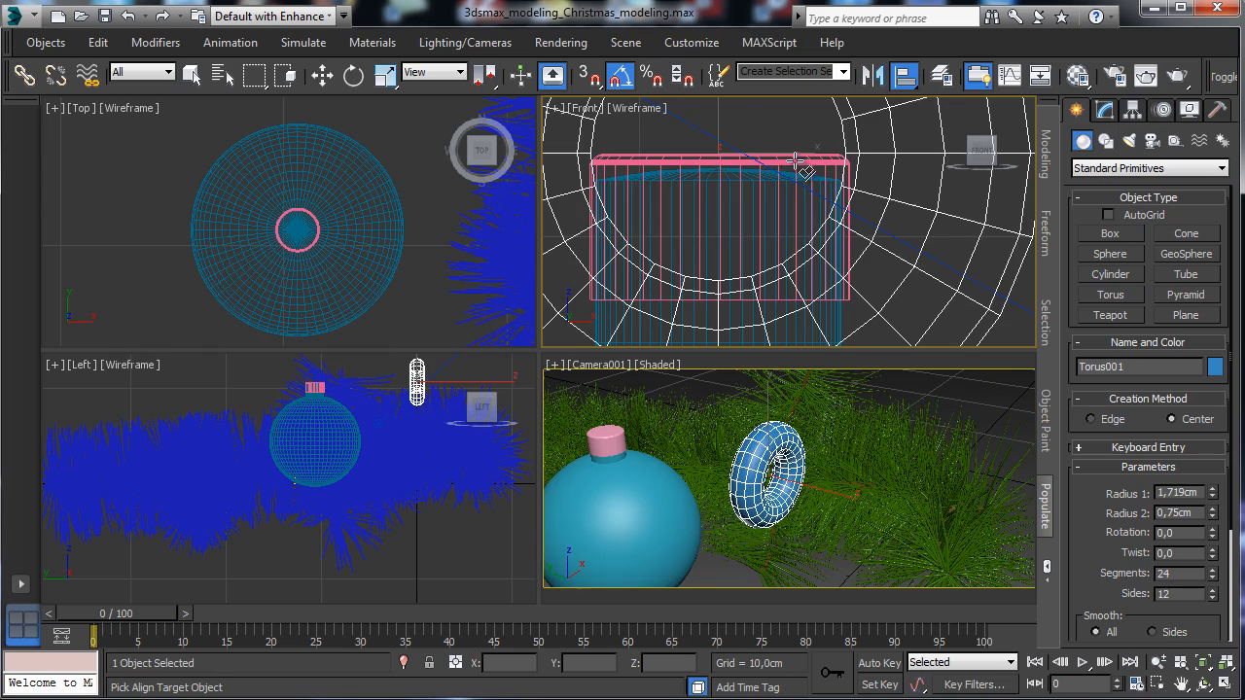
left_click(807, 163)
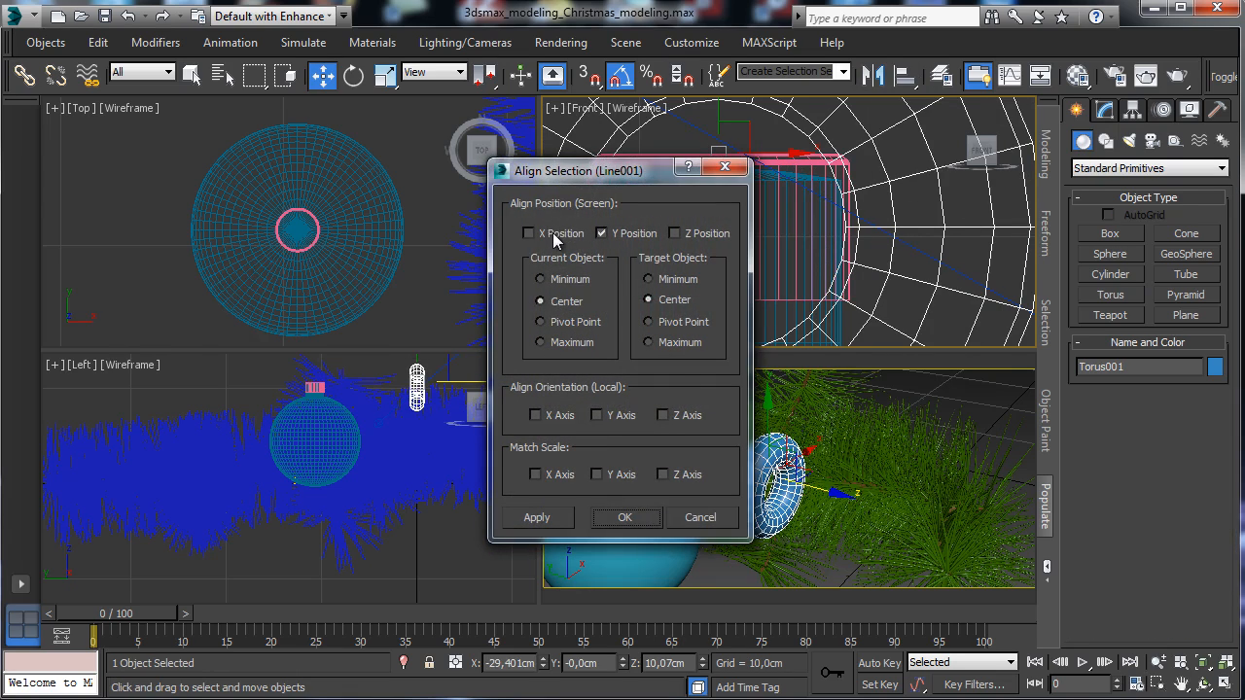
left_click(550, 233)
left_click(705, 234)
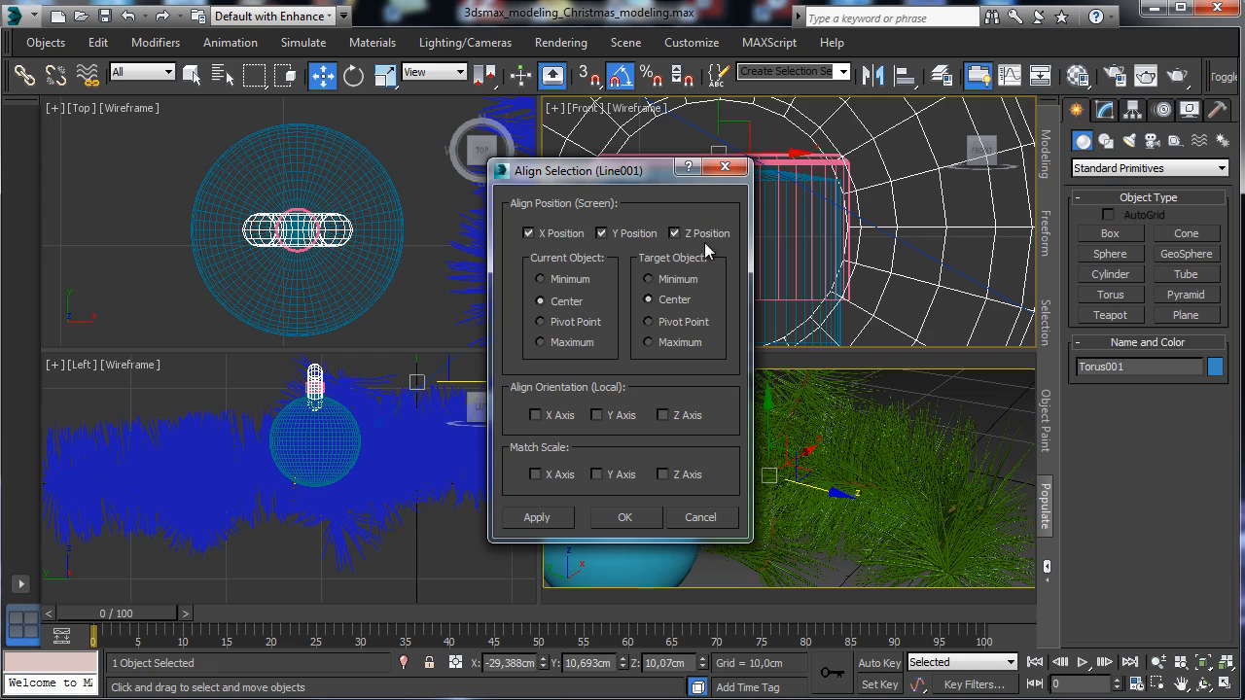
left_click(627, 516)
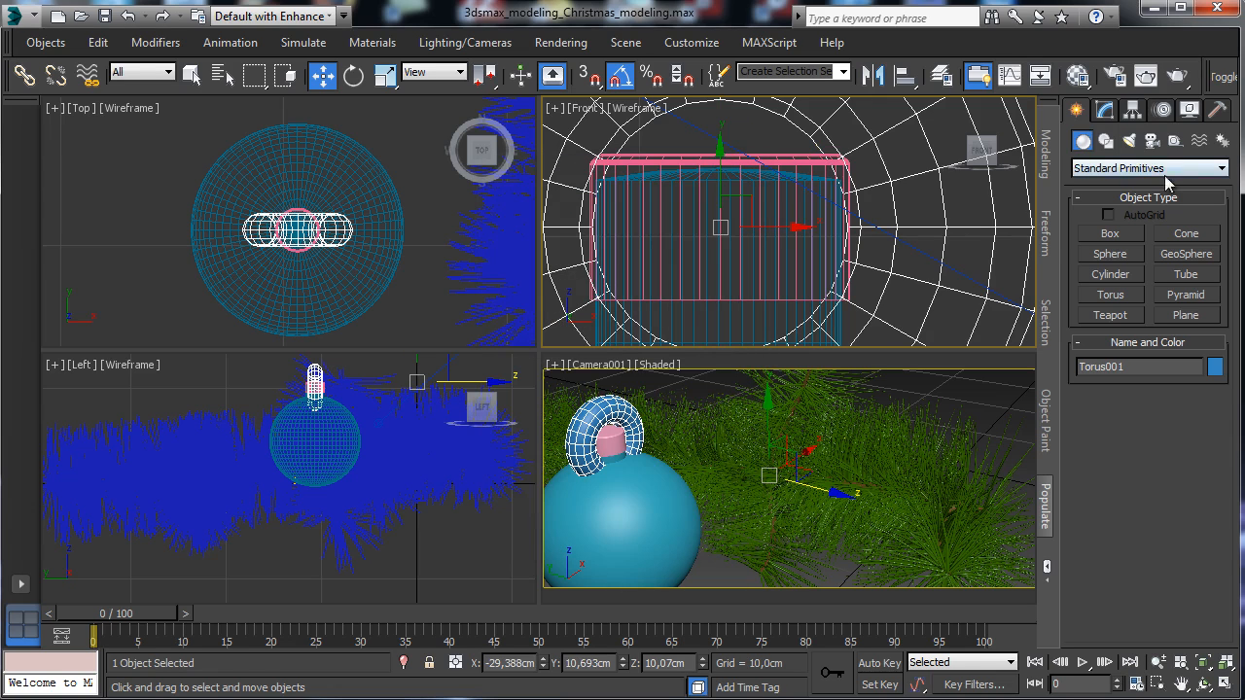
Shrink the torus to radii of 0.58 cm and 0.07 cm and raise it to form a hanging loop through the cap's top.
left_click(1103, 110)
left_click_drag(1213, 357, 1210, 458)
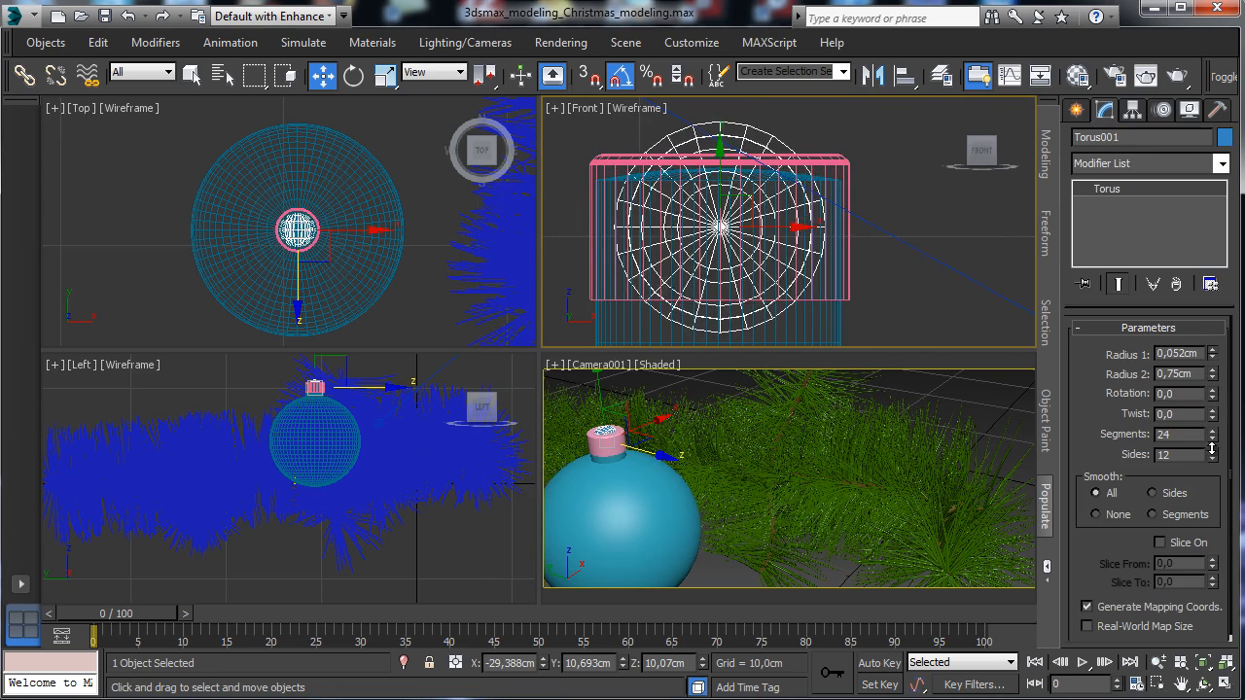
mouse_move(1213, 379)
left_mouse_down()
mouse_move(1214, 424)
mouse_move(1213, 299)
mouse_move(1215, 401)
left_mouse_up()
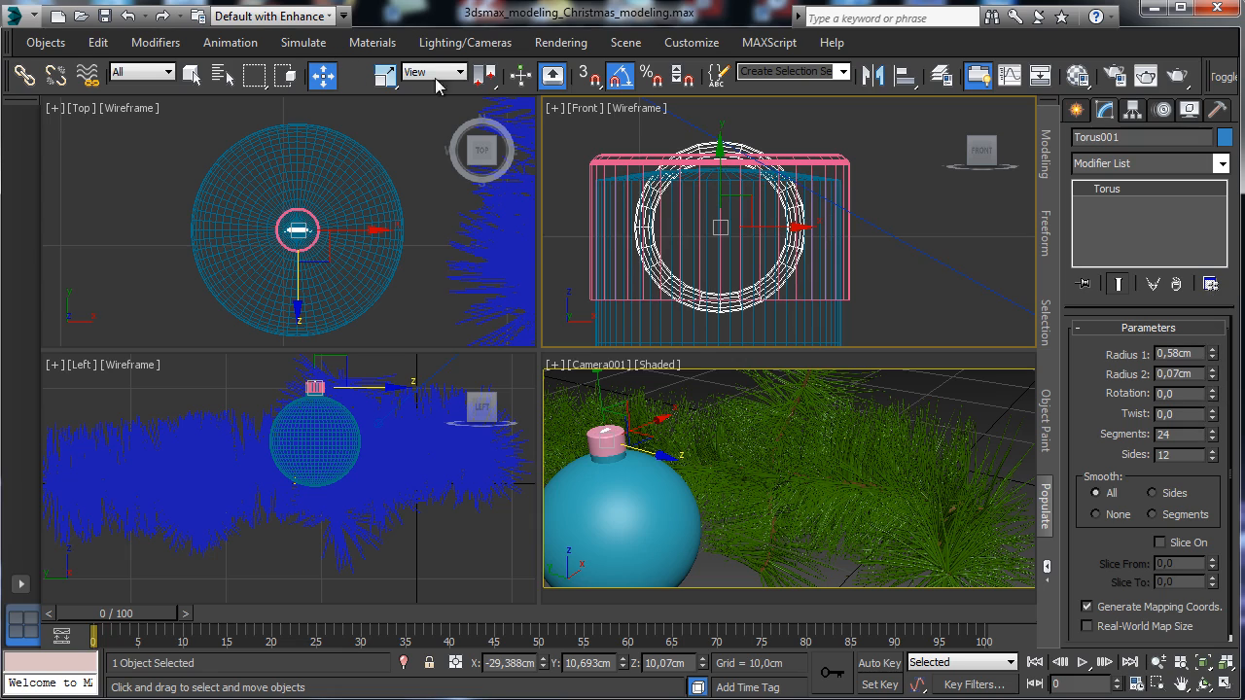
left_click_drag(720, 158, 737, 79)
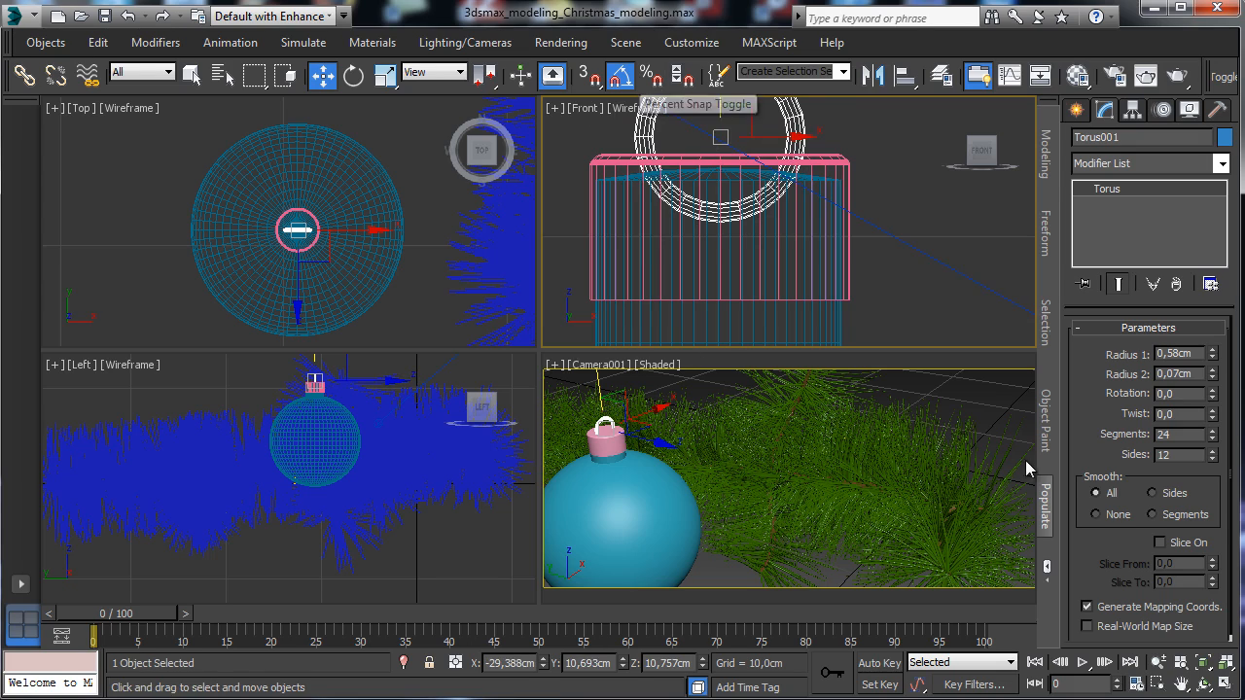
Set the torus to 48 segments and 24 sides.
double_click(1186, 436)
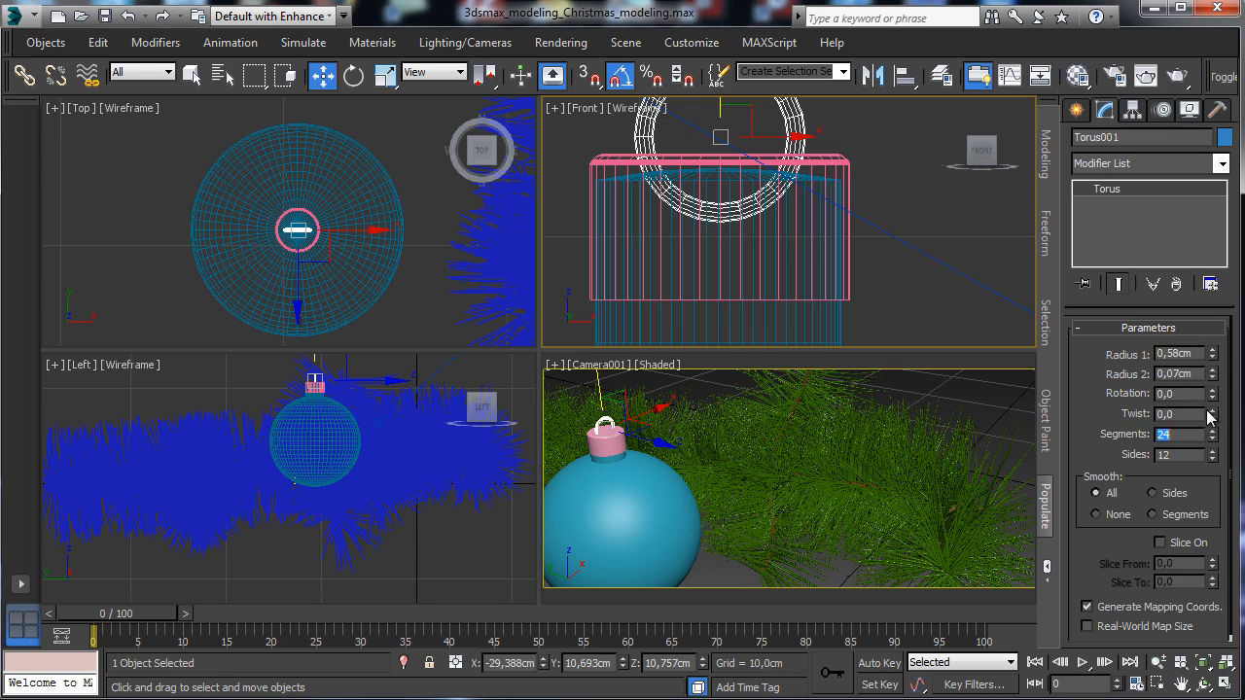
left_click(1185, 455)
type("24")
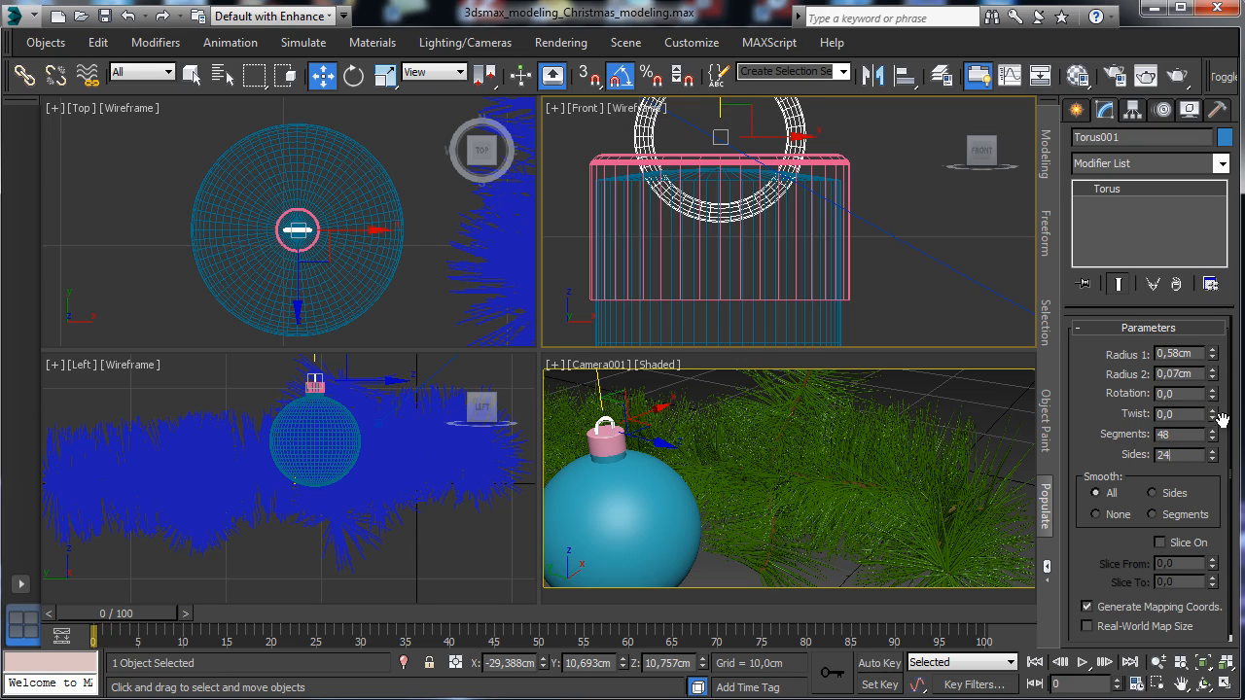
key("Return")
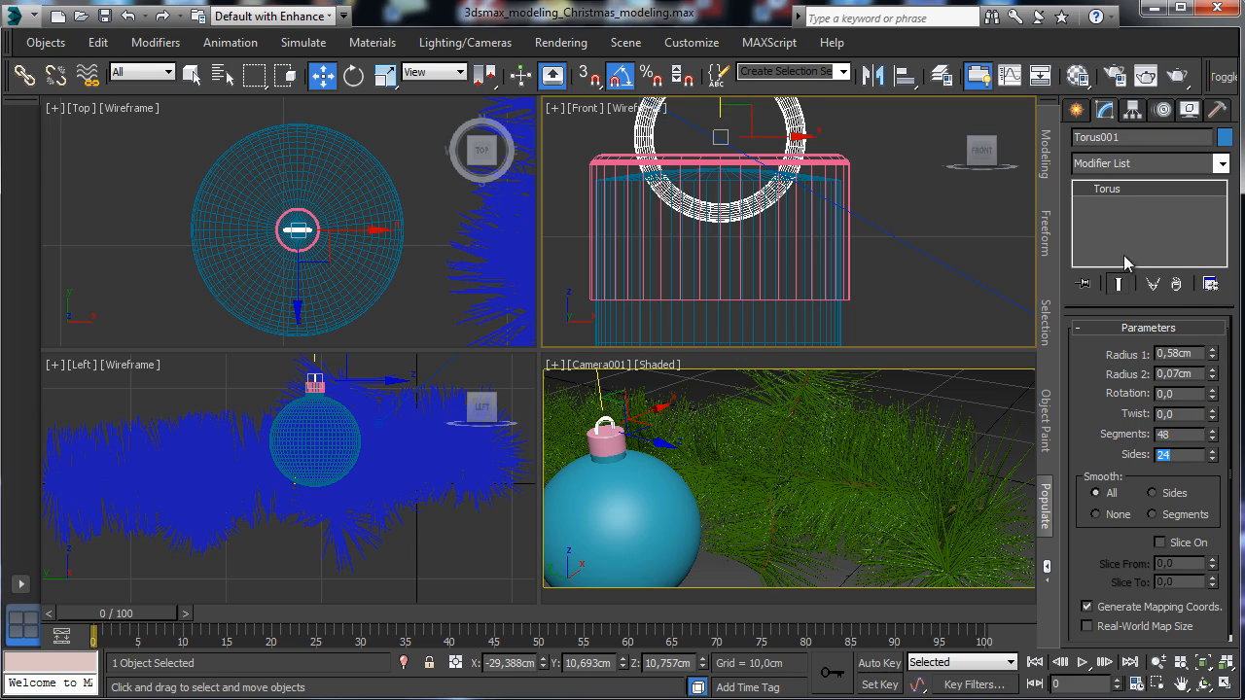
Name an unused material Chrome and assign it to both the loop and the cap.
left_click(836, 168, "ctrl")
left_click(1076, 76)
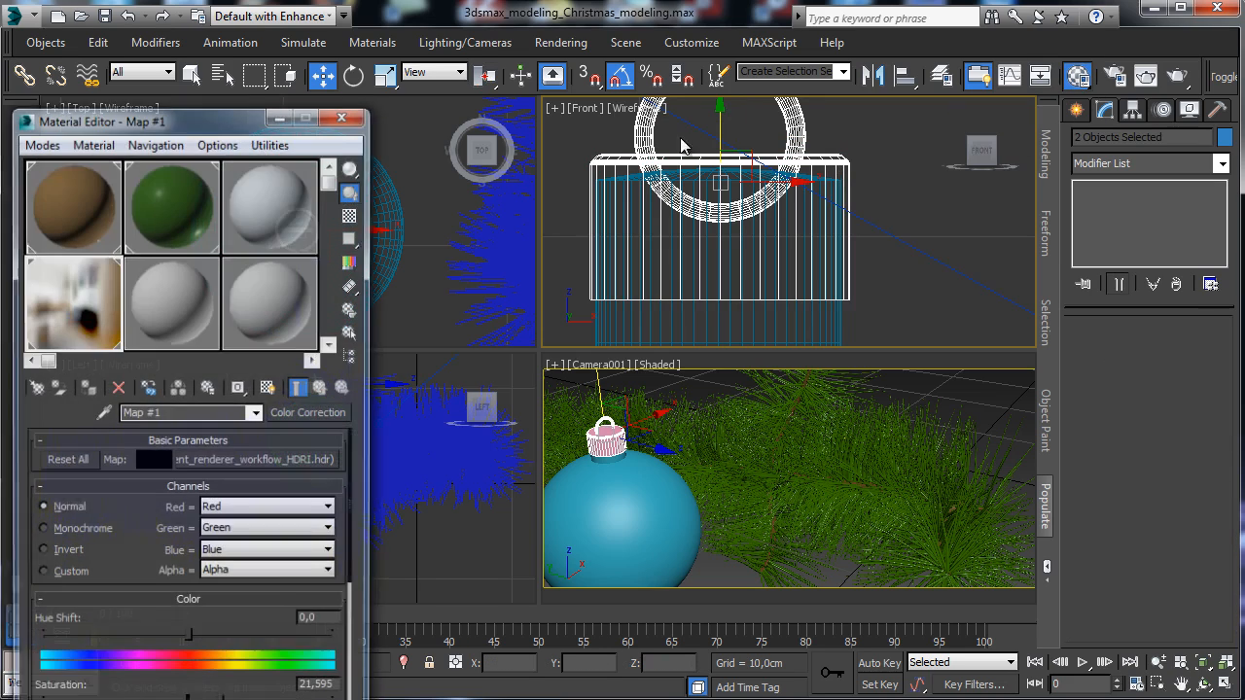
left_click(167, 313)
left_click(187, 412)
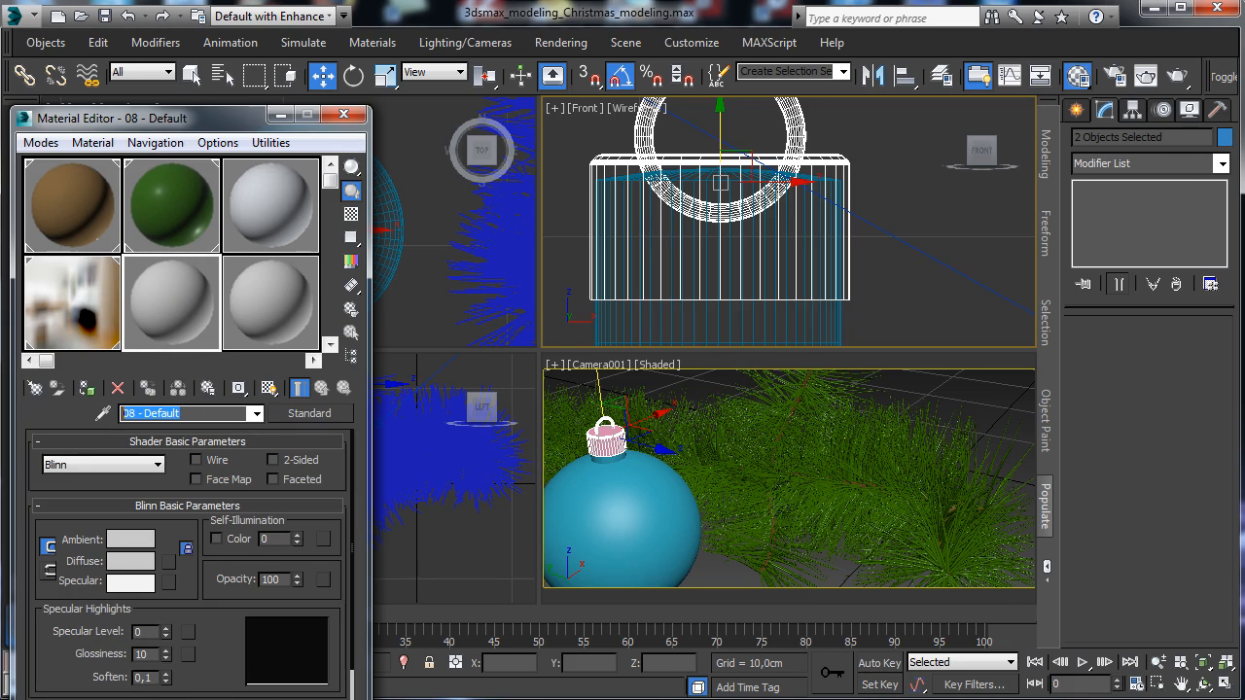
type("Chrome")
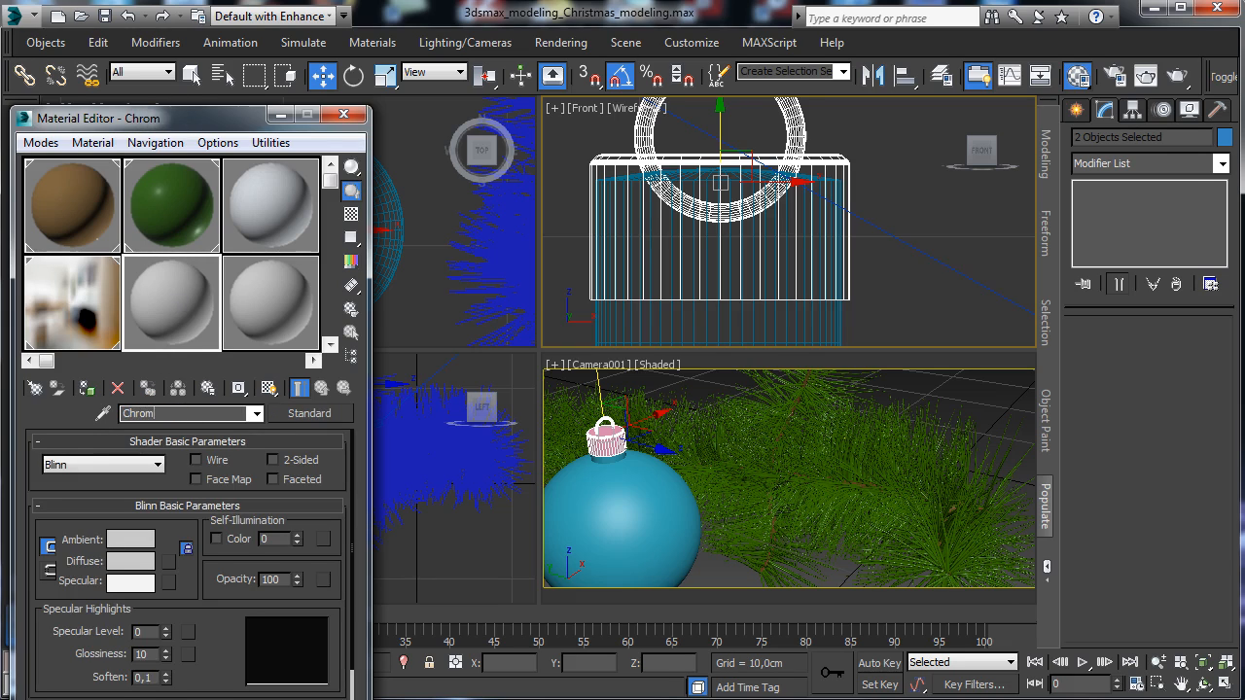
left_click(86, 388)
Change the Chrome material to the Arch & Design type and set its diffuse colour to black.
left_click(309, 413)
double_click(244, 212)
left_click_drag(205, 123, 244, 58)
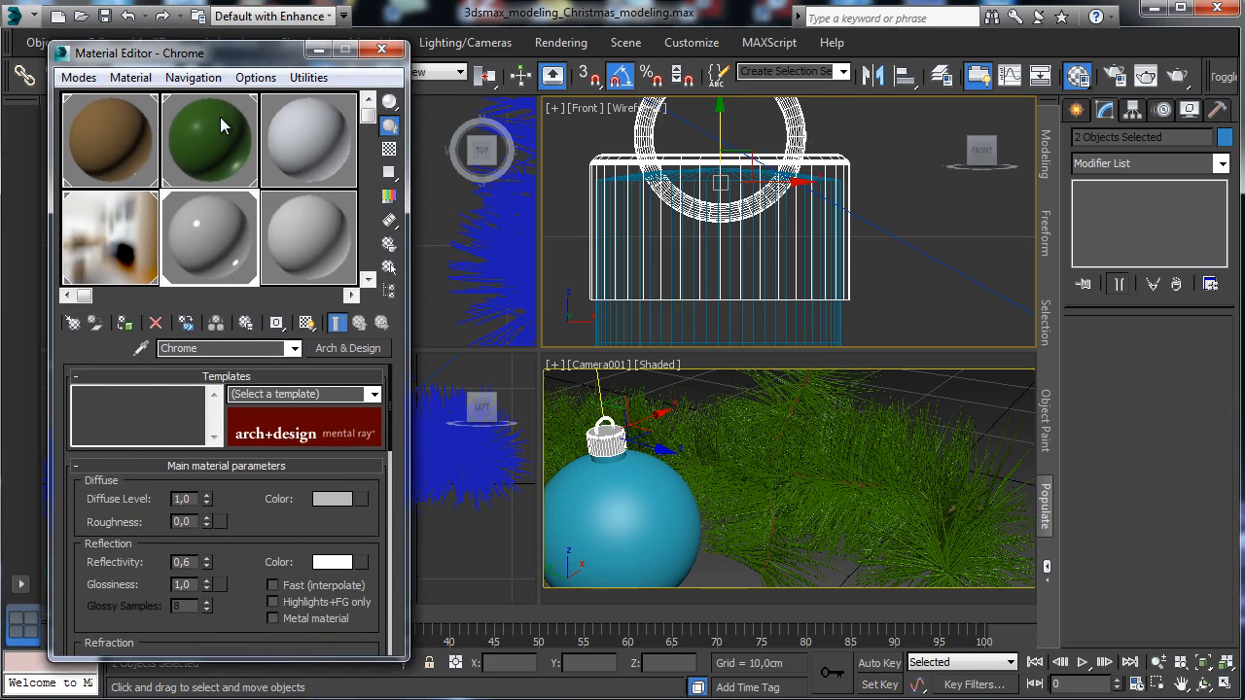
left_click(333, 499)
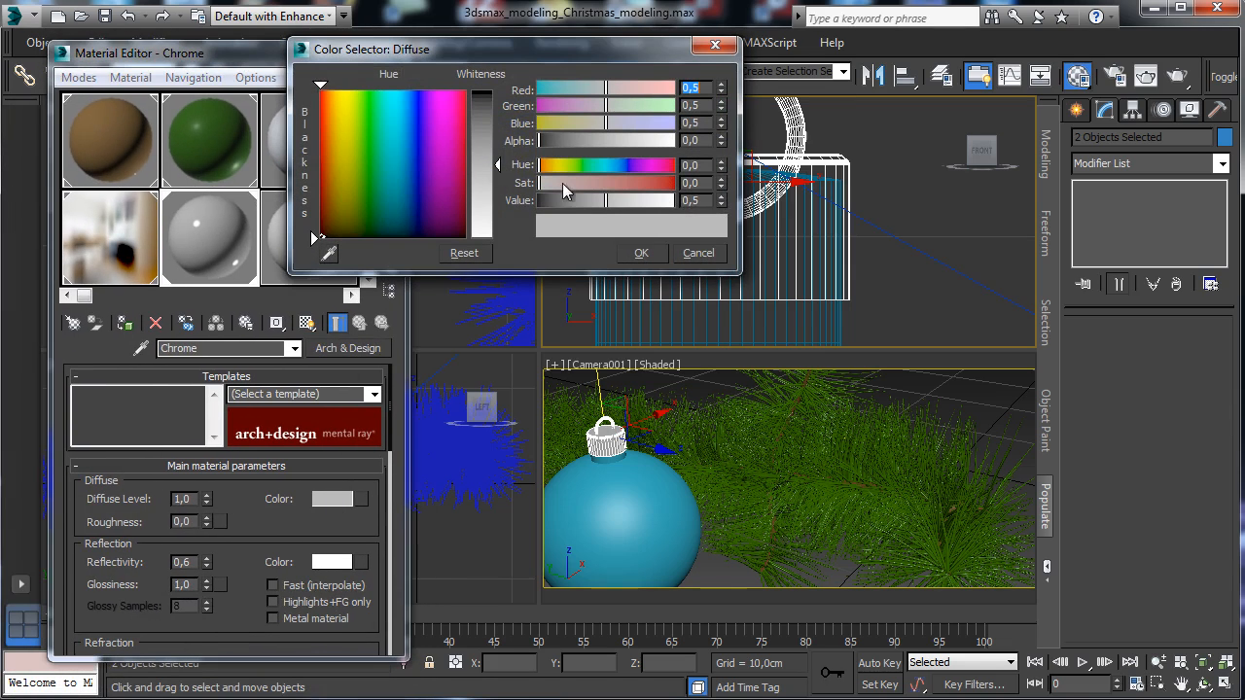
left_click_drag(467, 187, 467, 191)
left_click_drag(540, 140, 678, 142)
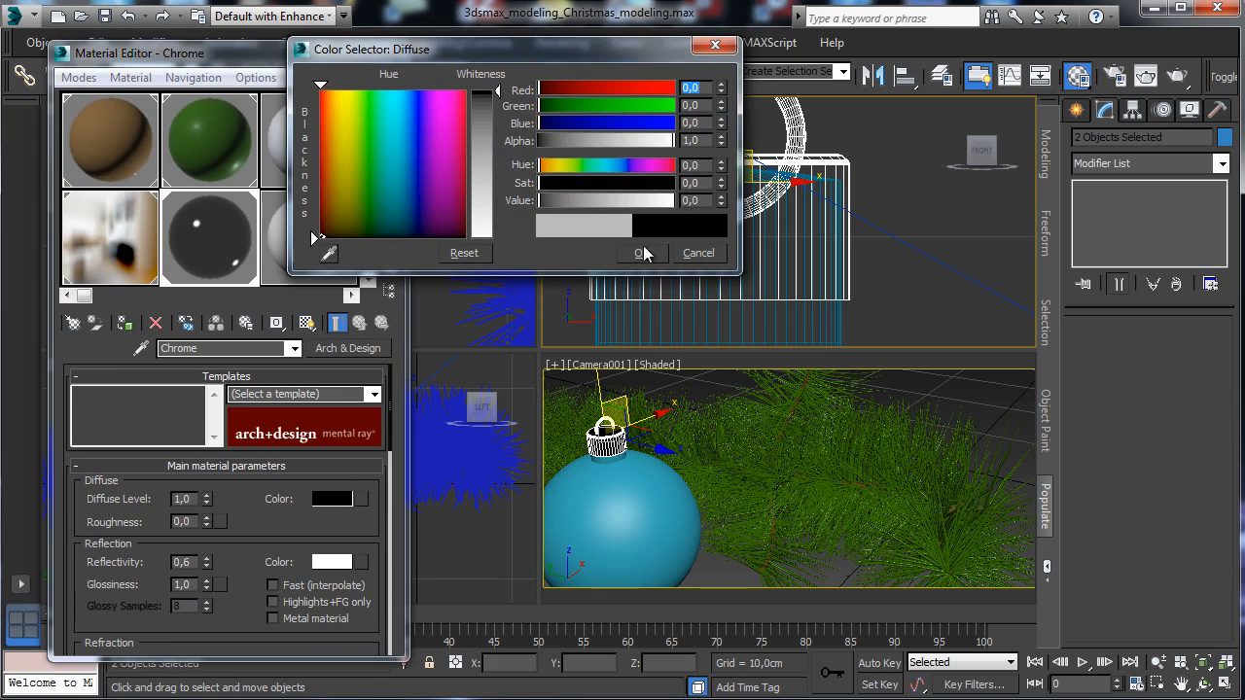
left_click(642, 252)
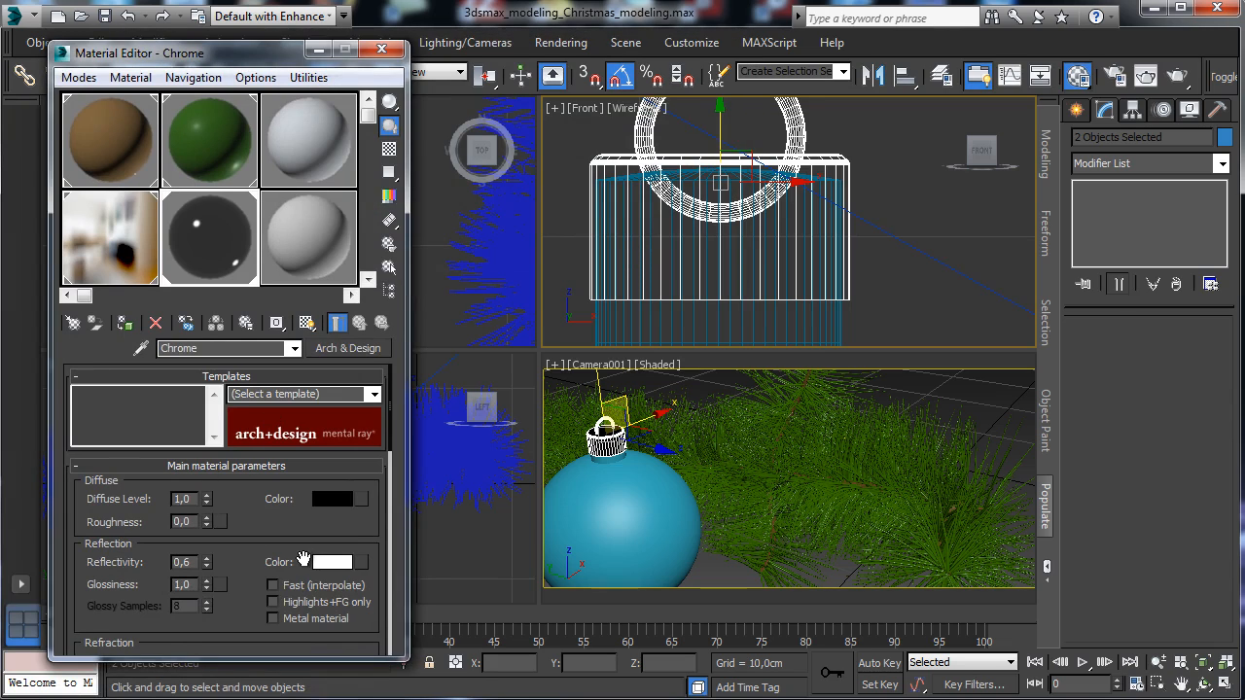
Set the Chrome material's reflectivity to 1.0 and use By IOR reflections with an IOR of 16.
left_click_drag(207, 561, 197, 480)
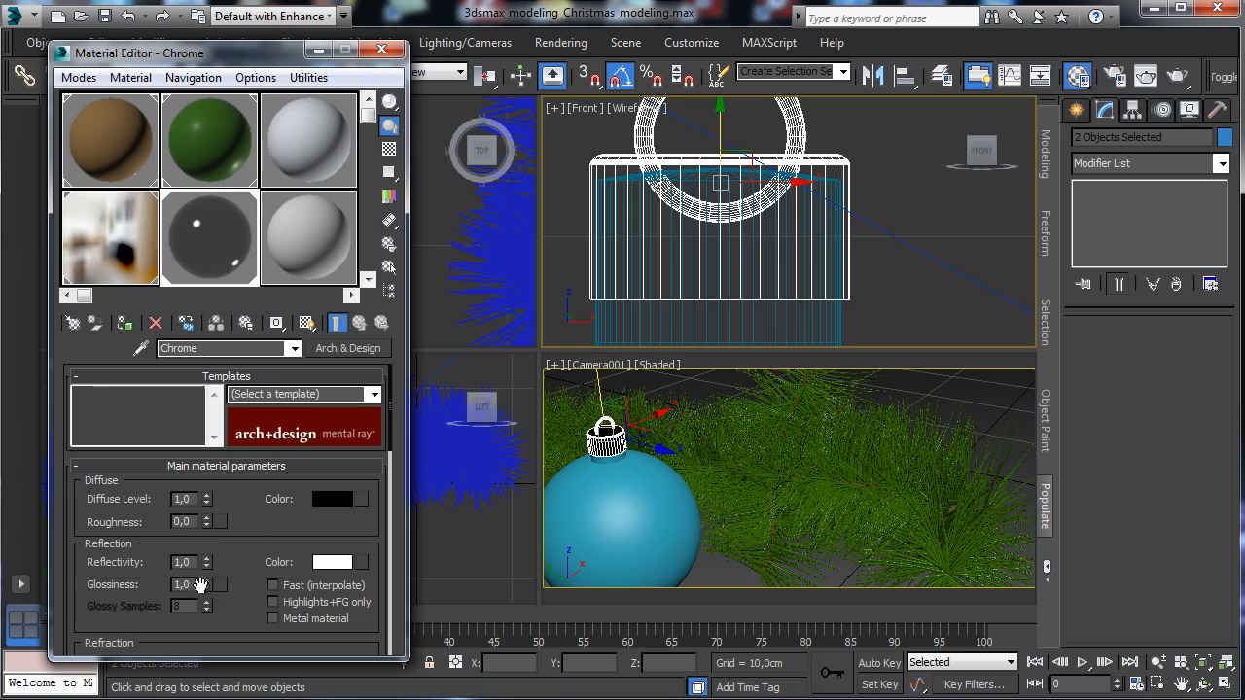
scroll(249, 536, "down", 3)
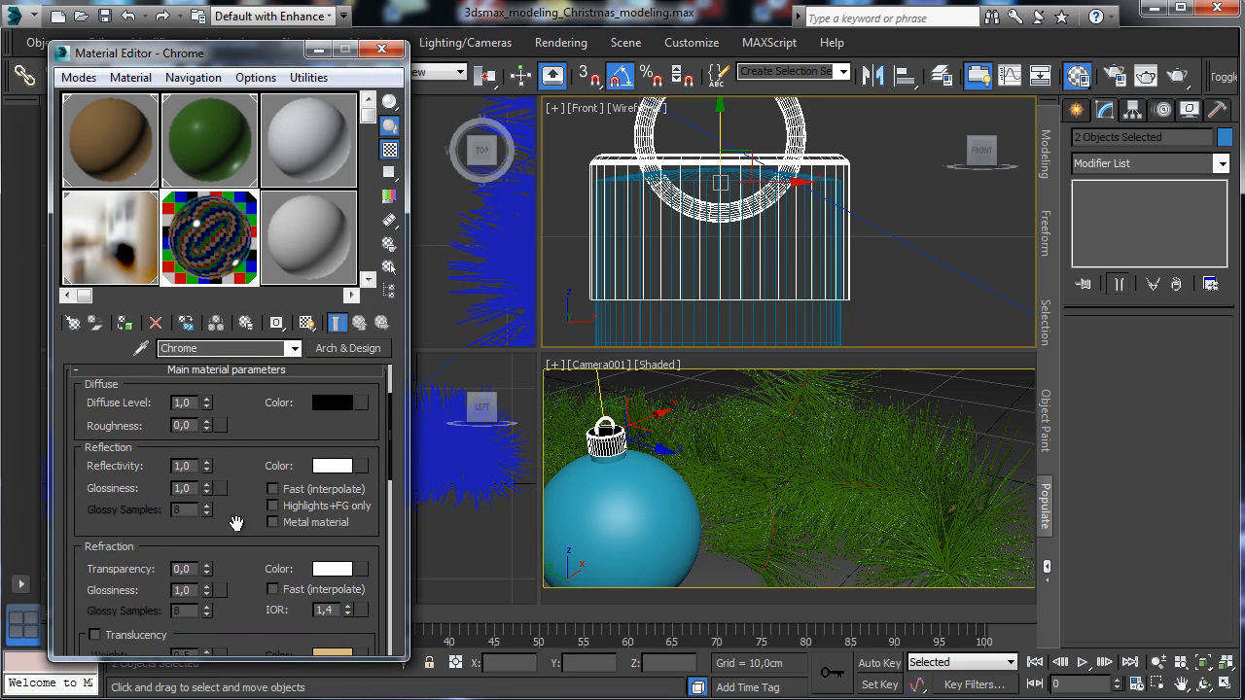
scroll(236, 523, "down", 8)
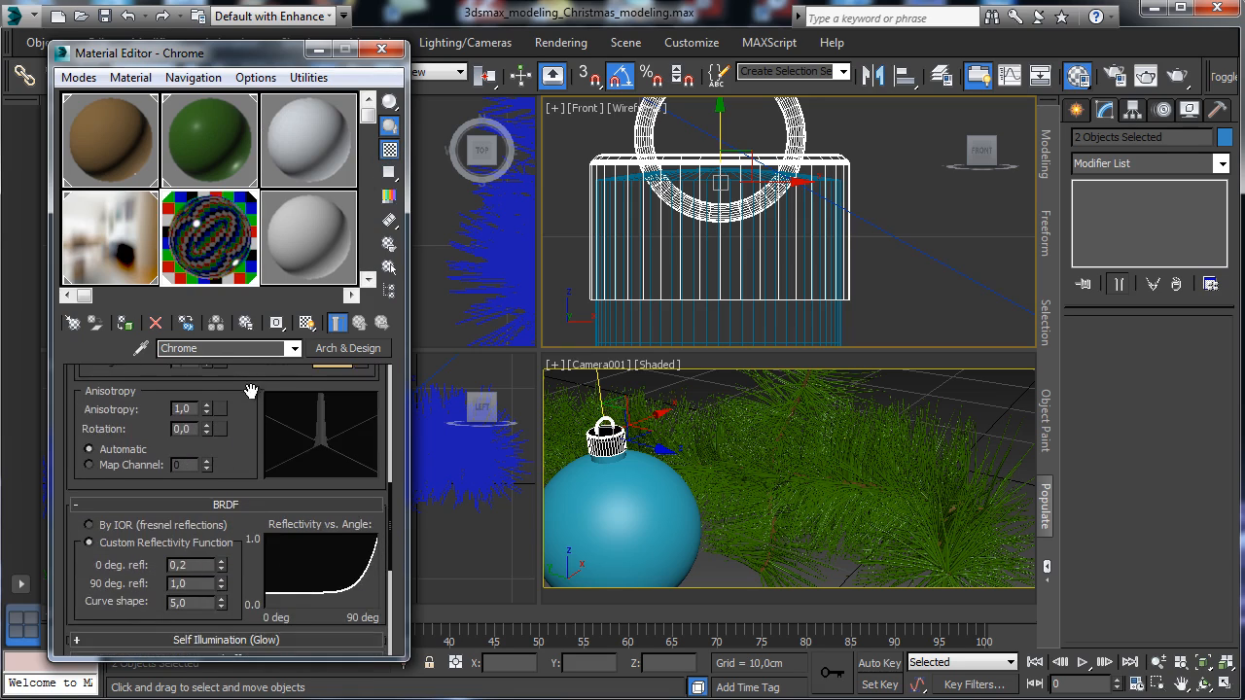
scroll(250, 390, "up", 5)
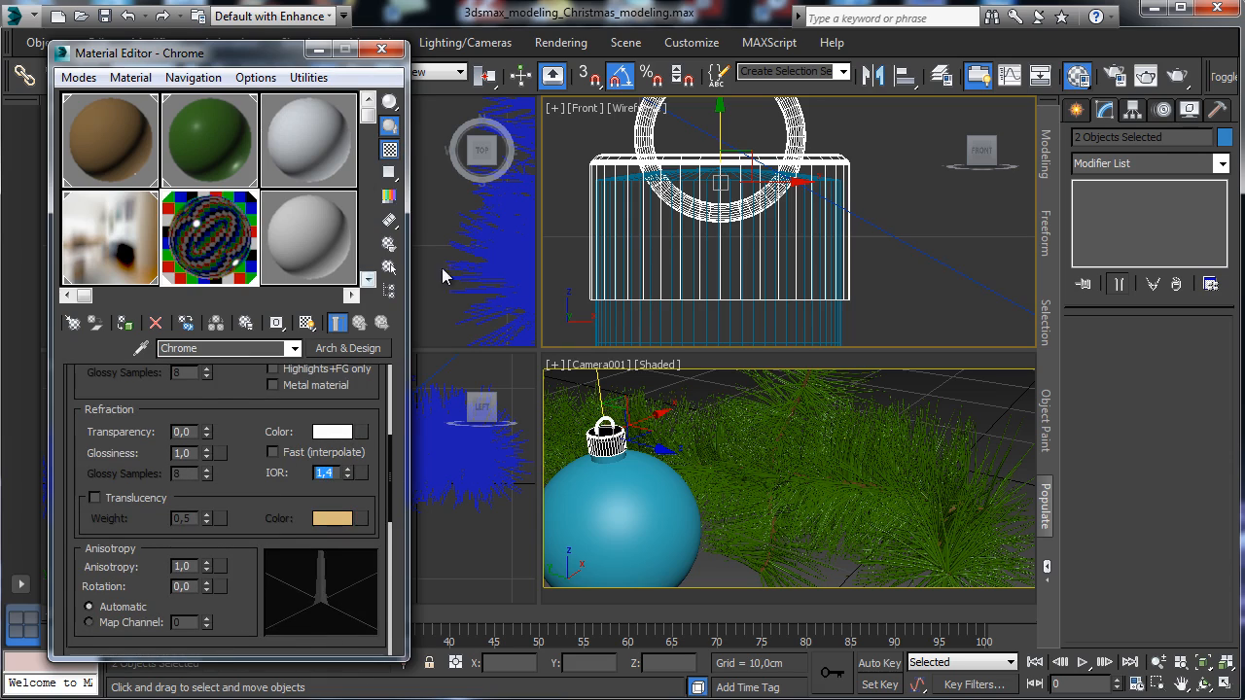
scroll(244, 509, "down", 6)
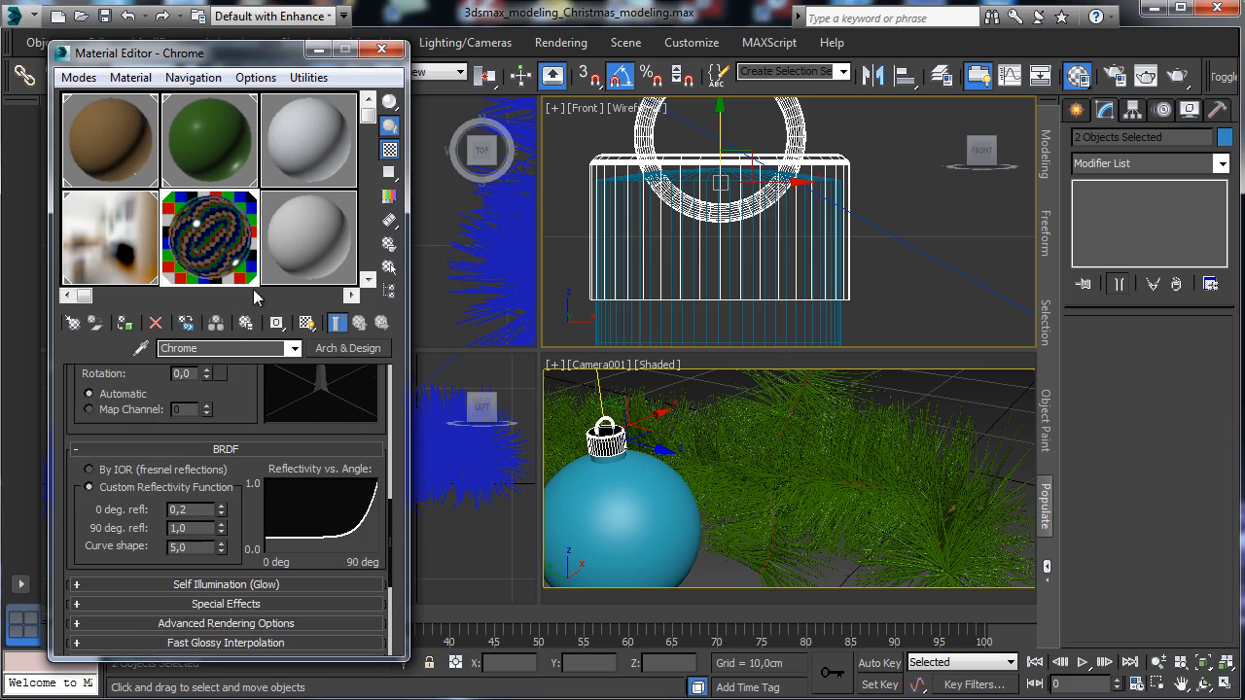
left_click(136, 471)
scroll(250, 429, "up", 4)
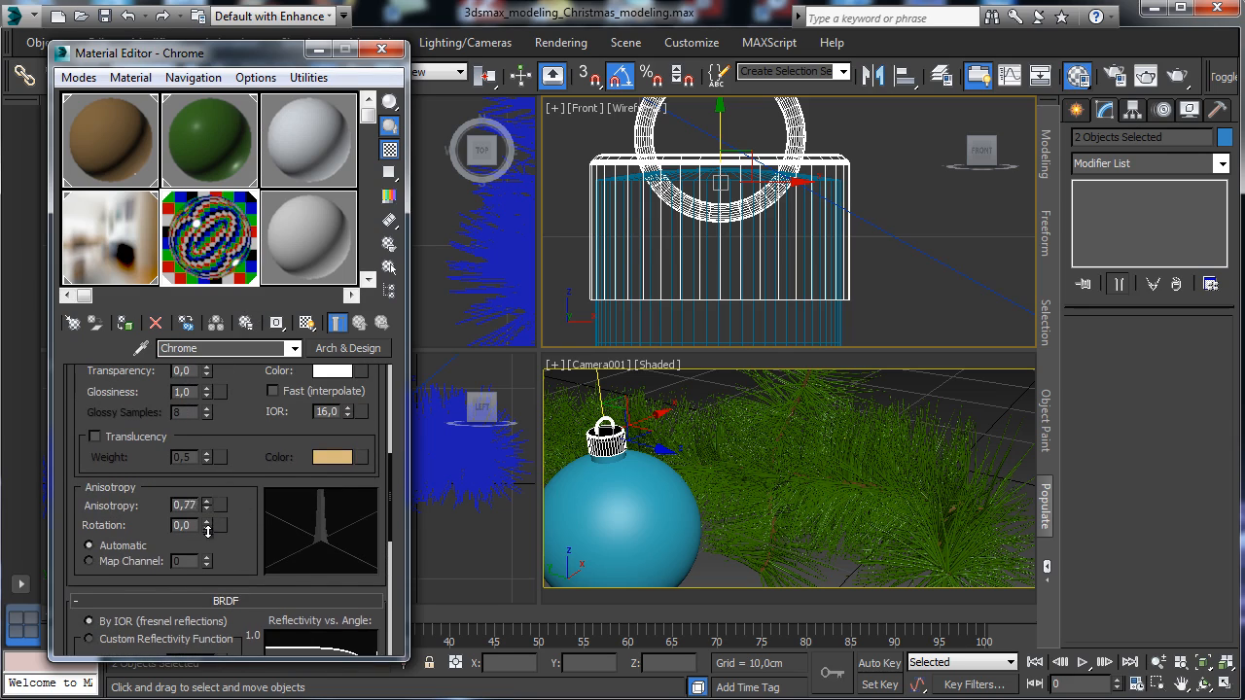
Reduce the Chrome material's anisotropy and set its reflection glossiness to 0.7.
left_click_drag(207, 518, 207, 549)
scroll(207, 550, "up", 5)
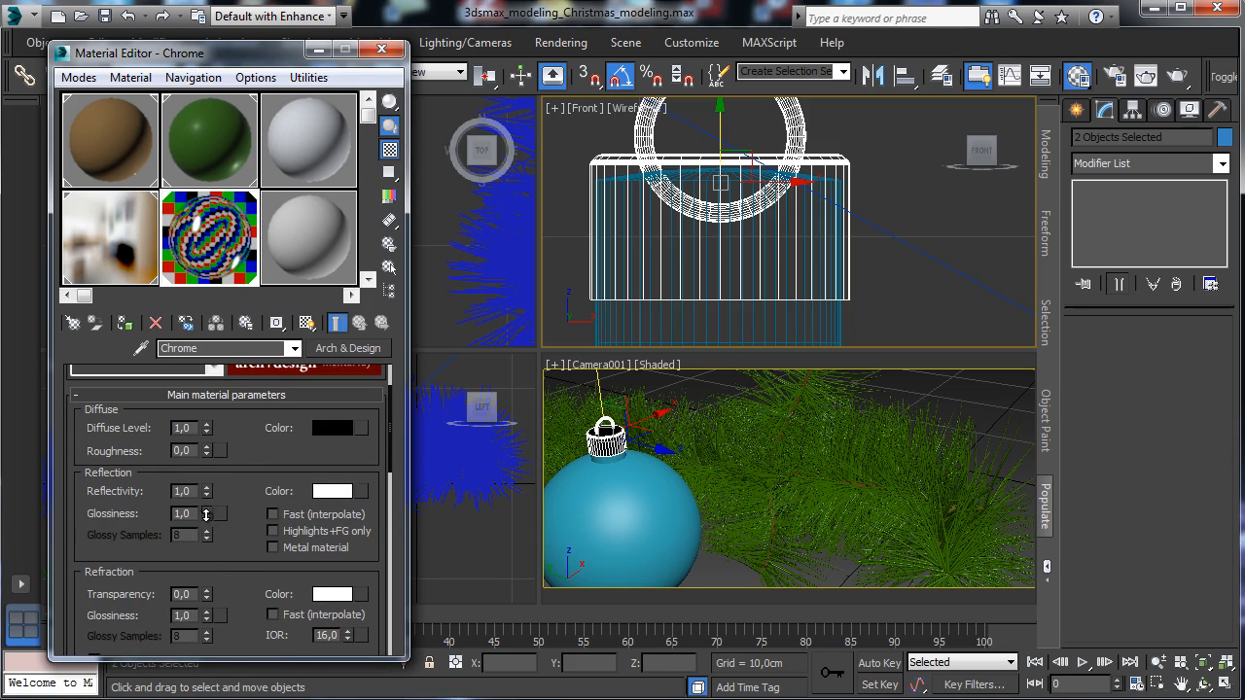
left_click_drag(205, 515, 207, 530)
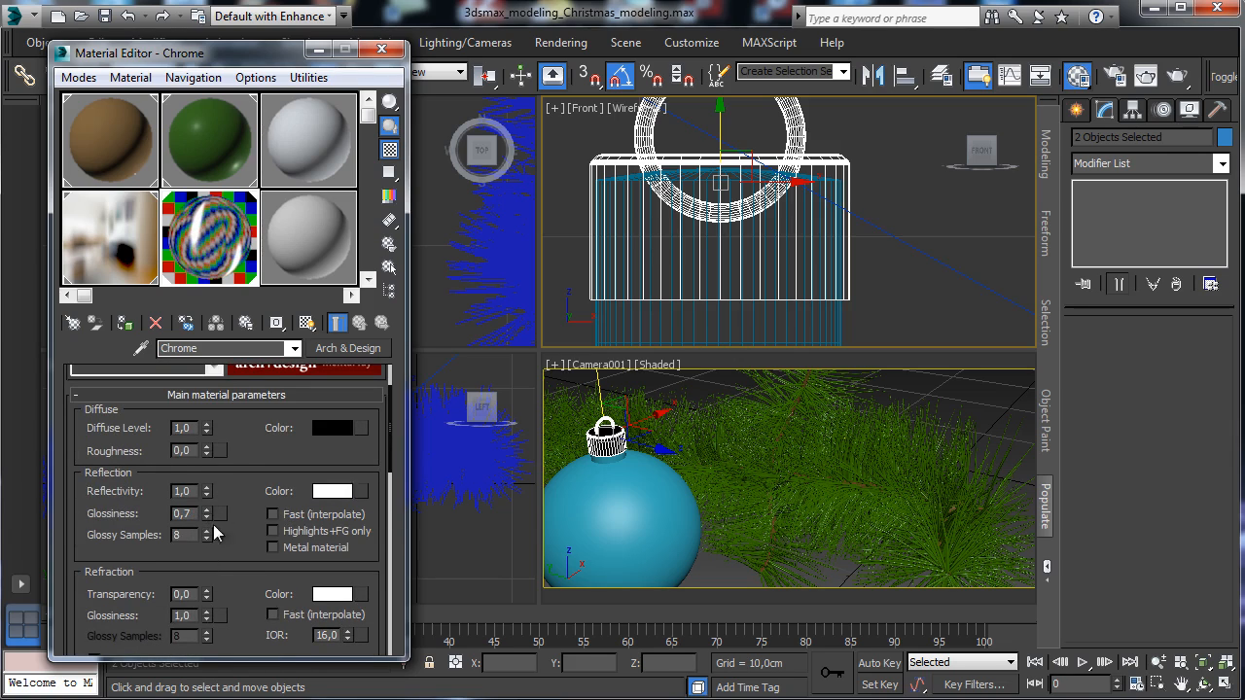
Name an unused material Red ball and assign it to the ball.
left_click(333, 238)
left_click(564, 486)
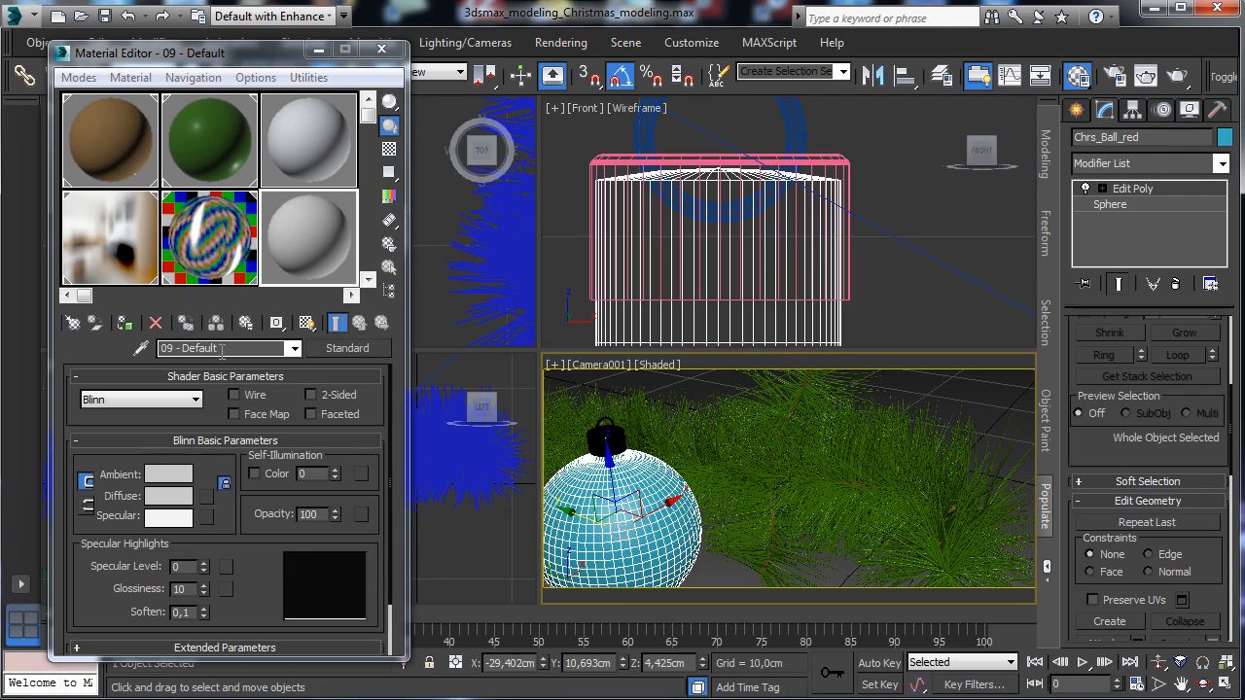
left_click_drag(228, 350, 157, 349)
type("Red ball")
left_click(125, 323)
Change the Red ball material to Arch & Design and give it a fully saturated red diffuse colour with a value of 0.554.
left_click(350, 348)
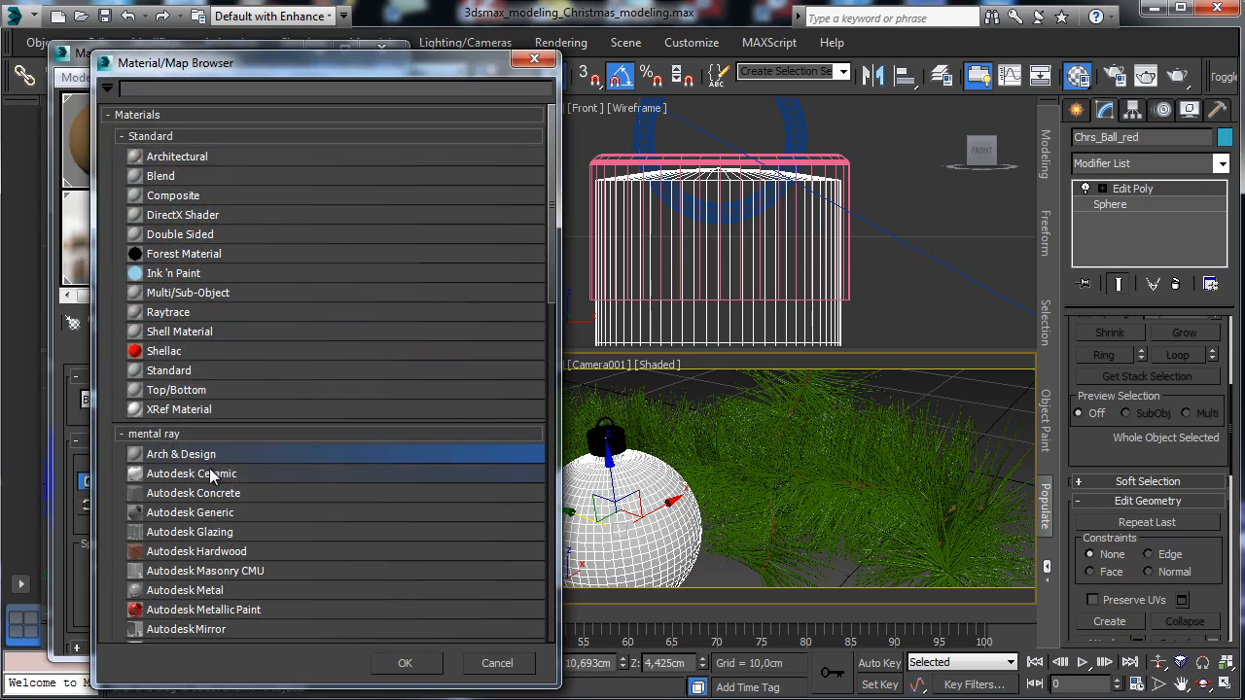
double_click(207, 457)
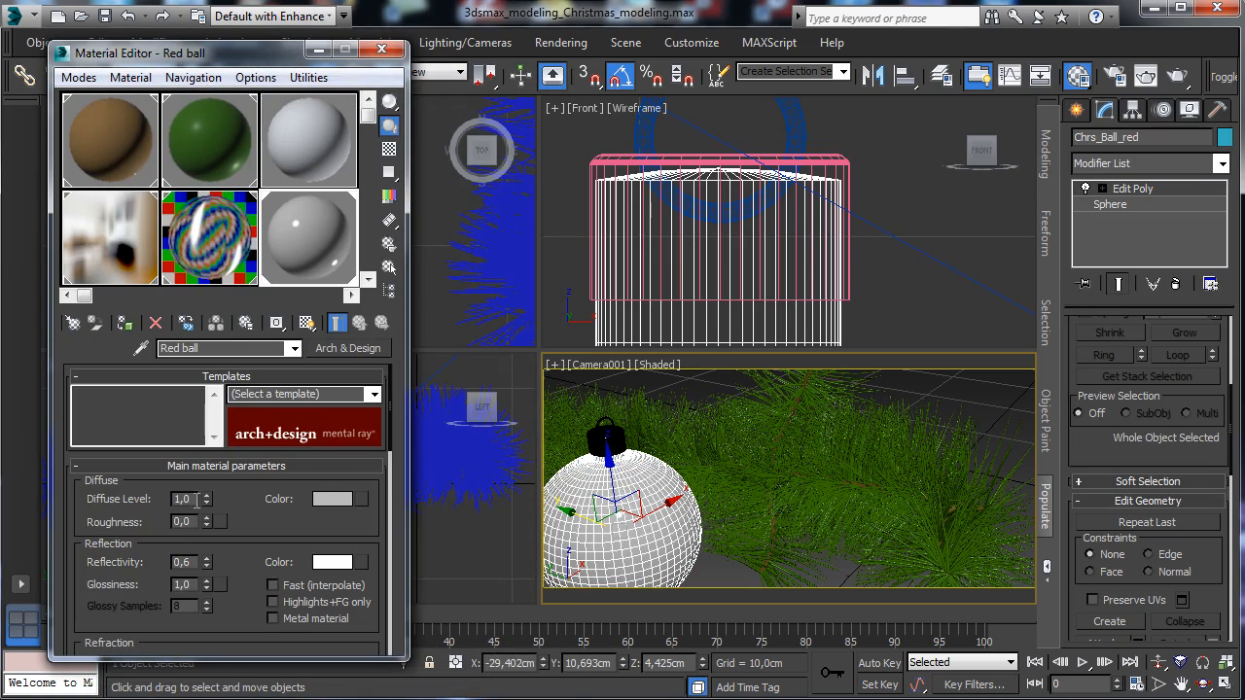
left_click(333, 498)
left_click_drag(538, 185, 689, 185)
left_click_drag(609, 201, 613, 203)
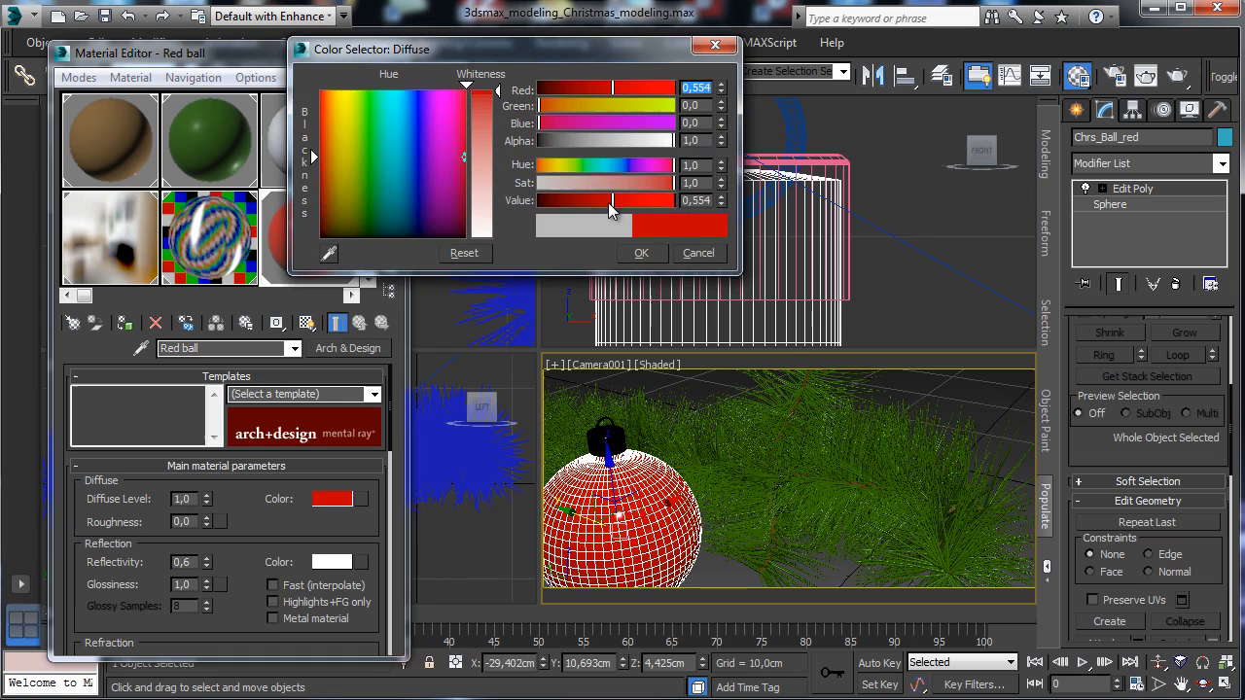
left_click(638, 256)
Set the Red ball material's reflectivity to 1.0 and its IOR to 1.7, with the BRDF set to By IOR.
left_click_drag(287, 534, 288, 532)
scroll(288, 533, "down", 3)
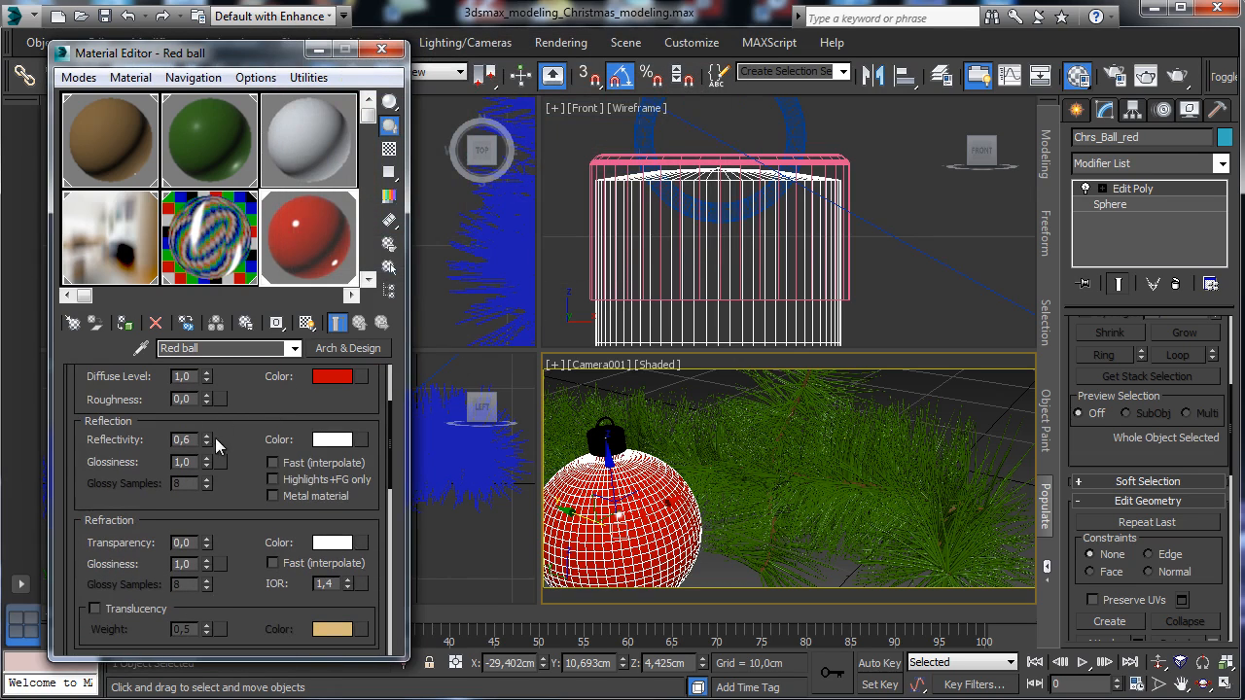
scroll(238, 491, "down", 4)
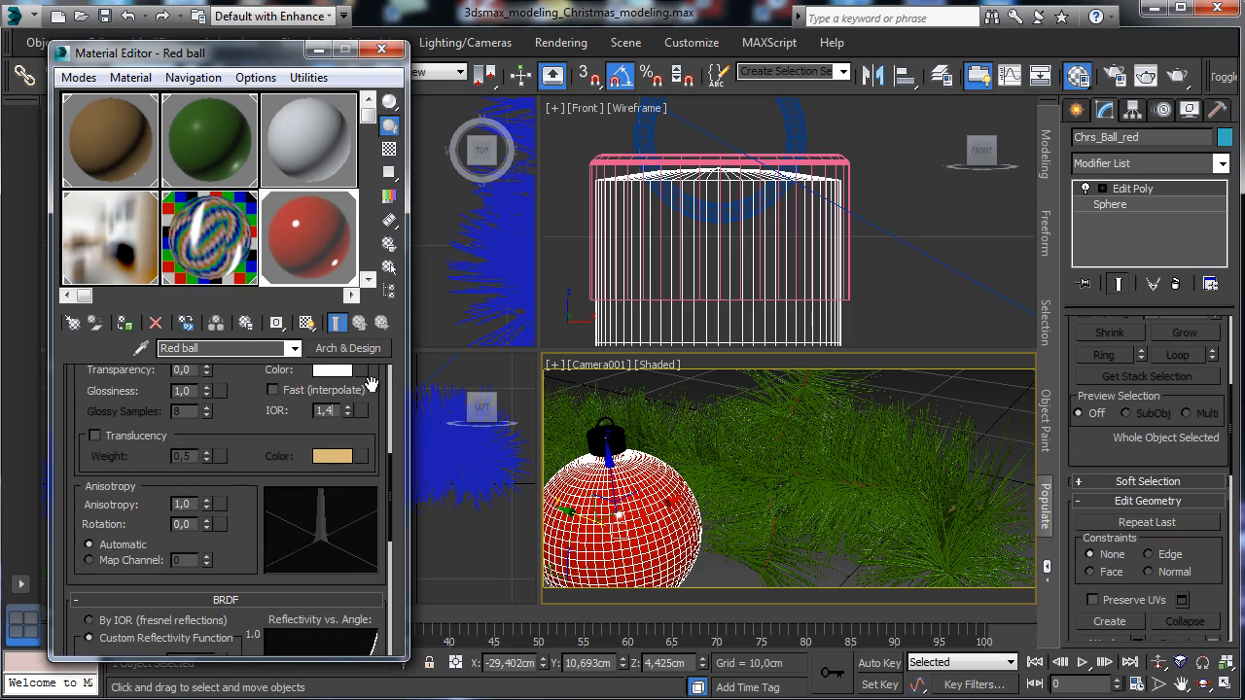
key("BackSpace")
scroll(114, 486, "down", 2)
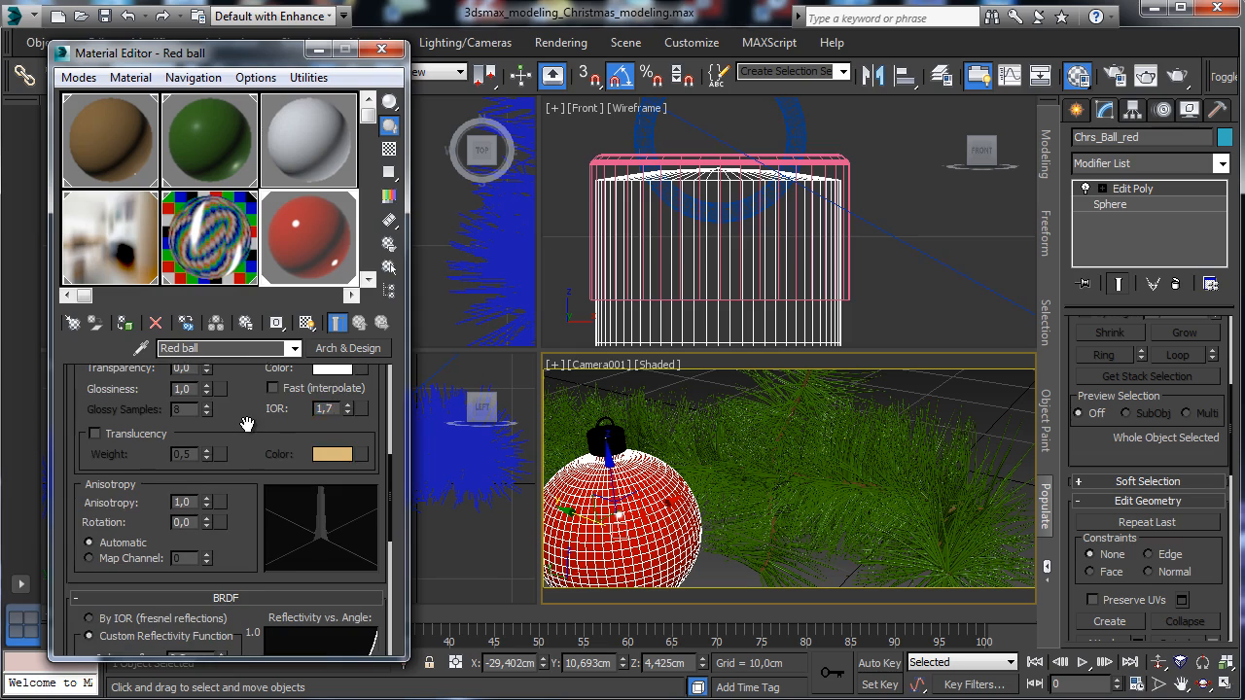
left_click(92, 521)
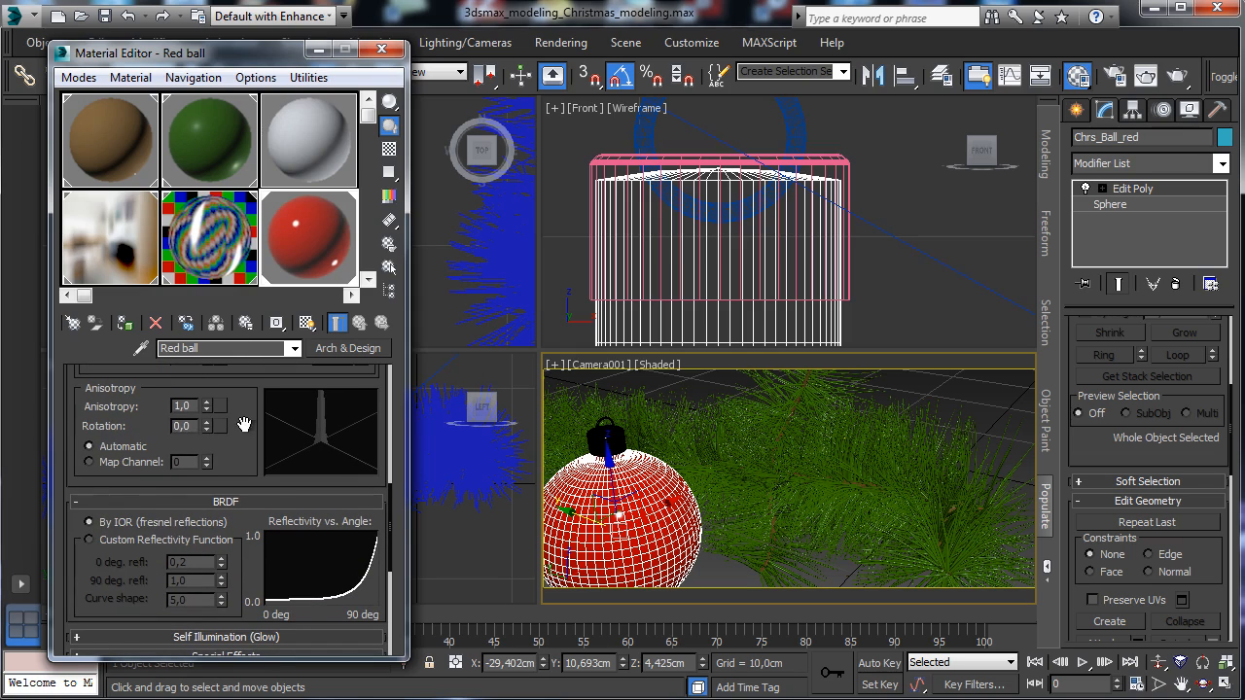
Lower the Red ball material's reflection glossiness to 0.71.
scroll(235, 428, "up", 5)
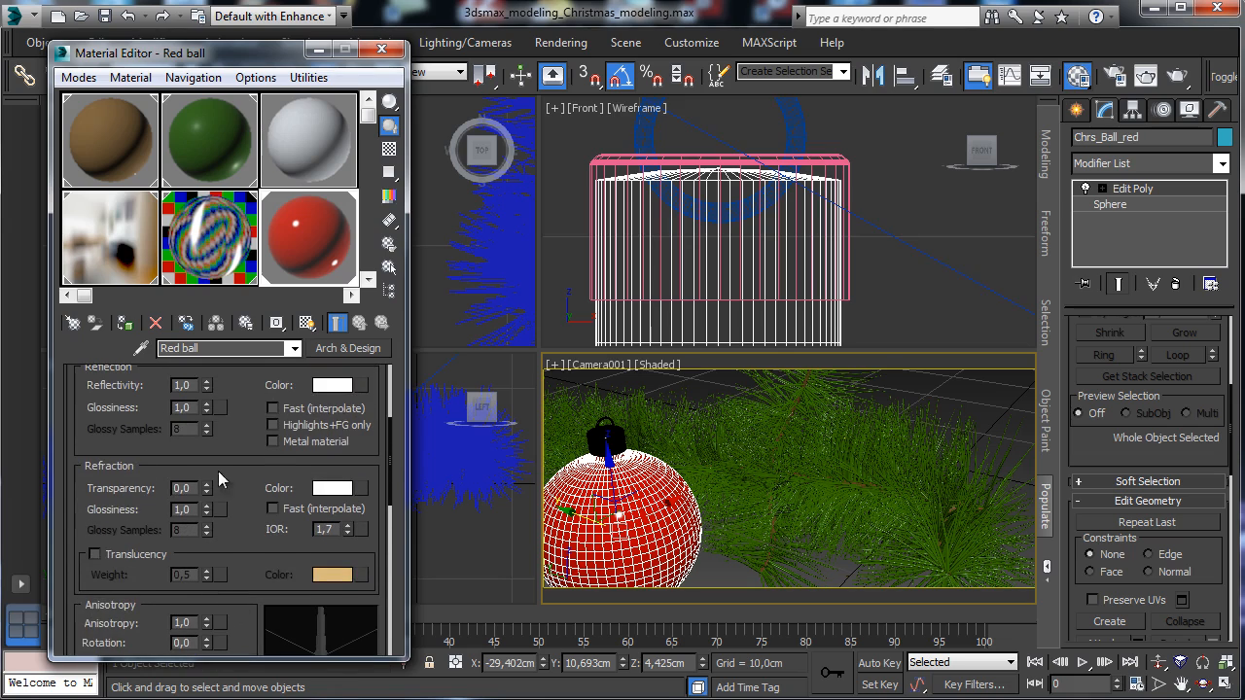
scroll(253, 503, "up", 1)
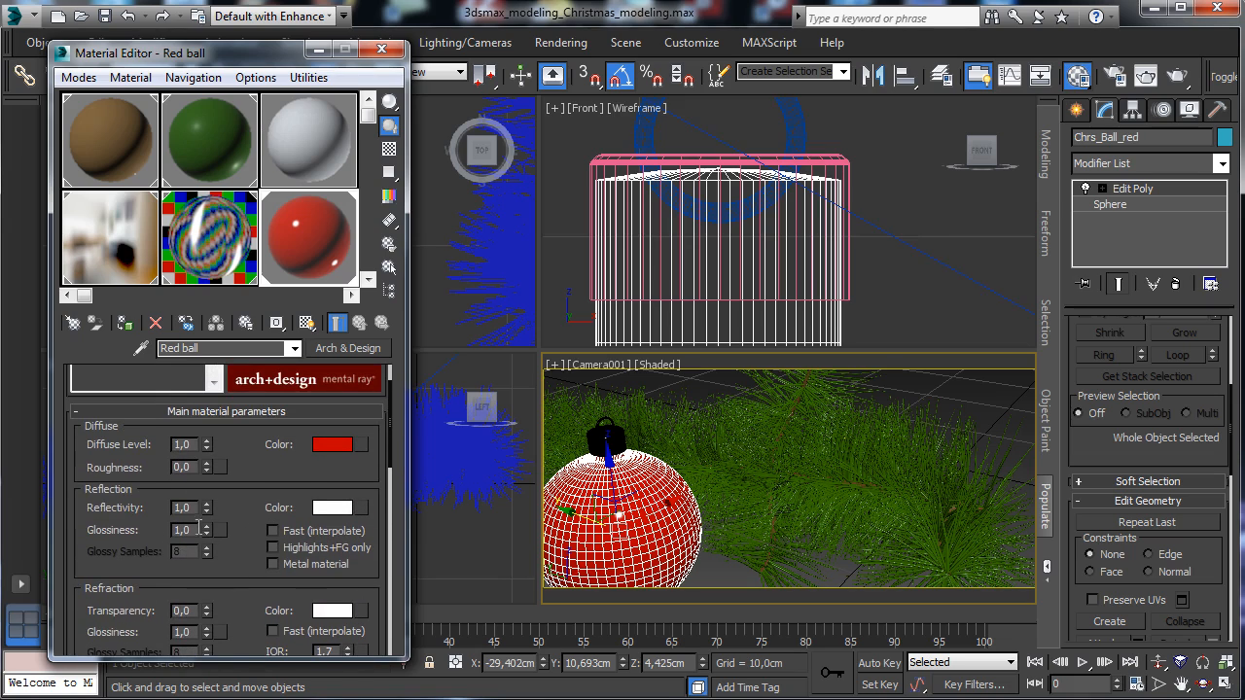
left_click_drag(207, 531, 210, 558)
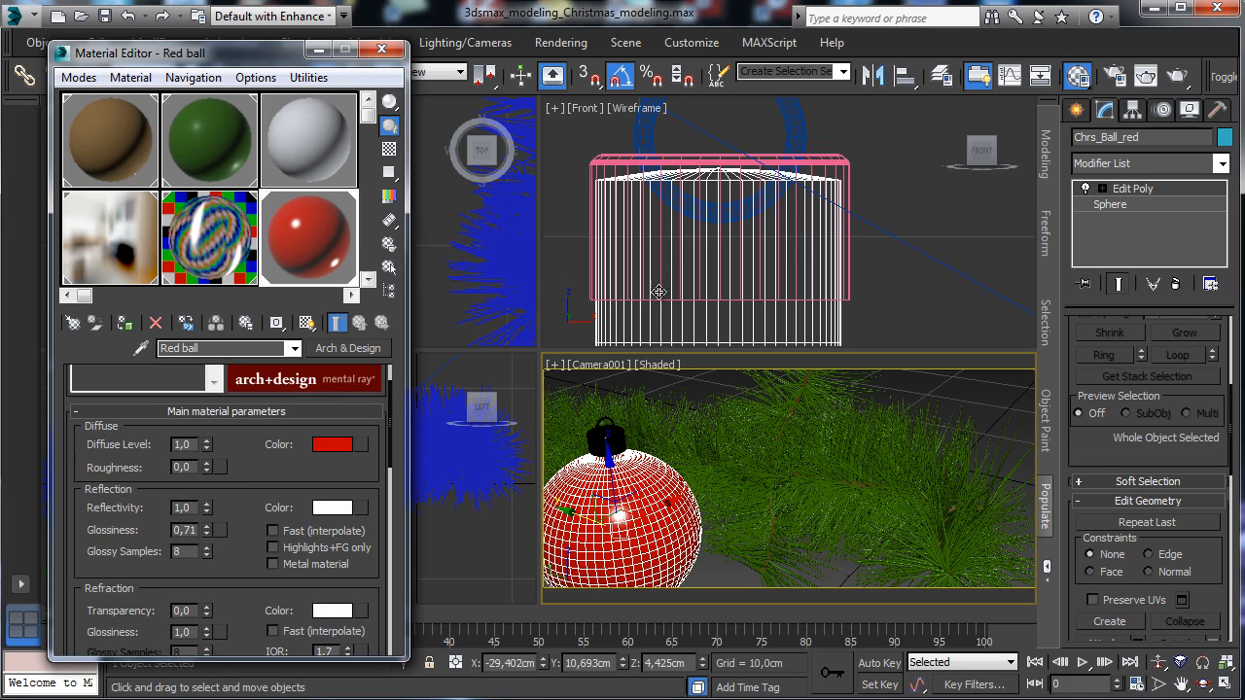
Restrict the camera render to a region around the ball and render it.
left_click(1145, 75)
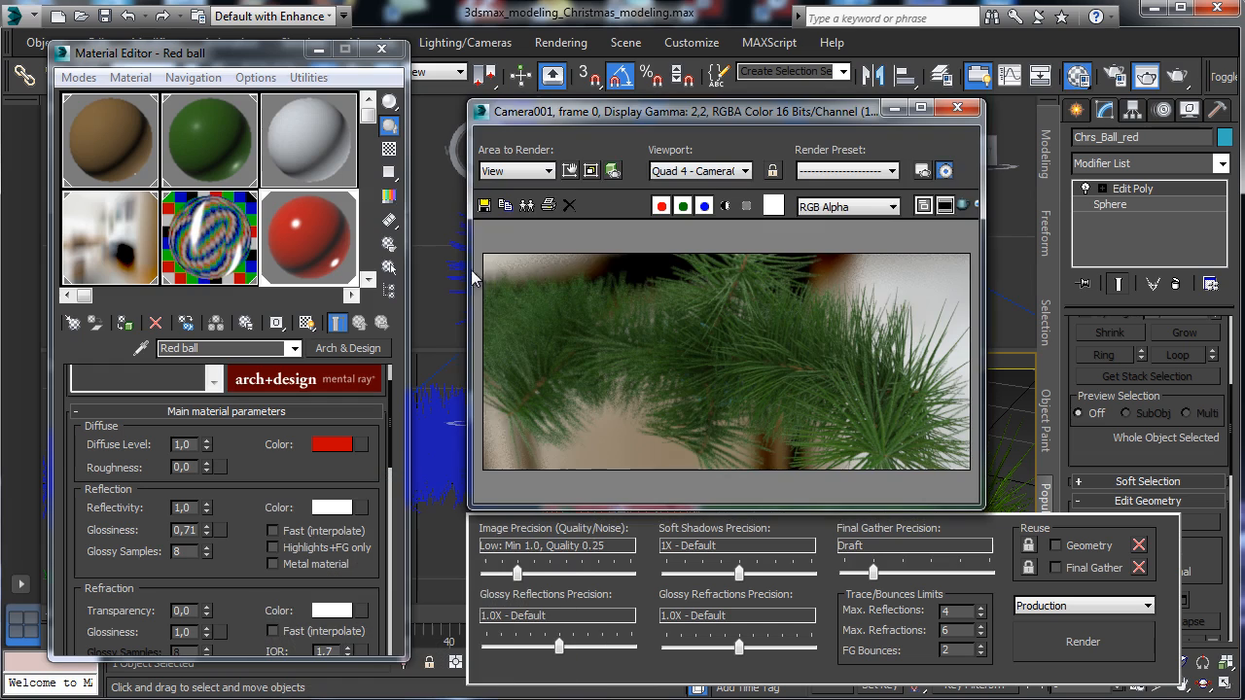
left_click(570, 172)
left_click_drag(694, 337, 501, 404)
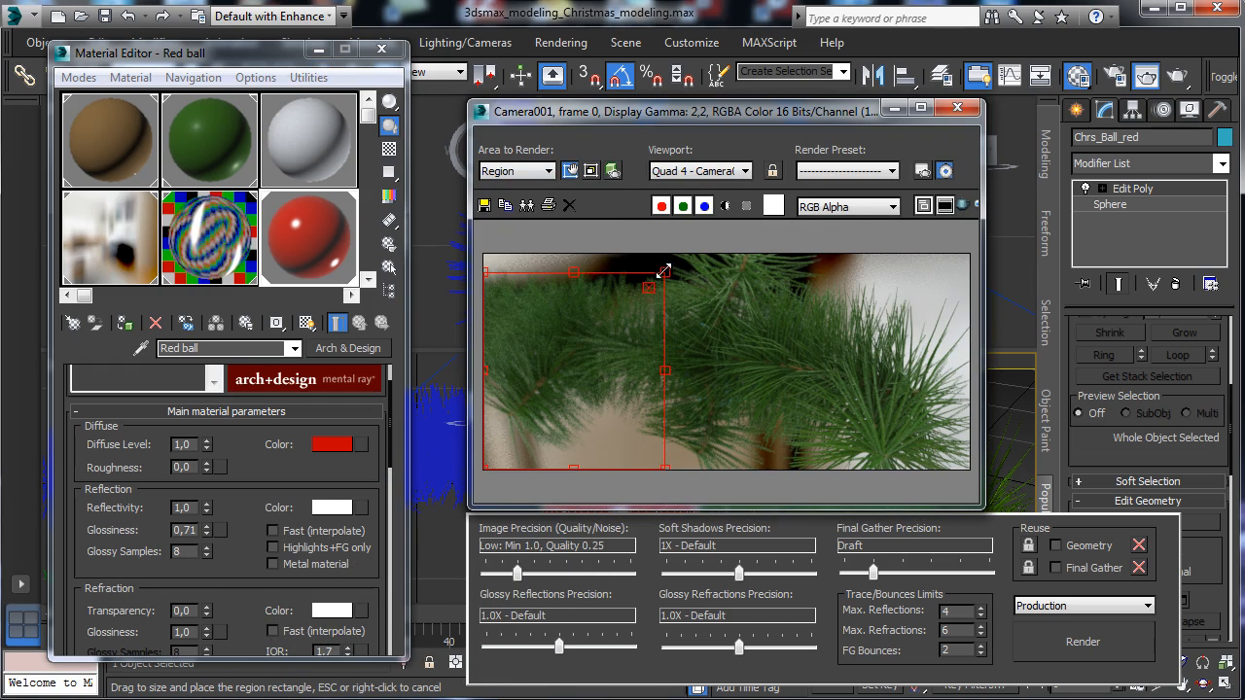
left_click(1108, 644)
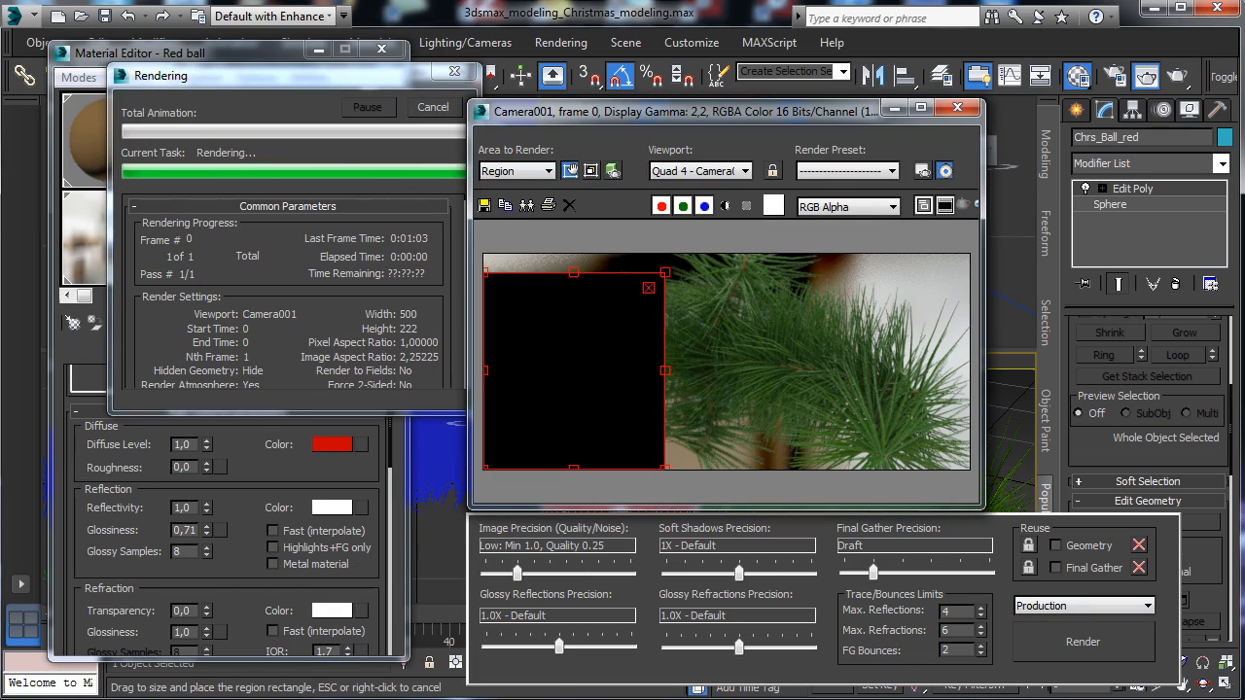
Set the Red ball material's IOR to 1.4 and reflectivity to 0.7, darken its red diffuse colour, and re-render the region.
scroll(224, 401, "down", 5)
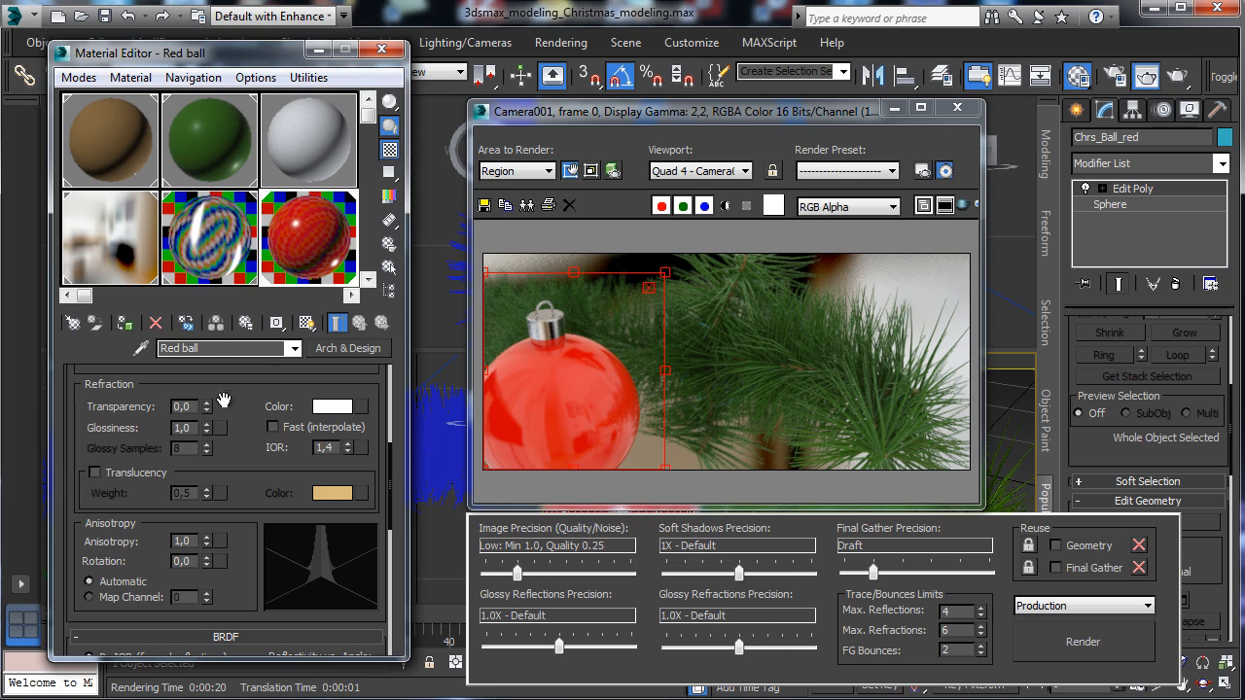
scroll(224, 400, "up", 3)
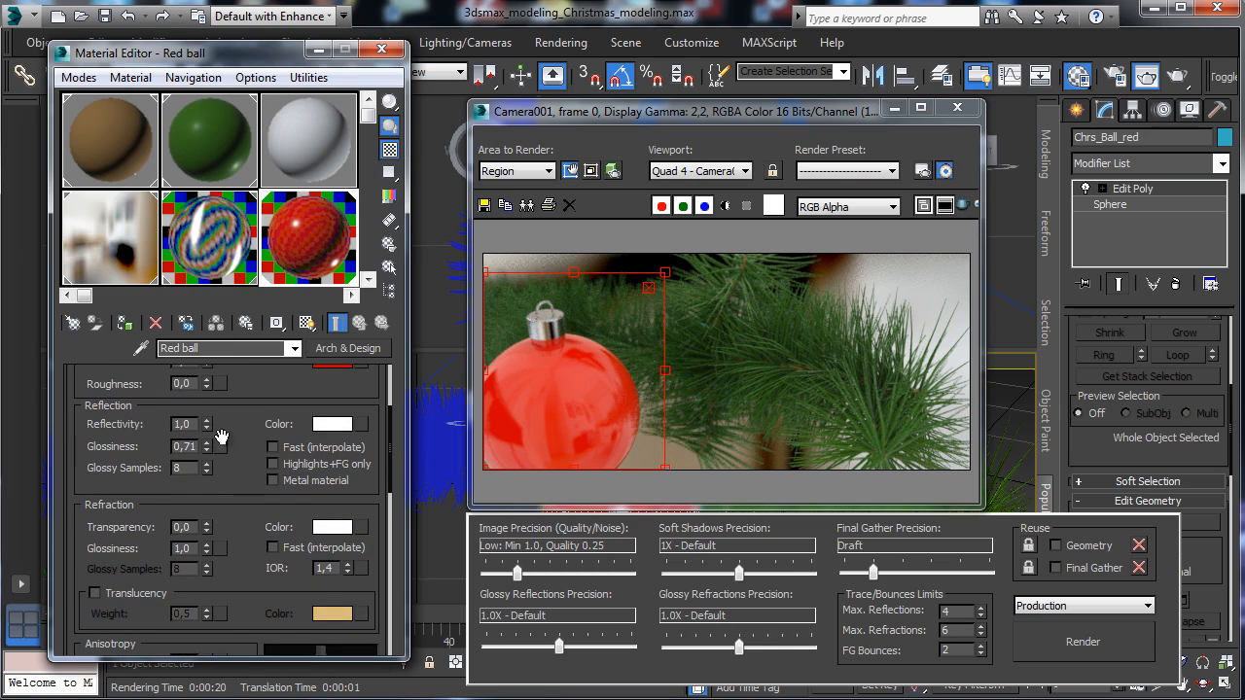
scroll(321, 404, "up", 1)
double_click(183, 450)
type("0,7")
key("Return")
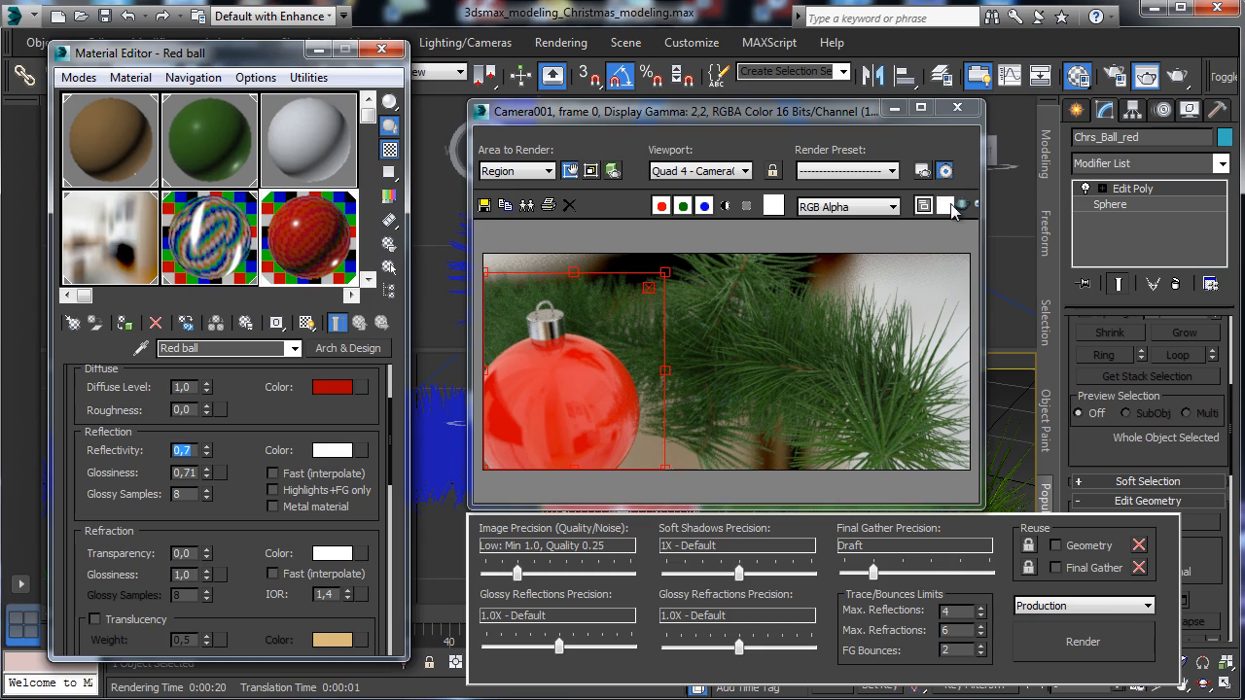
left_click(1082, 650)
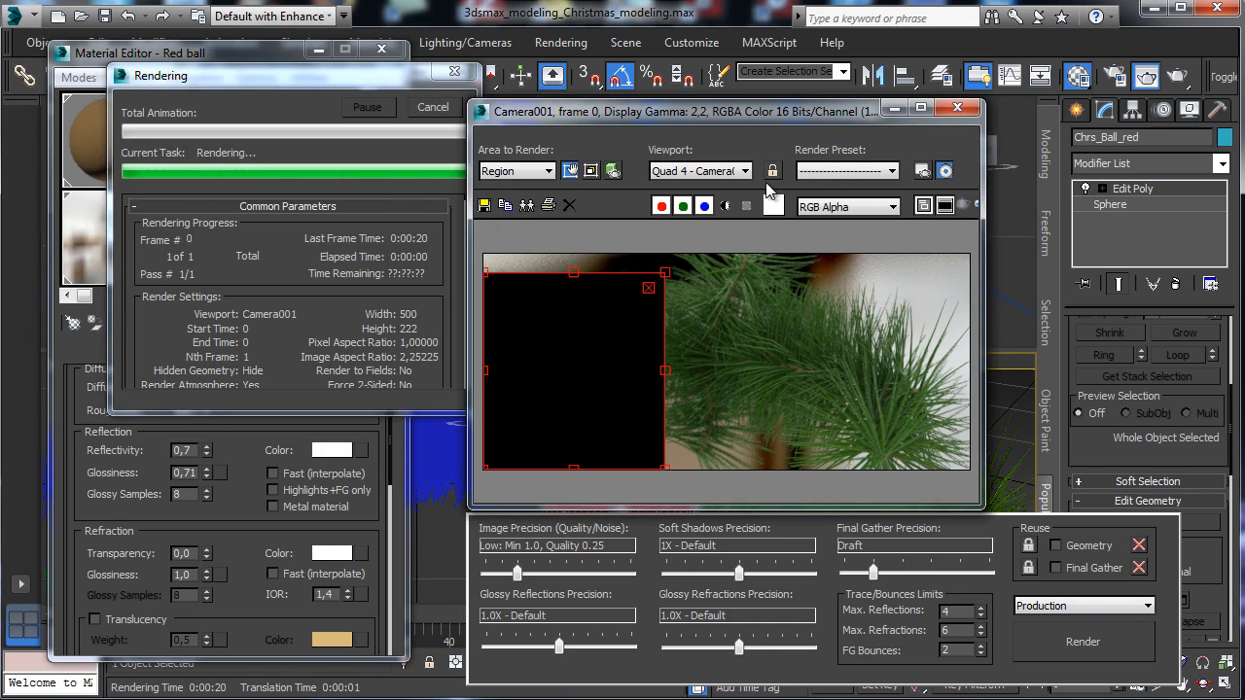
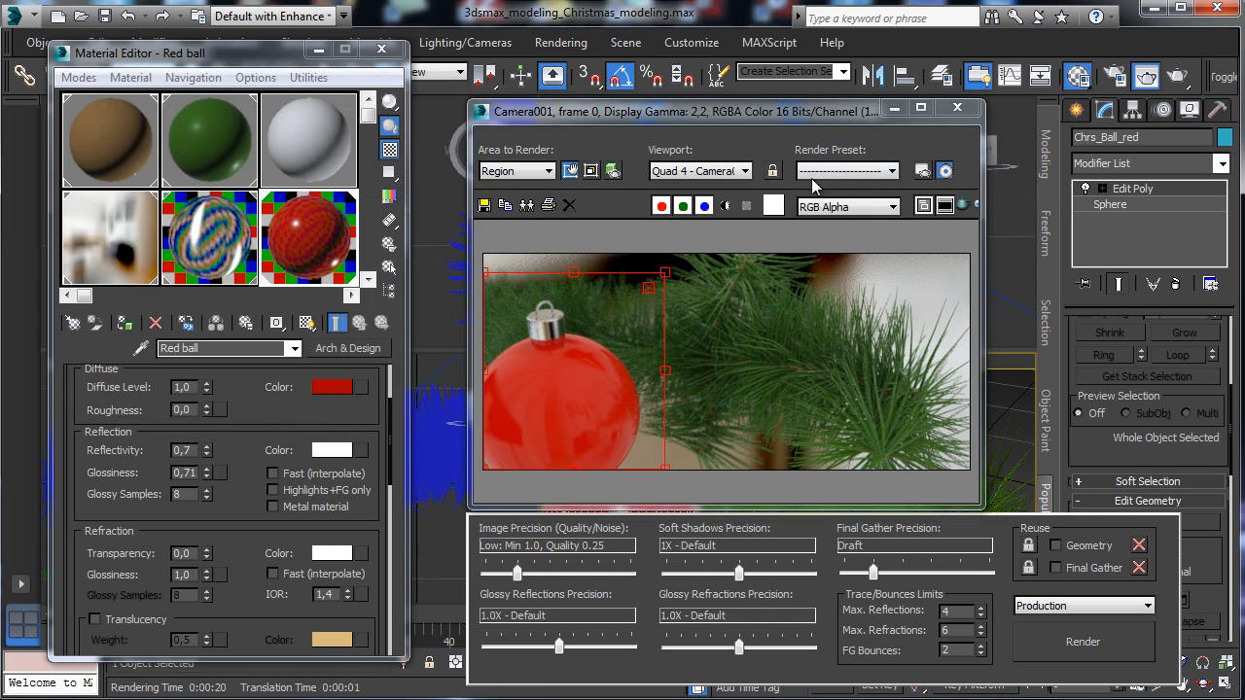
Put away the render window, end the region editing, and select the ball, cap and loop together with the Material Editor closed.
left_click(894, 107)
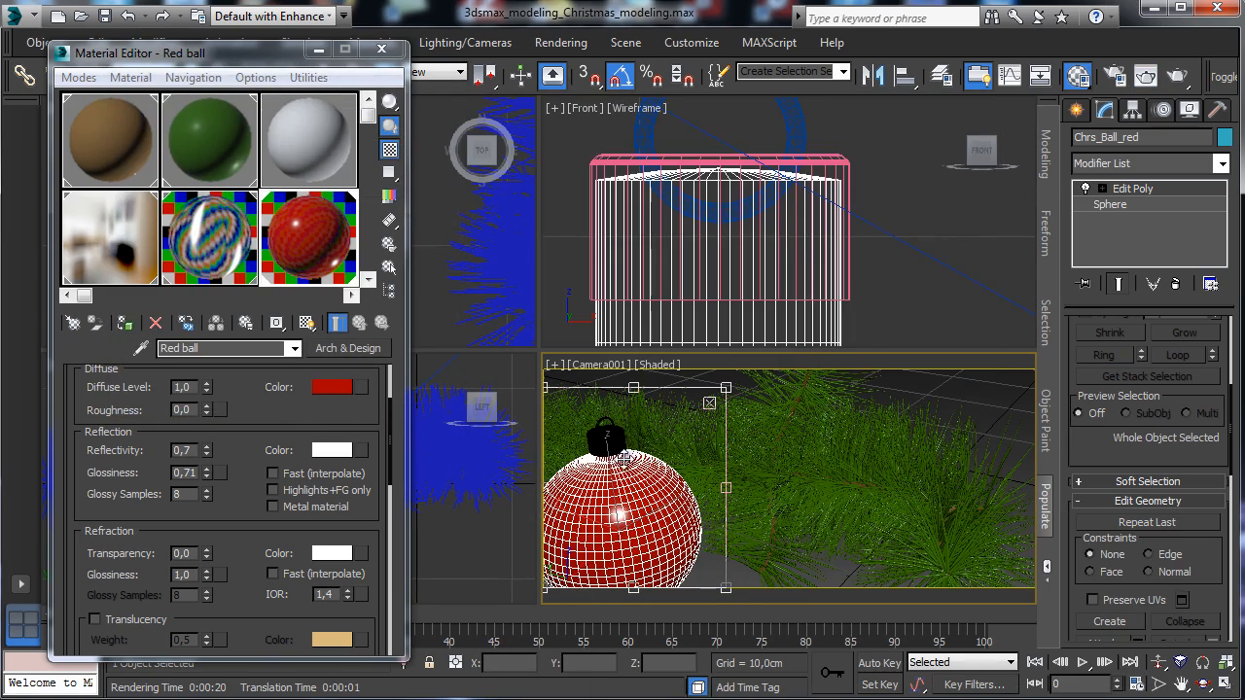
left_click(710, 403)
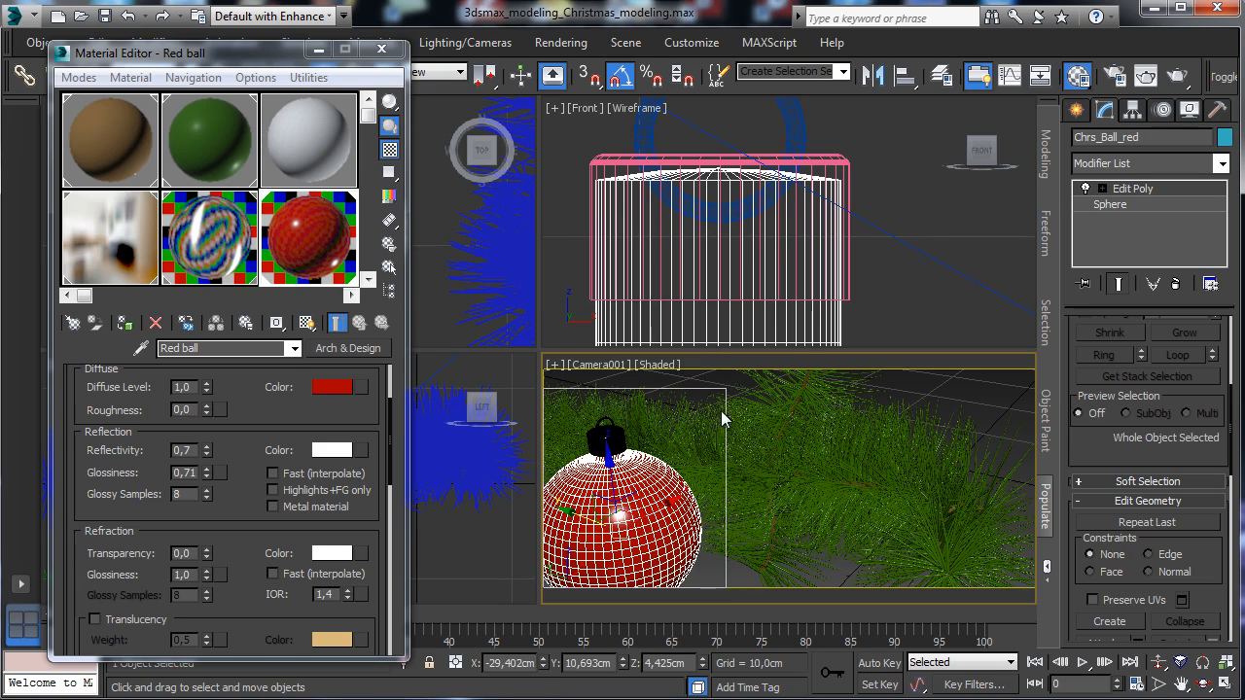
left_click(838, 164, "ctrl")
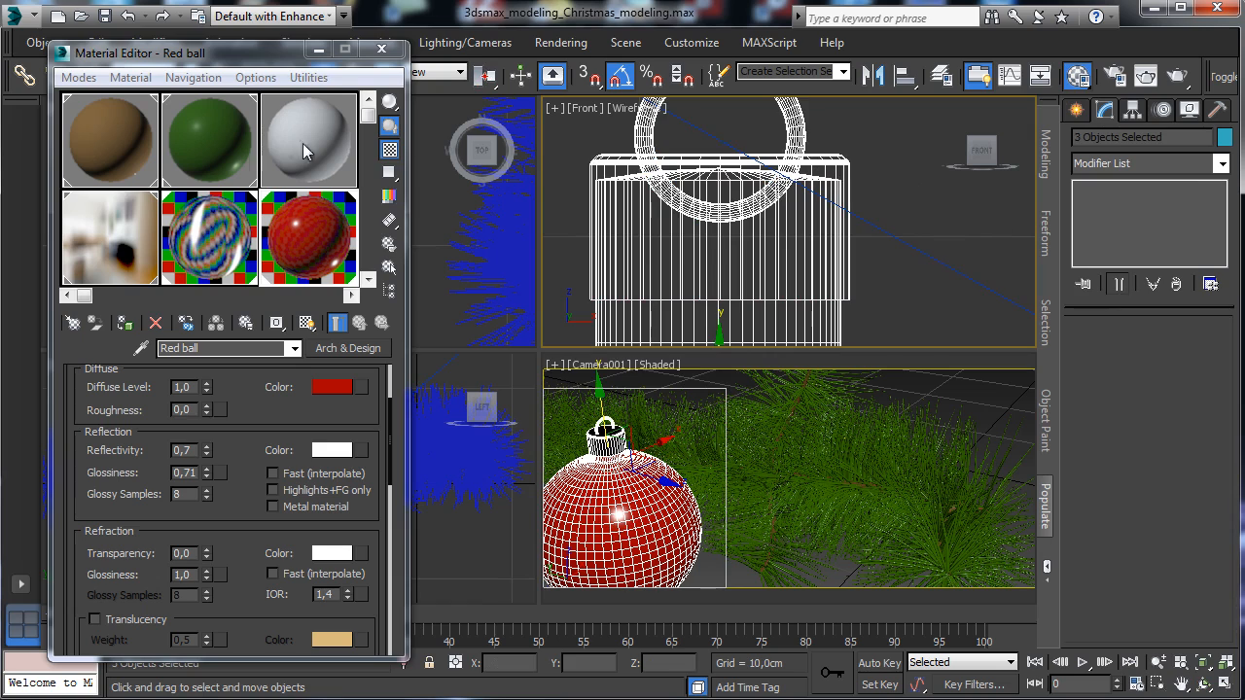
left_click(381, 49)
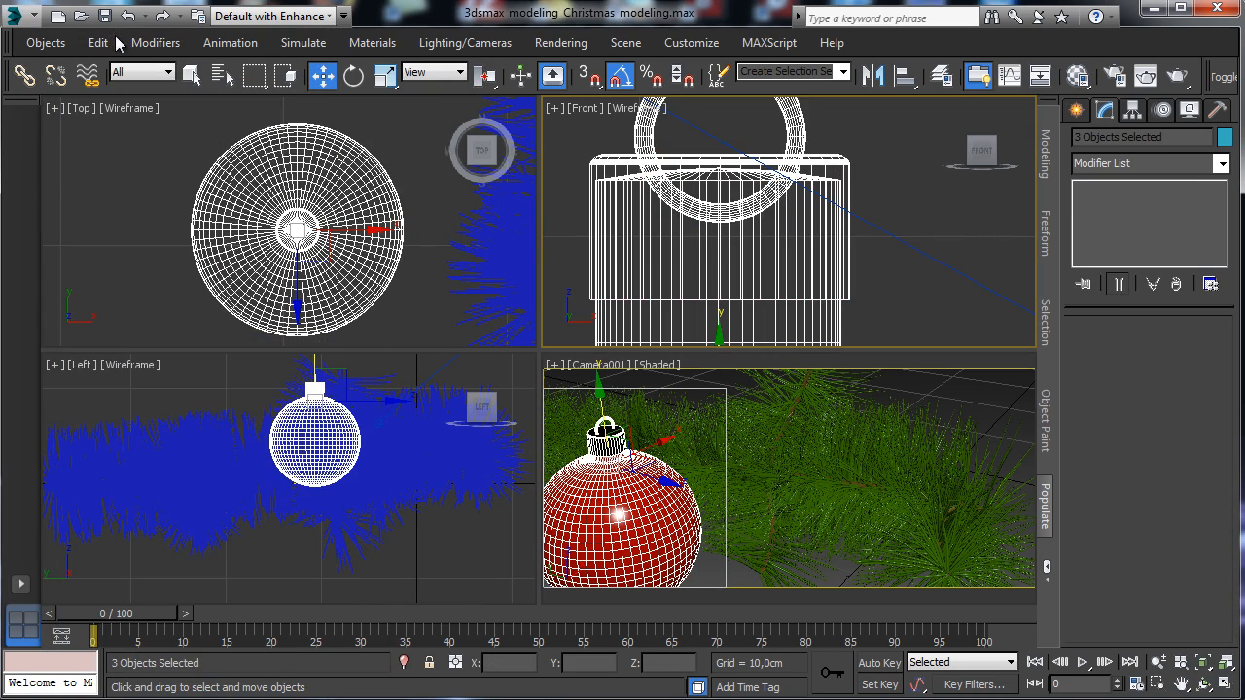
Group the selected ball, cap and loop under the name Red ball.
right_click(705, 429)
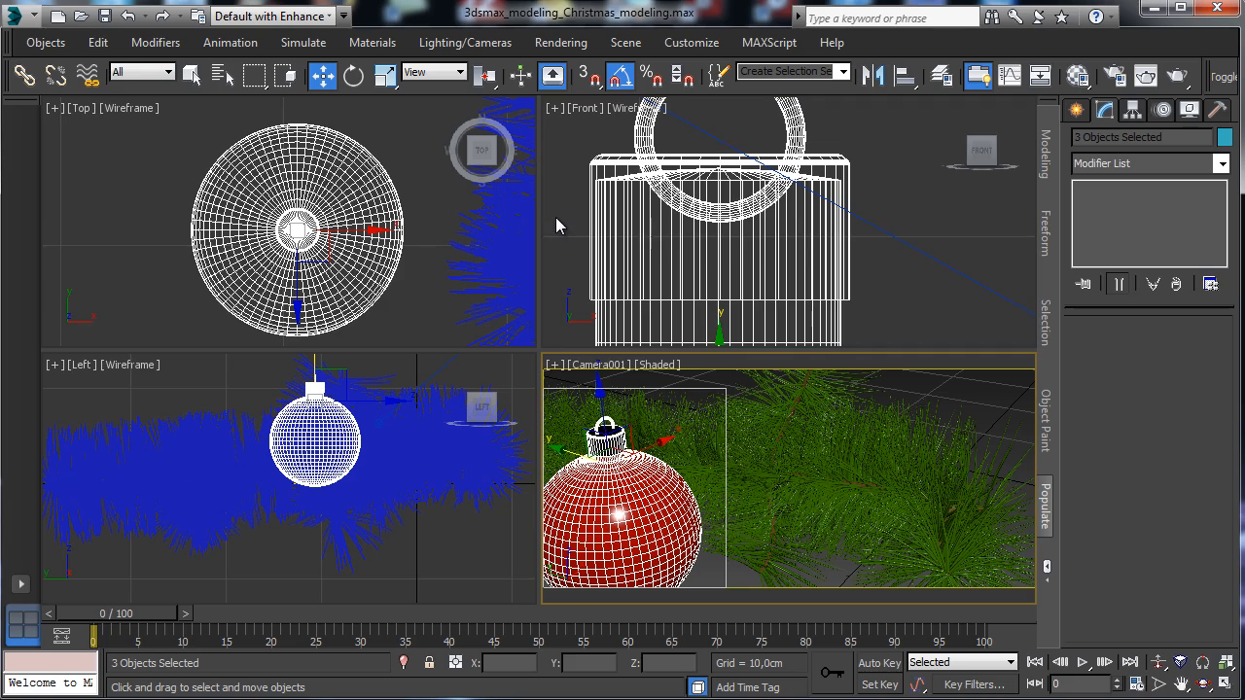
type("x")
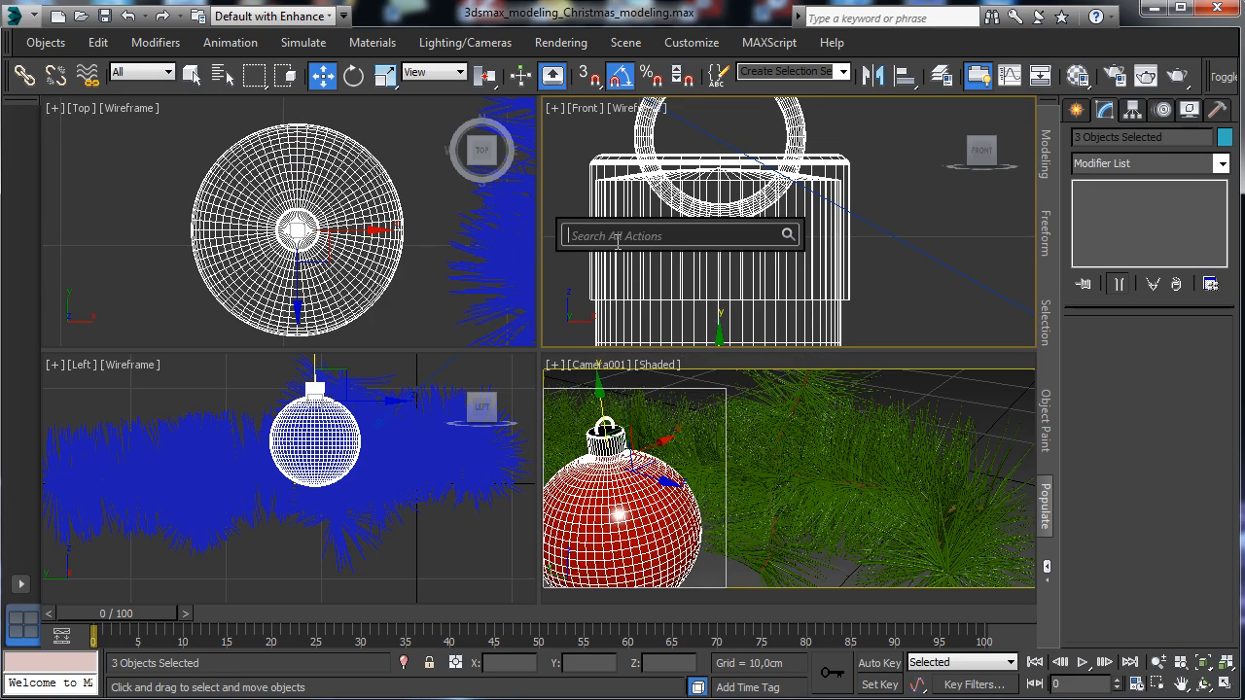
type("gro")
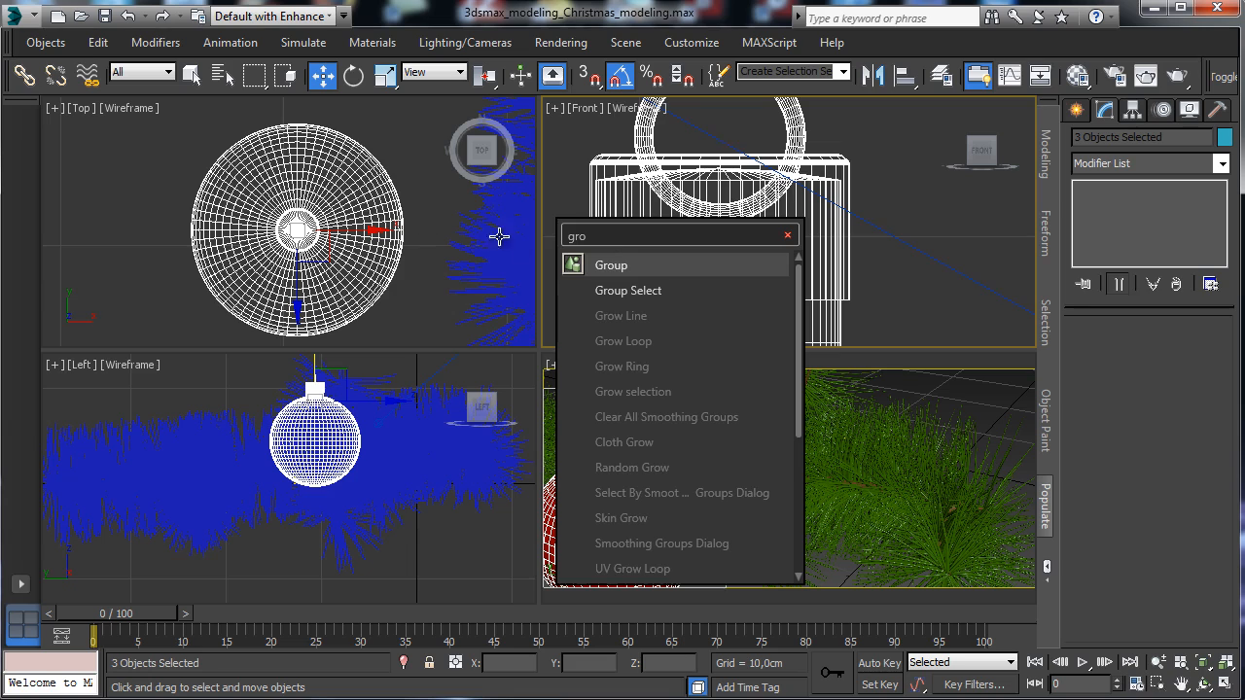
left_click(606, 265)
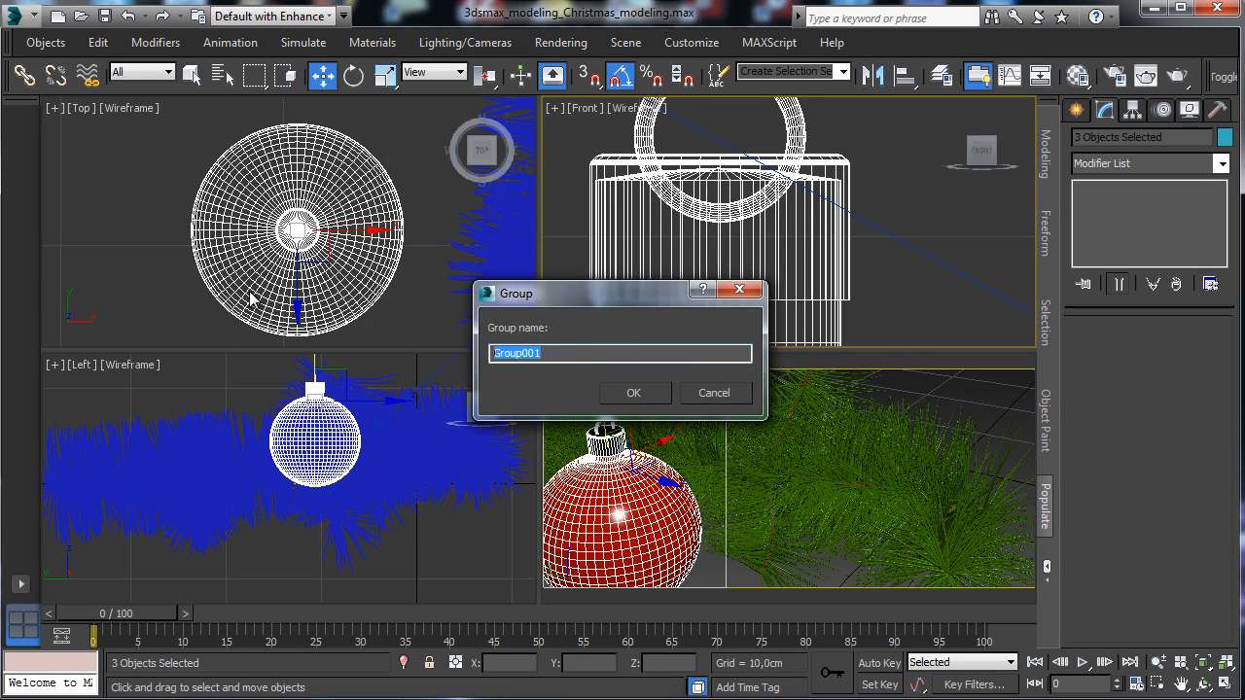
type("Red bal")
key("Return")
Make one independent copy of the Red ball group, placing it behind the original at about X -19.7, Y 18.6 cm.
mouse_move(311, 215)
left_mouse_down("shift")
mouse_move(367, 103)
mouse_move(538, 78)
mouse_move(526, 41)
left_mouse_up("shift")
type("d bal")
left_click(518, 300)
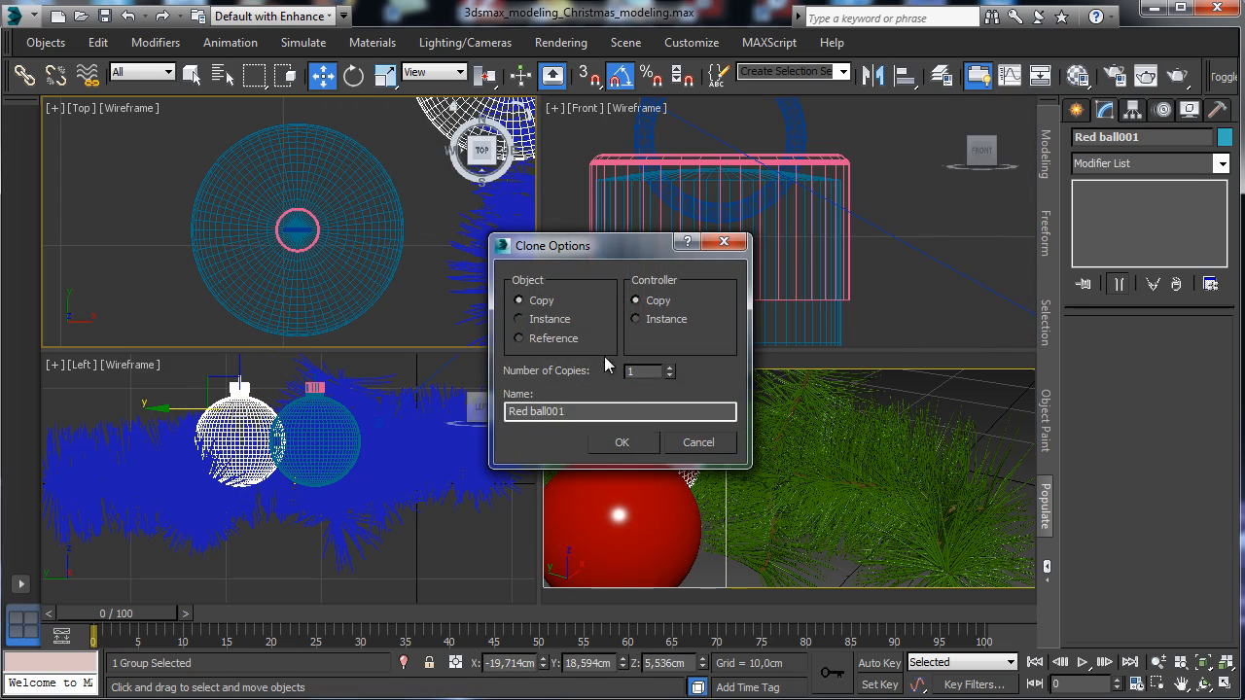
left_click(621, 443)
left_click(276, 389)
right_click(425, 282)
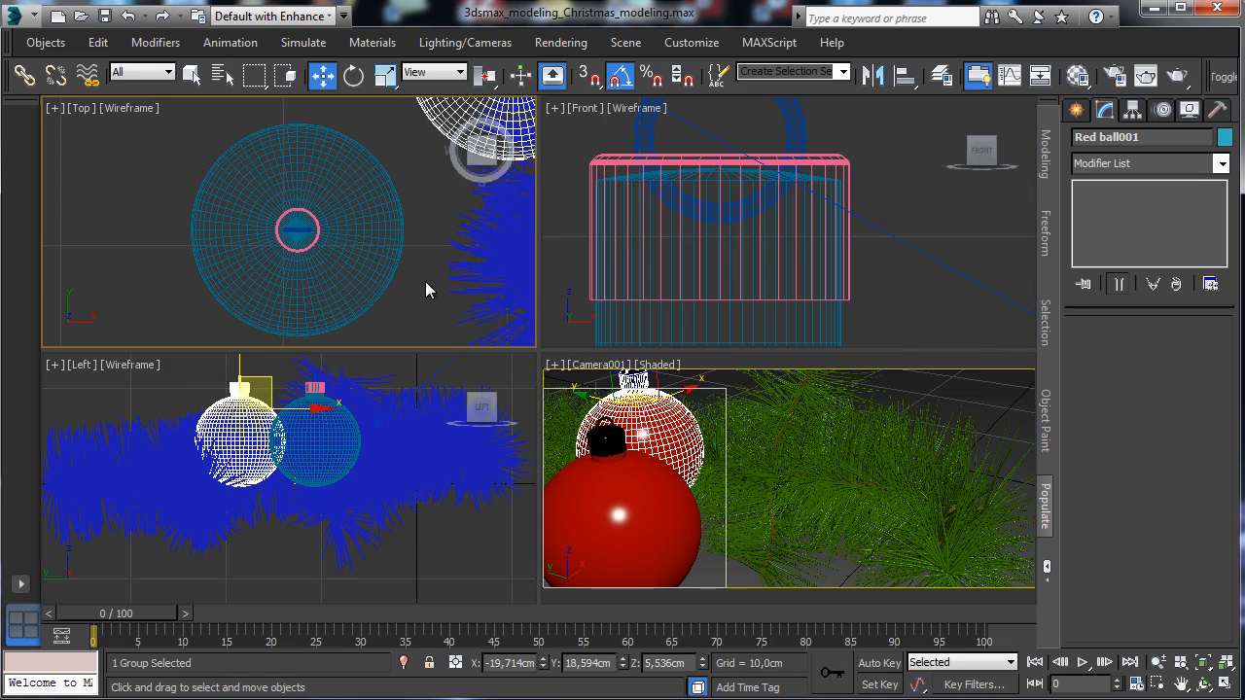
Move the copied ball farther back to about X -6.1, Y 36.9 cm and lower it about 5.6 cm into the needles.
left_click(1158, 662)
left_click_drag(372, 234, 362, 377)
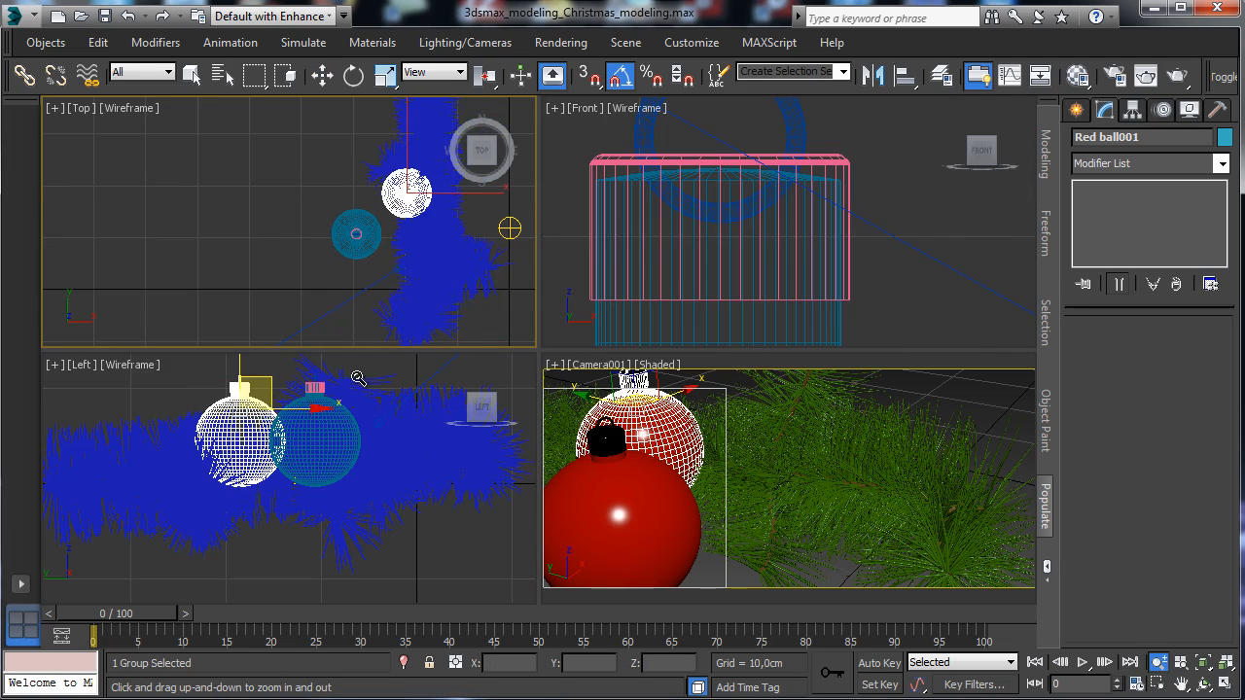
left_click(322, 75)
left_click_drag(434, 169, 504, 74)
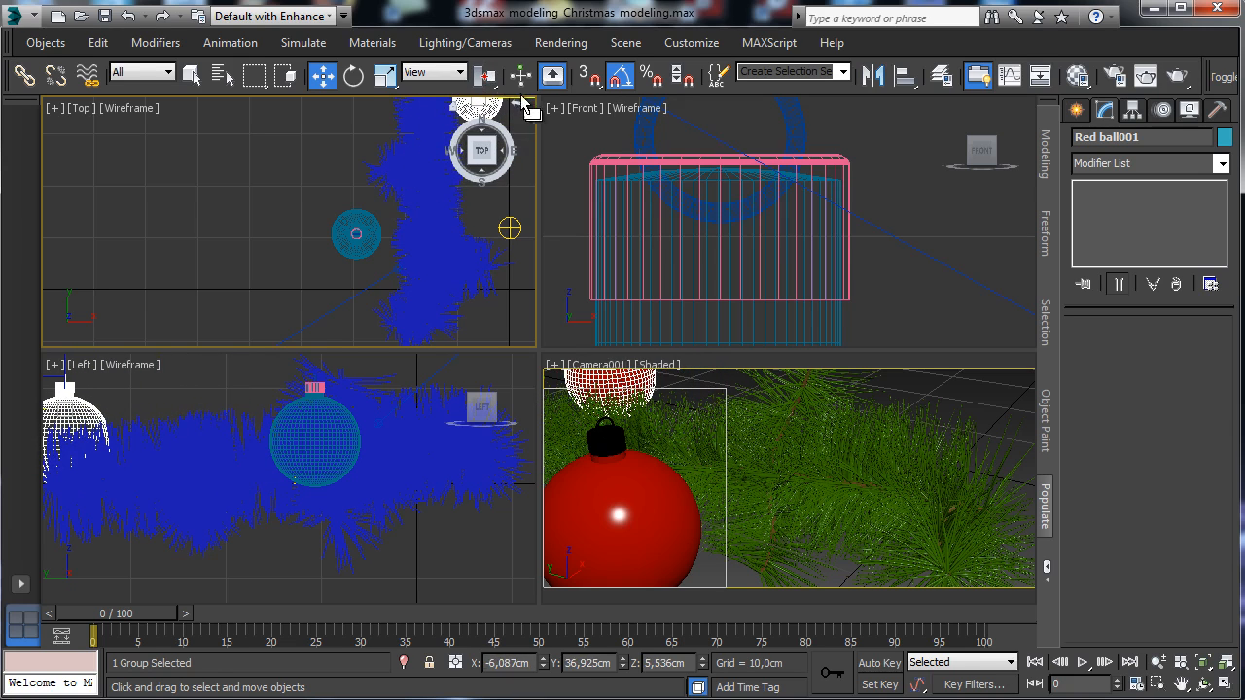
left_click(76, 383)
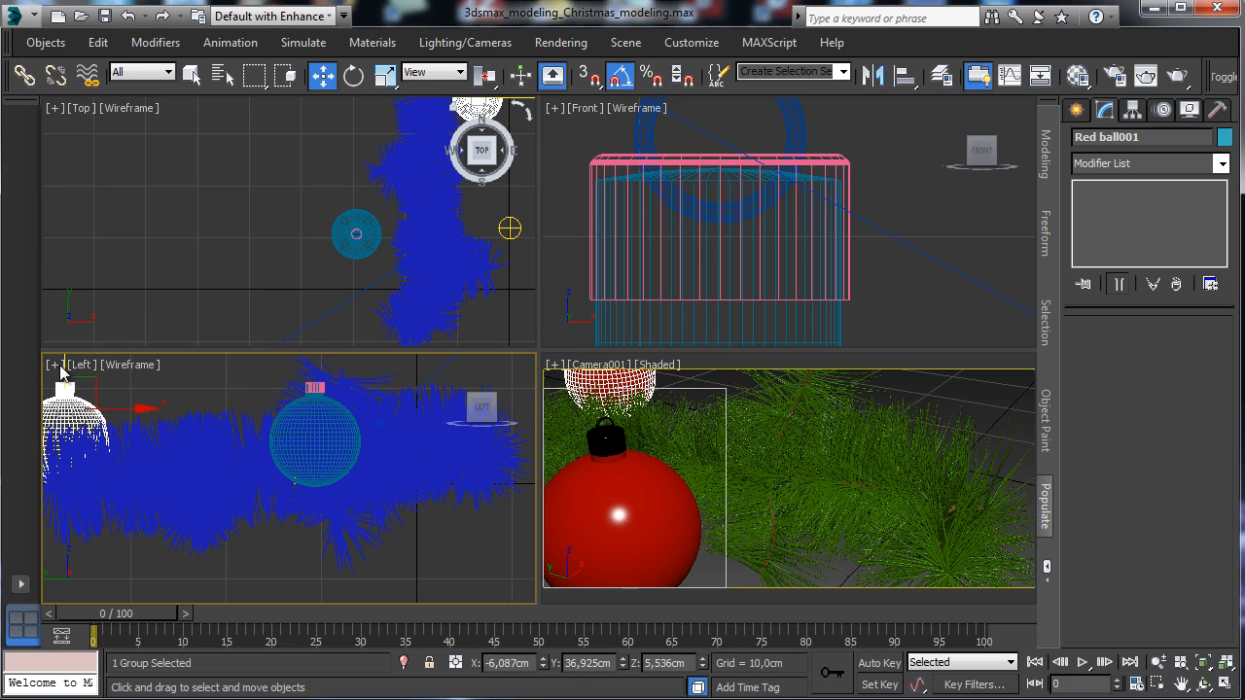
left_click(61, 370)
left_click(62, 365)
left_click_drag(62, 377, 62, 432)
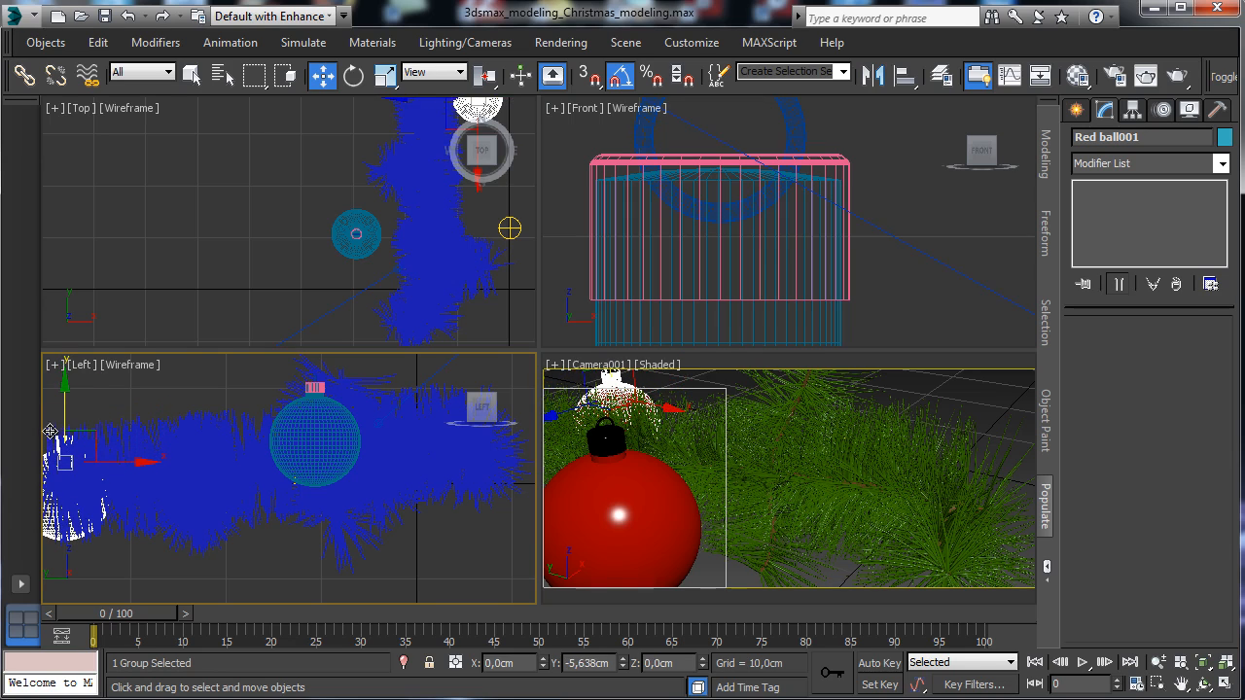
Rotate the rear ball 65 degrees about Z and tilt it -30 degrees about X.
left_click(355, 80)
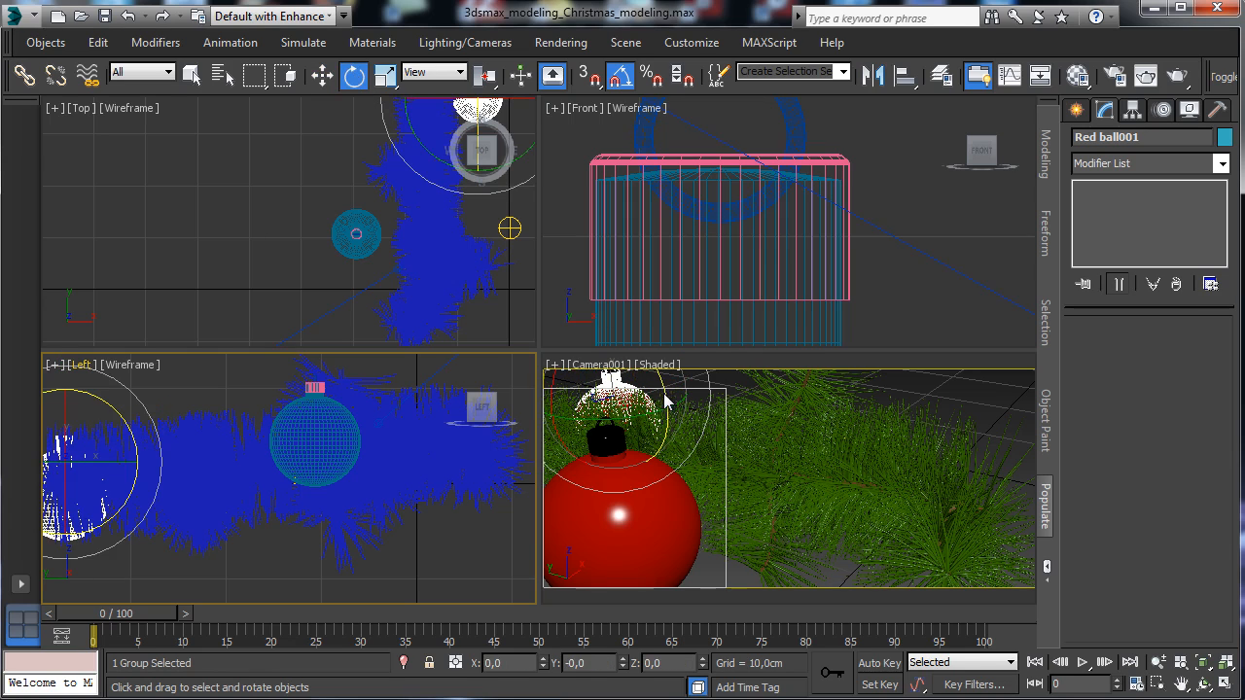
left_click_drag(666, 400, 623, 325)
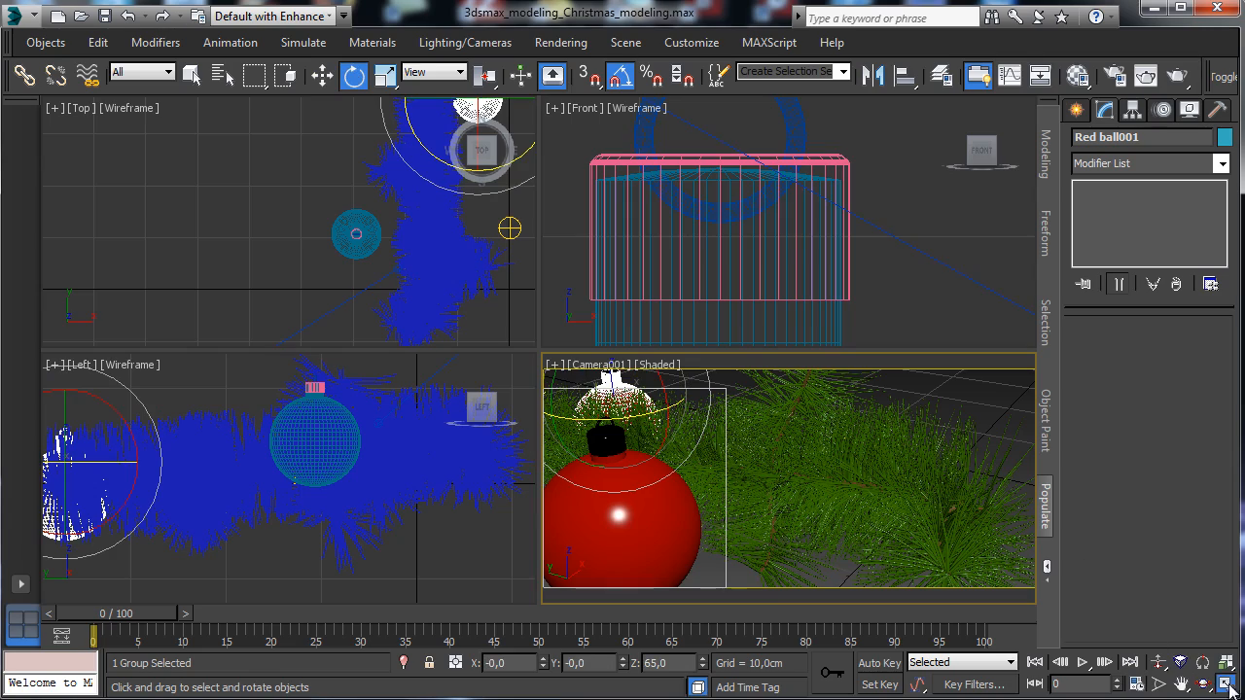
left_click(1227, 688)
left_click_drag(233, 183, 226, 155)
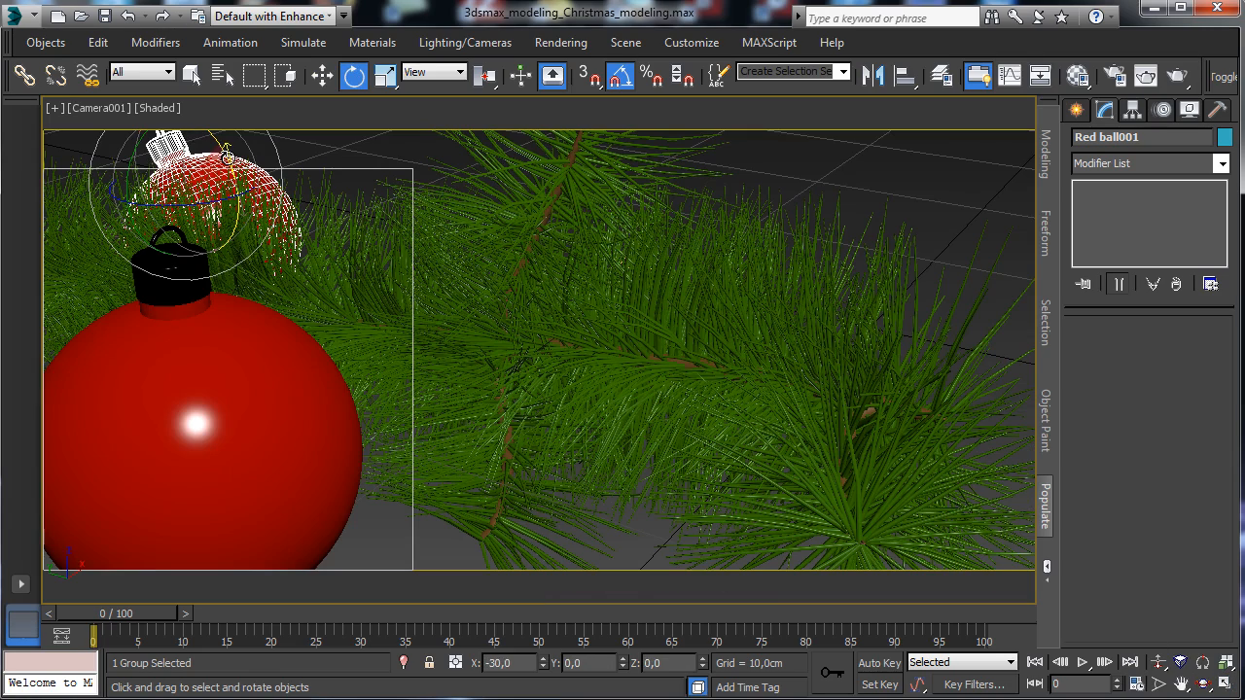
Copy the rear ball to the right end of the branch, at about X 13.7, Y -1.8, Z -7.3 cm.
left_click(323, 76)
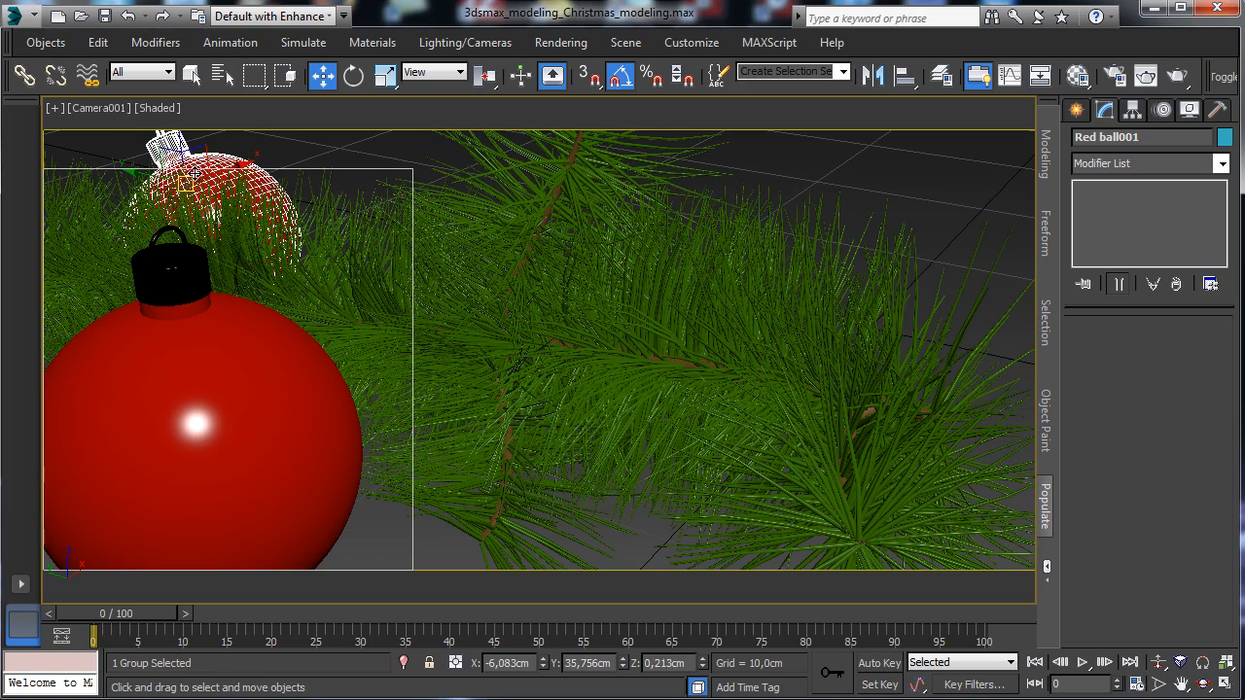
mouse_move(193, 175)
left_mouse_down("shift")
mouse_move(672, 208)
mouse_move(949, 288)
left_mouse_up("shift")
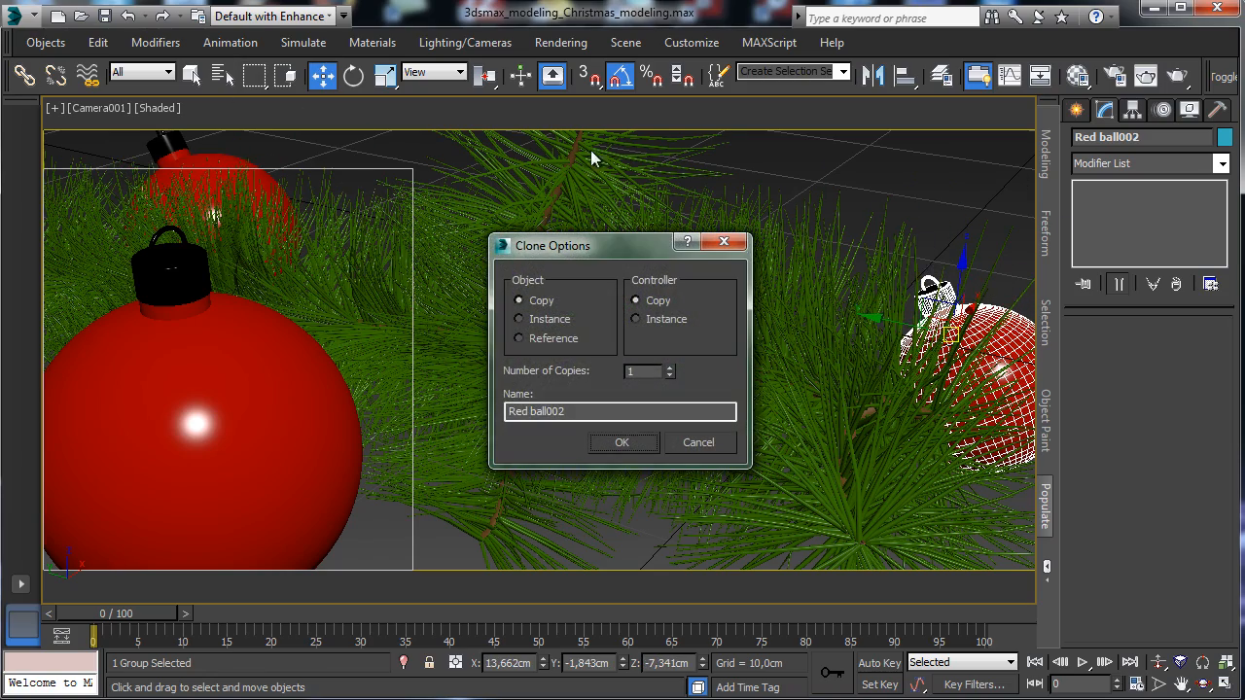
left_click(622, 441)
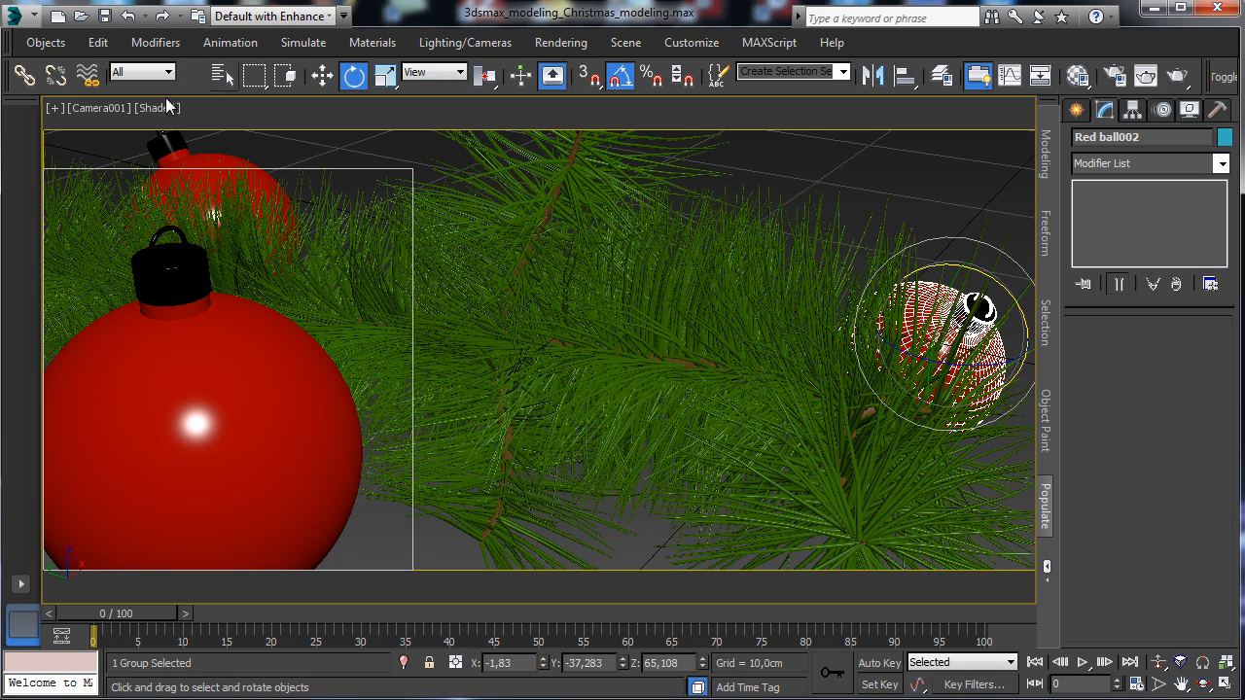
Copy the rear ball to a spot beside it in the needles, at about X -2.4, Y 28.3 cm.
left_click(191, 75)
left_click(299, 438)
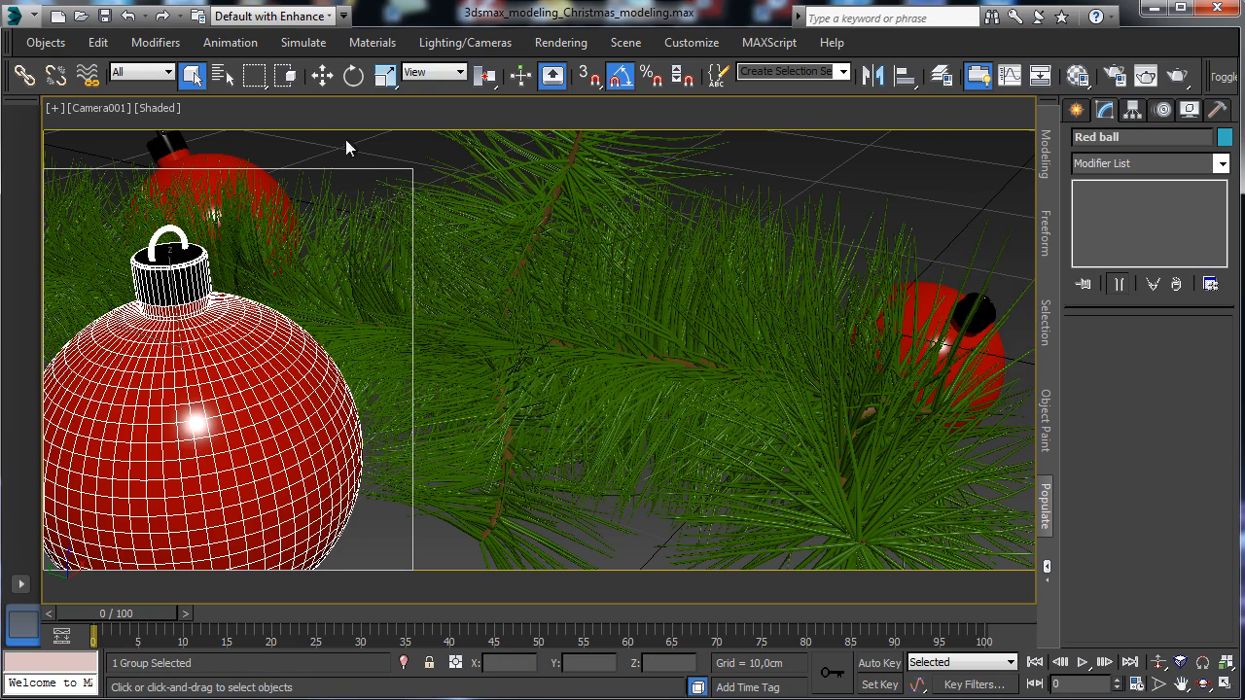
left_click(322, 76)
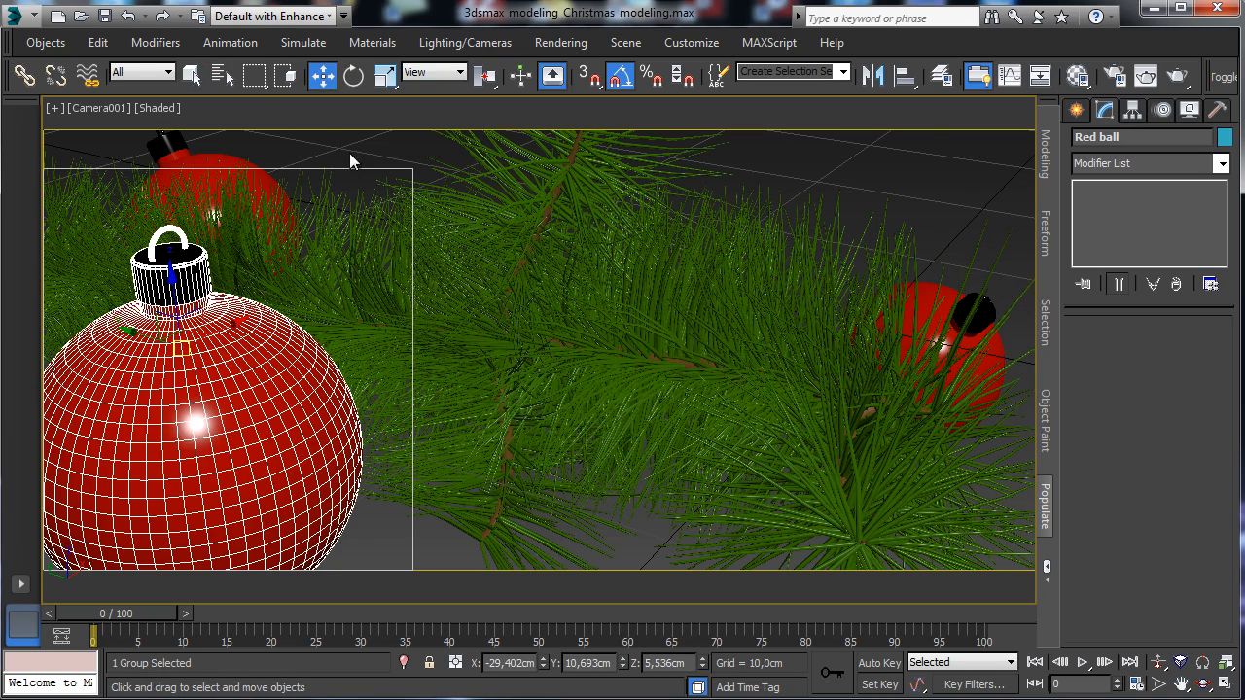
left_click(209, 159)
left_click_drag(194, 163, 348, 171)
left_click(639, 443)
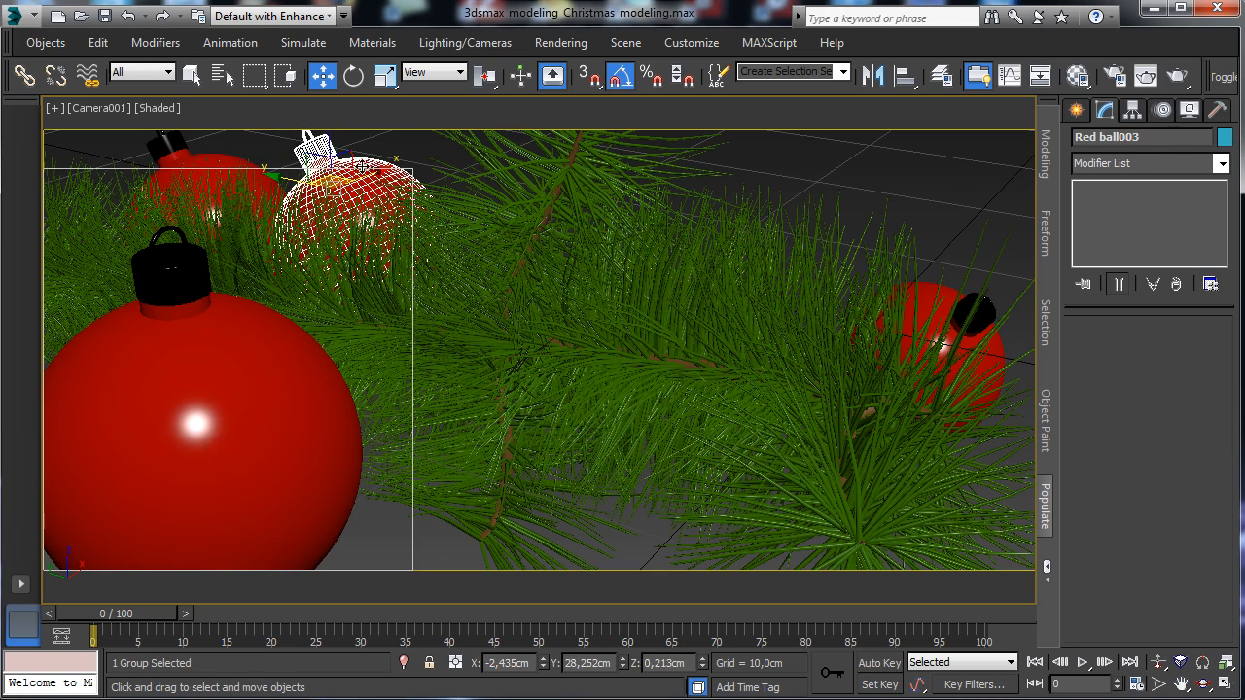
key("x")
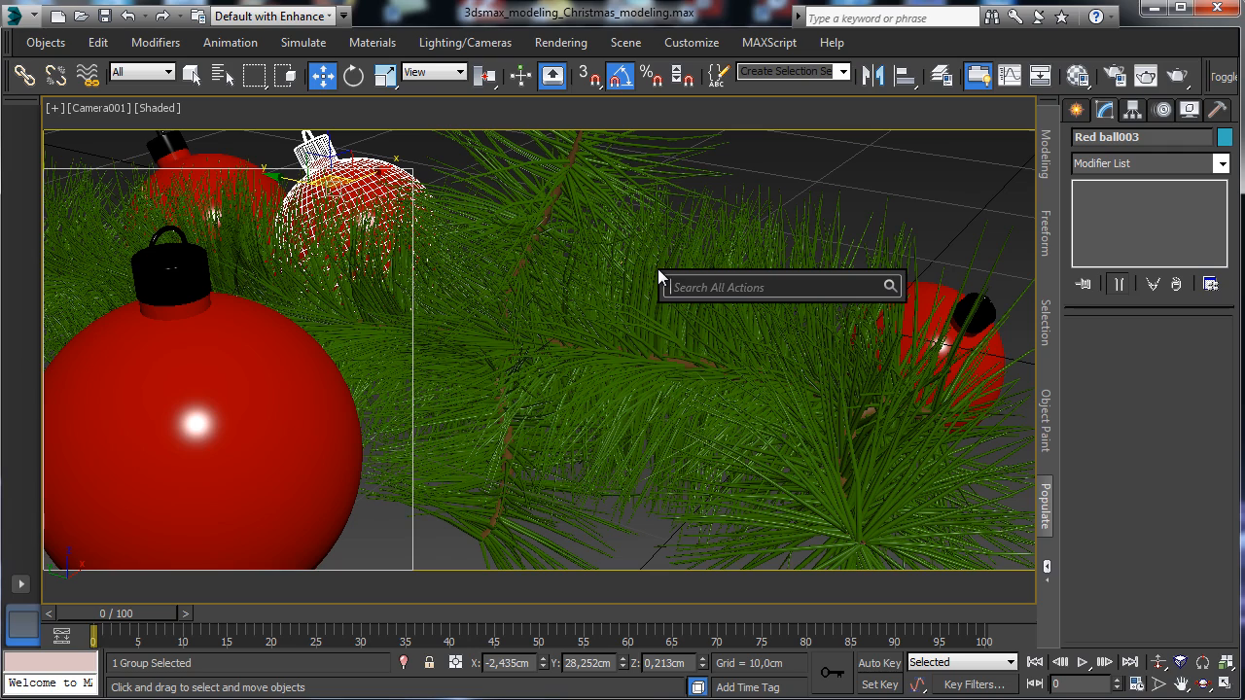
type("group")
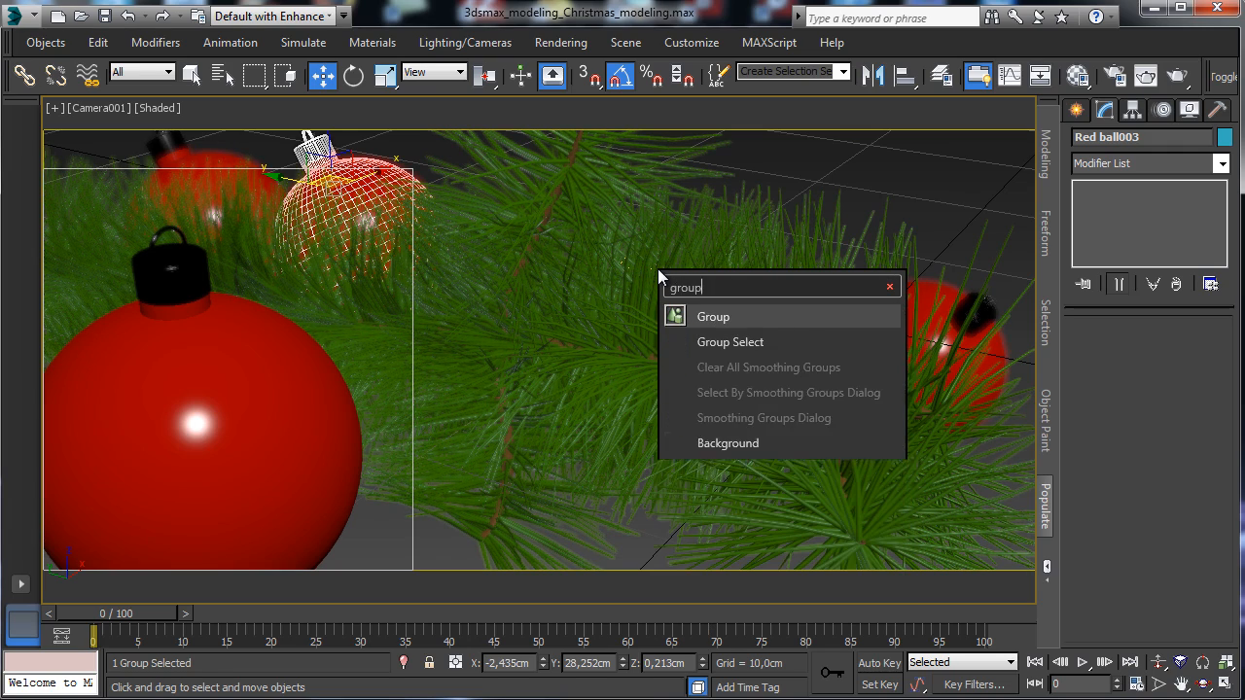
type(" op")
key("BackSpace")
key("BackSpace")
key("BackSpace")
key("BackSpace")
key("BackSpace")
key("BackSpace")
key("BackSpace")
key("BackSpace")
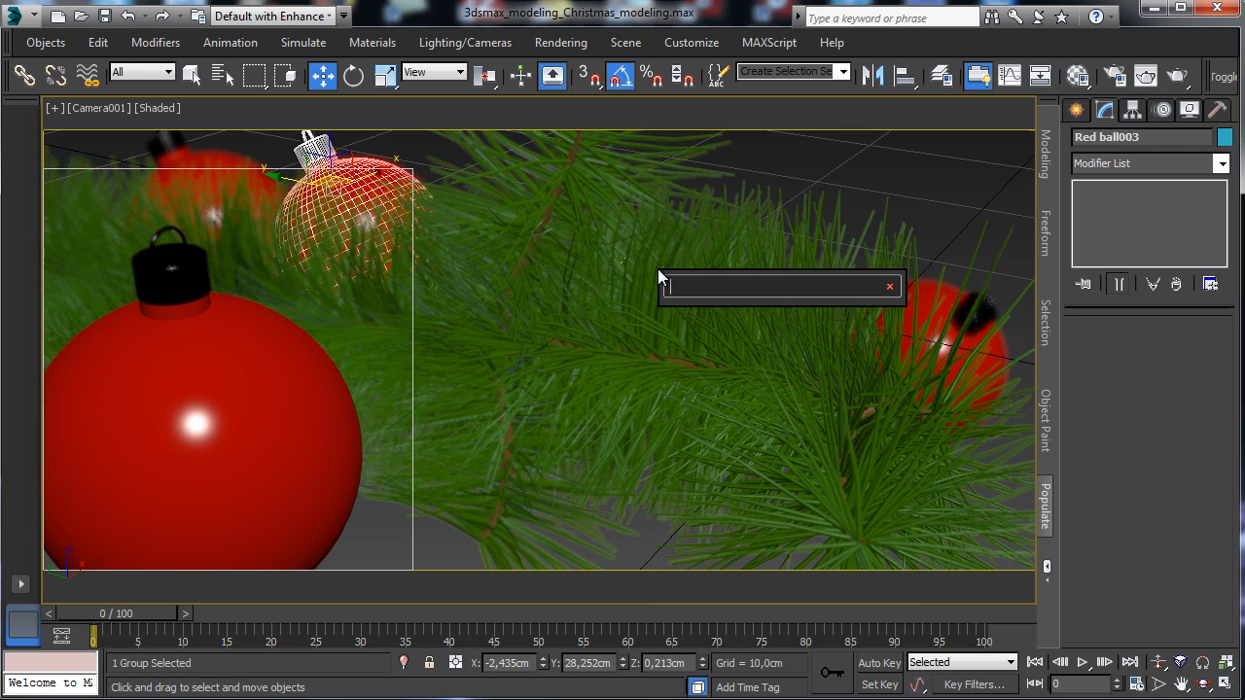
type("op")
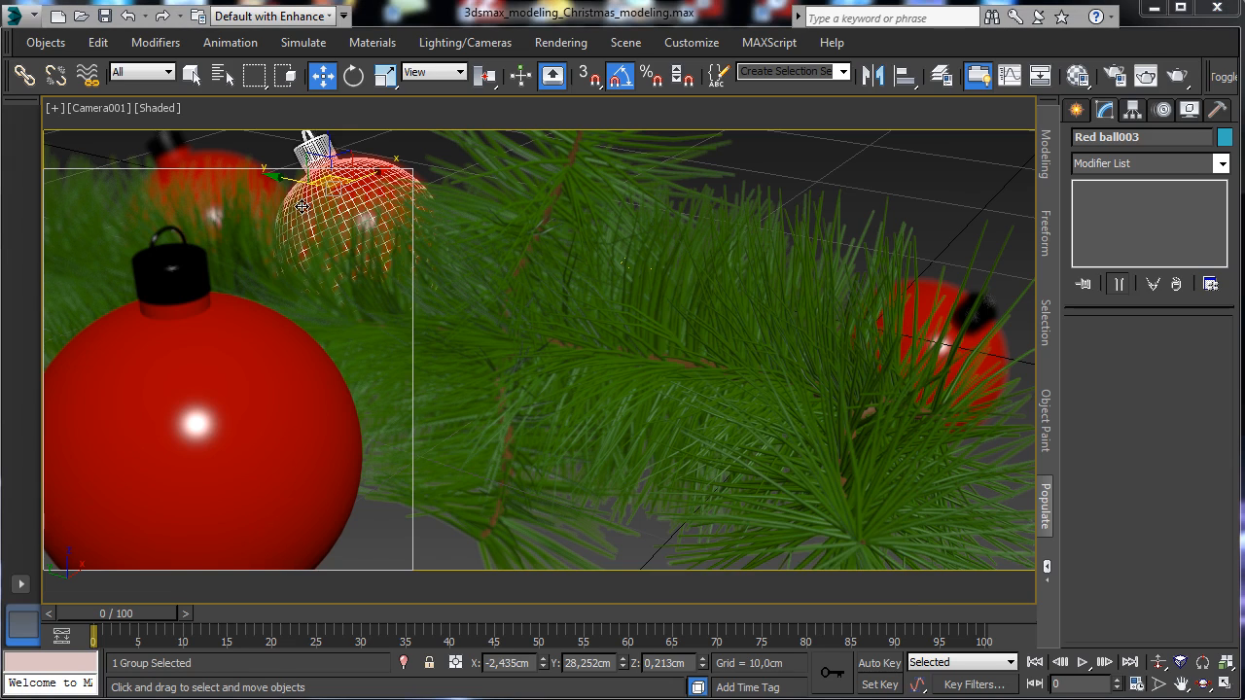
Open the newest ball's group and select the sphere inside it.
left_click(97, 42)
mouse_move(193, 487)
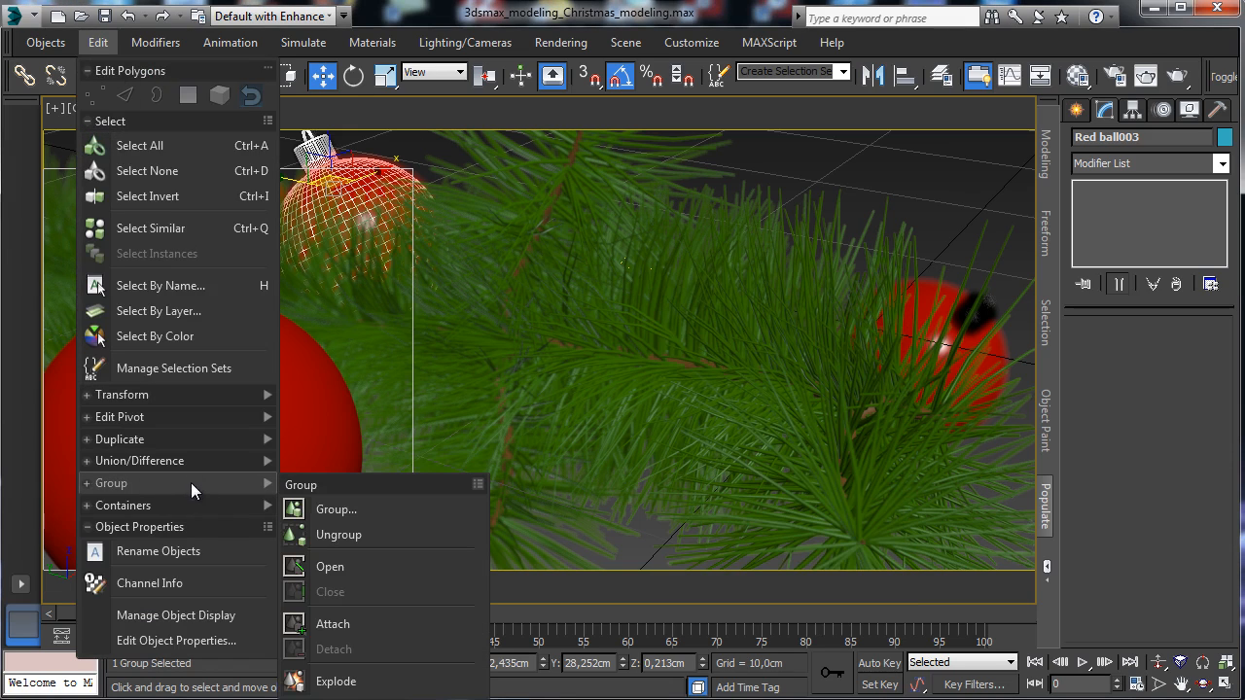
left_click(331, 566)
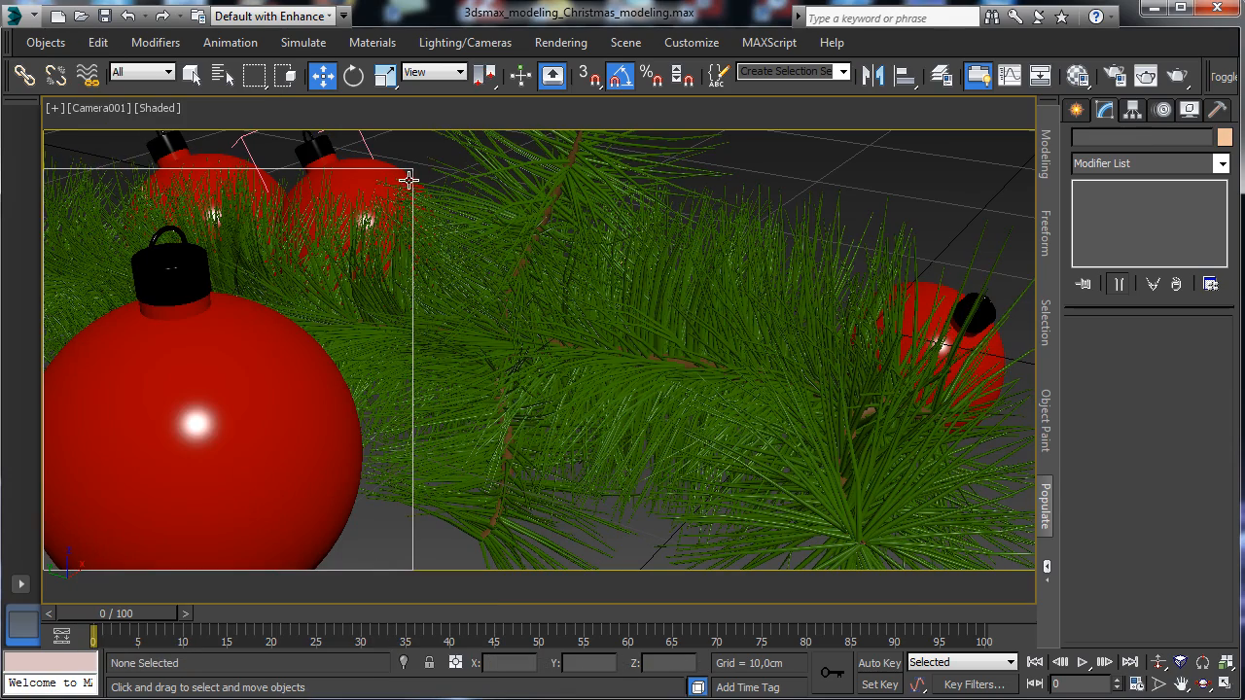
left_click(399, 186)
Duplicate the Red ball material into an empty sample slot and rename the copy Yellow_ball.
left_click(1077, 76)
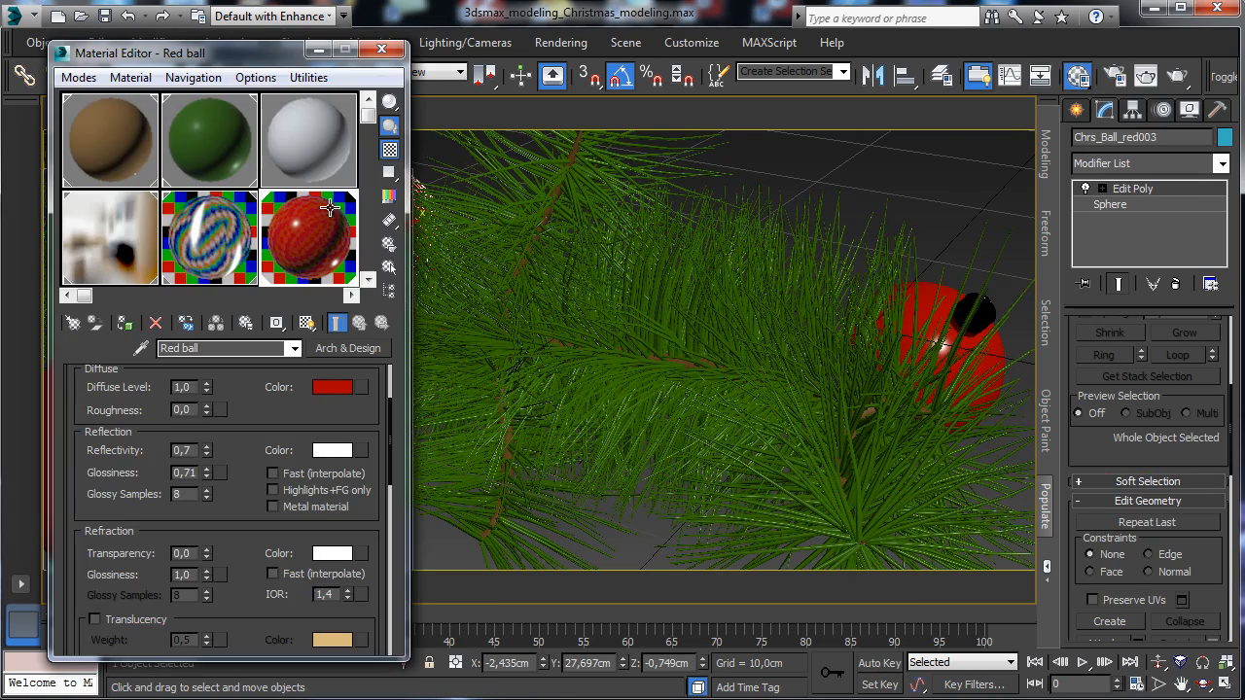
left_click_drag(258, 185, 272, 97)
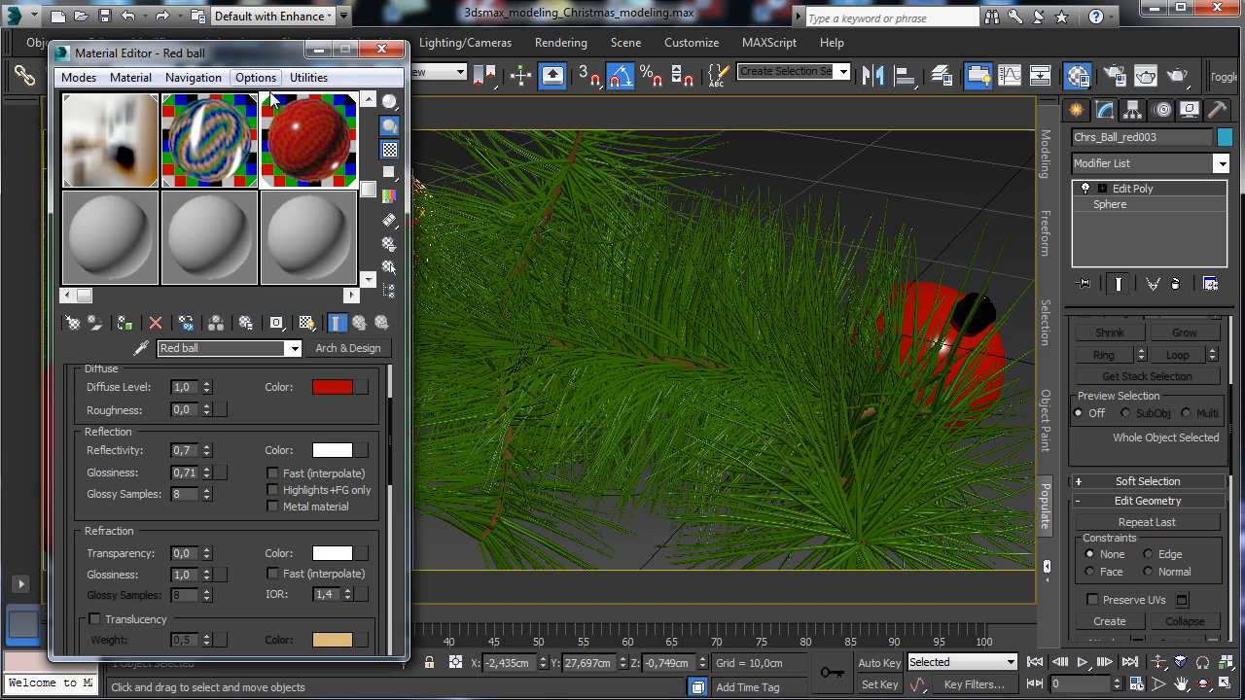
left_click_drag(278, 256, 292, 255)
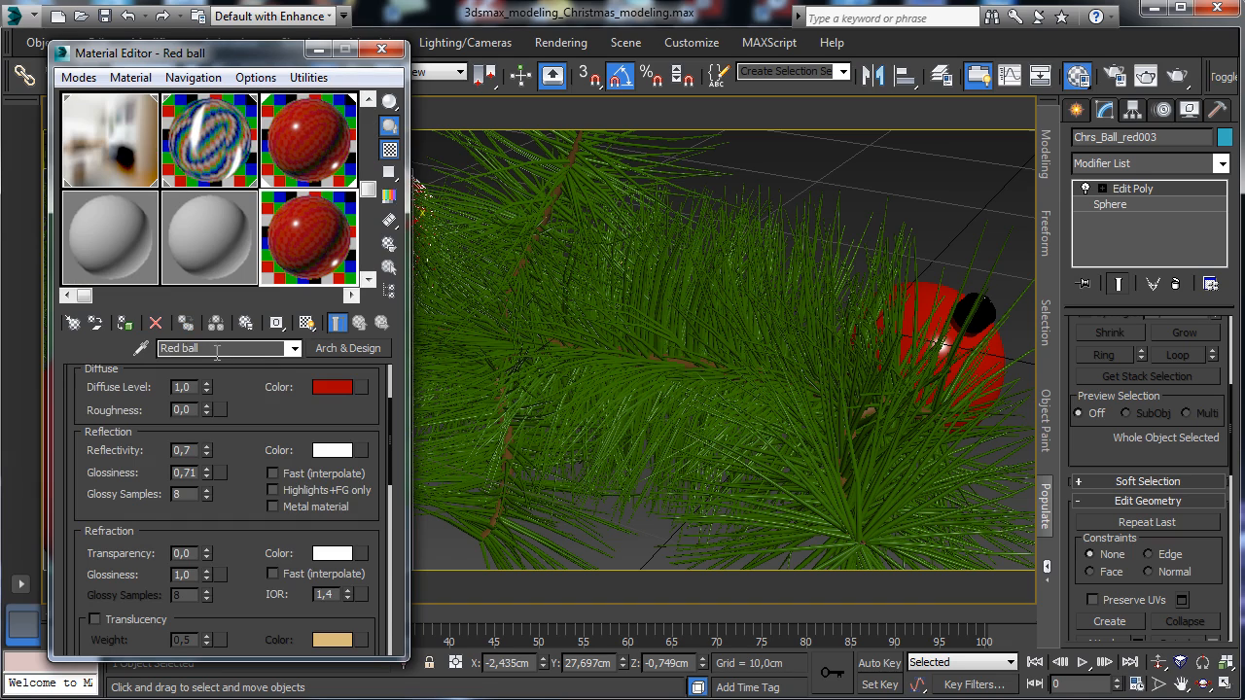
double_click(176, 347)
type("Yellow_")
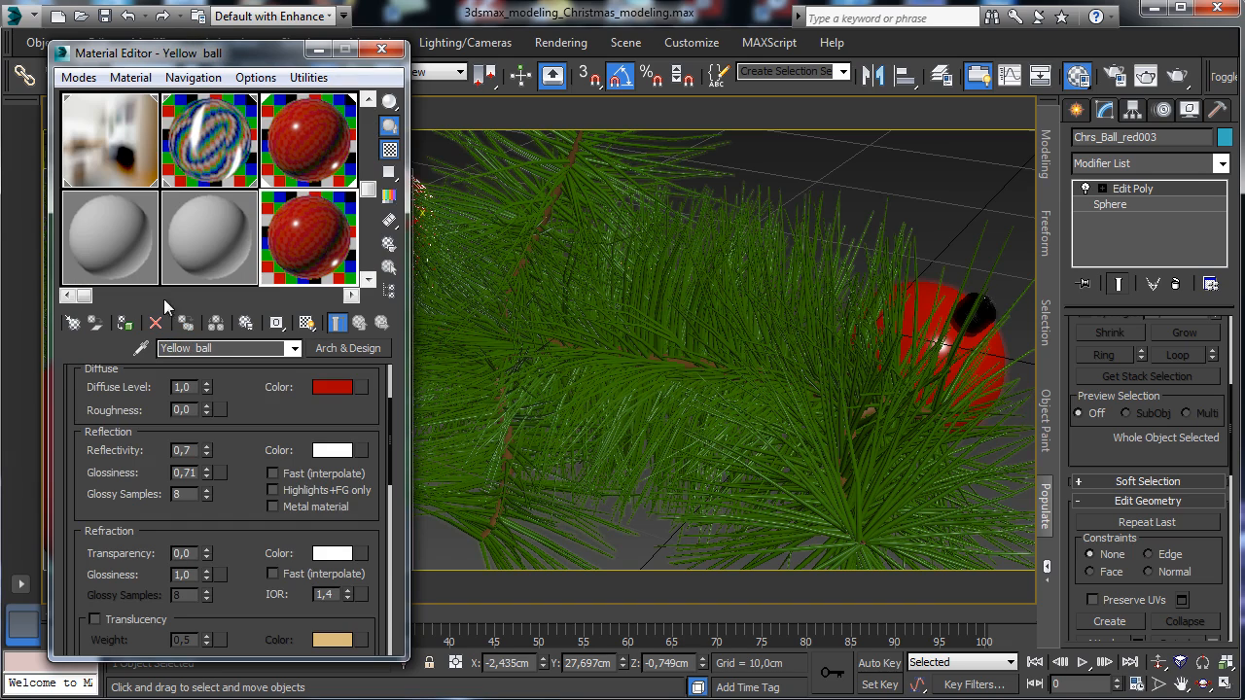
Set the Yellow_ball material's diffuse colour to orange-yellow (red 1.0, green 0.353, blue 0.0) and tint its reflection colour pale orange.
left_click(330, 386)
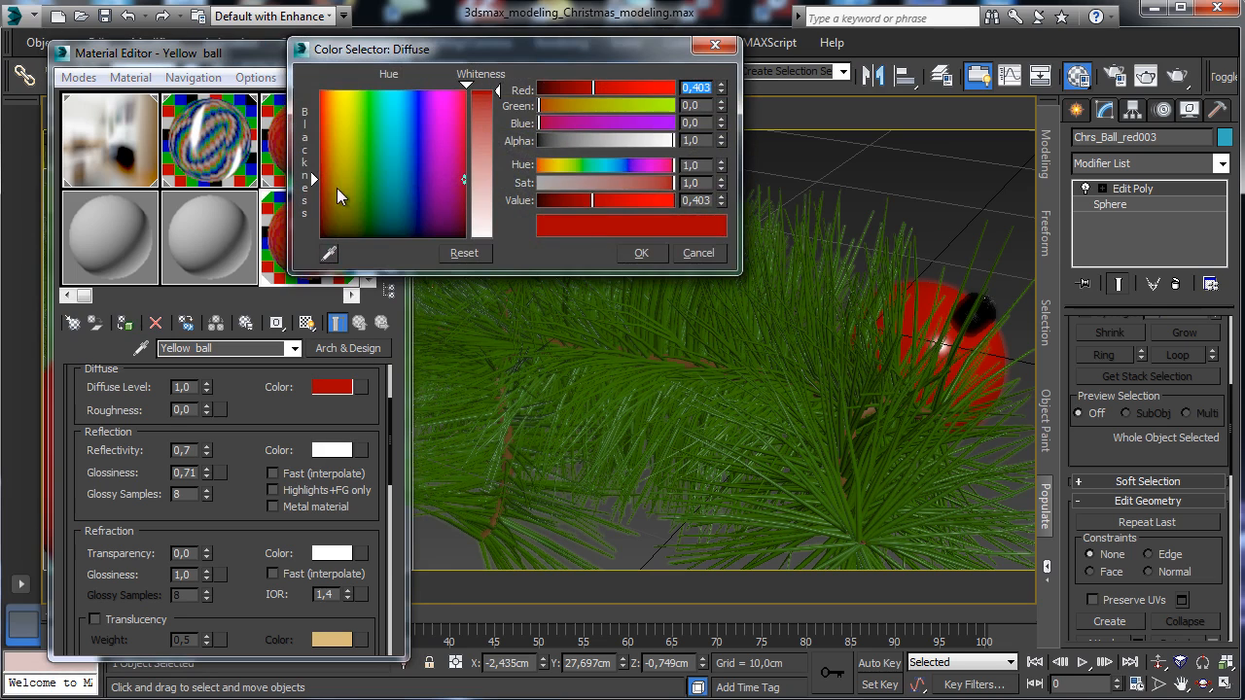
left_click(335, 202)
left_click(585, 200)
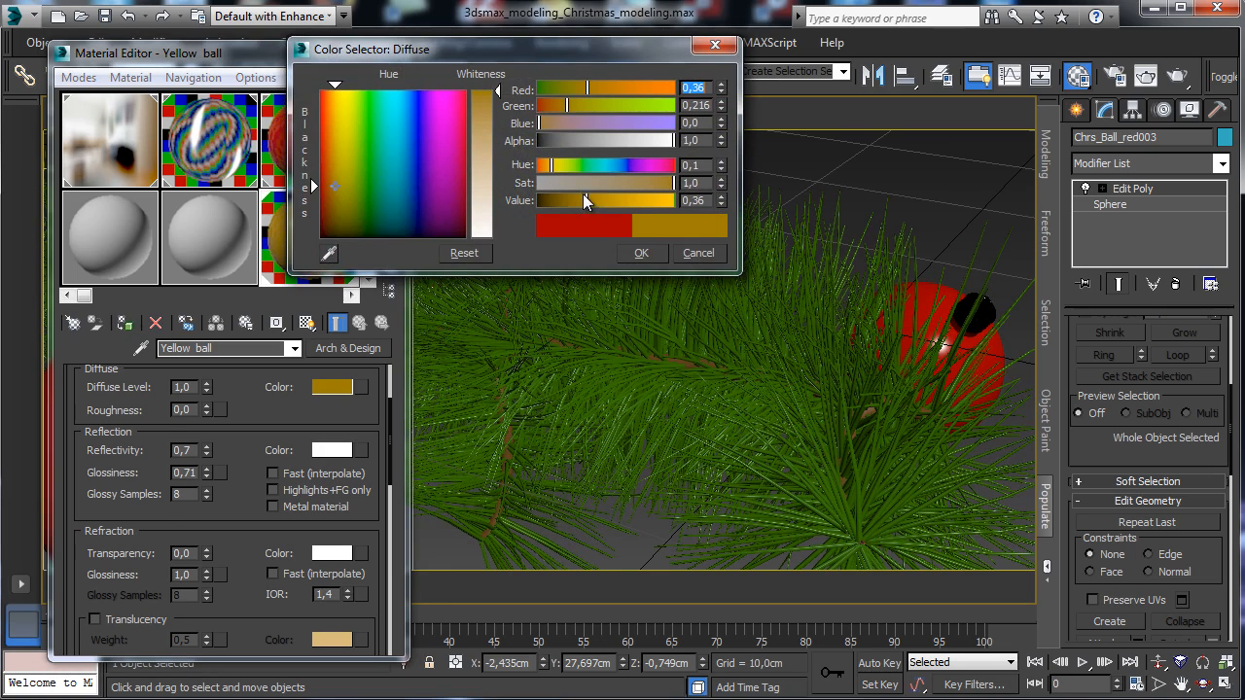
left_click(337, 100)
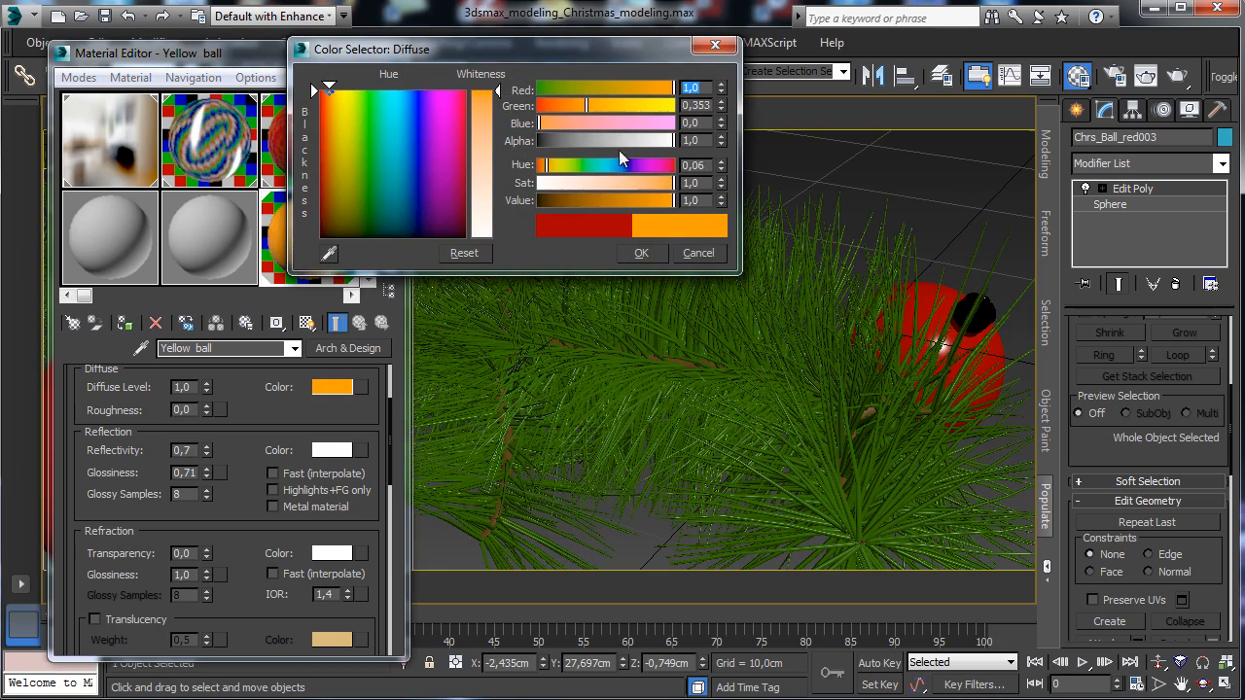
left_click(641, 252)
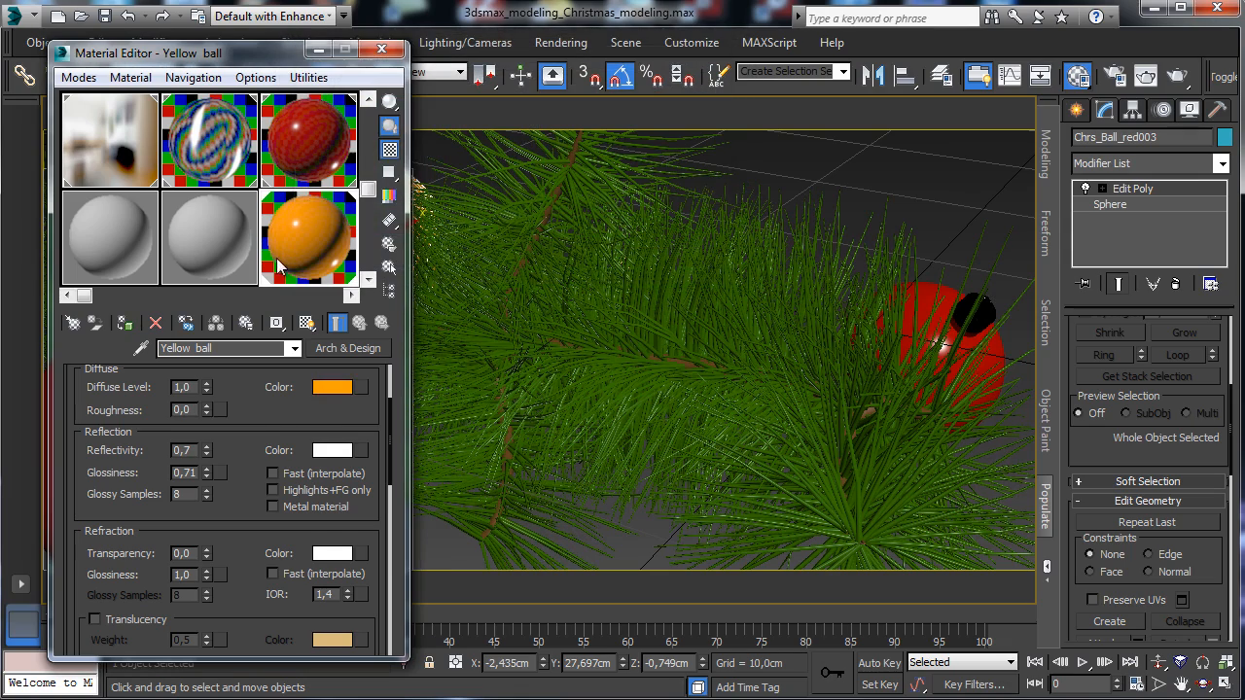
left_click(329, 450)
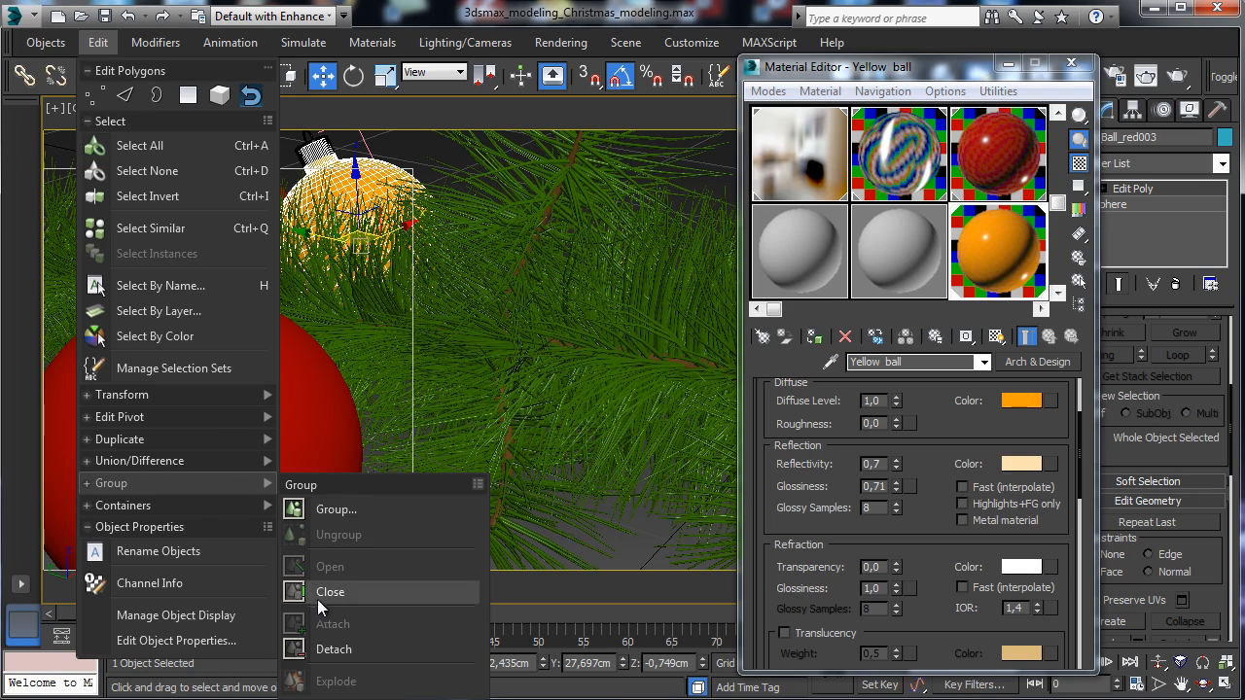
Close the yellow ball's group and rotate the ball, using the Local coordinate system, so its cap tips toward the camera.
left_click(326, 595)
left_click(353, 76)
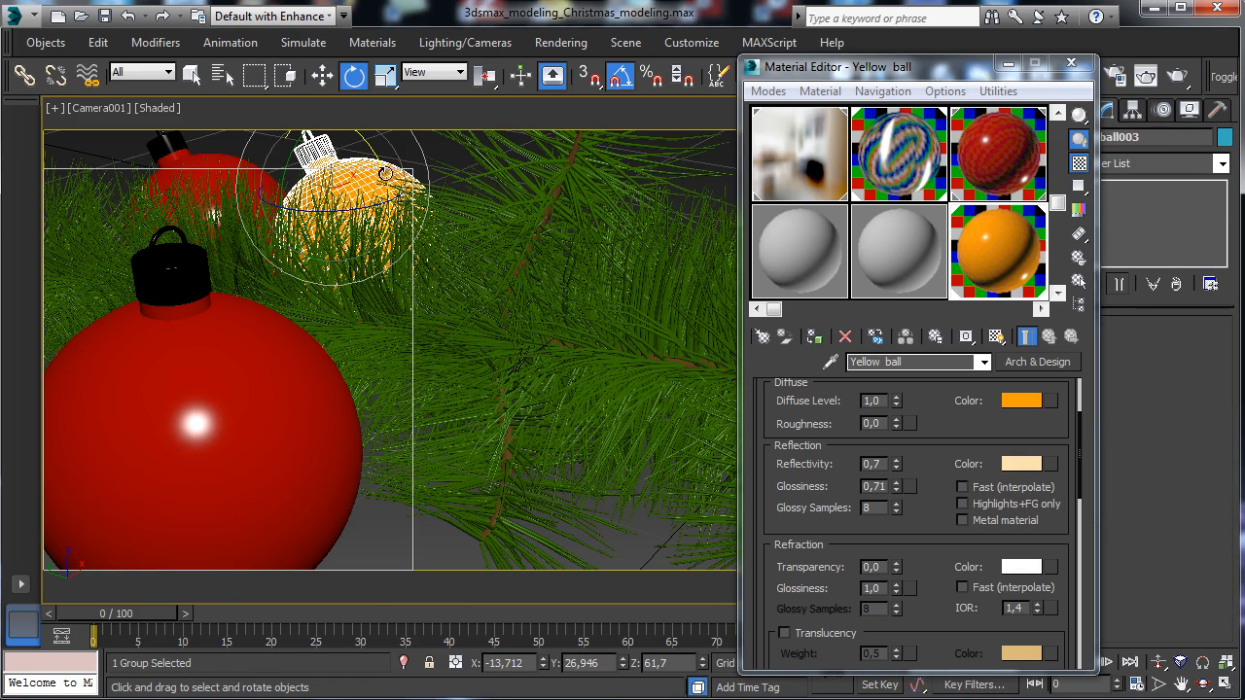
left_click_drag(400, 188, 340, 210)
left_click(435, 73)
left_click(418, 136)
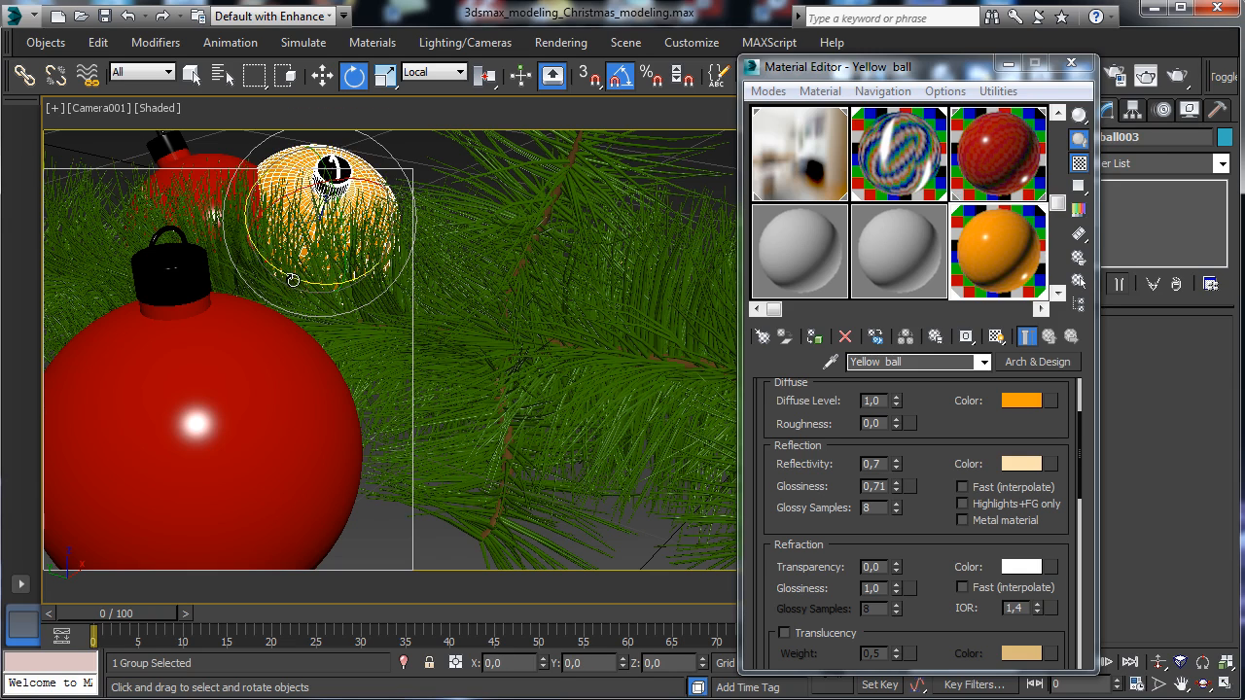
left_click_drag(295, 279, 335, 278)
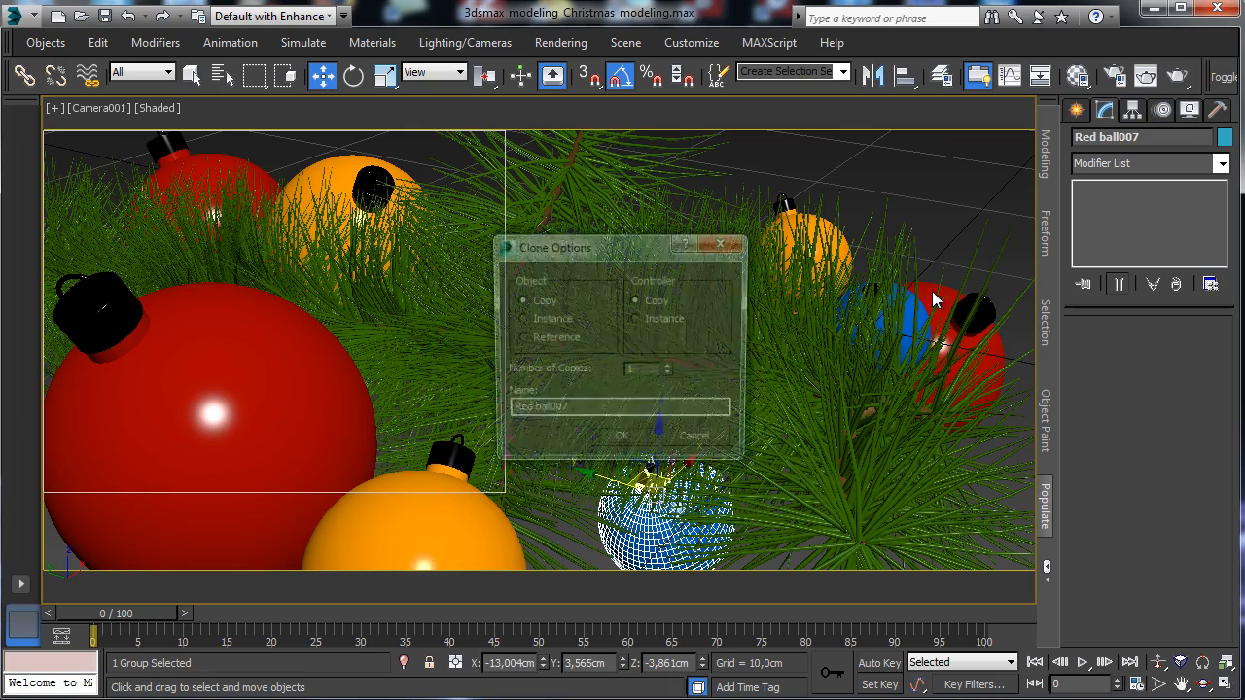
Make one independent copy of the blue ball and align it to the yellow ball in the foreground.
left_click(647, 437)
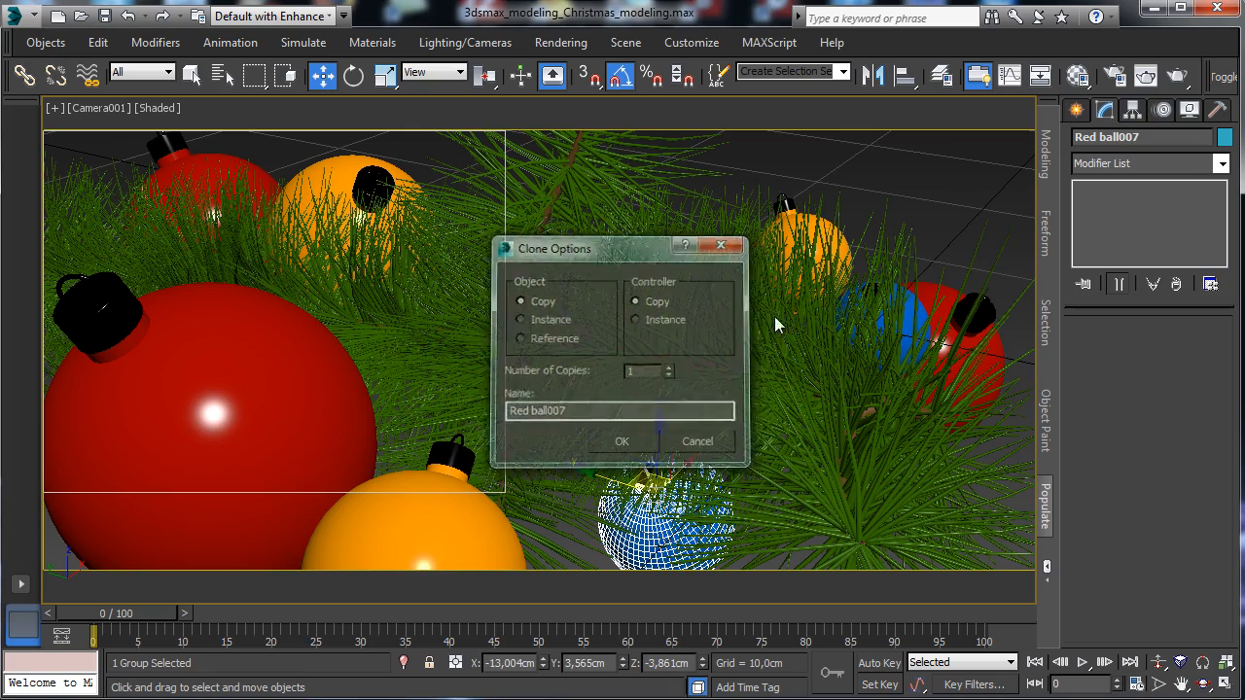
left_click(904, 76)
left_click(426, 522)
left_click(625, 514)
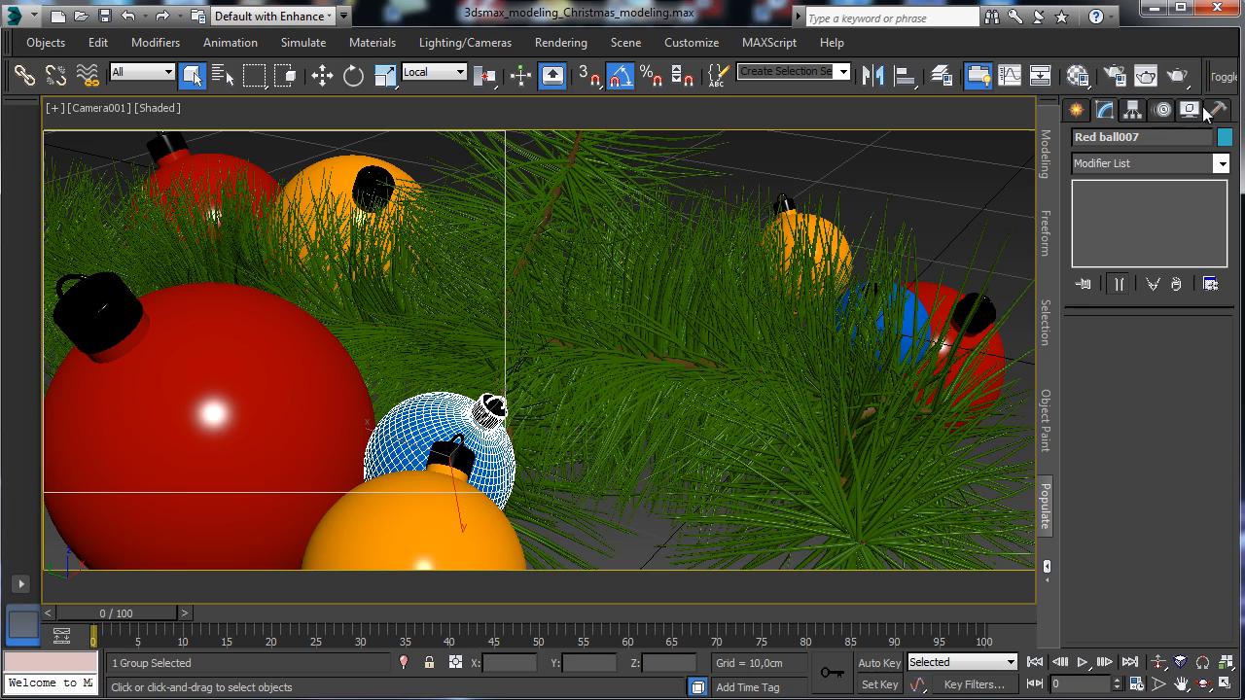
Render the Camera001 view to check the ball arrangement, and select the fir needles object.
left_click(1146, 76)
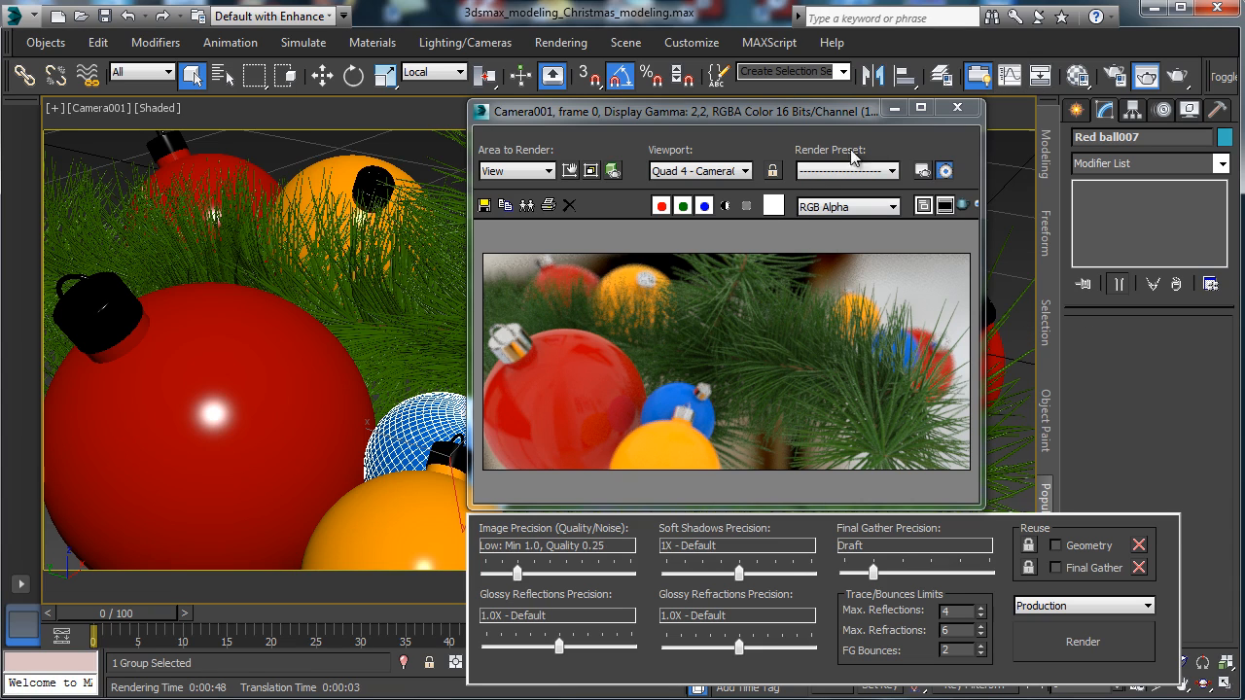
left_click(957, 107)
left_click(597, 208)
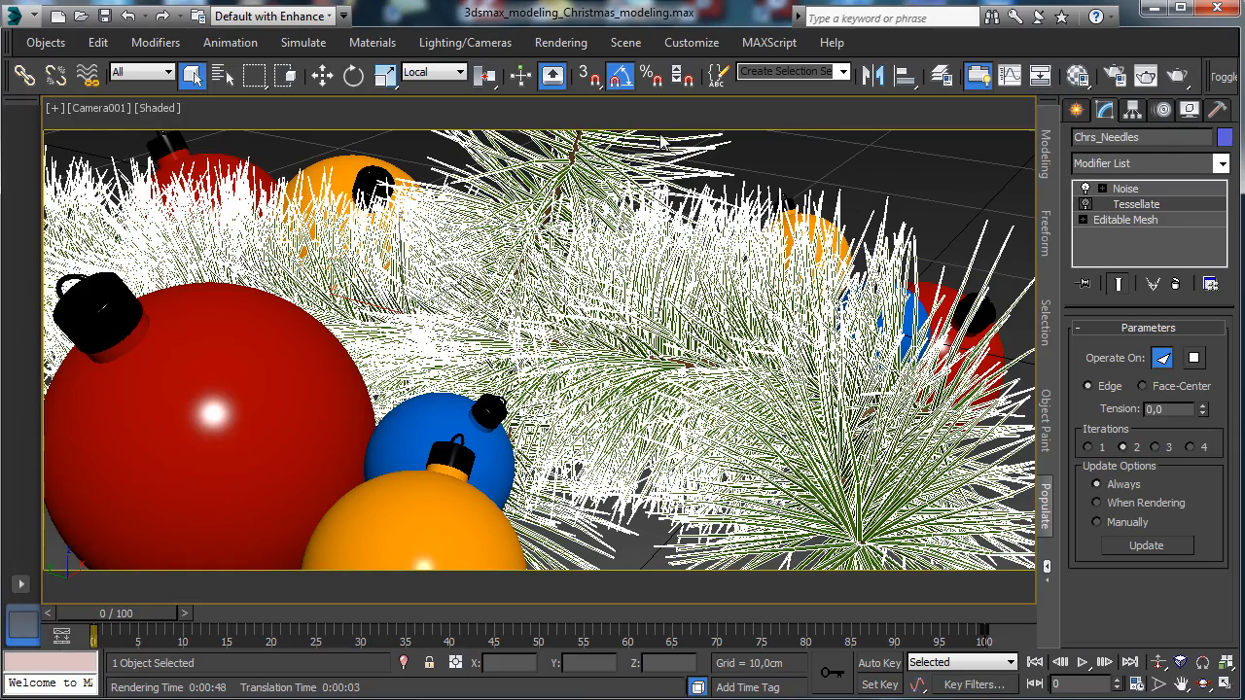